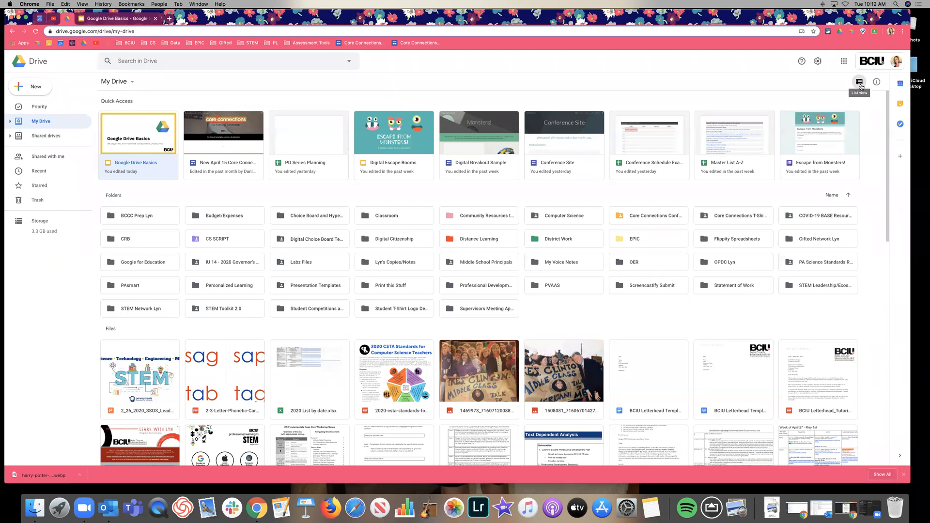
{"action": "left_click", "coordinate": [859, 82]}
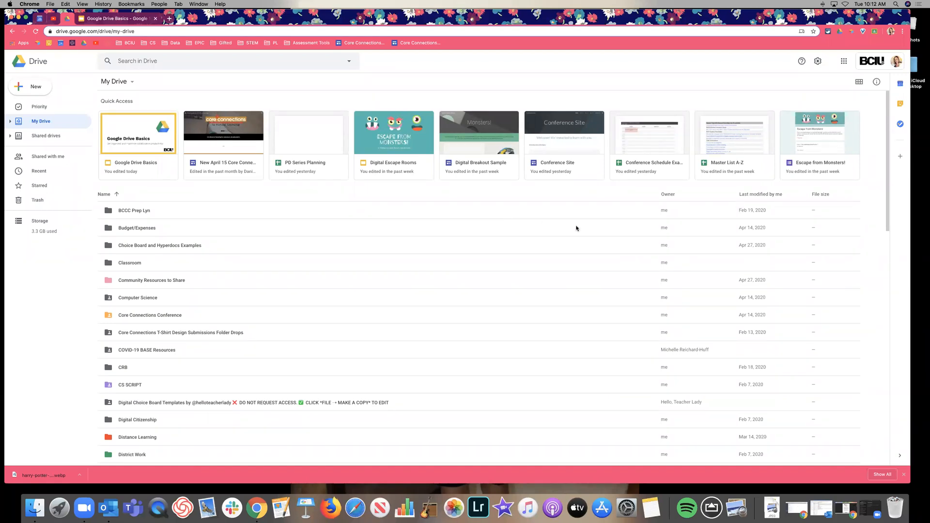
{"action": "scroll", "coordinate": [573, 227], "scroll_direction": "down", "scroll_amount": 3}
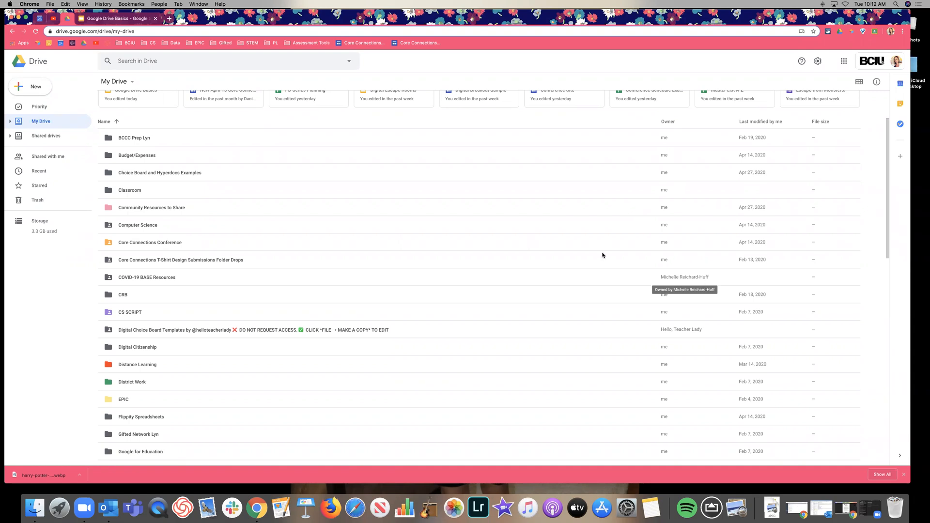
{"action": "scroll", "coordinate": [494, 240], "scroll_direction": "down", "scroll_amount": 15}
{"action": "scroll", "coordinate": [494, 241], "scroll_direction": "down", "scroll_amount": 1}
{"action": "scroll", "coordinate": [494, 240], "scroll_direction": "down", "scroll_amount": 3}
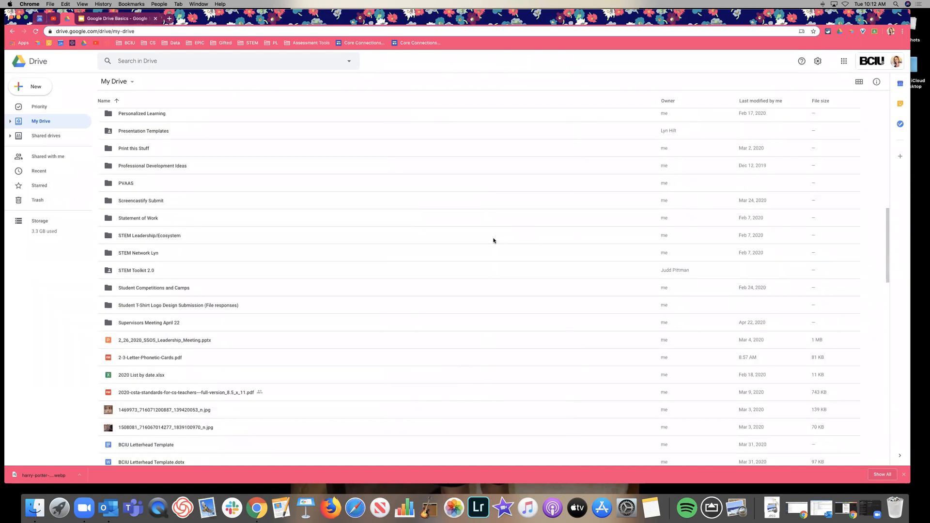
{"action": "scroll", "coordinate": [494, 241], "scroll_direction": "up", "scroll_amount": 20}
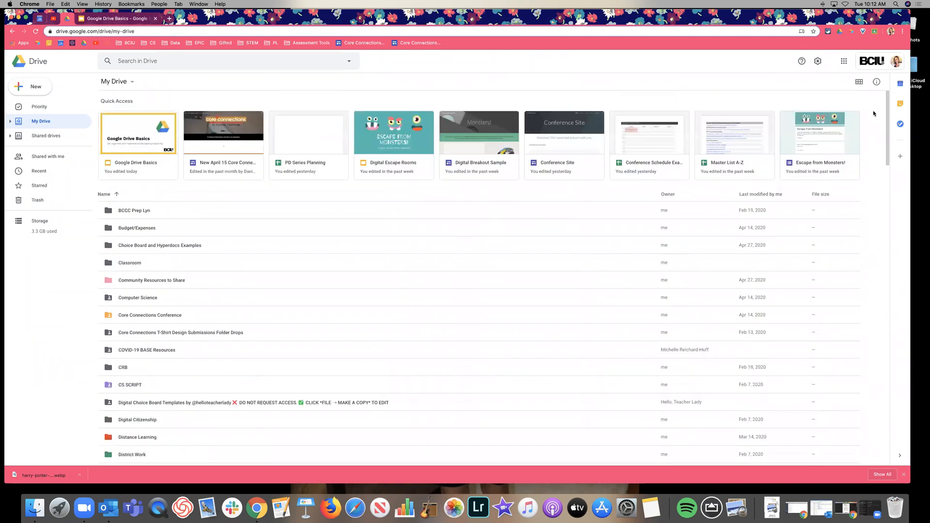
{"action": "left_click", "coordinate": [858, 81]}
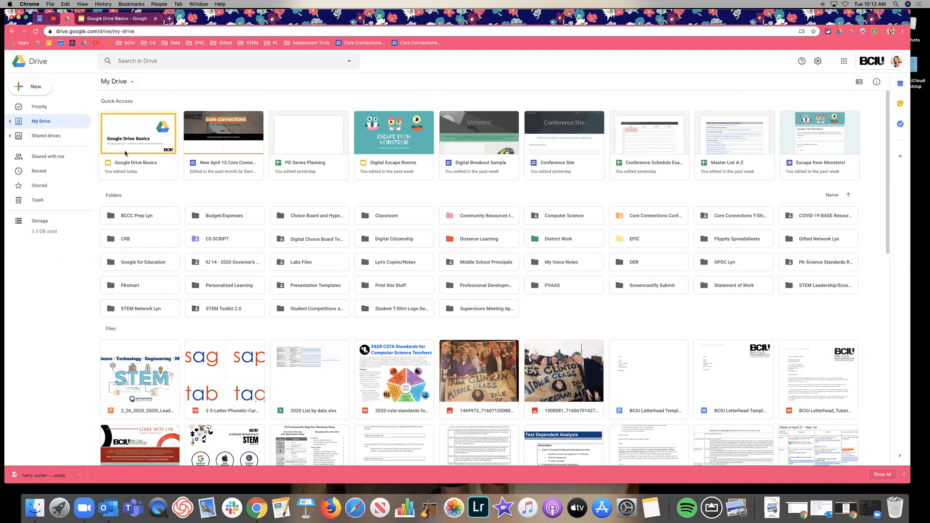
{"action": "double_click", "coordinate": [124, 151]}
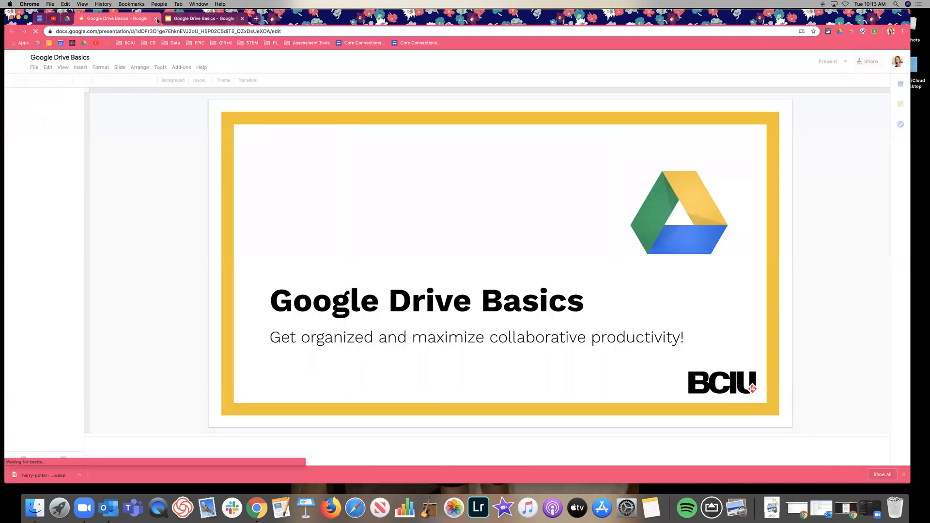
{"action": "left_click", "coordinate": [155, 19]}
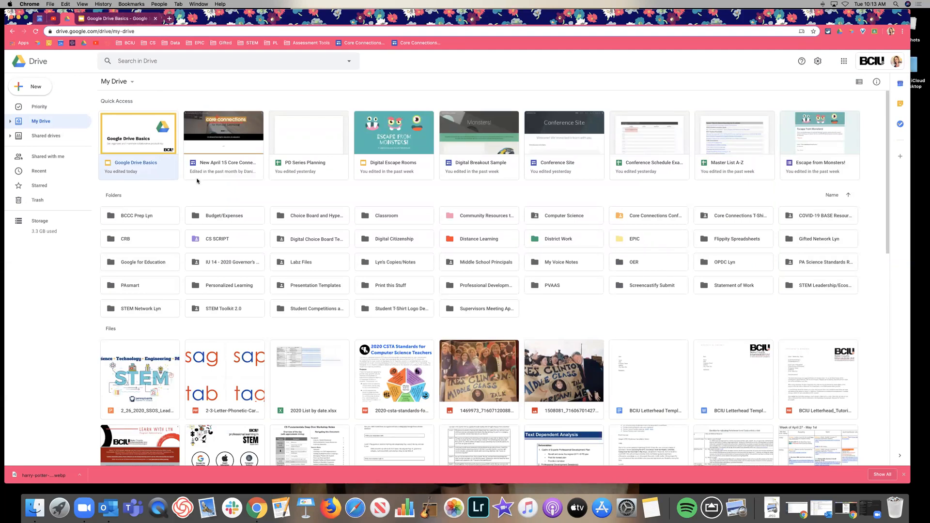
{"action": "scroll", "coordinate": [197, 181], "scroll_direction": "down", "scroll_amount": 3}
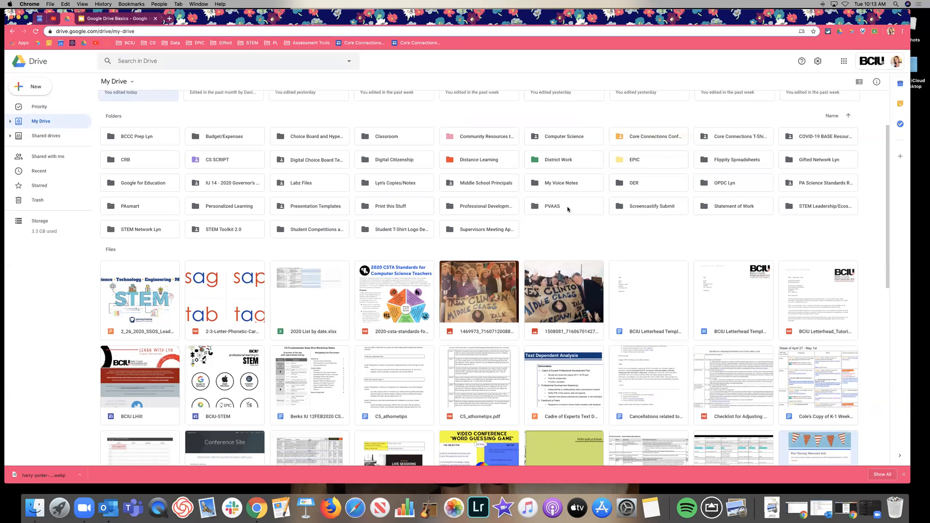
{"action": "scroll", "coordinate": [571, 242], "scroll_direction": "down", "scroll_amount": 2}
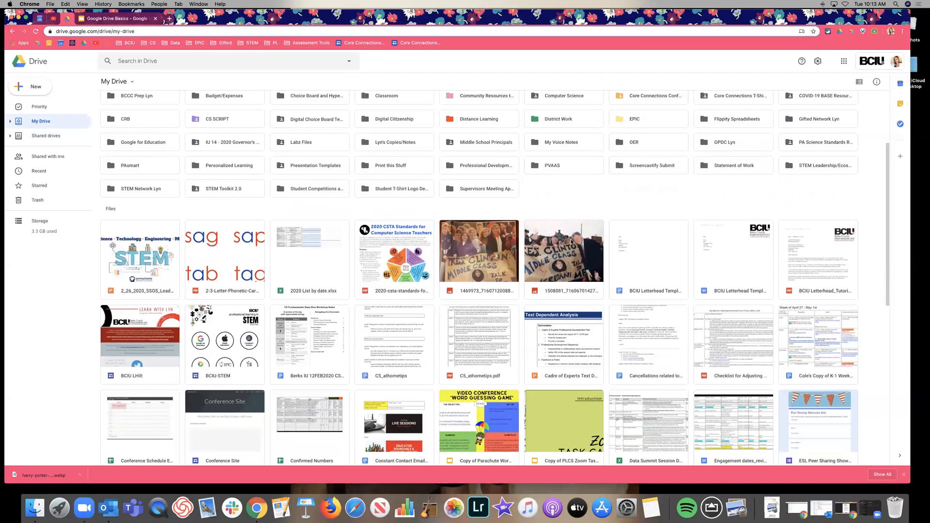
{"action": "scroll", "coordinate": [571, 243], "scroll_direction": "down", "scroll_amount": 8}
{"action": "scroll", "coordinate": [571, 241], "scroll_direction": "down", "scroll_amount": 9}
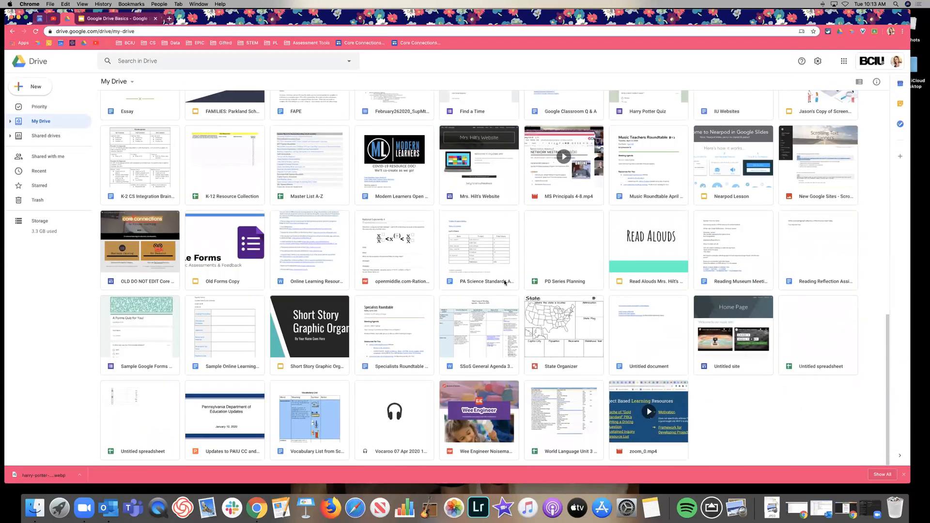
{"action": "scroll", "coordinate": [628, 315], "scroll_direction": "up", "scroll_amount": 4}
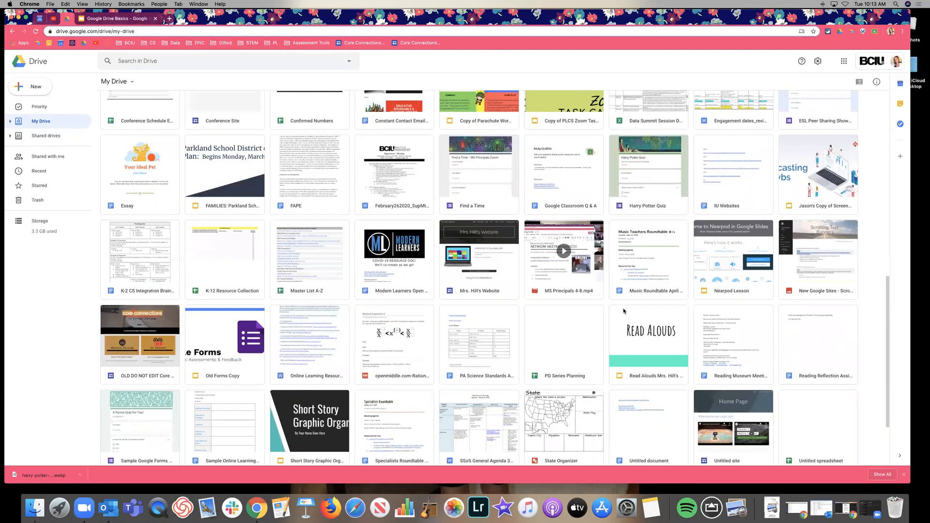
{"action": "scroll", "coordinate": [630, 301], "scroll_direction": "up", "scroll_amount": 5}
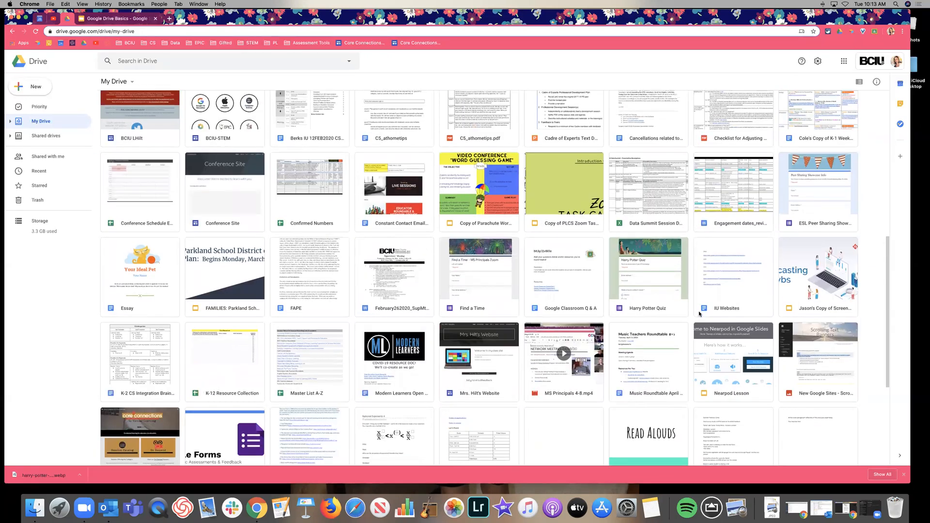
{"action": "scroll", "coordinate": [699, 314], "scroll_direction": "up", "scroll_amount": 7}
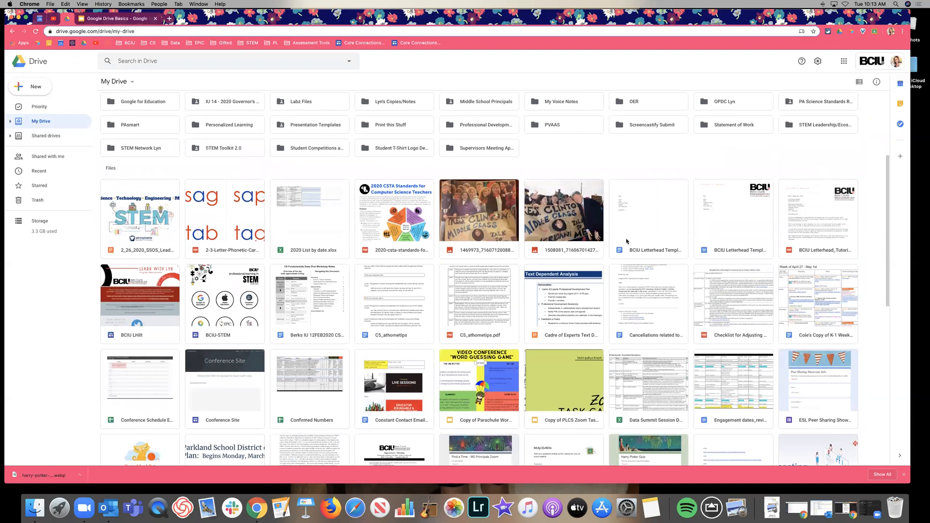
{"action": "scroll", "coordinate": [664, 287], "scroll_direction": "up", "scroll_amount": 3}
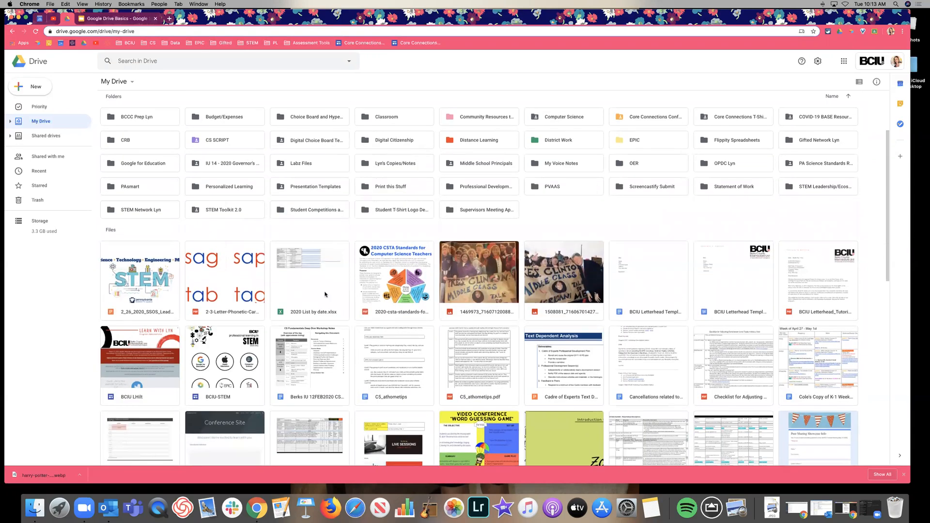
{"action": "scroll", "coordinate": [566, 343], "scroll_direction": "up", "scroll_amount": 5}
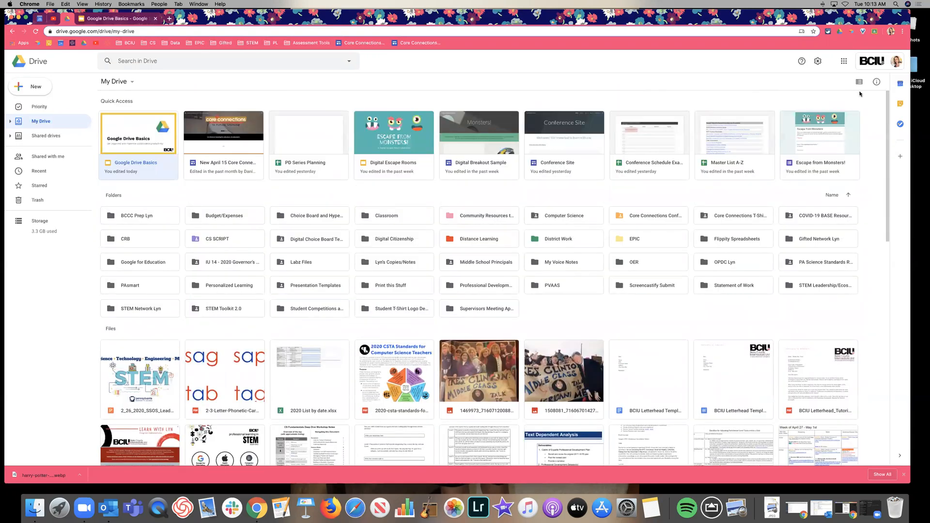
{"action": "left_click", "coordinate": [858, 83]}
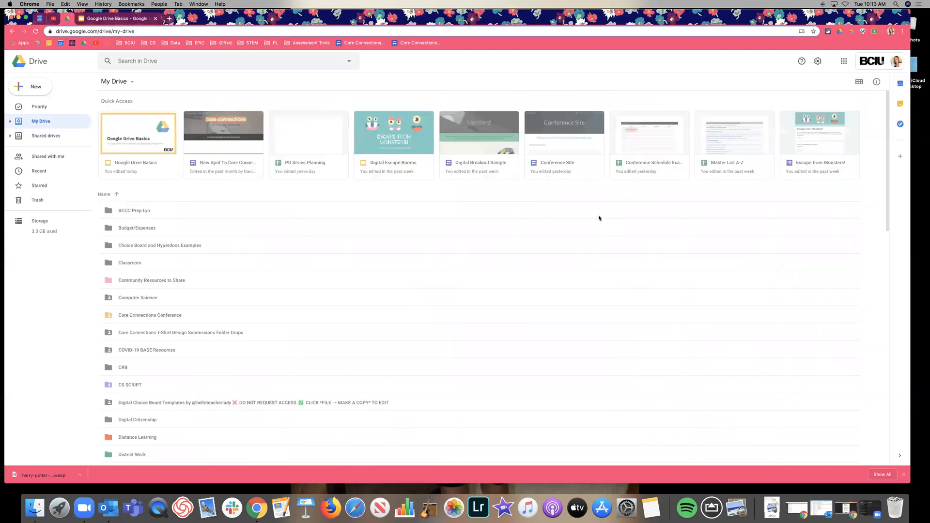
{"action": "scroll", "coordinate": [453, 228], "scroll_direction": "down", "scroll_amount": 15}
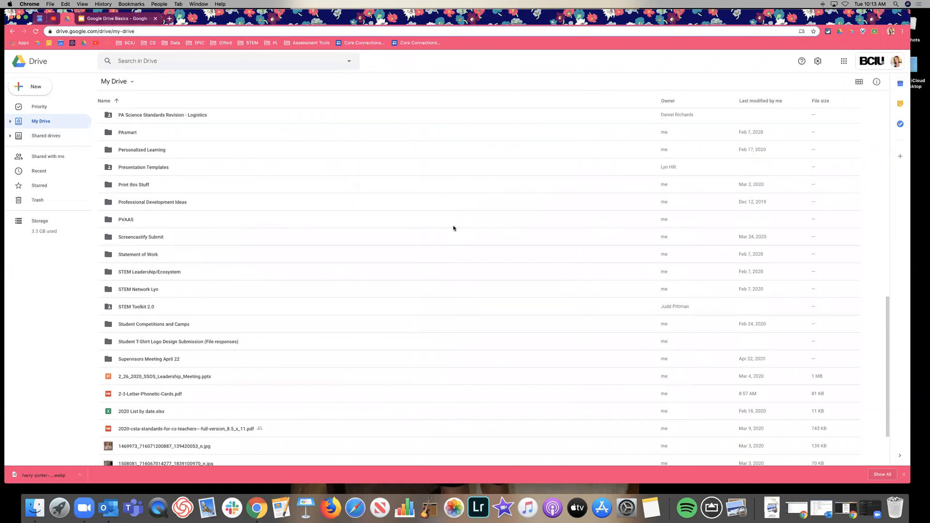
{"action": "scroll", "coordinate": [453, 228], "scroll_direction": "down", "scroll_amount": 2}
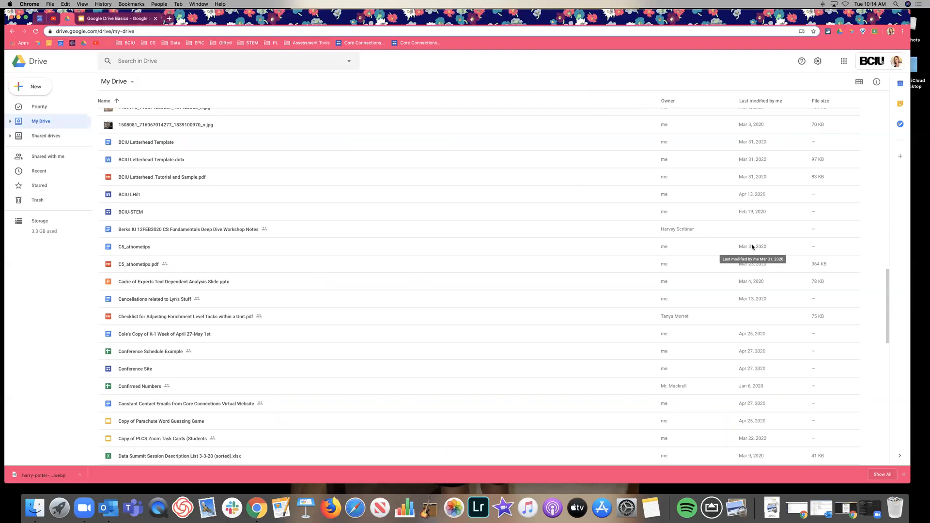
{"action": "scroll", "coordinate": [371, 265], "scroll_direction": "down", "scroll_amount": 5}
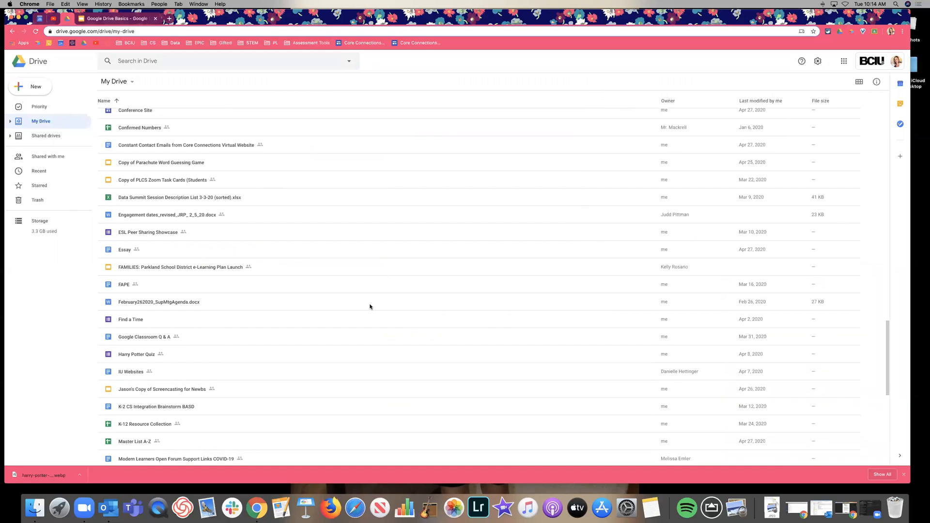
{"action": "scroll", "coordinate": [370, 305], "scroll_direction": "up", "scroll_amount": 15}
{"action": "left_click", "coordinate": [856, 82]}
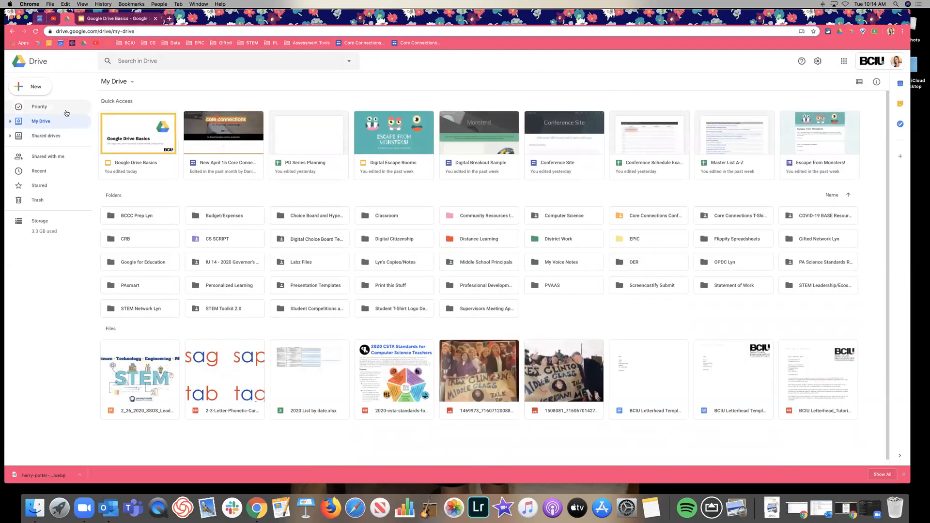
{"action": "left_click", "coordinate": [33, 109]}
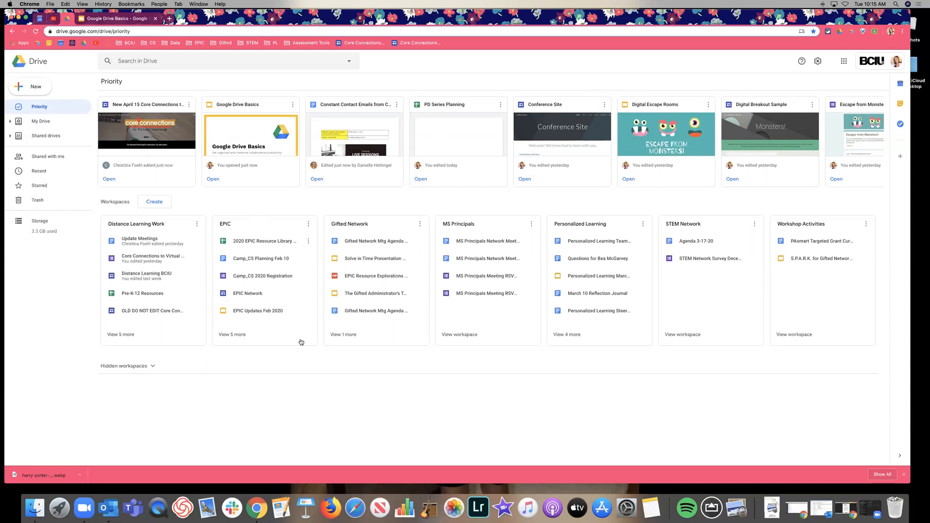
Step: Open the EPIC workspace to see all of its files
{"action": "left_click", "coordinate": [233, 334]}
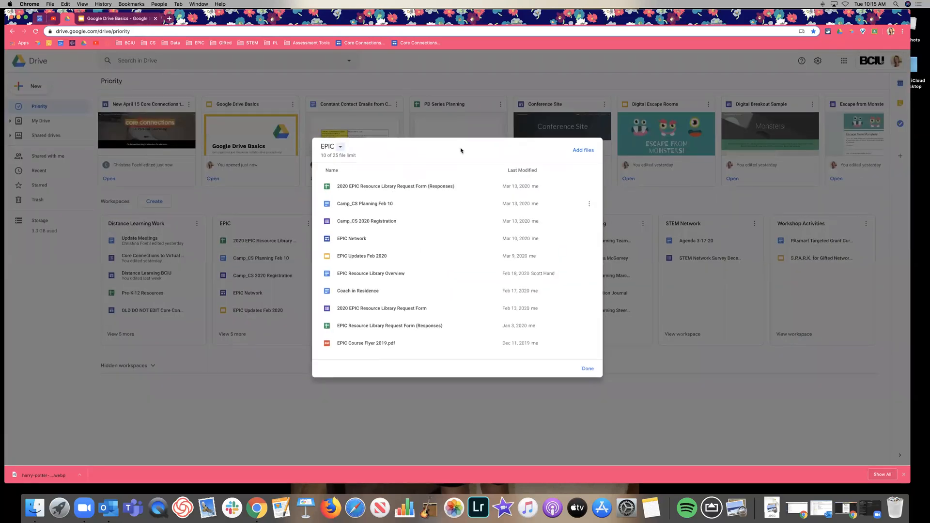
{"action": "left_click", "coordinate": [587, 369]}
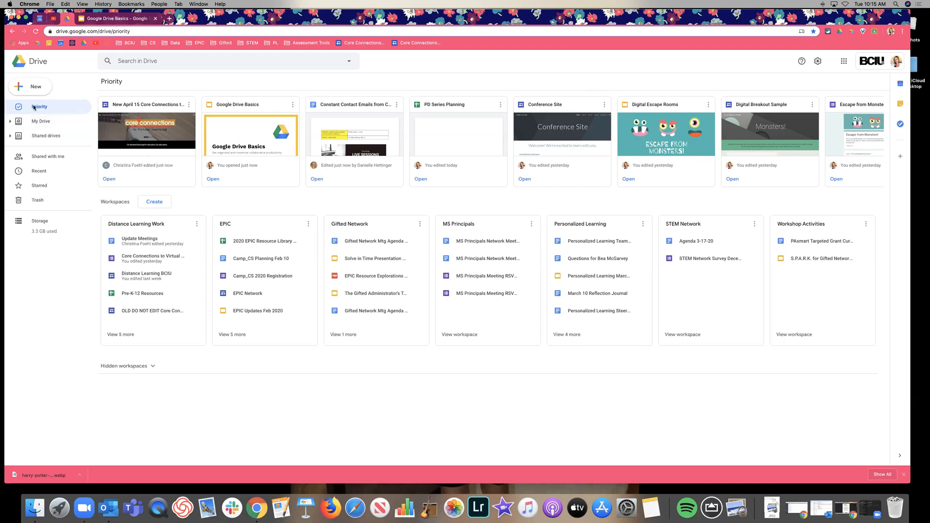
{"action": "left_click", "coordinate": [348, 225]}
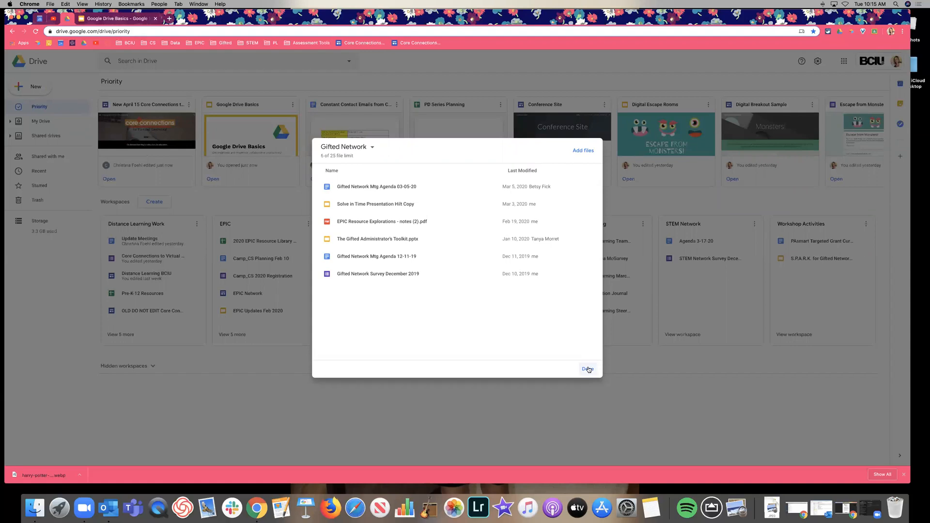
{"action": "left_click", "coordinate": [588, 370]}
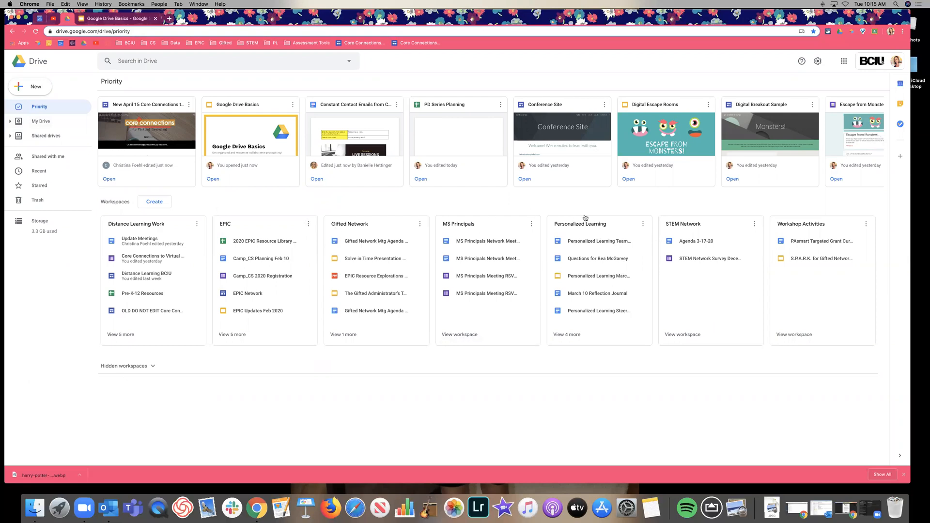
{"action": "left_click", "coordinate": [642, 224]}
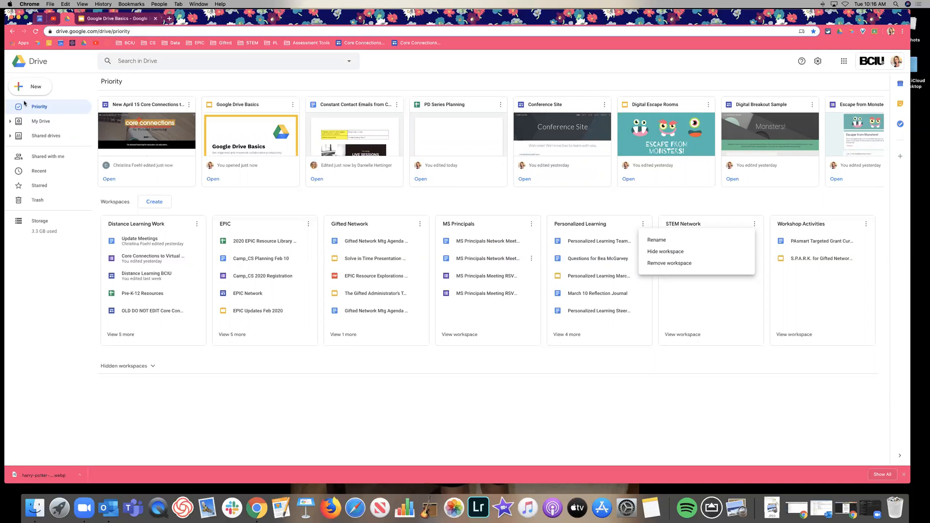
Step: Go back to My Drive to view its Quick Access files and folders
{"action": "left_click", "coordinate": [37, 121]}
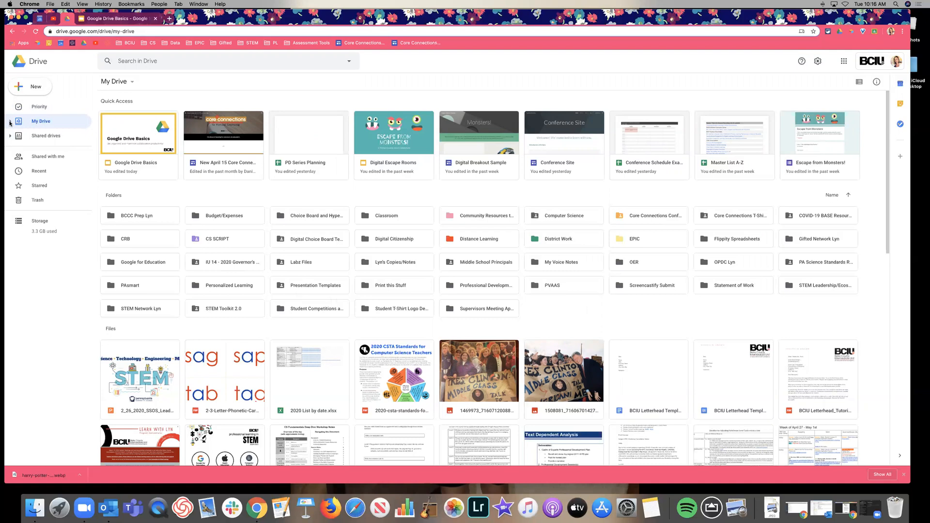
Step: Expand My Drive and drag the SSOS Leadership Meeting presentation into the STEM Network folder
{"action": "left_click", "coordinate": [9, 123]}
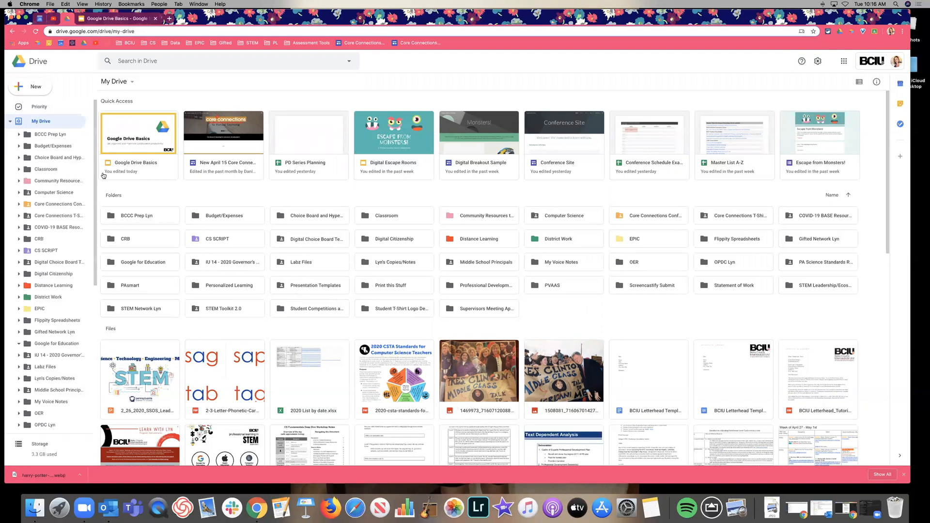
{"action": "scroll", "coordinate": [54, 160], "scroll_direction": "down", "scroll_amount": 10}
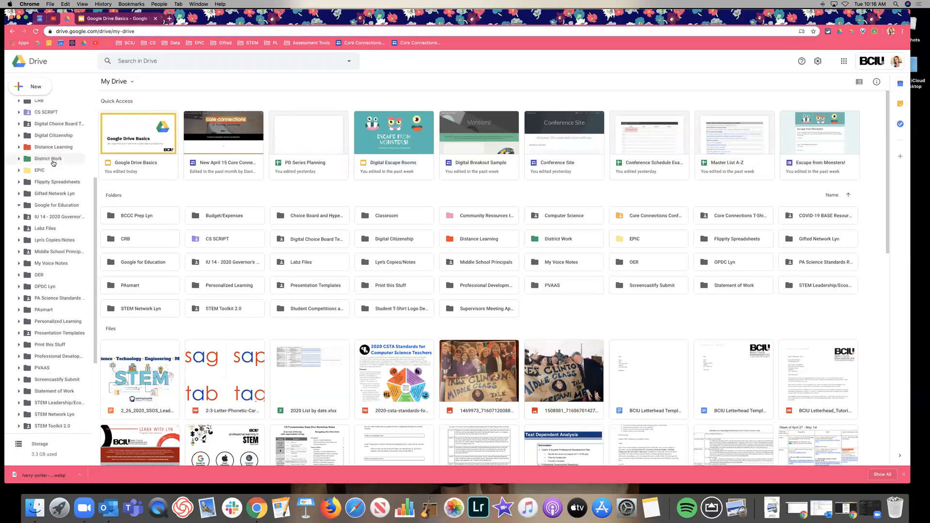
{"action": "scroll", "coordinate": [54, 163], "scroll_direction": "up", "scroll_amount": 10}
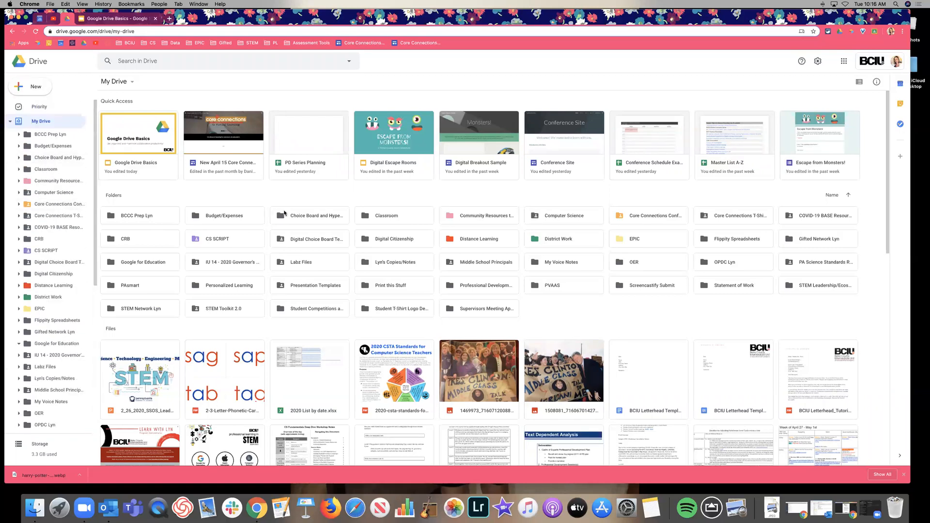
{"action": "scroll", "coordinate": [285, 213], "scroll_direction": "down", "scroll_amount": 5}
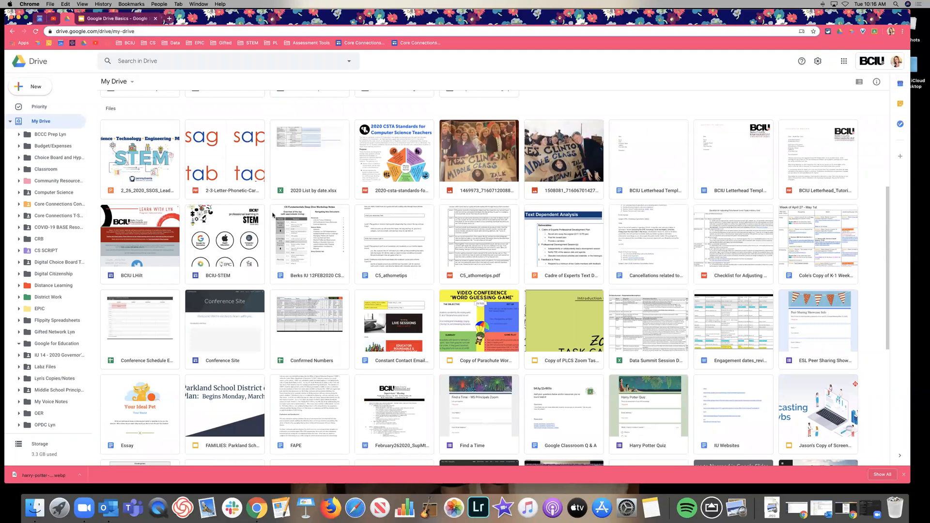
{"action": "scroll", "coordinate": [48, 209], "scroll_direction": "down", "scroll_amount": 2}
{"action": "scroll", "coordinate": [48, 208], "scroll_direction": "down", "scroll_amount": 3}
{"action": "scroll", "coordinate": [31, 239], "scroll_direction": "down", "scroll_amount": 3}
{"action": "scroll", "coordinate": [31, 239], "scroll_direction": "down", "scroll_amount": 5}
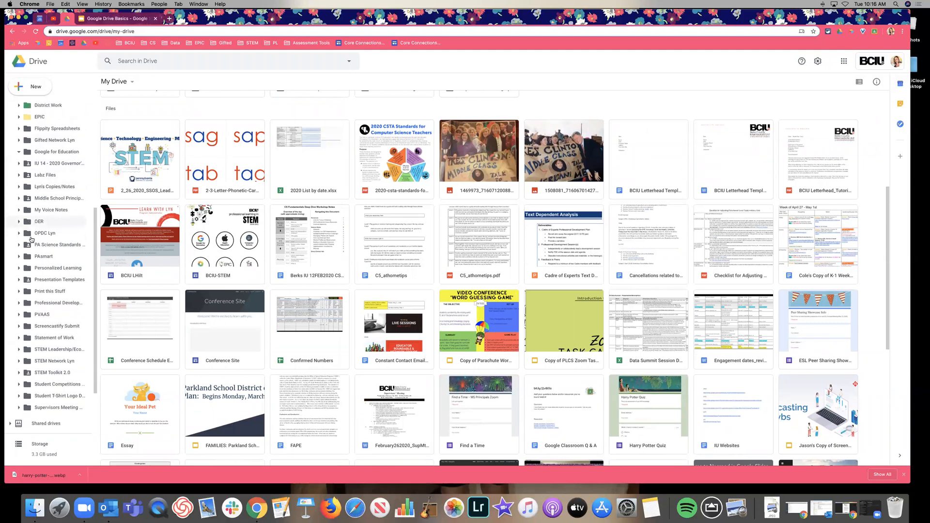
{"action": "left_click", "coordinate": [132, 154]}
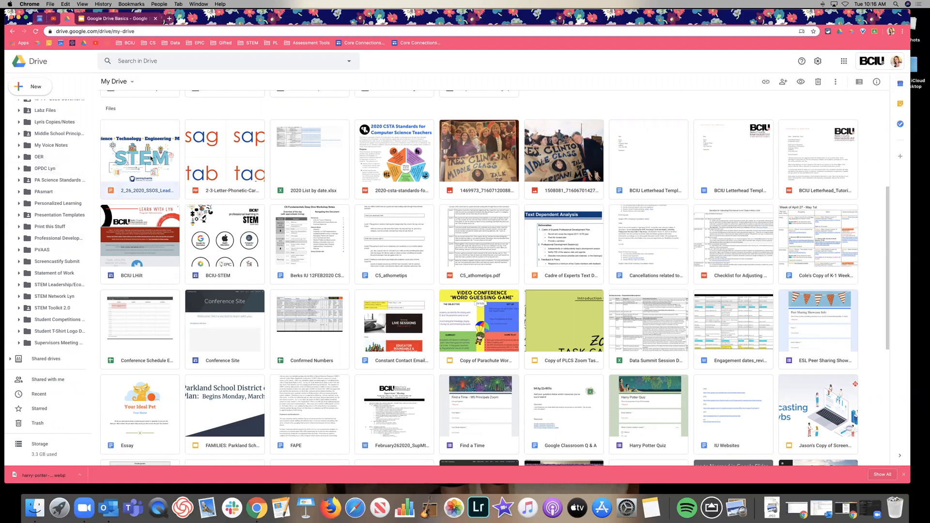
{"action": "left_click_drag", "start_coordinate": [147, 164], "coordinate": [44, 296]}
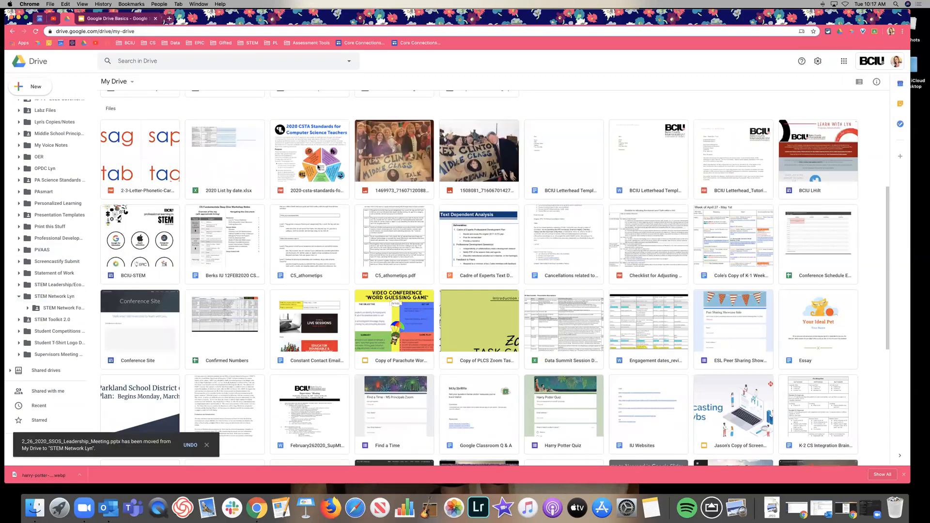
Step: Select the 2020 CSTA standards file and drag it toward another folder
{"action": "scroll", "coordinate": [61, 201], "scroll_direction": "up", "scroll_amount": 3}
{"action": "scroll", "coordinate": [61, 200], "scroll_direction": "up", "scroll_amount": 3}
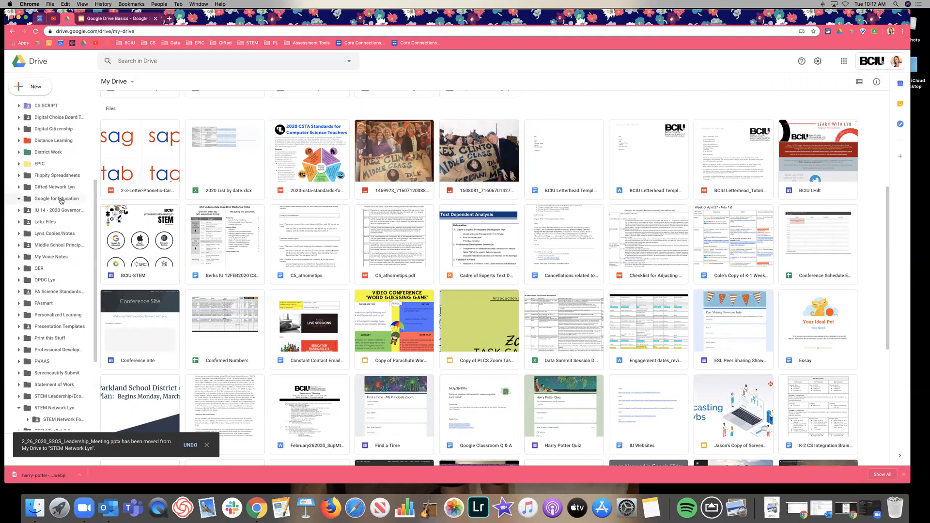
{"action": "scroll", "coordinate": [34, 163], "scroll_direction": "up", "scroll_amount": 2}
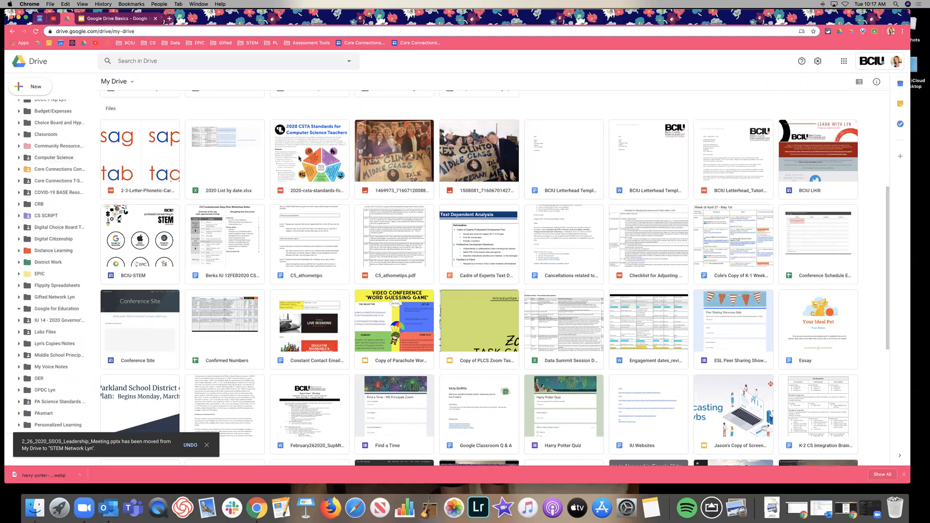
{"action": "left_click", "coordinate": [309, 160]}
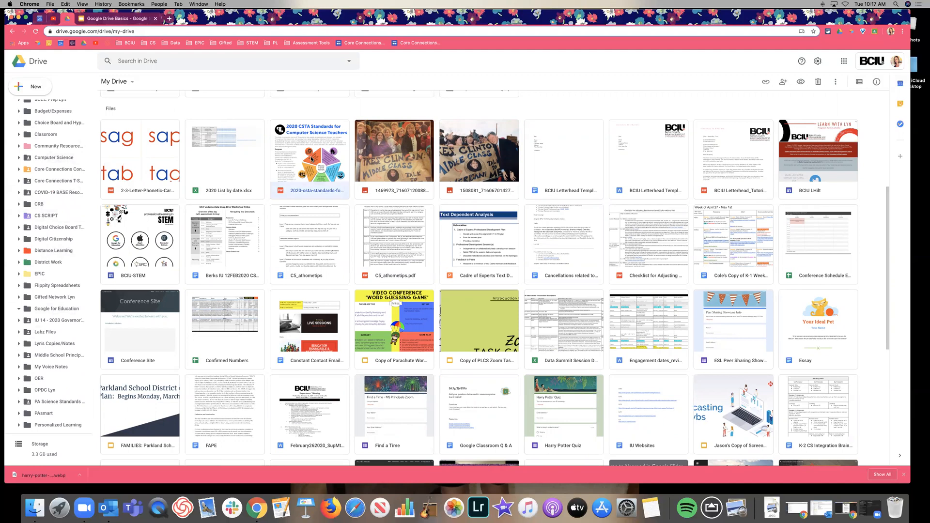
{"action": "left_click_drag", "start_coordinate": [309, 170], "coordinate": [310, 302]}
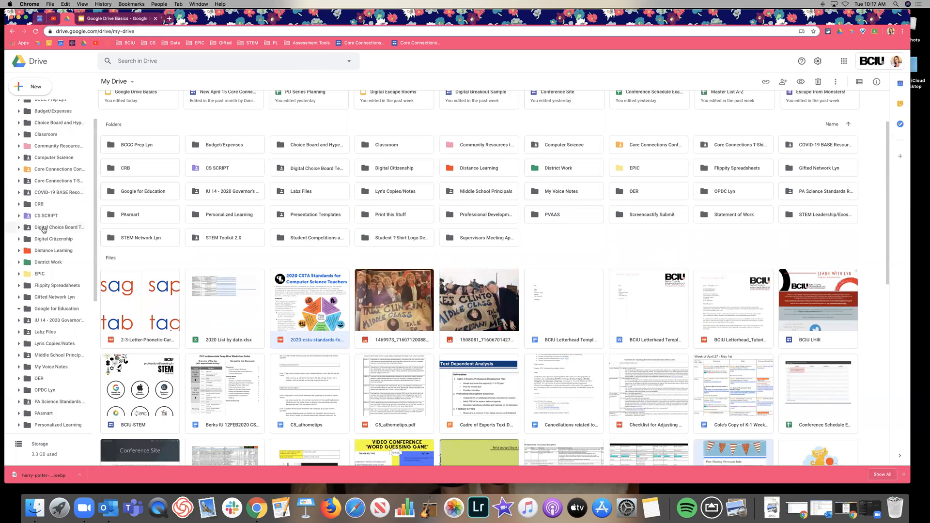
{"action": "scroll", "coordinate": [80, 217], "scroll_direction": "up", "scroll_amount": 2}
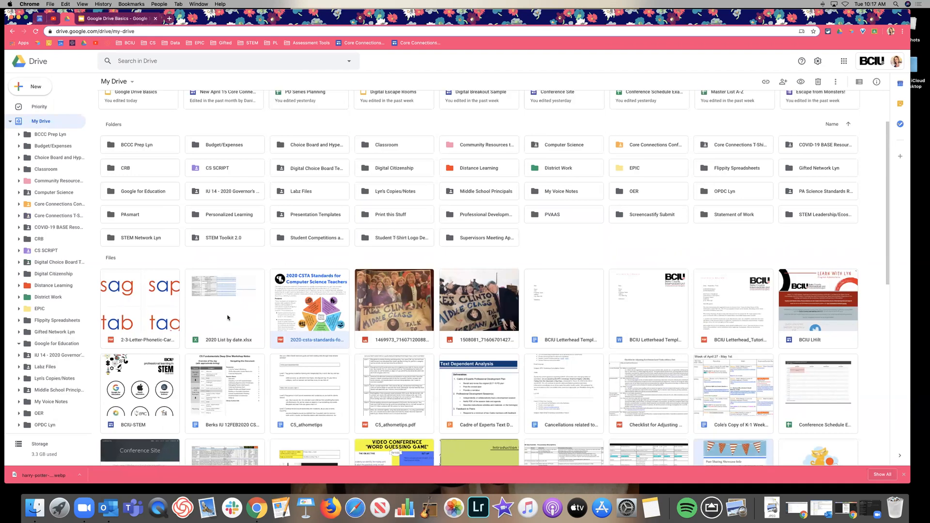
{"action": "scroll", "coordinate": [273, 340], "scroll_direction": "down", "scroll_amount": 1}
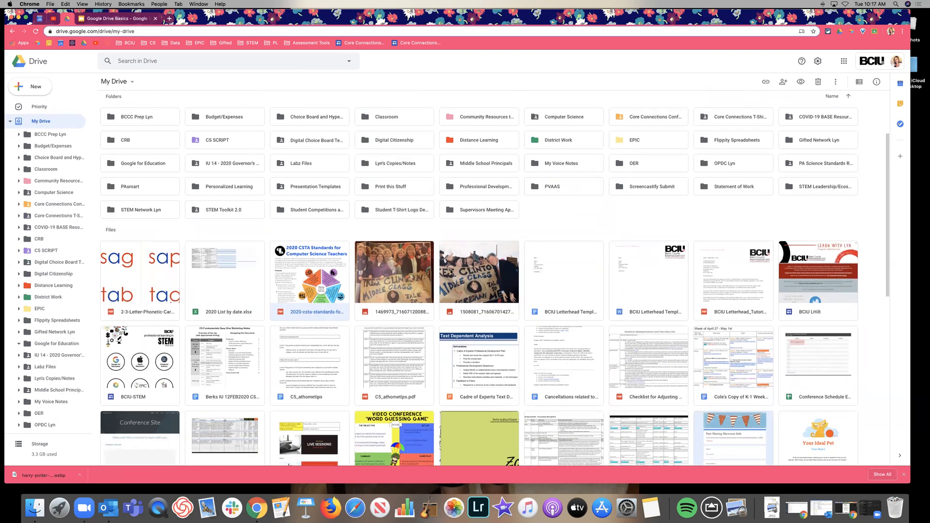
{"action": "double_click", "coordinate": [479, 272]}
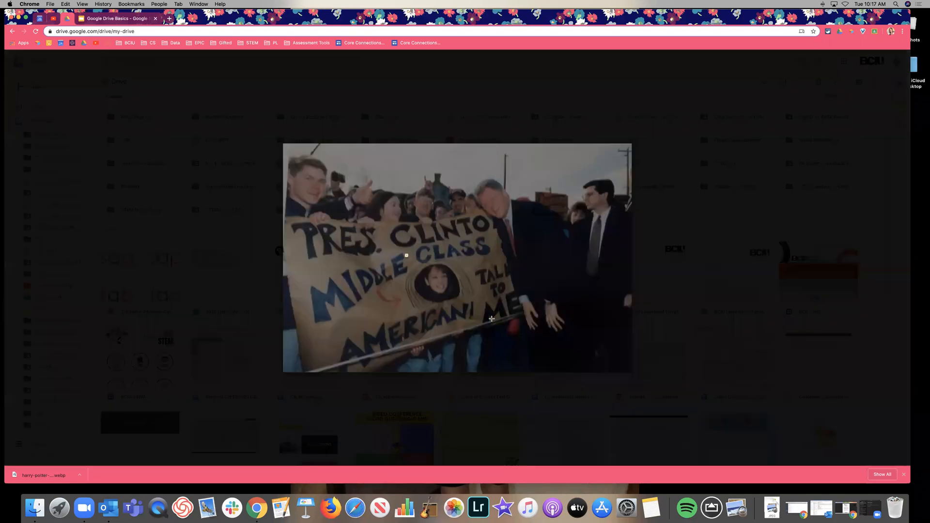
{"action": "left_click_drag", "start_coordinate": [405, 254], "coordinate": [489, 317]}
{"action": "key", "text": "Escape"}
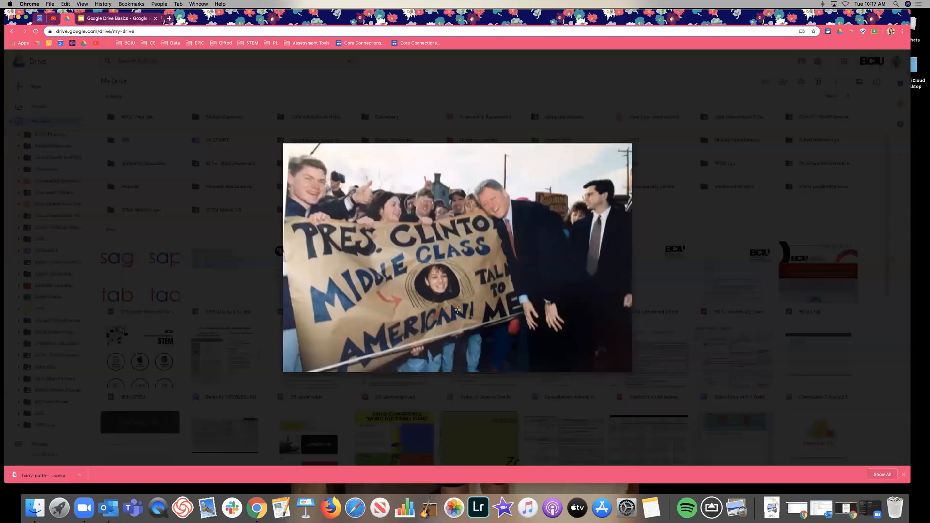
{"action": "key", "text": "Escape"}
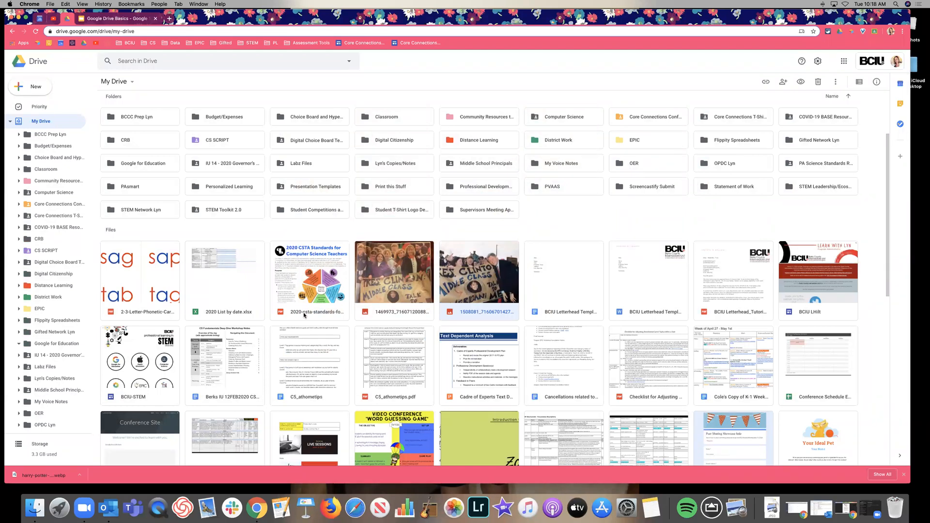
Step: Select the 2020 CSTA standards PDF and zoom the Drive page to 150%
{"action": "left_click", "coordinate": [347, 232]}
{"action": "left_click", "coordinate": [303, 311]}
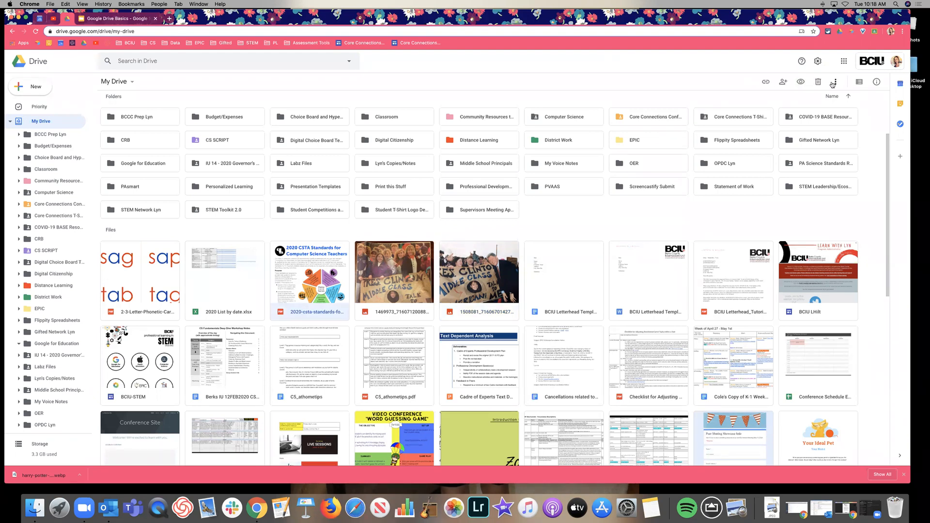
{"action": "key", "text": "super+equal"}
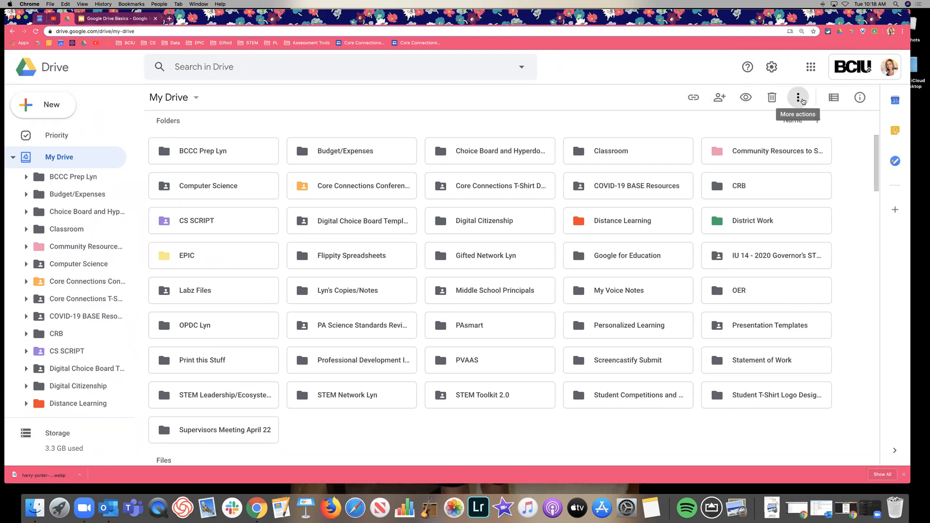
Step: Move the PDF into the STEM Leadership/Ecosystem folder using Move to
{"action": "left_click", "coordinate": [799, 98]}
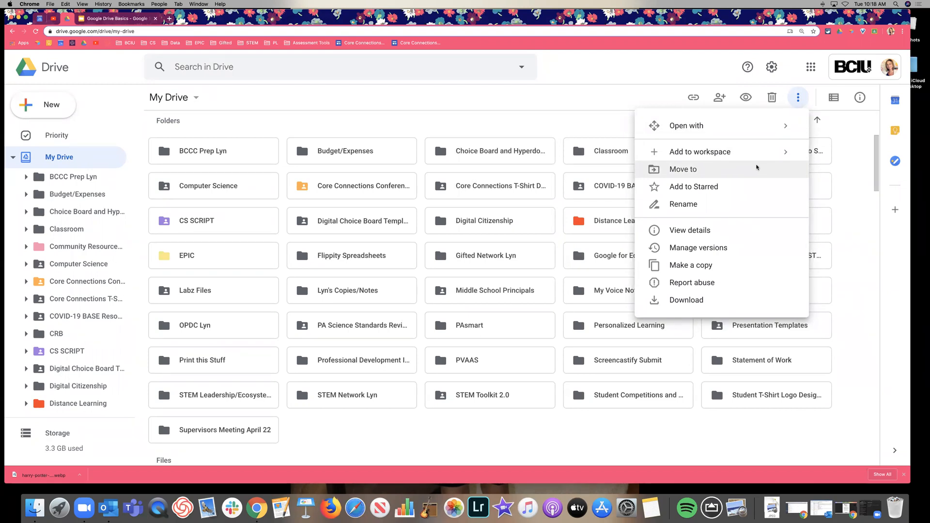
{"action": "left_click", "coordinate": [757, 167]}
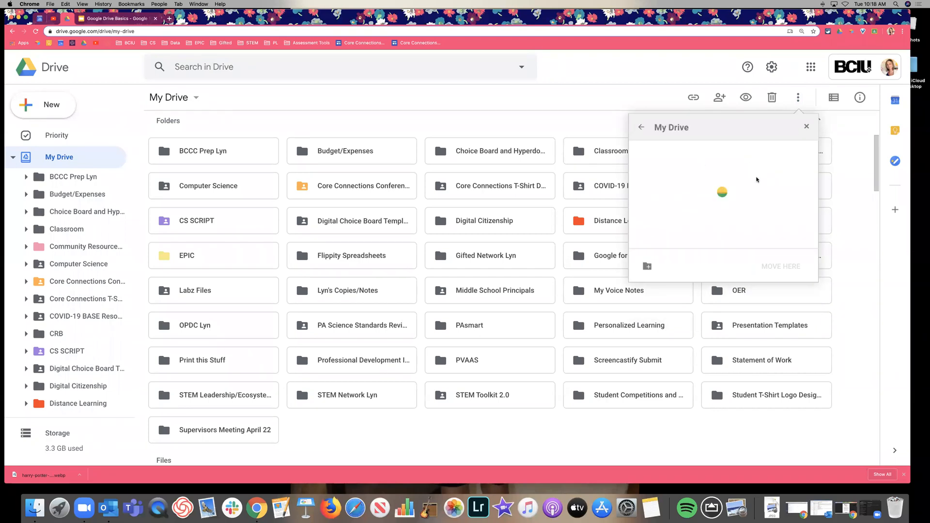
{"action": "scroll", "coordinate": [716, 190], "scroll_direction": "down", "scroll_amount": 3}
{"action": "scroll", "coordinate": [715, 190], "scroll_direction": "up", "scroll_amount": 1}
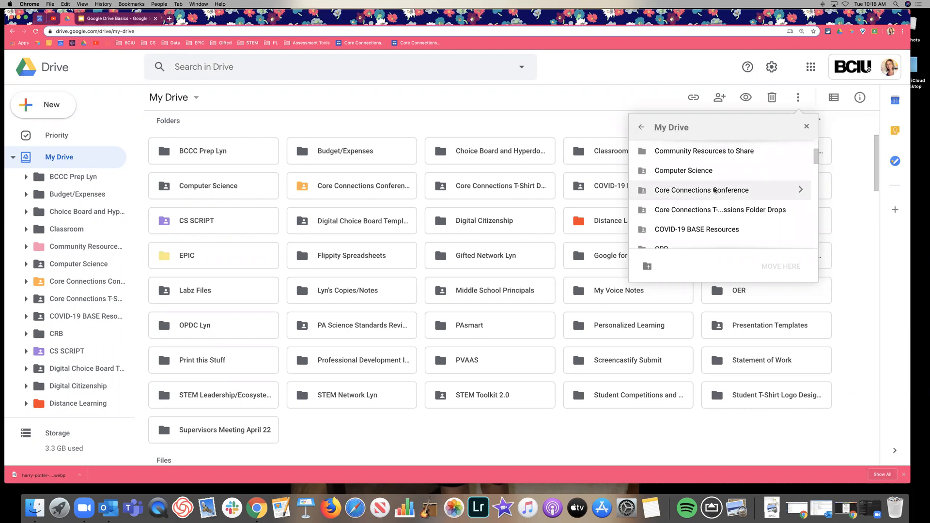
{"action": "scroll", "coordinate": [715, 190], "scroll_direction": "down", "scroll_amount": 5}
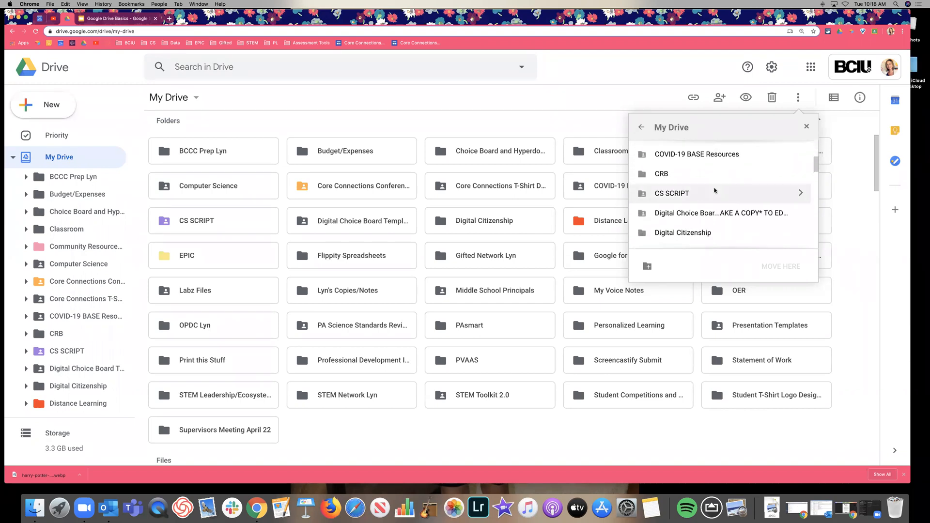
{"action": "scroll", "coordinate": [714, 190], "scroll_direction": "down", "scroll_amount": 10}
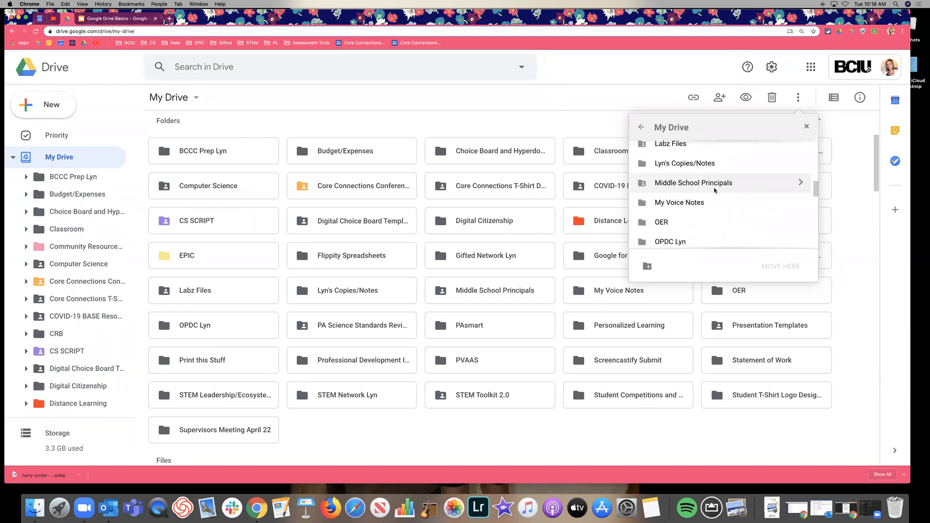
{"action": "scroll", "coordinate": [715, 190], "scroll_direction": "down", "scroll_amount": 8}
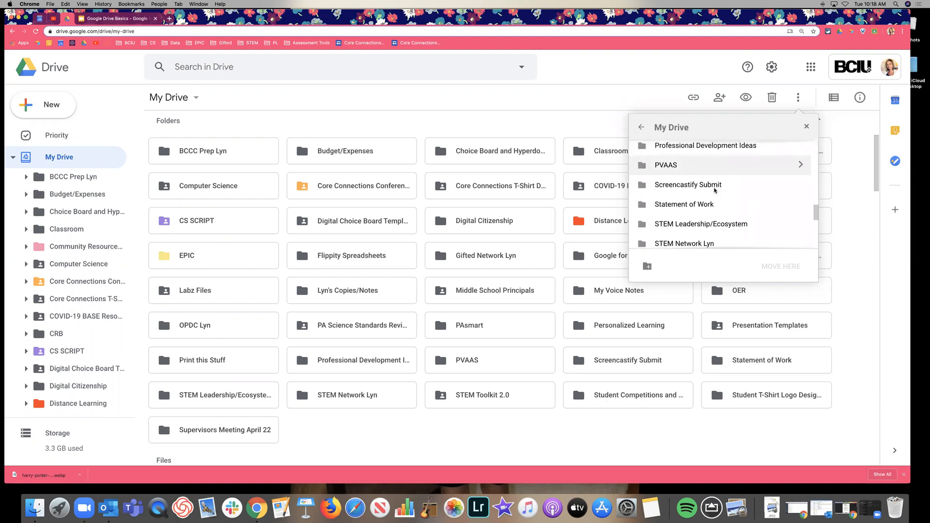
{"action": "scroll", "coordinate": [731, 179], "scroll_direction": "down", "scroll_amount": 1}
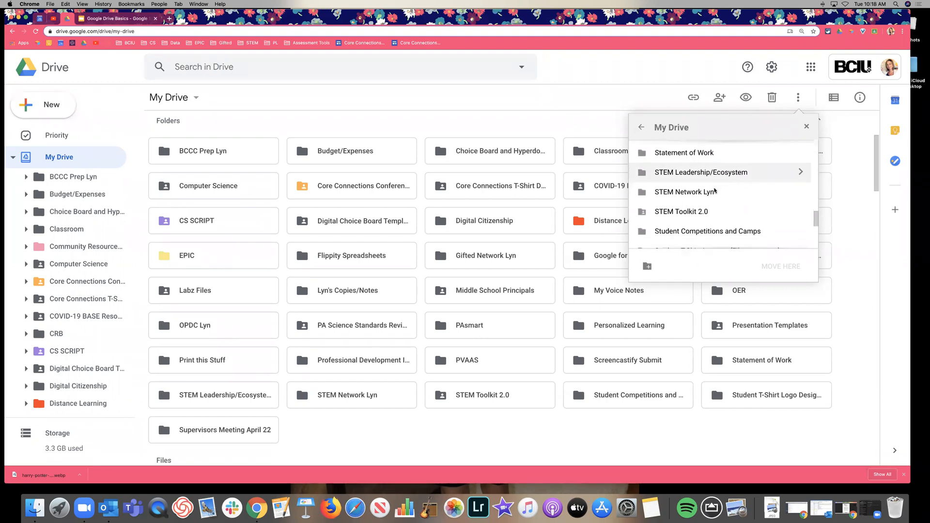
{"action": "left_click", "coordinate": [740, 174]}
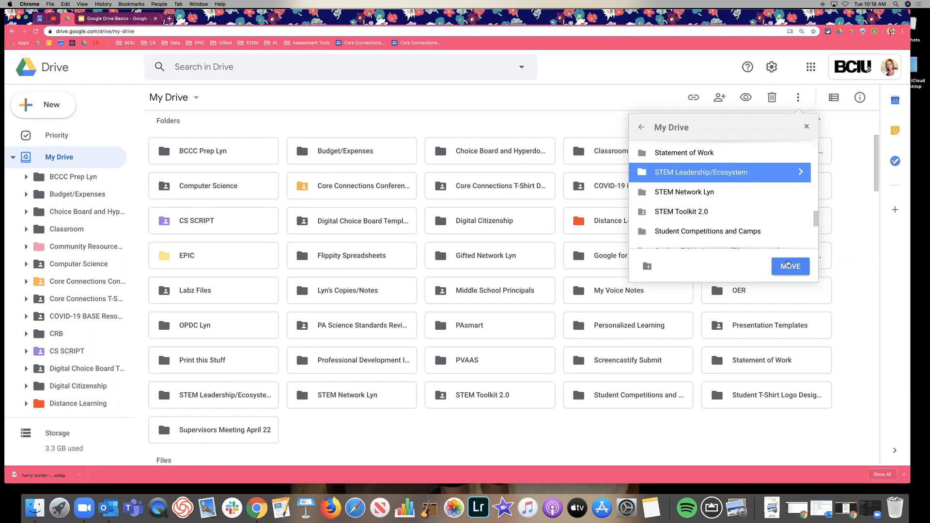
{"action": "left_click", "coordinate": [784, 266]}
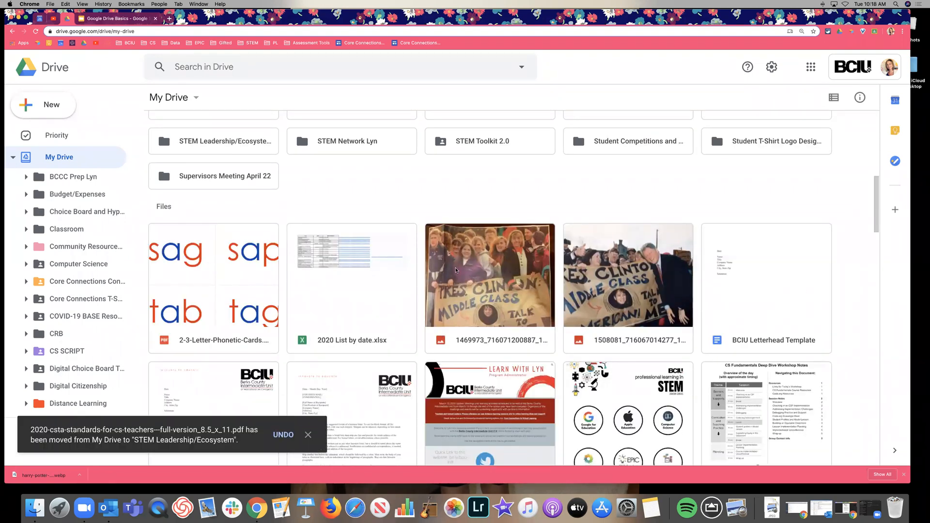
{"action": "scroll", "coordinate": [708, 214], "scroll_direction": "up", "scroll_amount": 2}
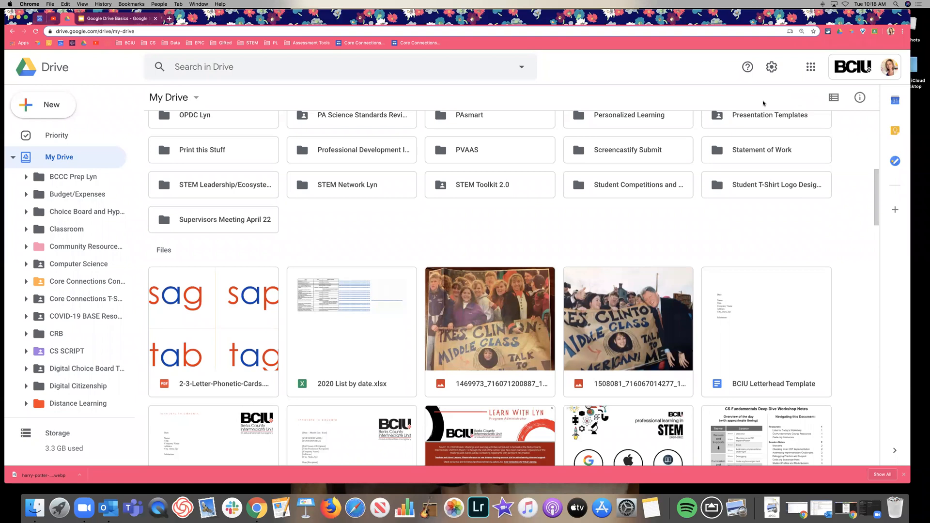
{"action": "scroll", "coordinate": [710, 237], "scroll_direction": "down", "scroll_amount": 4}
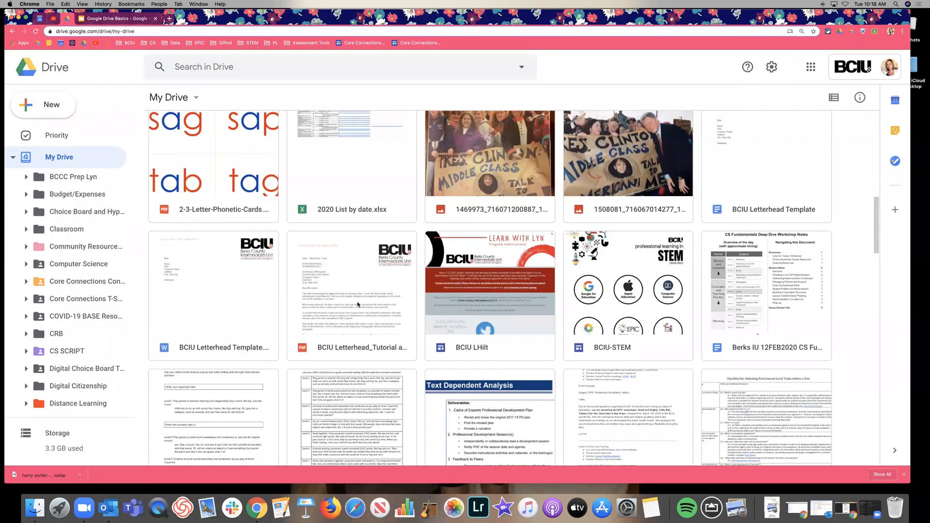
{"action": "left_click", "coordinate": [358, 305]}
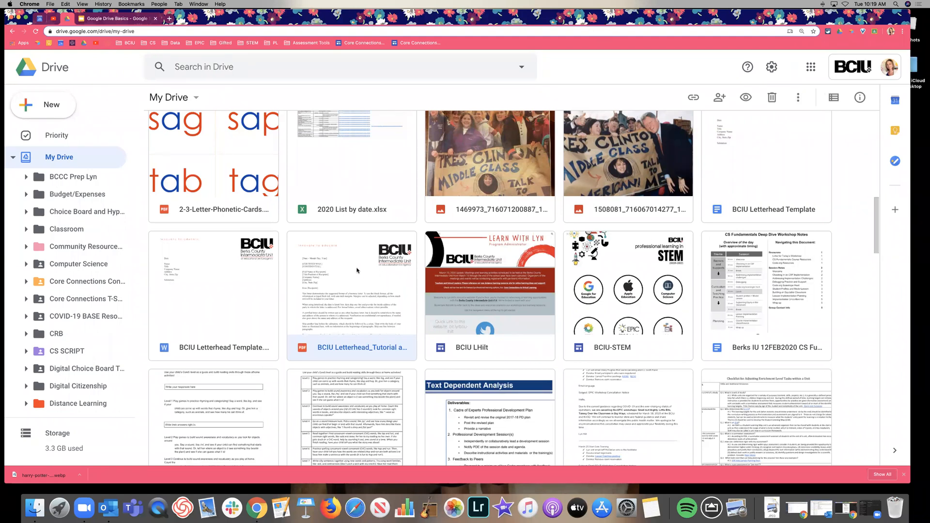
{"action": "scroll", "coordinate": [392, 262], "scroll_direction": "down", "scroll_amount": 1}
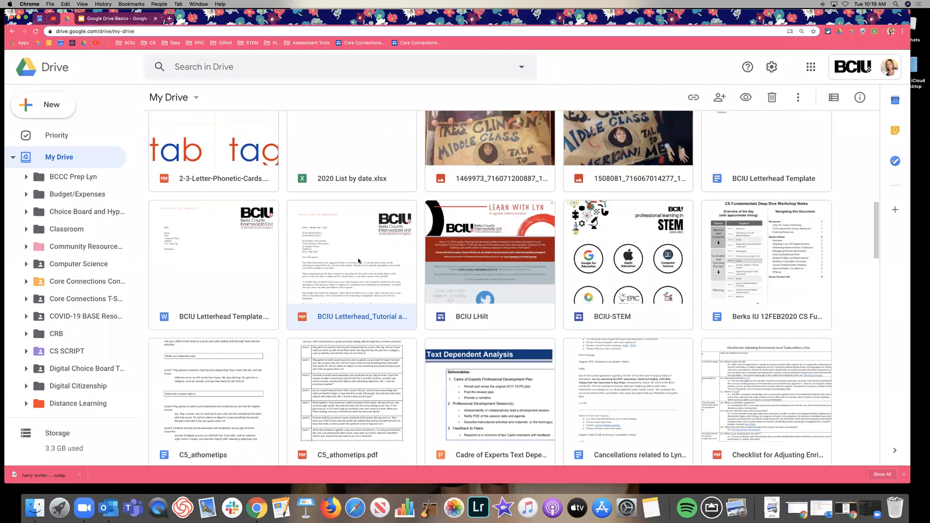
{"action": "right_click", "coordinate": [359, 260]}
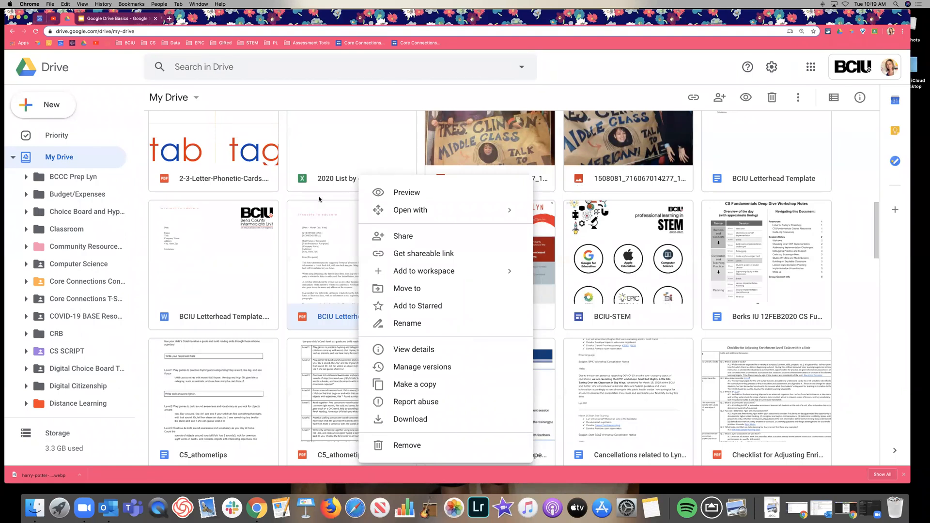
{"action": "left_click", "coordinate": [317, 256]}
{"action": "scroll", "coordinate": [317, 254], "scroll_direction": "down", "scroll_amount": 3}
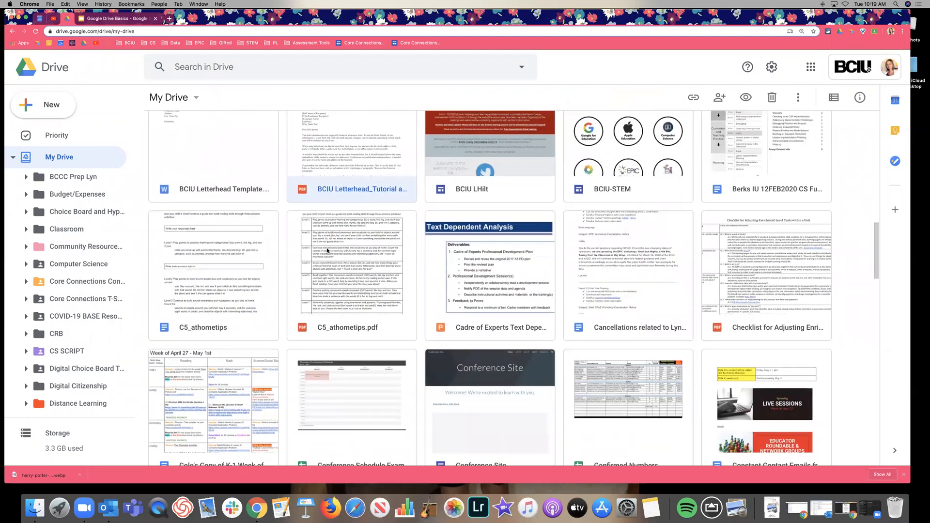
{"action": "right_click", "coordinate": [335, 251]}
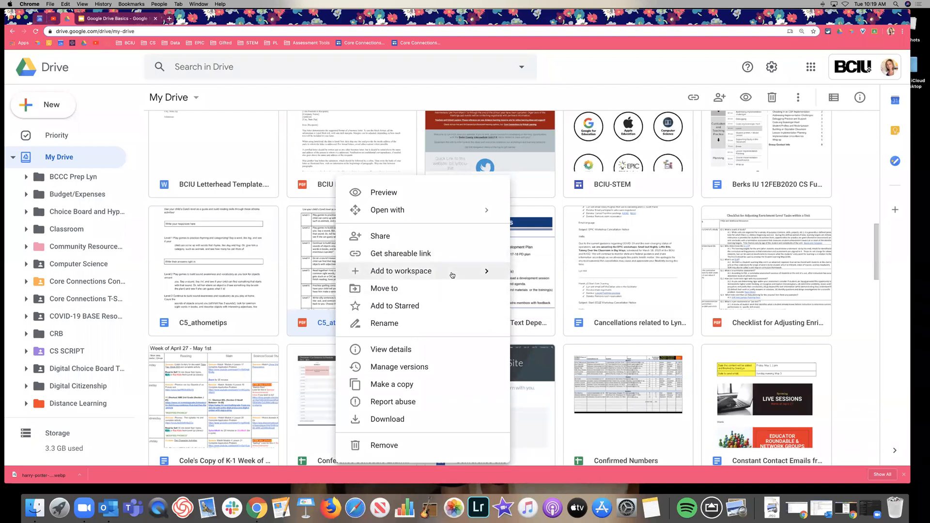
{"action": "mouse_move", "coordinate": [452, 274]}
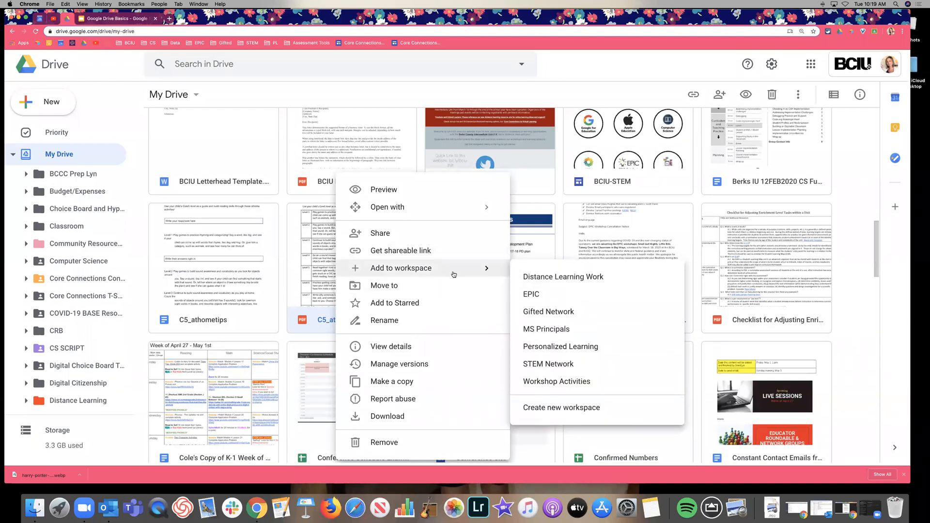
{"action": "left_click", "coordinate": [324, 211]}
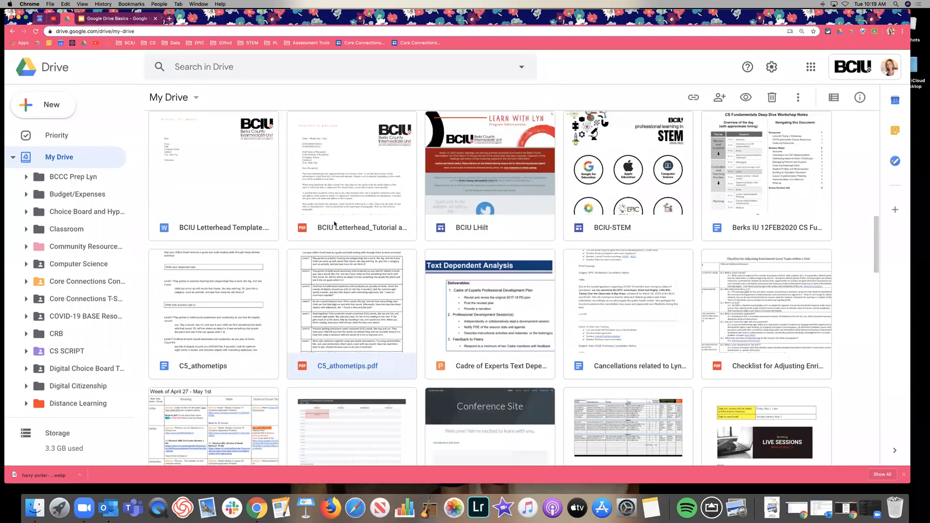
{"action": "scroll", "coordinate": [807, 300], "scroll_direction": "up", "scroll_amount": 10}
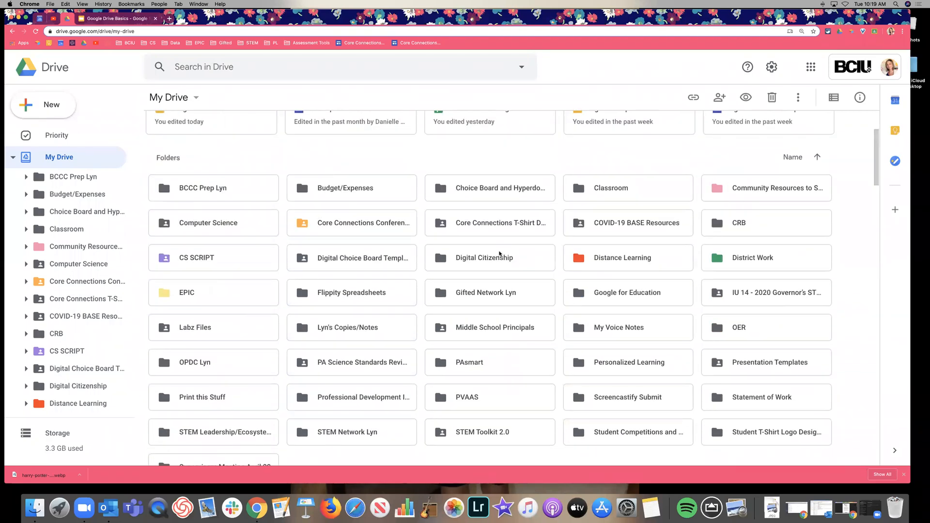
Step: Recolor the Digital Citizenship folder dark green
{"action": "left_click", "coordinate": [500, 253]}
{"action": "right_click", "coordinate": [499, 254]}
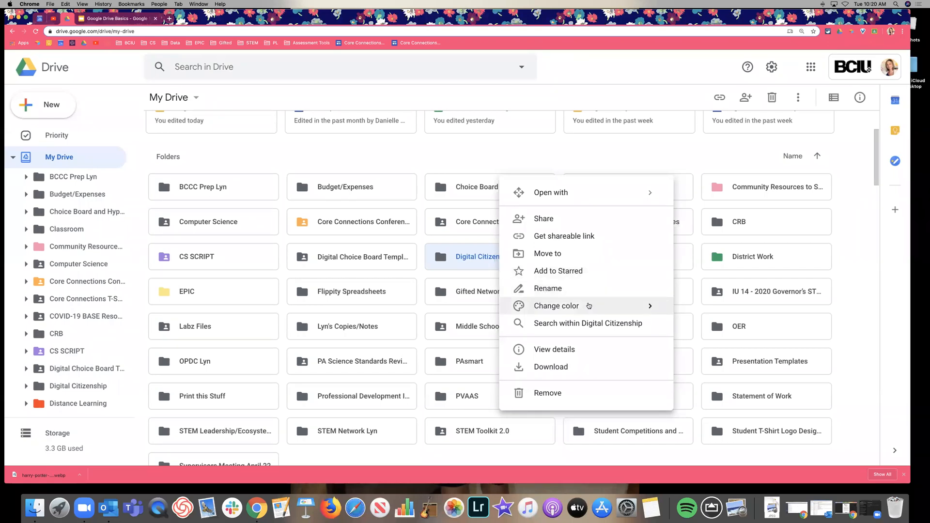
{"action": "mouse_move", "coordinate": [589, 306]}
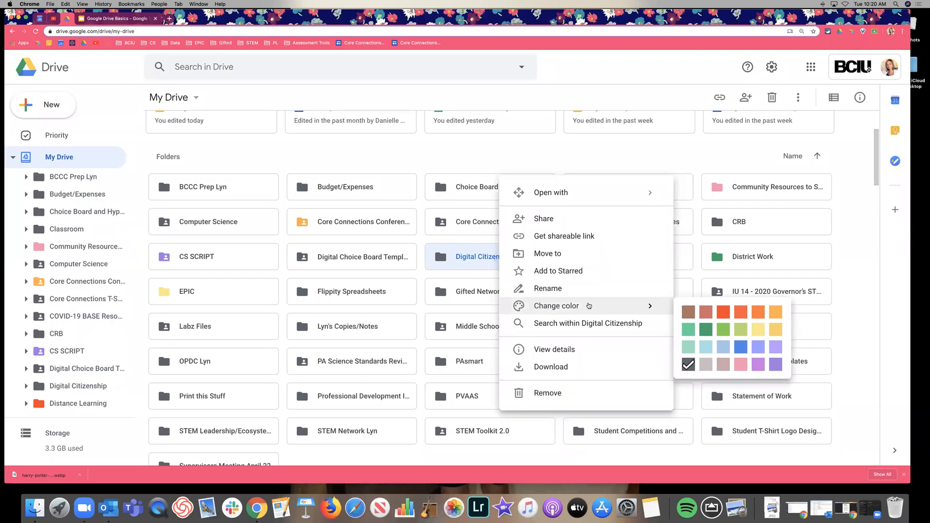
{"action": "left_click", "coordinate": [706, 331]}
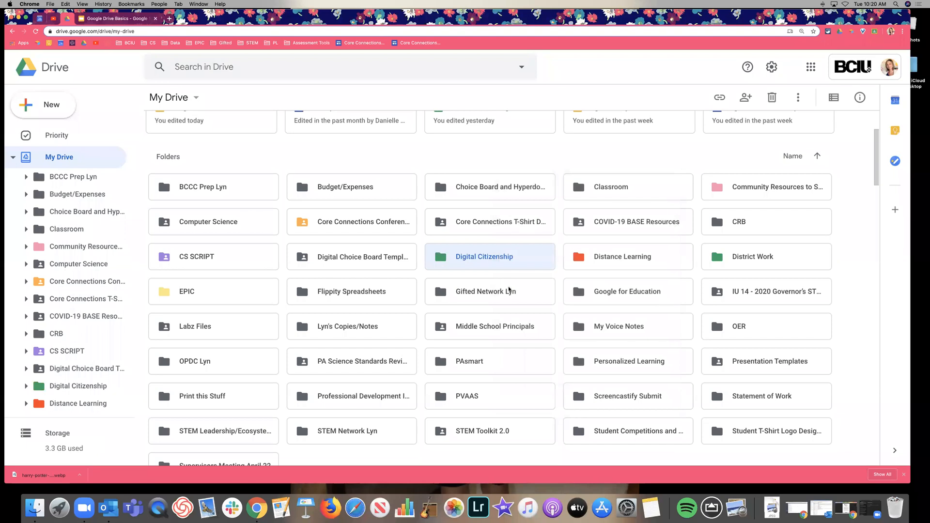
Step: Change the Digital Citizenship folder's color to lavender
{"action": "right_click", "coordinate": [495, 266]}
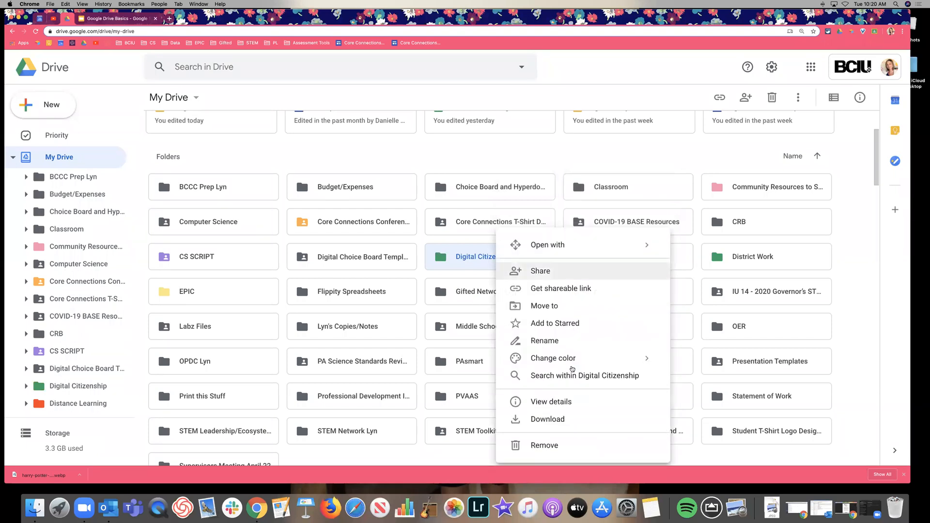
{"action": "mouse_move", "coordinate": [578, 359]}
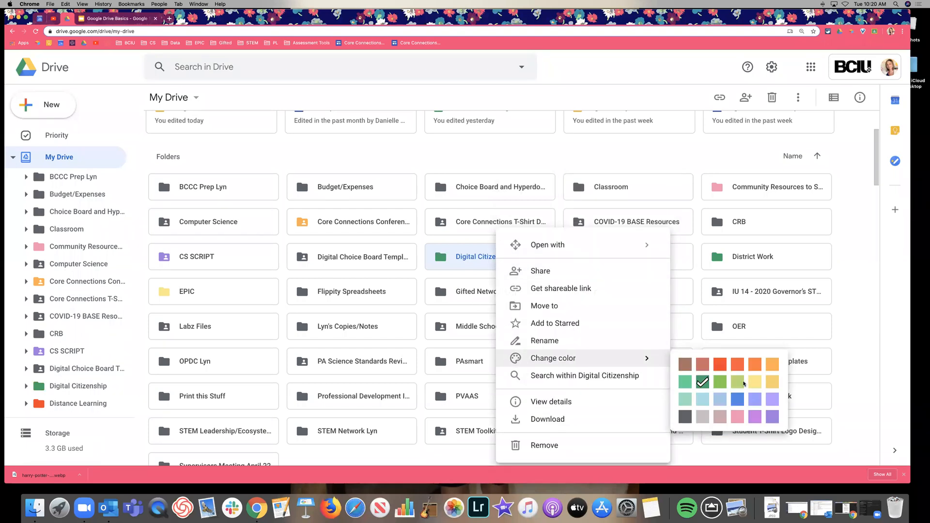
{"action": "left_click", "coordinate": [754, 400]}
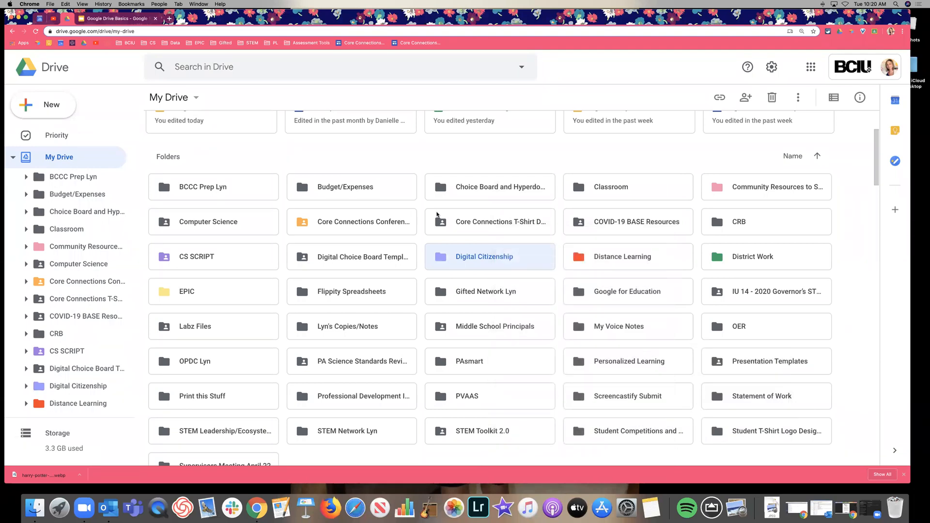
{"action": "scroll", "coordinate": [424, 217], "scroll_direction": "up", "scroll_amount": 3}
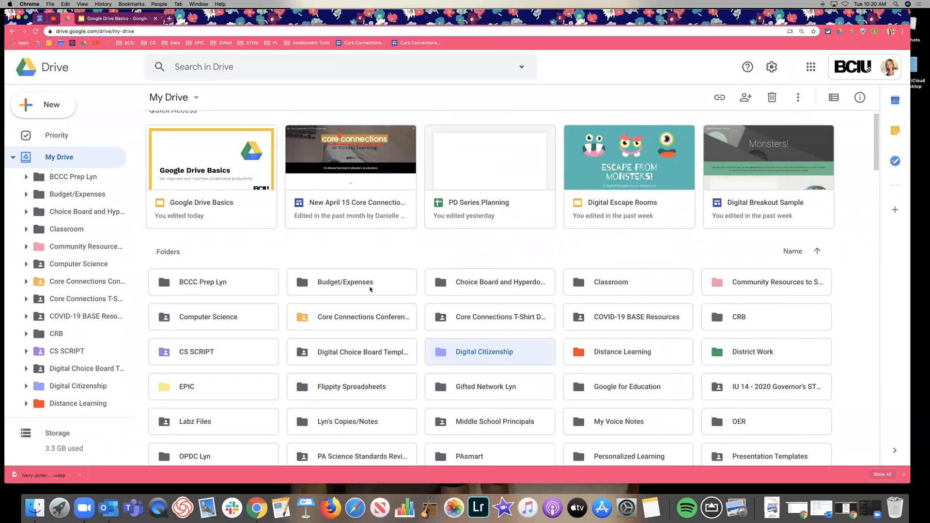
{"action": "scroll", "coordinate": [459, 262], "scroll_direction": "down", "scroll_amount": 2}
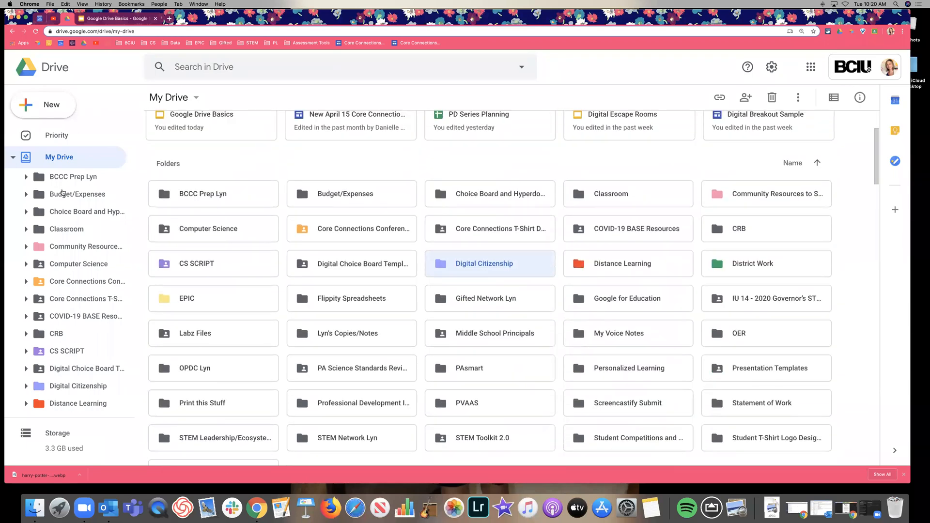
Step: Collapse the My Drive tree and zoom the page out to fit more items
{"action": "left_click", "coordinate": [13, 158]}
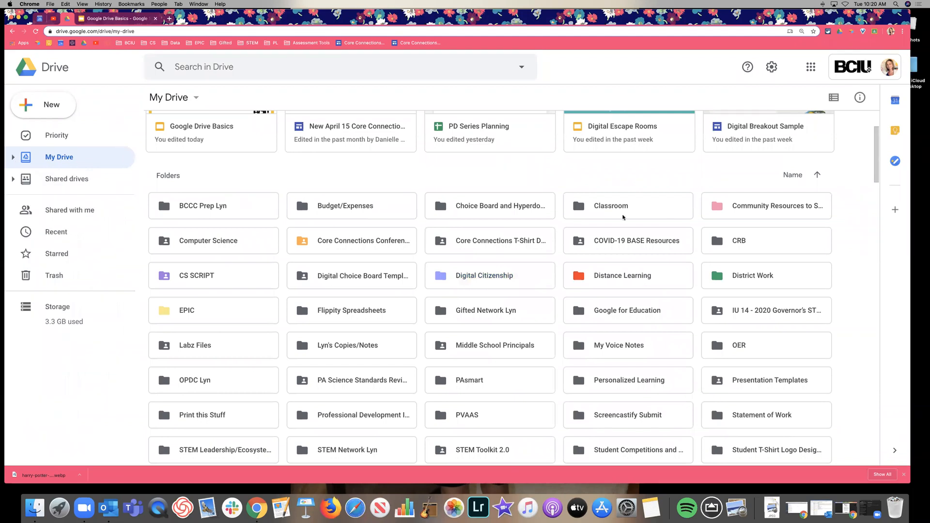
{"action": "left_click", "coordinate": [83, 4]}
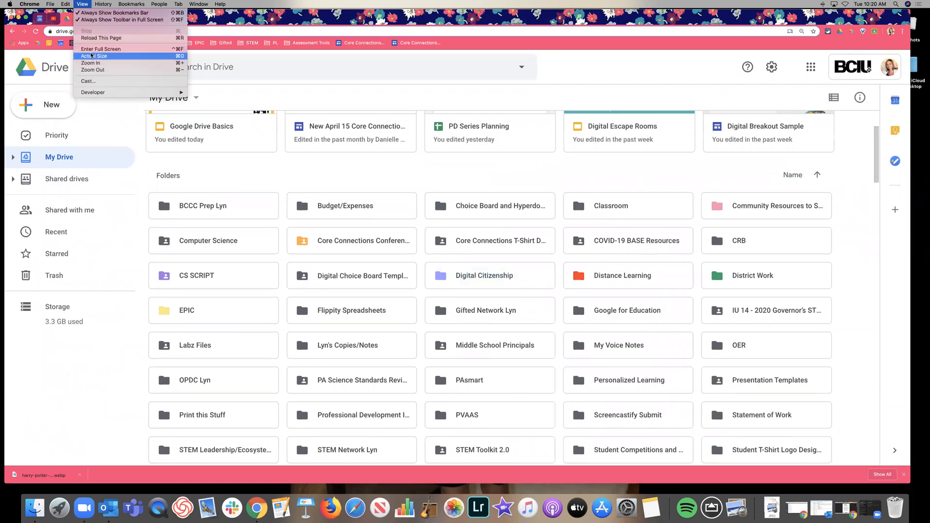
{"action": "left_click", "coordinate": [112, 53]}
{"action": "key", "text": "super+minus"}
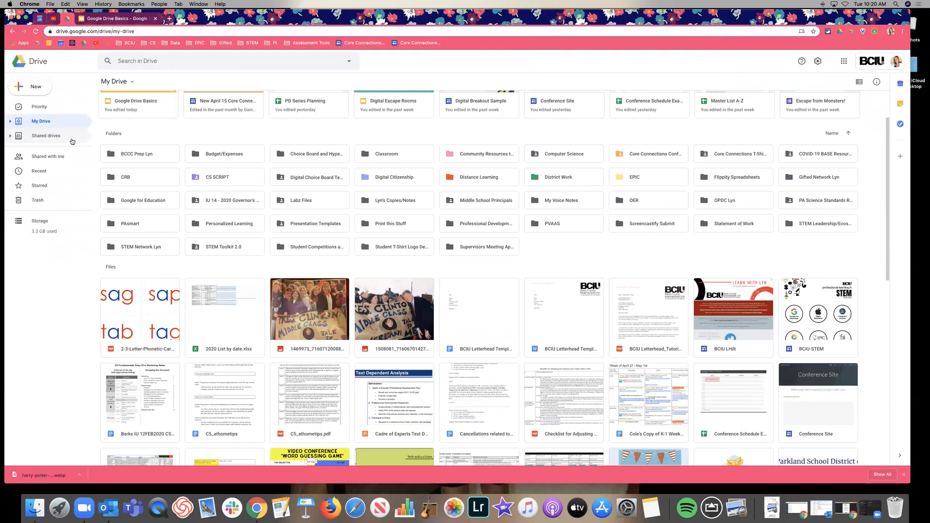
Step: View the Shared drives list, then select slide 10, the Shared Drives slide
{"action": "left_click", "coordinate": [43, 137]}
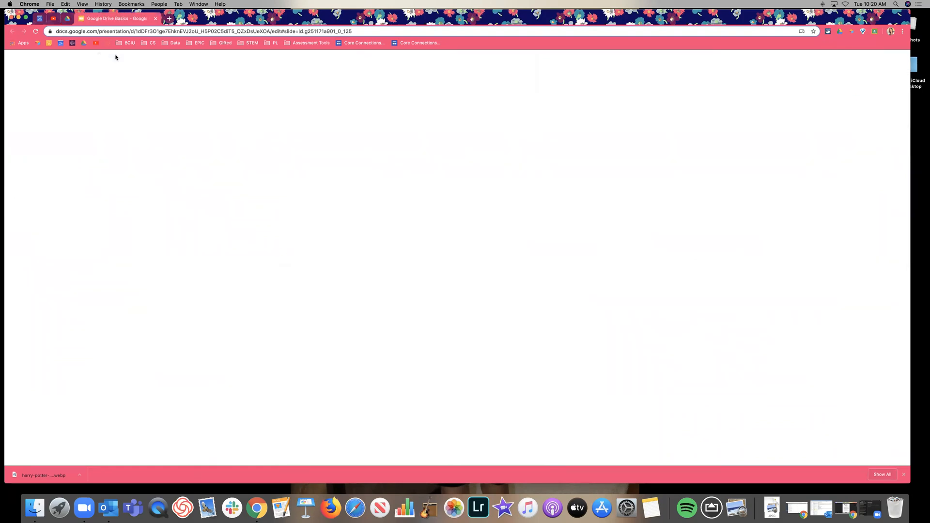
{"action": "scroll", "coordinate": [52, 255], "scroll_direction": "down", "scroll_amount": 3}
{"action": "left_click", "coordinate": [51, 256]}
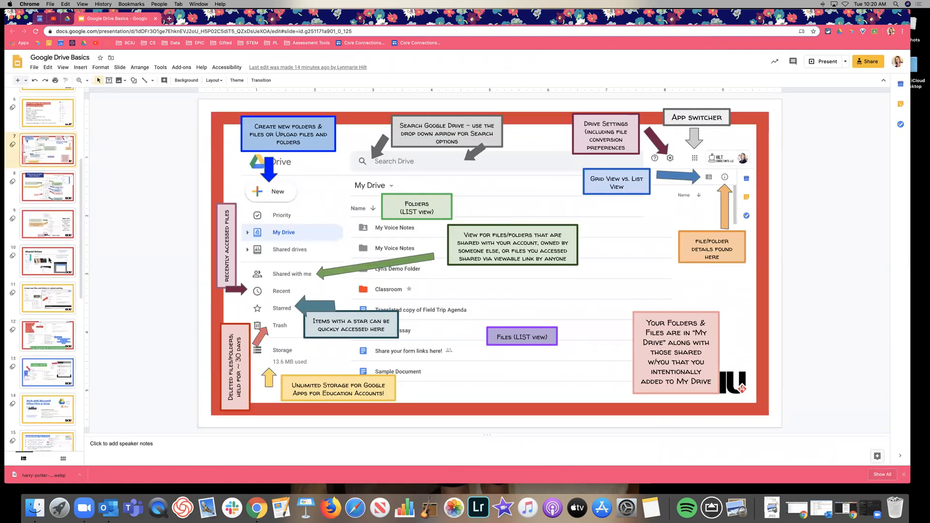
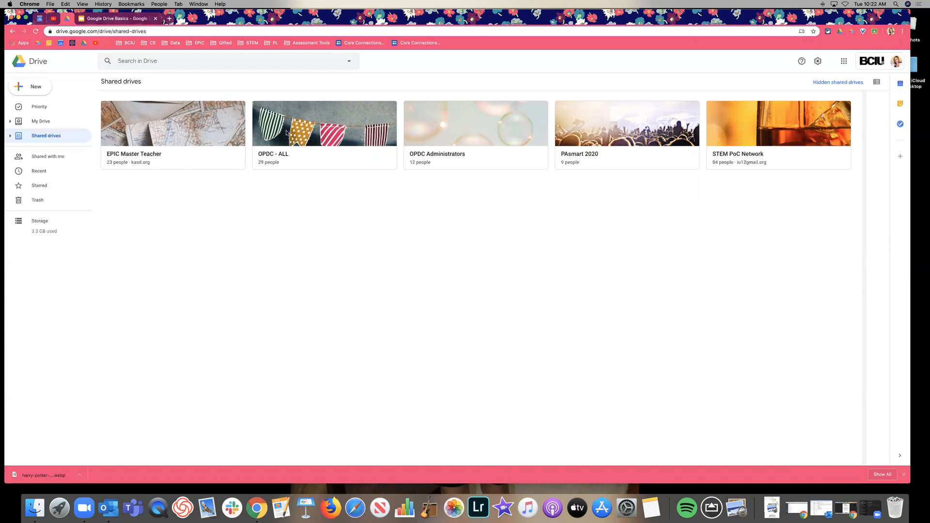
Step: Open Shared with me, scroll through the shared files, and switch them to list view
{"action": "left_click", "coordinate": [36, 158]}
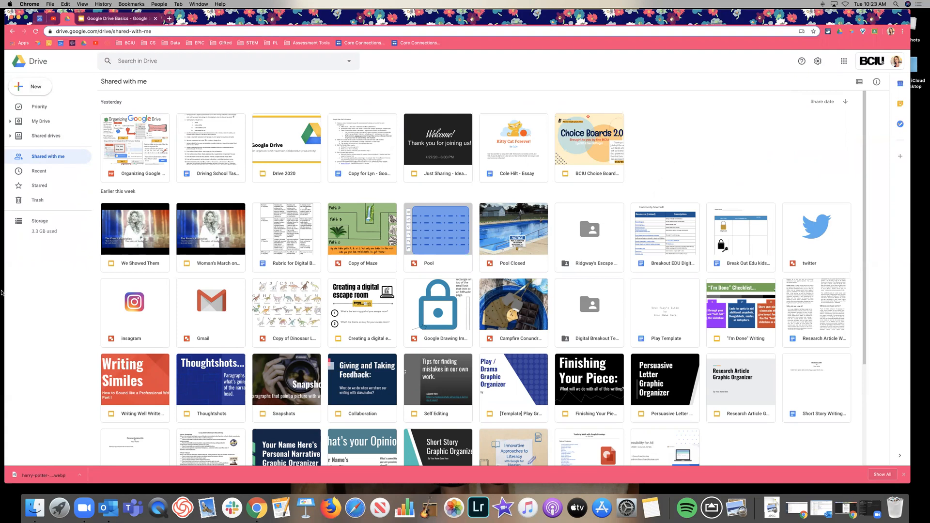
{"action": "scroll", "coordinate": [519, 285], "scroll_direction": "down", "scroll_amount": 20}
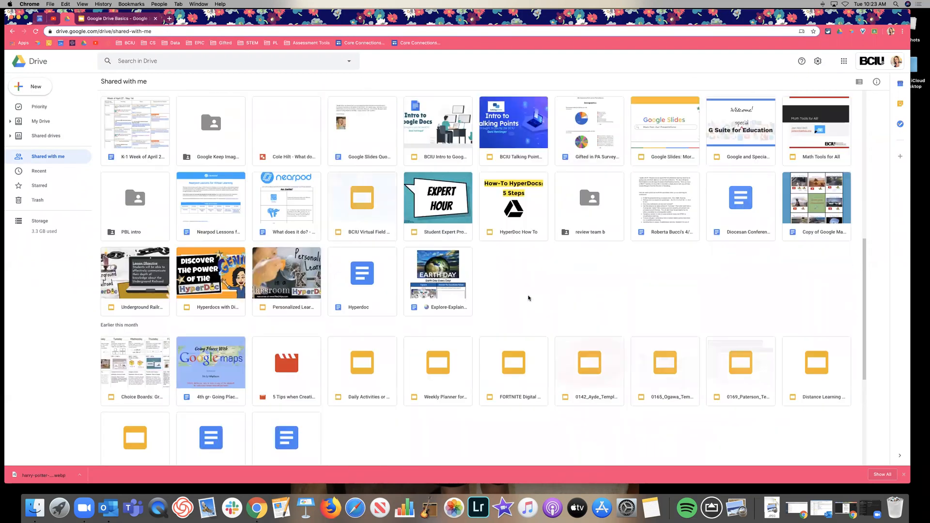
{"action": "scroll", "coordinate": [528, 298], "scroll_direction": "down", "scroll_amount": 1}
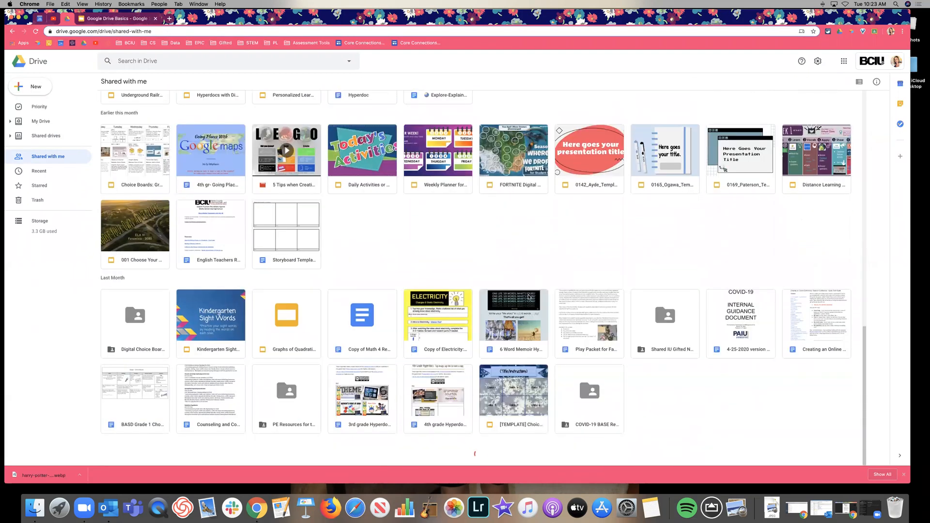
{"action": "scroll", "coordinate": [528, 297], "scroll_direction": "up", "scroll_amount": 20}
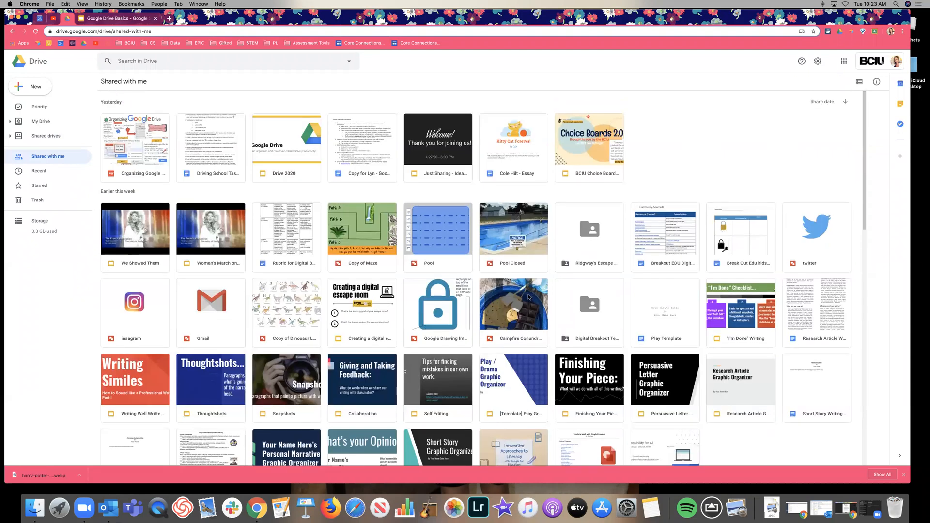
{"action": "scroll", "coordinate": [529, 297], "scroll_direction": "down", "scroll_amount": 15}
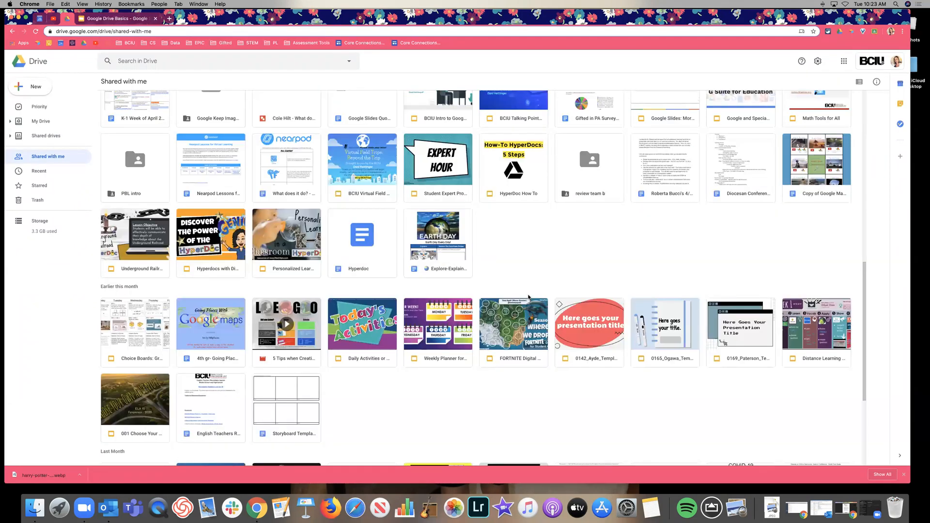
{"action": "scroll", "coordinate": [528, 297], "scroll_direction": "up", "scroll_amount": 15}
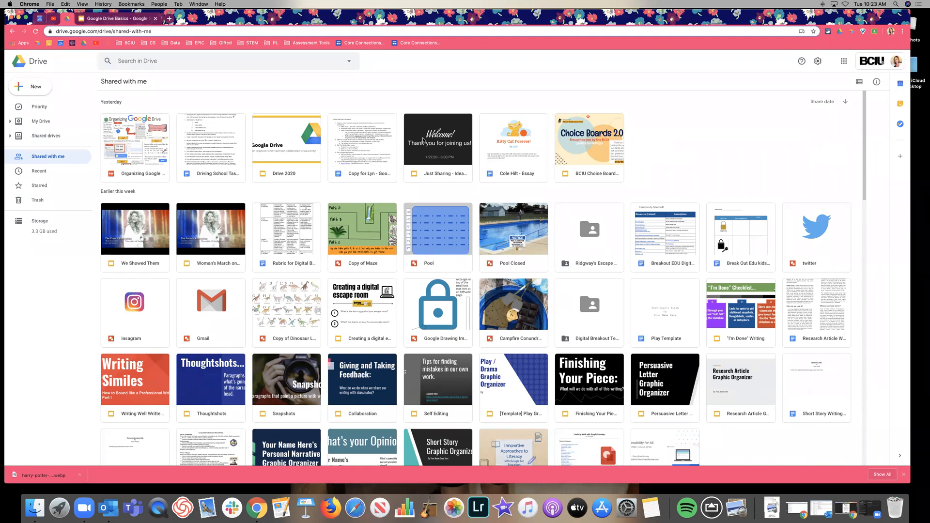
{"action": "left_click", "coordinate": [865, 82]}
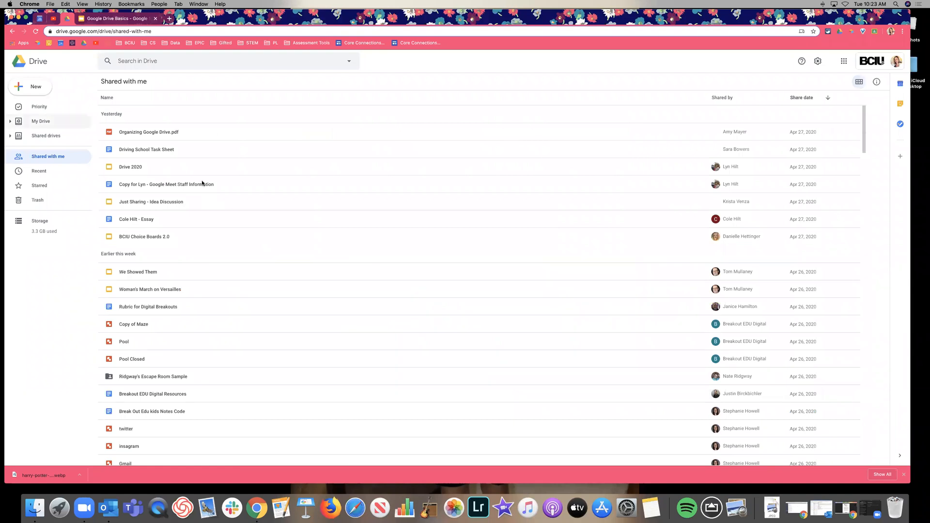
Step: Select the Drive 2020 file, scroll the shared list, and switch back to grid view
{"action": "left_click", "coordinate": [199, 167]}
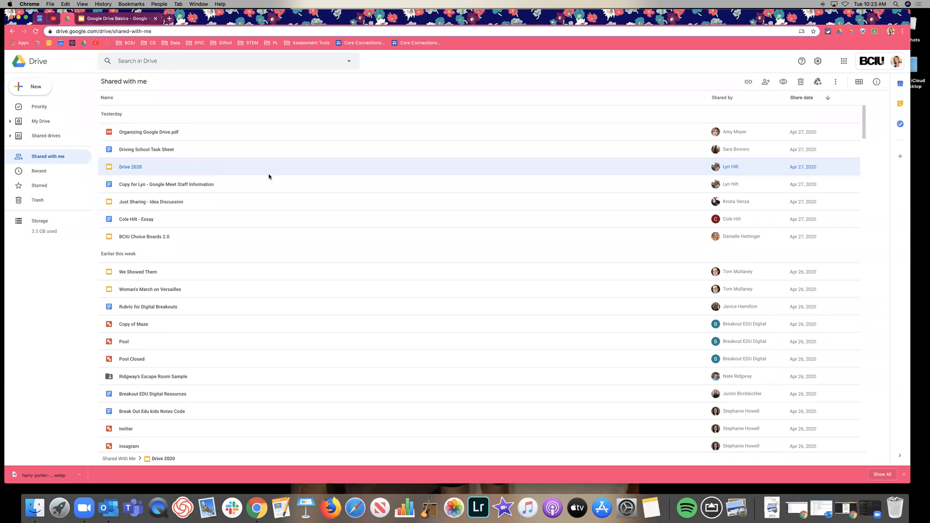
{"action": "scroll", "coordinate": [417, 206], "scroll_direction": "down", "scroll_amount": 3}
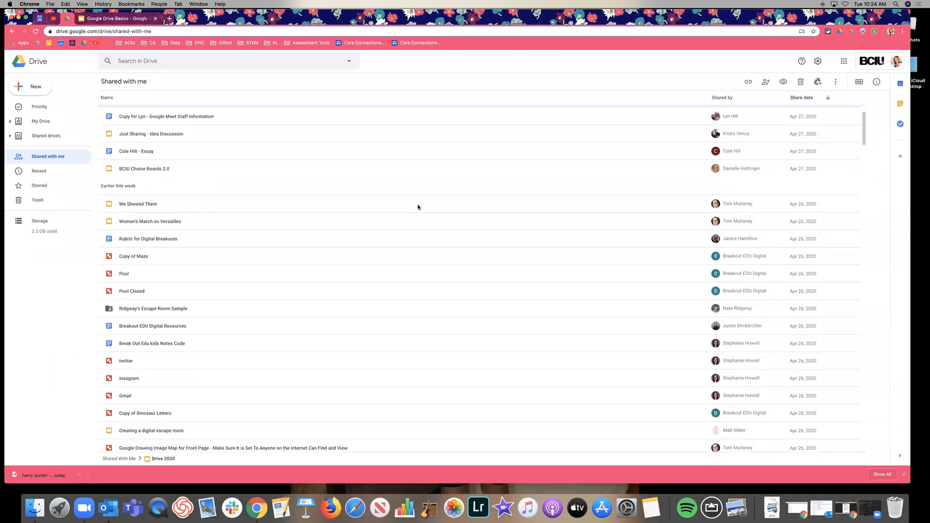
{"action": "scroll", "coordinate": [554, 231], "scroll_direction": "down", "scroll_amount": 3}
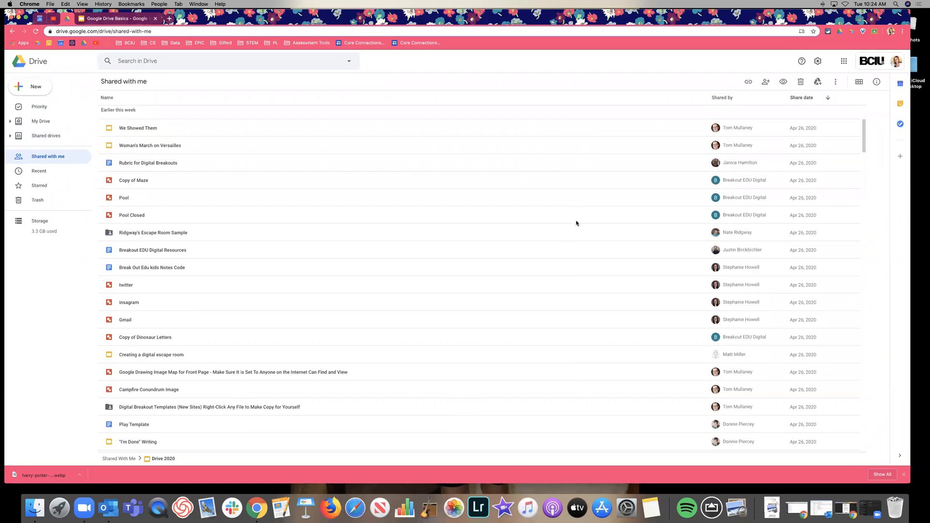
{"action": "left_click", "coordinate": [858, 83]}
Step: Open Copy of Maze view-only in Google Drawings, then return to the Google Drive tab
{"action": "double_click", "coordinate": [363, 233]}
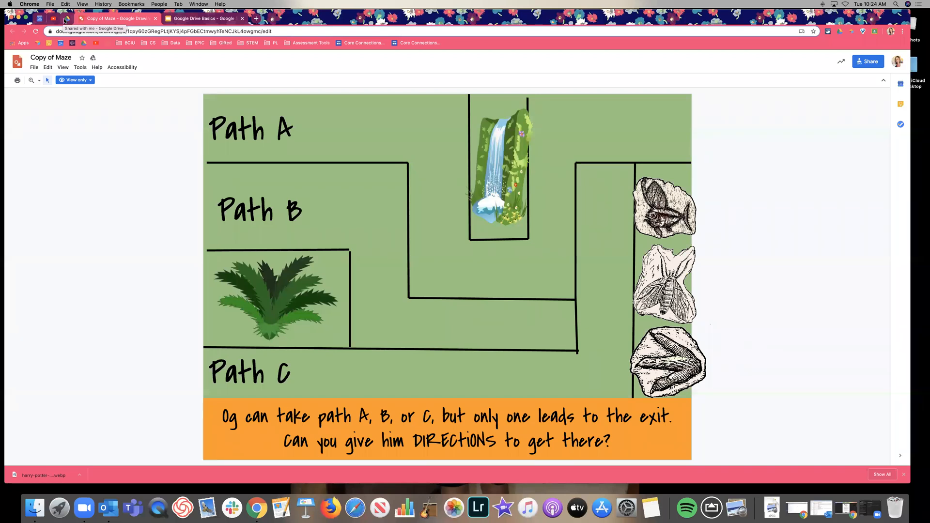
{"action": "left_click", "coordinate": [65, 20]}
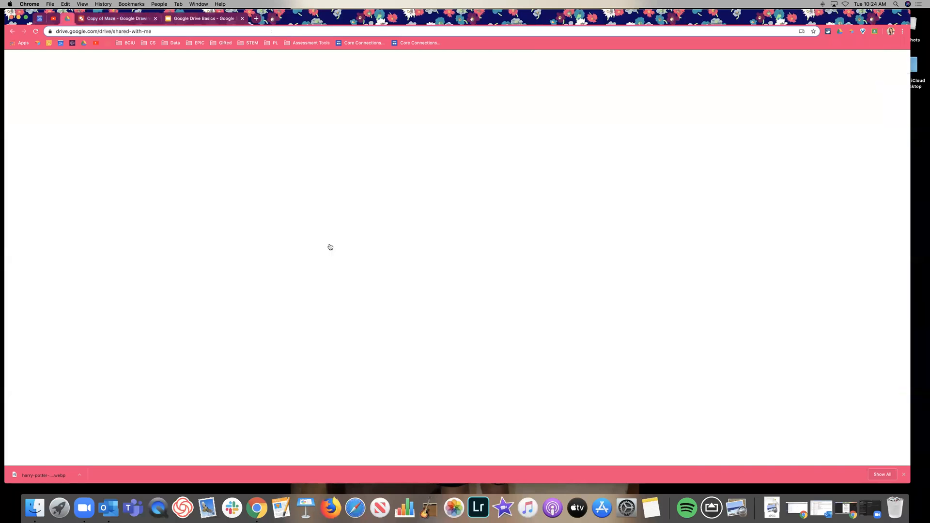
Step: Scroll down and back up through the Shared with me thumbnail grid
{"action": "scroll", "coordinate": [607, 253], "scroll_direction": "down", "scroll_amount": 4}
{"action": "scroll", "coordinate": [607, 253], "scroll_direction": "down", "scroll_amount": 4}
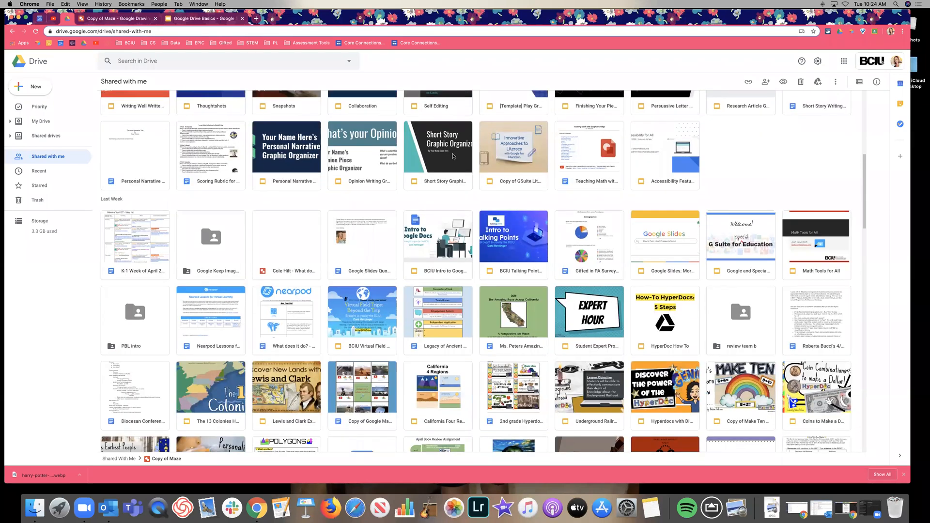
{"action": "scroll", "coordinate": [530, 256], "scroll_direction": "down", "scroll_amount": 2}
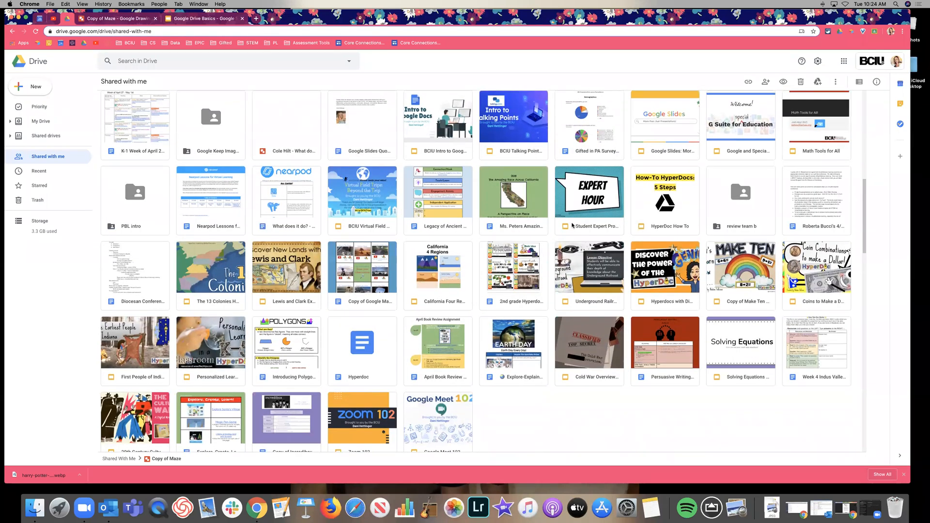
{"action": "scroll", "coordinate": [356, 196], "scroll_direction": "down", "scroll_amount": 2}
{"action": "scroll", "coordinate": [356, 197], "scroll_direction": "down", "scroll_amount": 4}
{"action": "scroll", "coordinate": [655, 203], "scroll_direction": "down", "scroll_amount": 2}
{"action": "scroll", "coordinate": [656, 202], "scroll_direction": "down", "scroll_amount": 2}
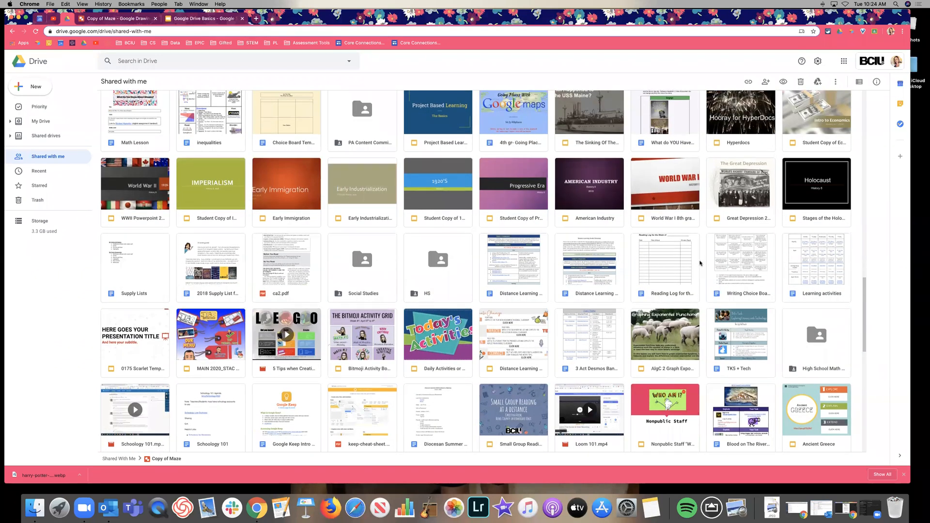
{"action": "scroll", "coordinate": [517, 292], "scroll_direction": "down", "scroll_amount": 2}
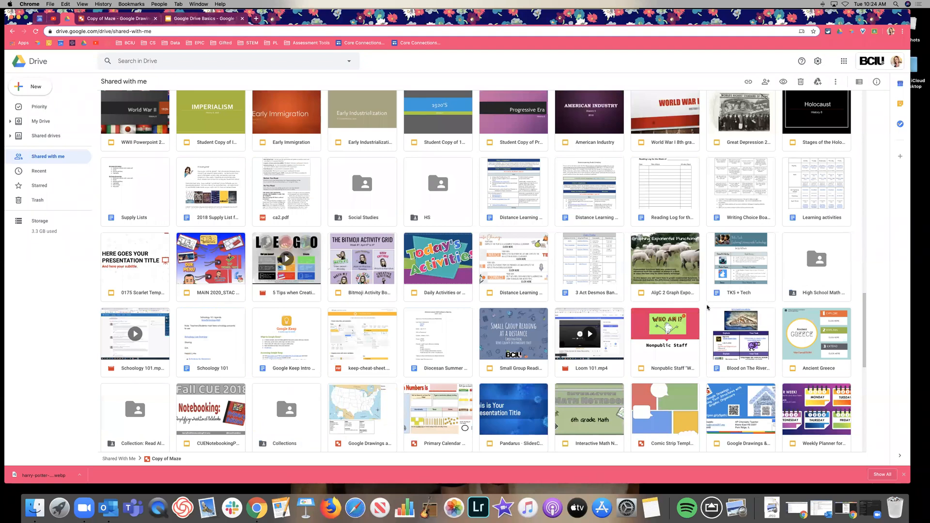
{"action": "scroll", "coordinate": [707, 307], "scroll_direction": "up", "scroll_amount": 1}
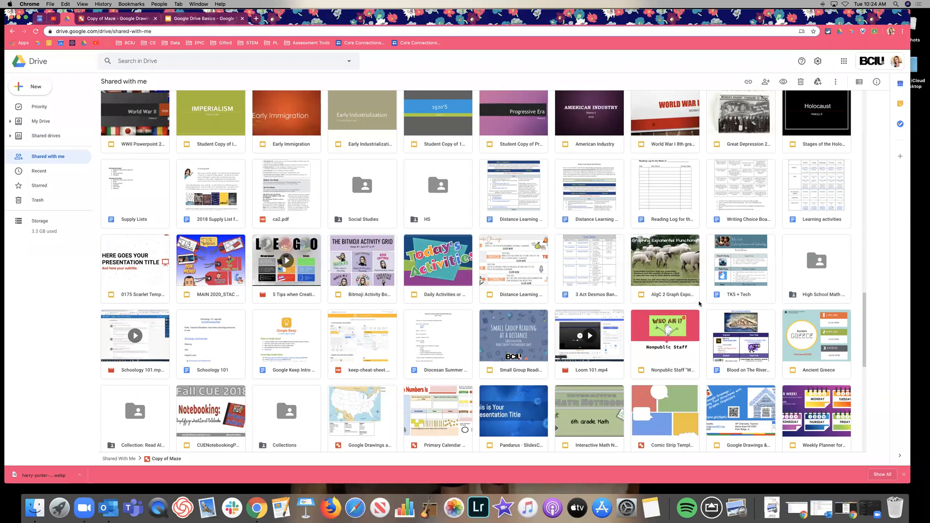
{"action": "scroll", "coordinate": [699, 304], "scroll_direction": "up", "scroll_amount": 4}
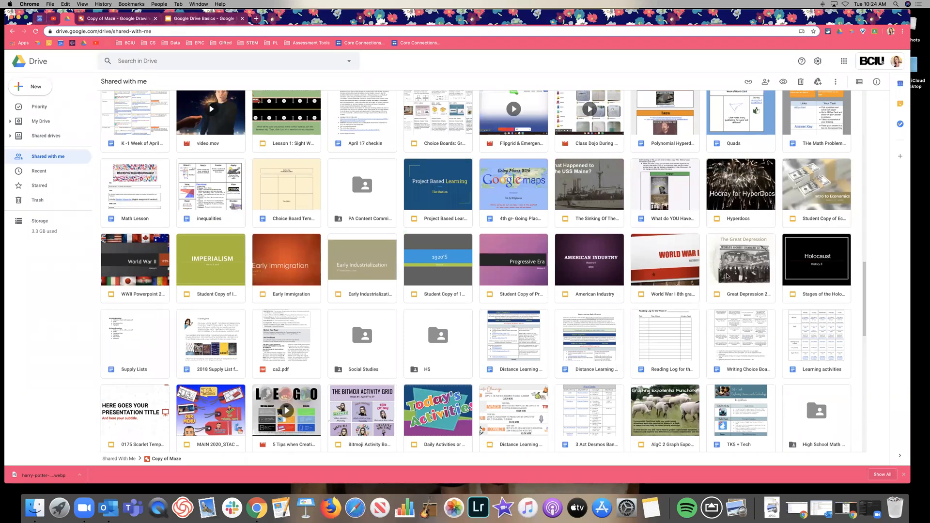
{"action": "scroll", "coordinate": [726, 276], "scroll_direction": "up", "scroll_amount": 3}
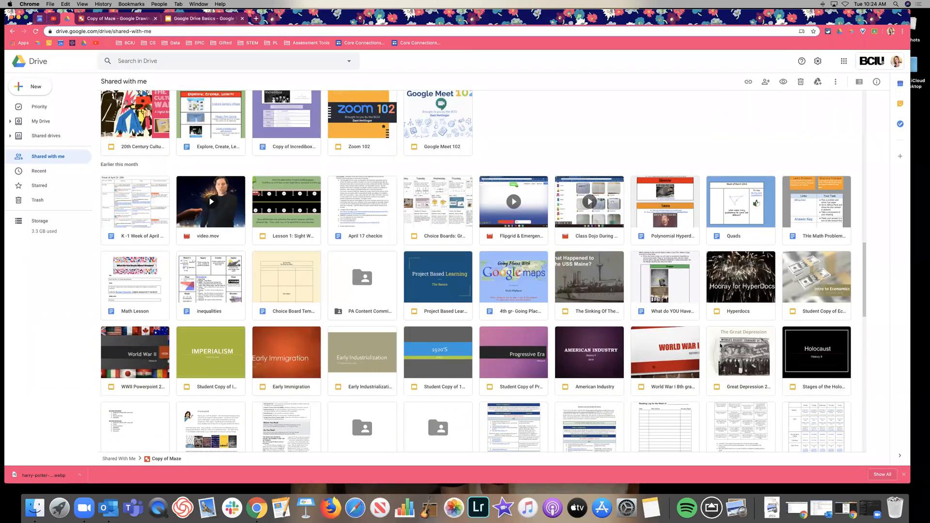
{"action": "scroll", "coordinate": [710, 351], "scroll_direction": "up", "scroll_amount": 2}
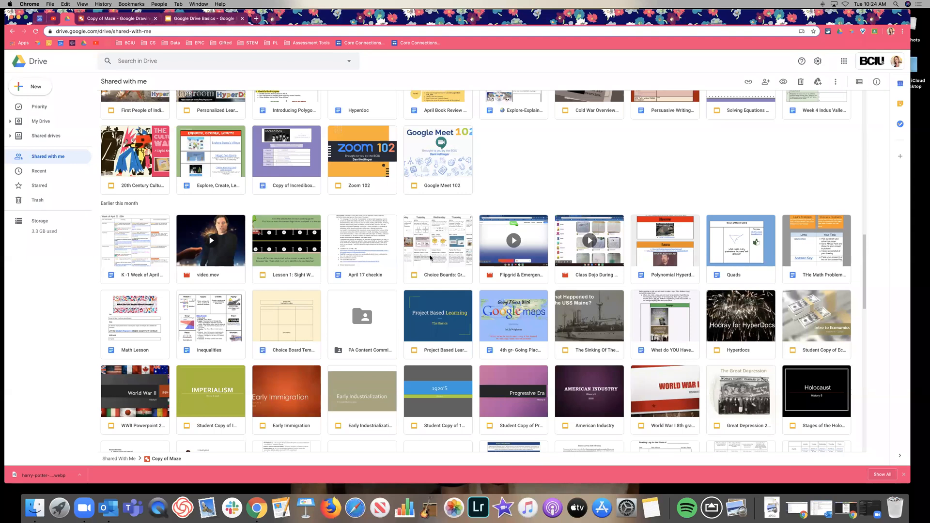
Step: Check the folder locations of Choice Boards and the Explore-Explain-Apply Earth Day HyperDoc
{"action": "left_click", "coordinate": [446, 262]}
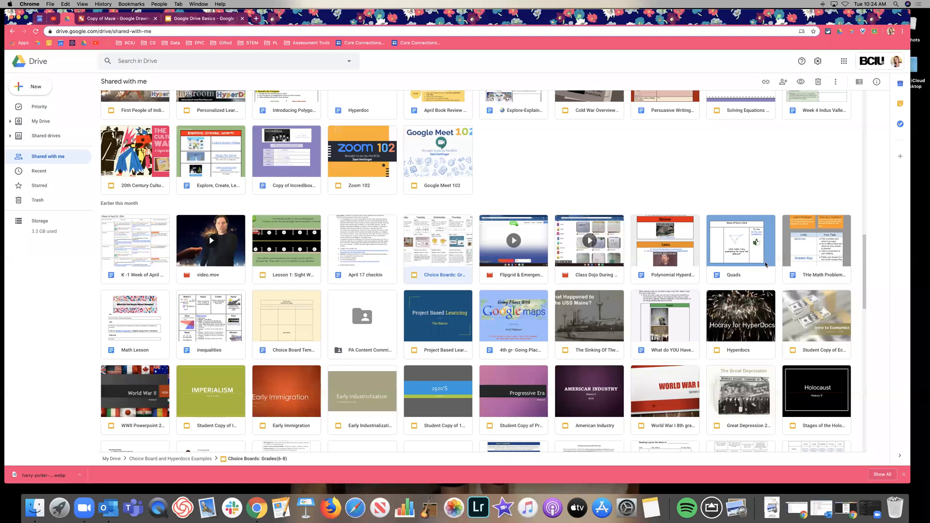
{"action": "scroll", "coordinate": [766, 265], "scroll_direction": "up", "scroll_amount": 2}
{"action": "scroll", "coordinate": [765, 265], "scroll_direction": "up", "scroll_amount": 3}
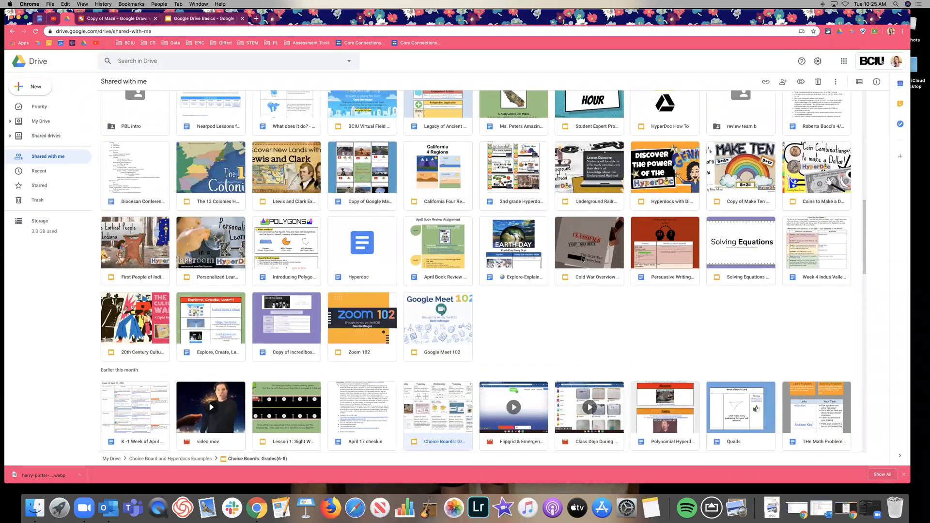
{"action": "left_click", "coordinate": [517, 259]}
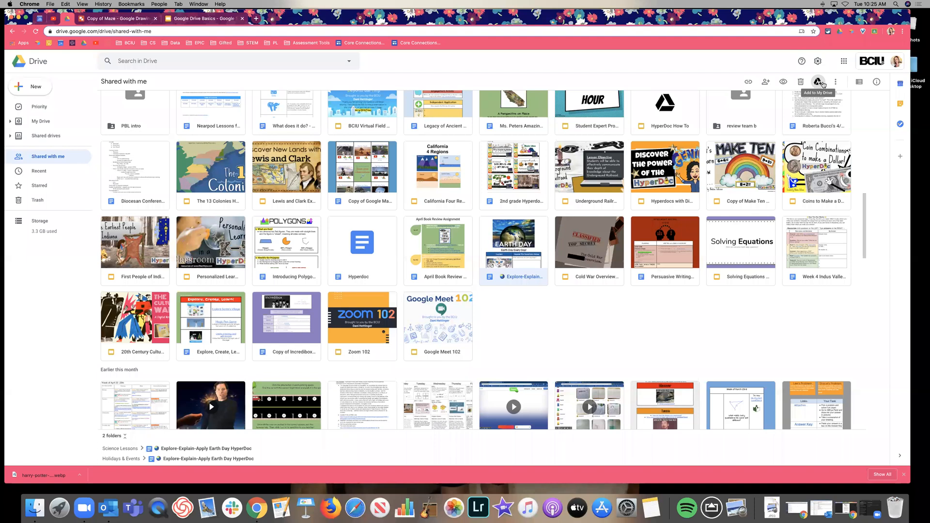
Step: Zoom in twice, add the Earth Day HyperDoc to My Drive, and choose Organize
{"action": "key", "text": "super+equal"}
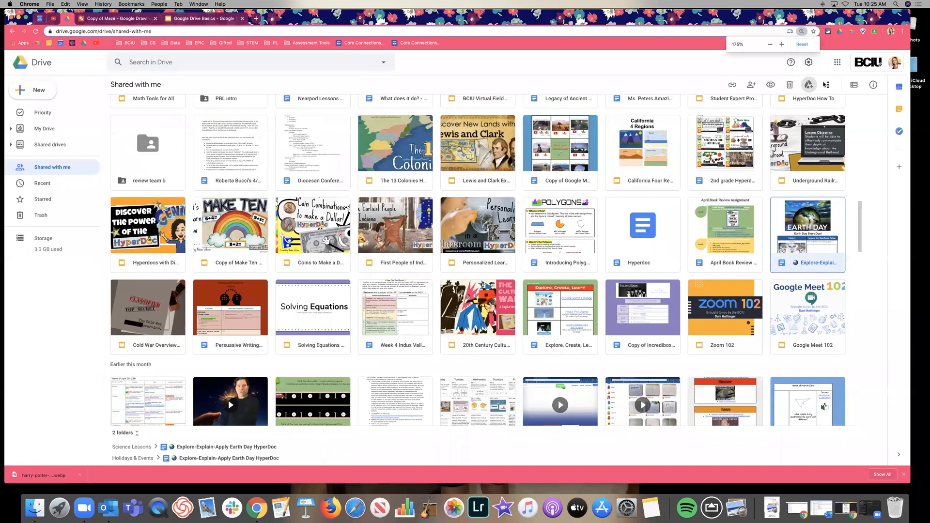
{"action": "key", "text": "super+equal"}
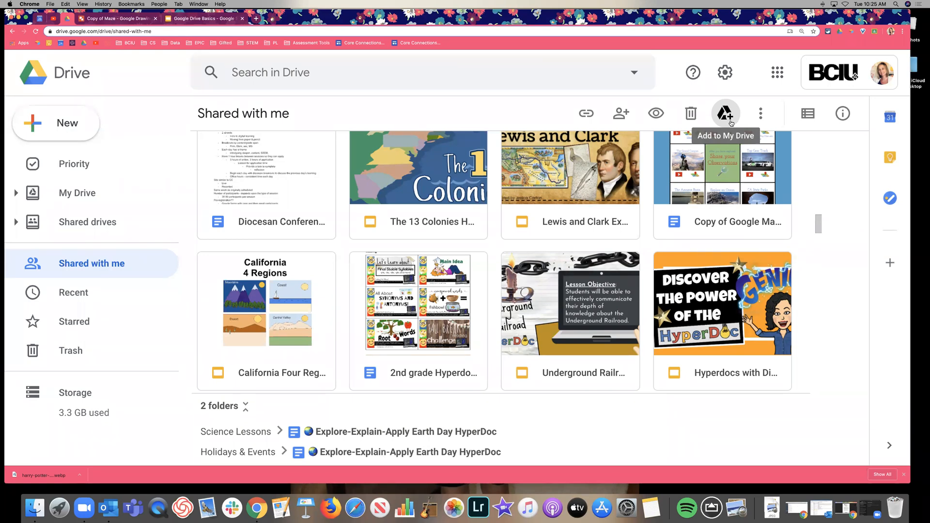
{"action": "left_click", "coordinate": [725, 118]}
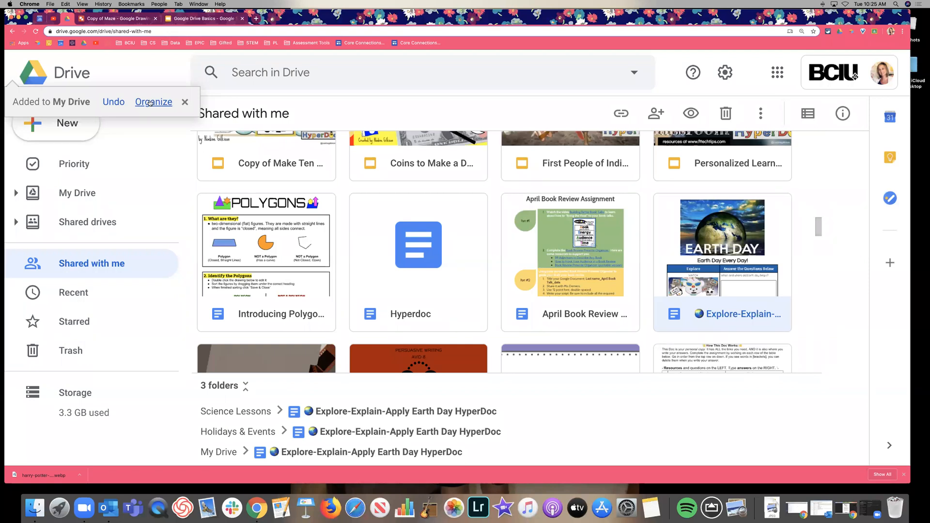
{"action": "left_click", "coordinate": [150, 102]}
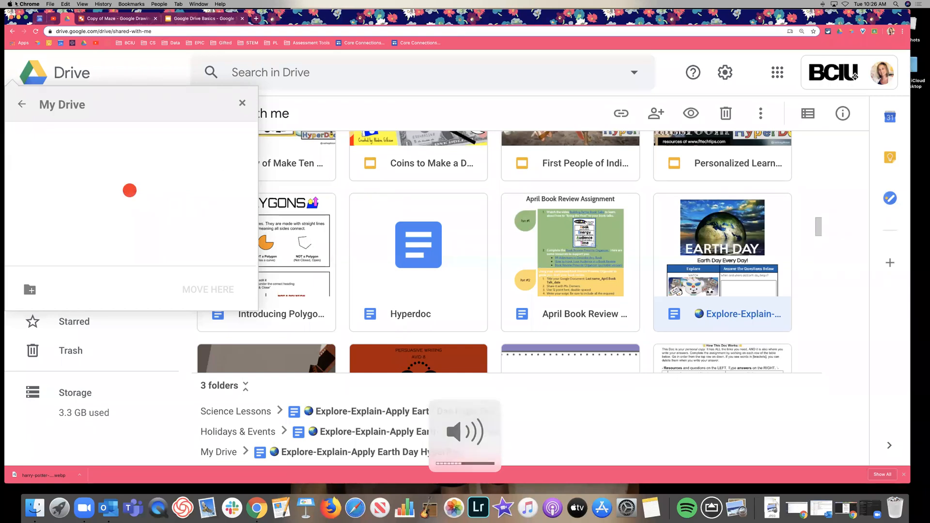
Step: Reset the page to Actual Size and close the folder picker without moving anything
{"action": "left_click", "coordinate": [103, 3]}
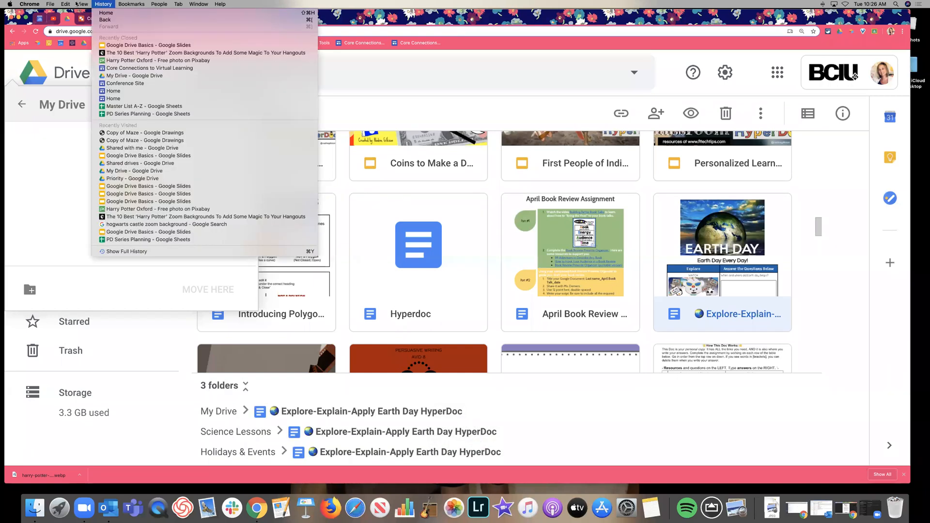
{"action": "mouse_move", "coordinate": [82, 4]}
{"action": "left_click", "coordinate": [93, 57]}
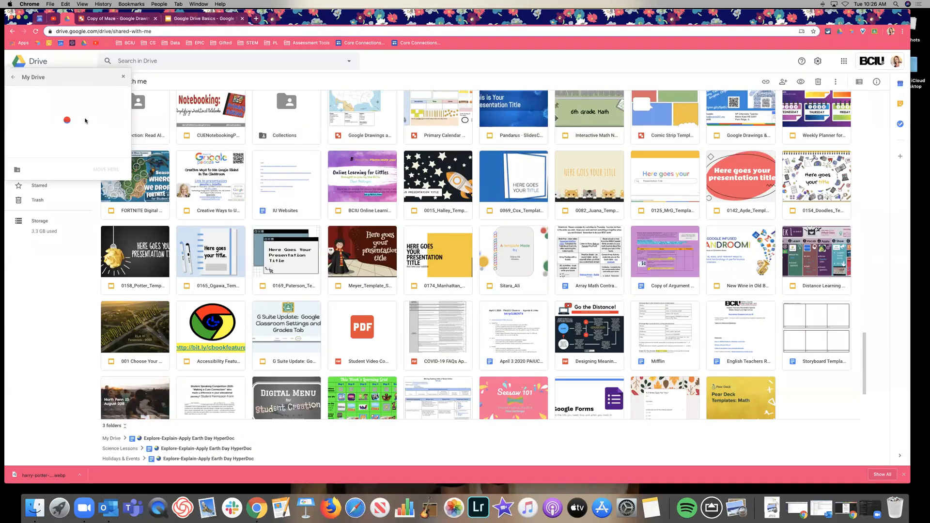
{"action": "left_click", "coordinate": [122, 77]}
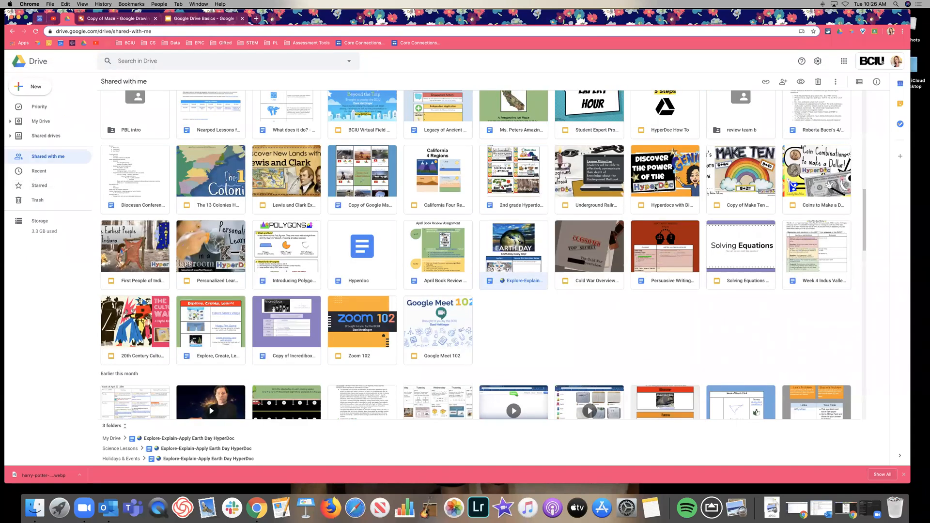
Step: Add the Underground Railroad Hyperdoc to My Drive and check its locations
{"action": "left_click", "coordinate": [604, 177]}
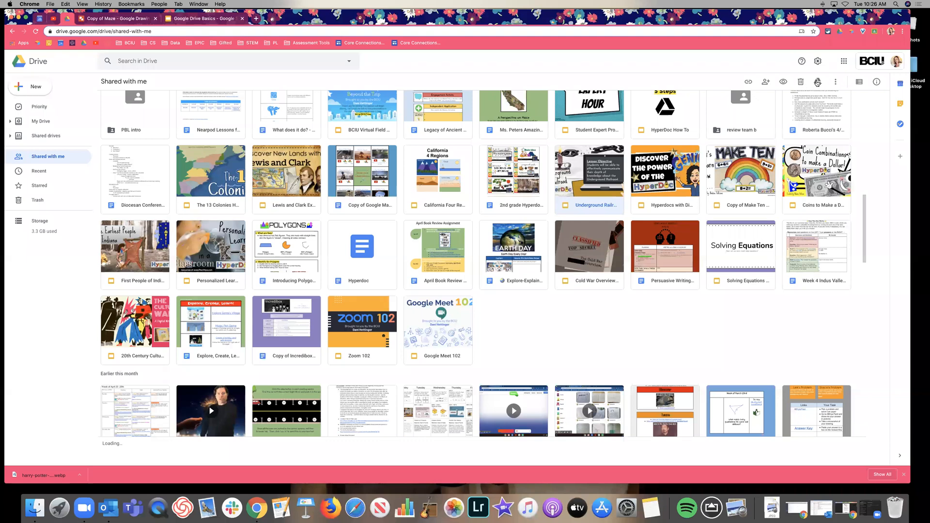
{"action": "left_click", "coordinate": [817, 82]}
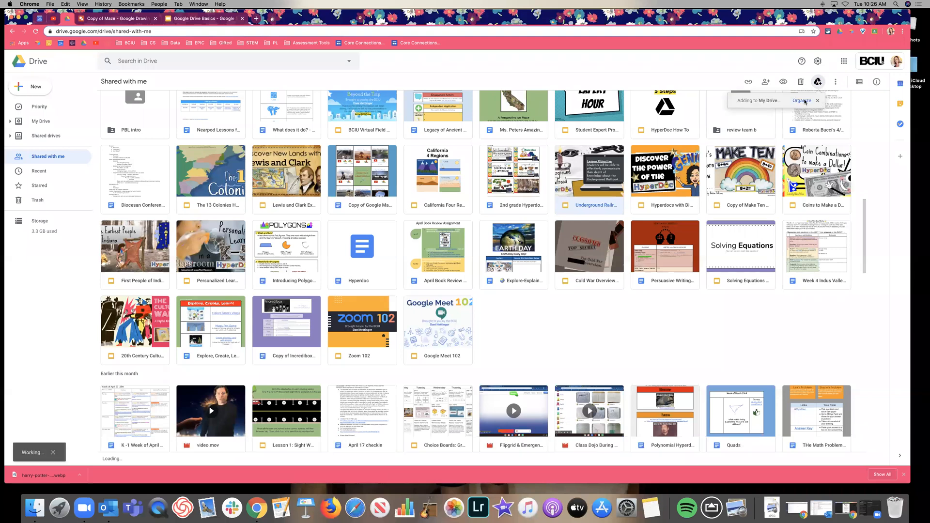
{"action": "left_click", "coordinate": [805, 101]}
{"action": "left_click", "coordinate": [817, 82]}
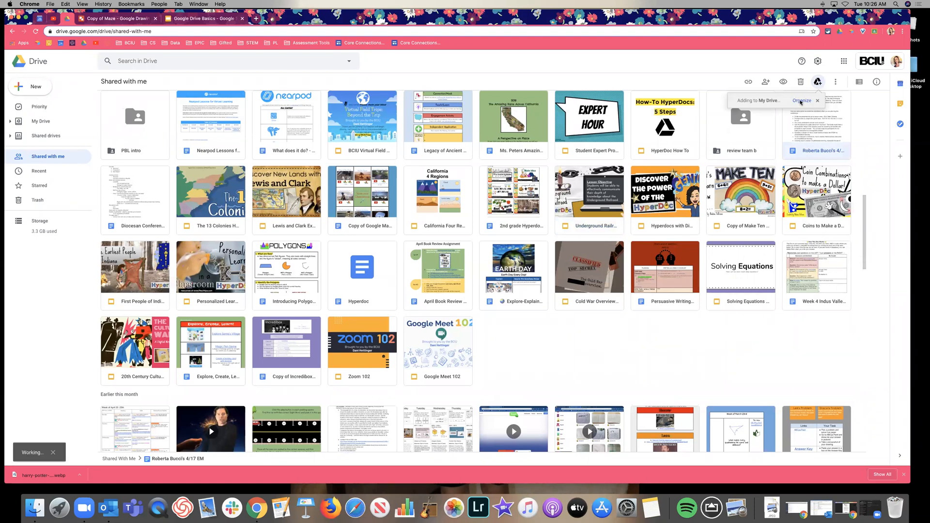
{"action": "left_click", "coordinate": [614, 223]}
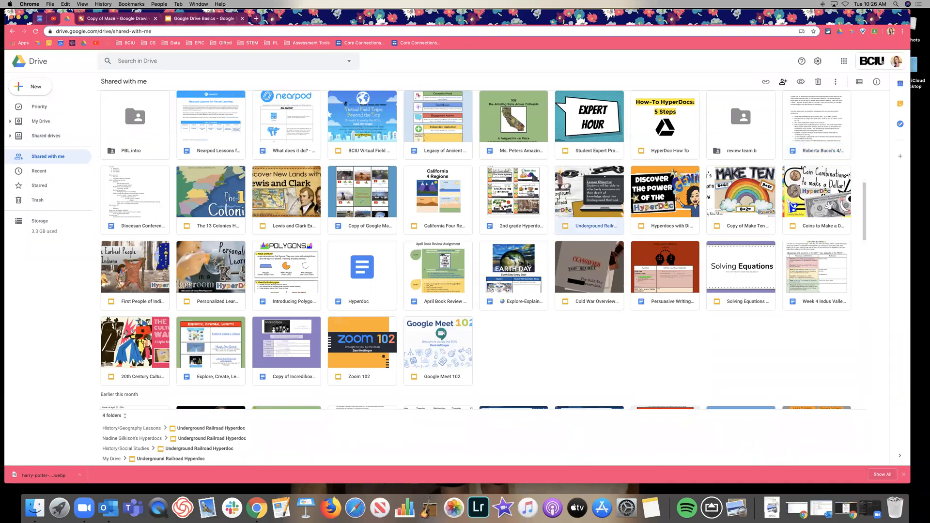
Step: Add 2nd grade Hyperdocs to My Drive, close the folder picker, and expand My Drive
{"action": "left_click", "coordinate": [502, 212]}
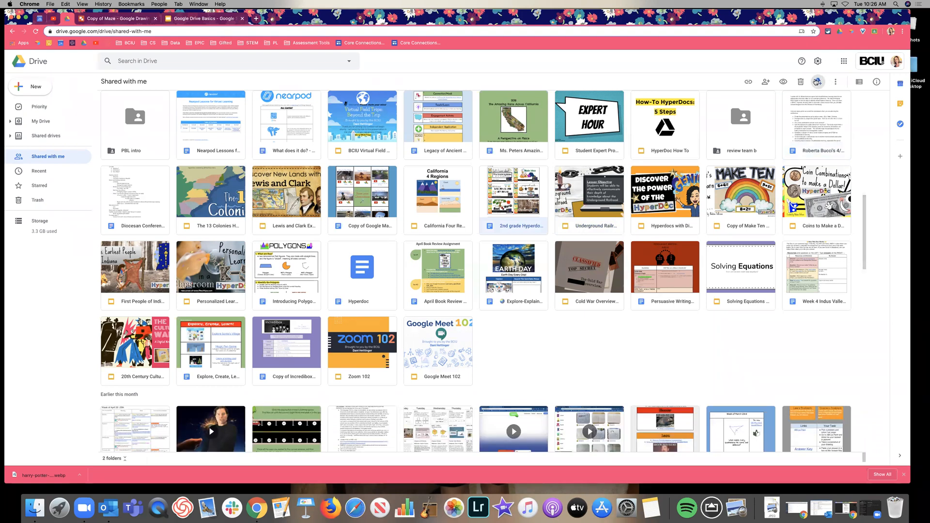
{"action": "left_click", "coordinate": [817, 82]}
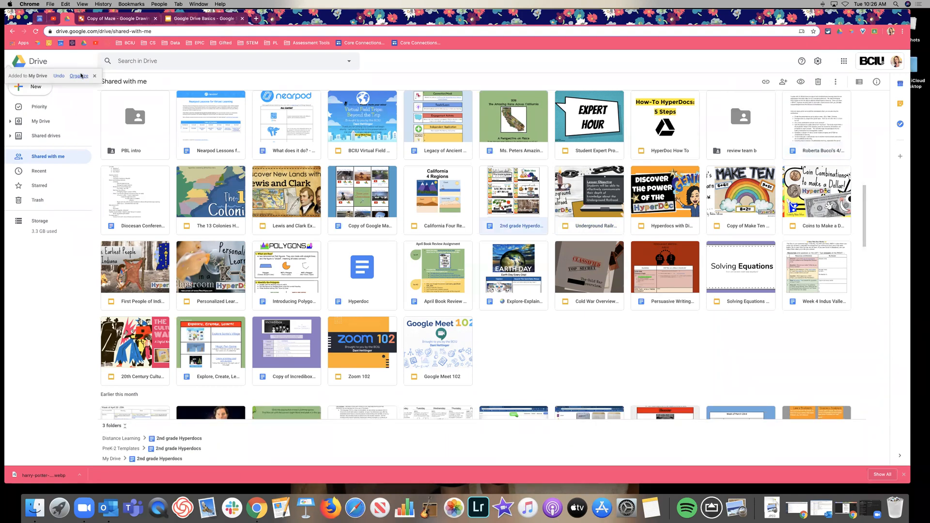
{"action": "left_click", "coordinate": [79, 76]}
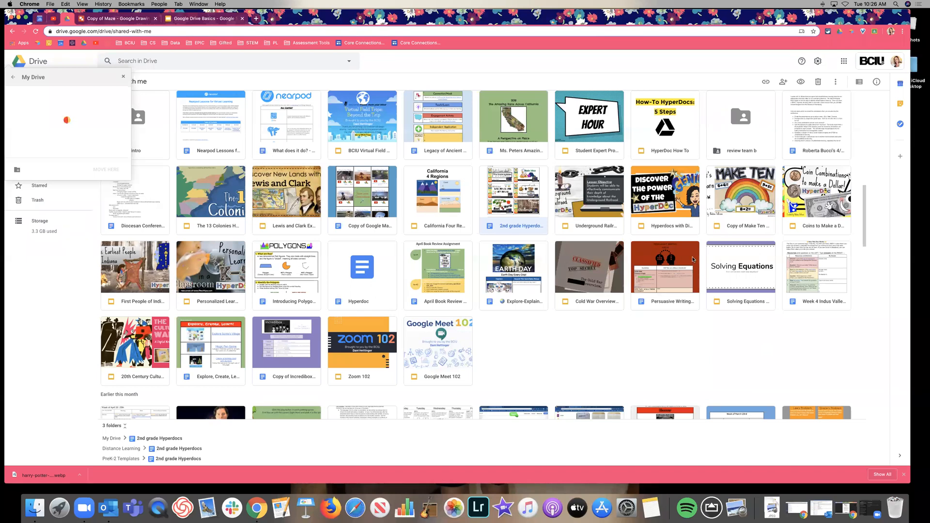
{"action": "left_click", "coordinate": [122, 76]}
{"action": "left_click", "coordinate": [9, 122]}
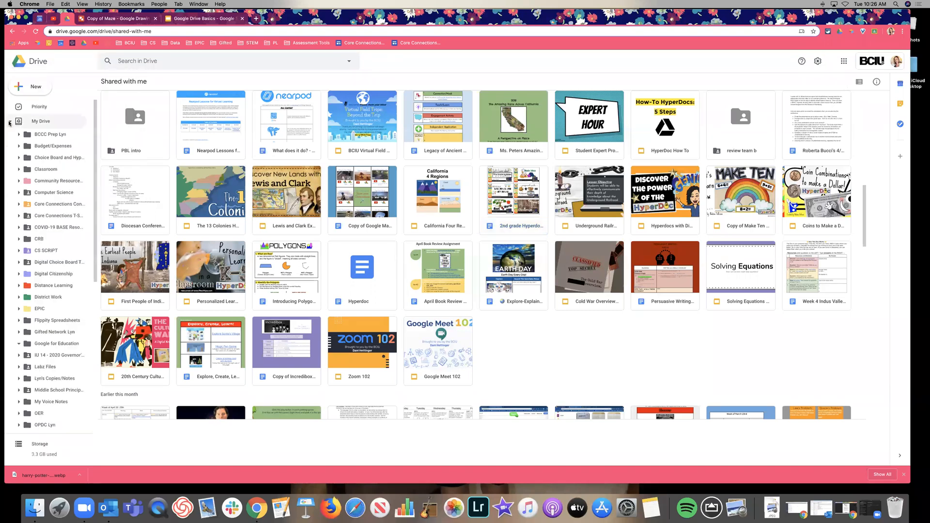
Step: Drag April Book Review onto the Community Resources to Share sidebar folder, then open it in Docs
{"action": "left_click_drag", "start_coordinate": [445, 266], "coordinate": [43, 182]}
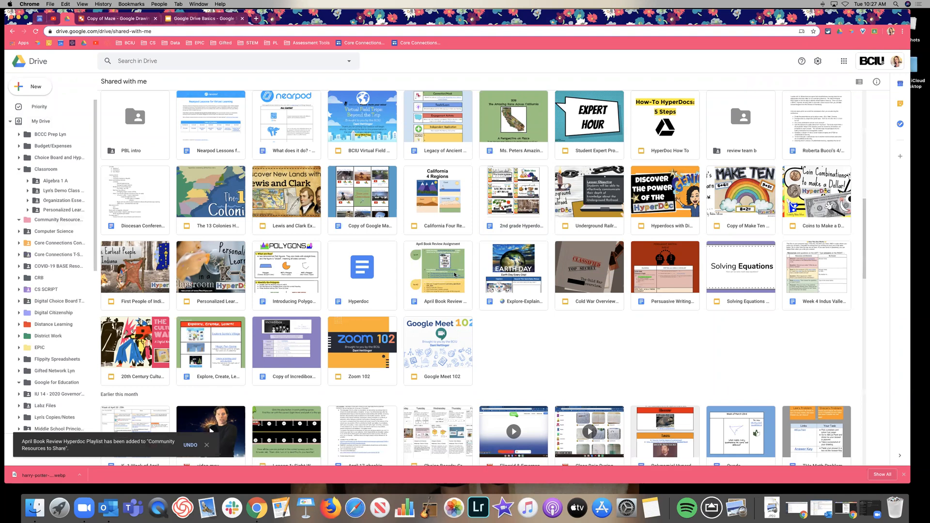
{"action": "left_click", "coordinate": [448, 283]}
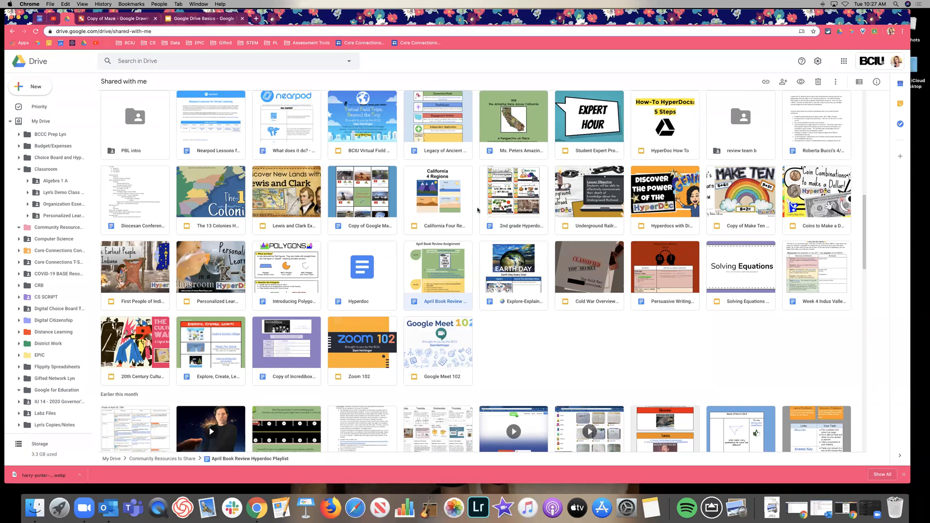
{"action": "left_click", "coordinate": [426, 177]}
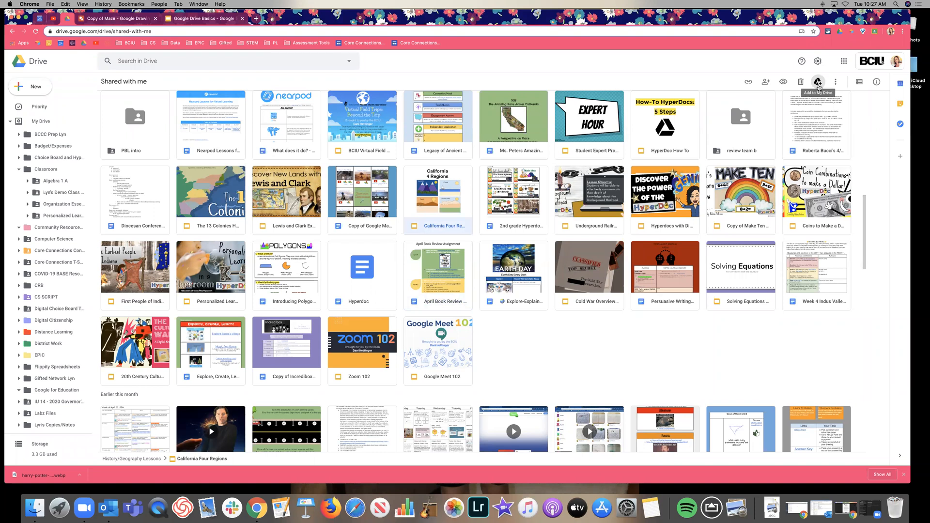
{"action": "left_click", "coordinate": [432, 277]}
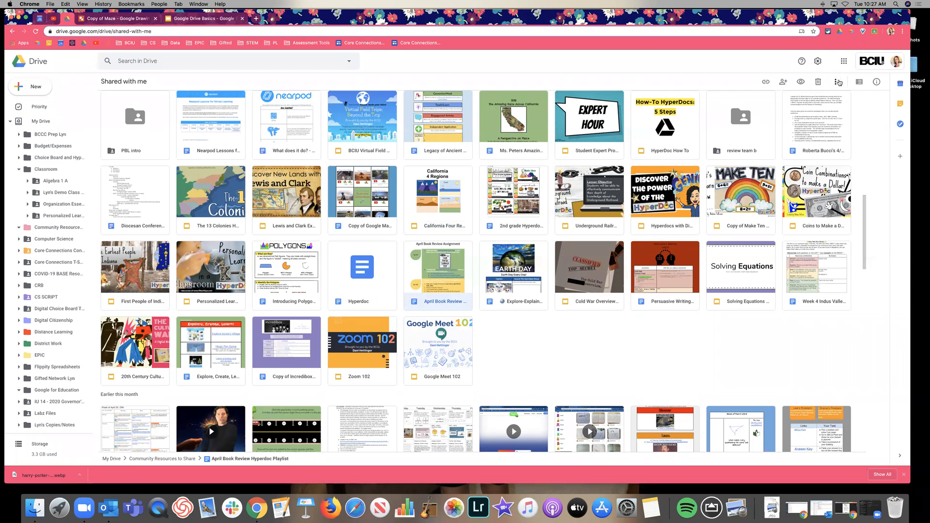
{"action": "left_click", "coordinate": [836, 83]}
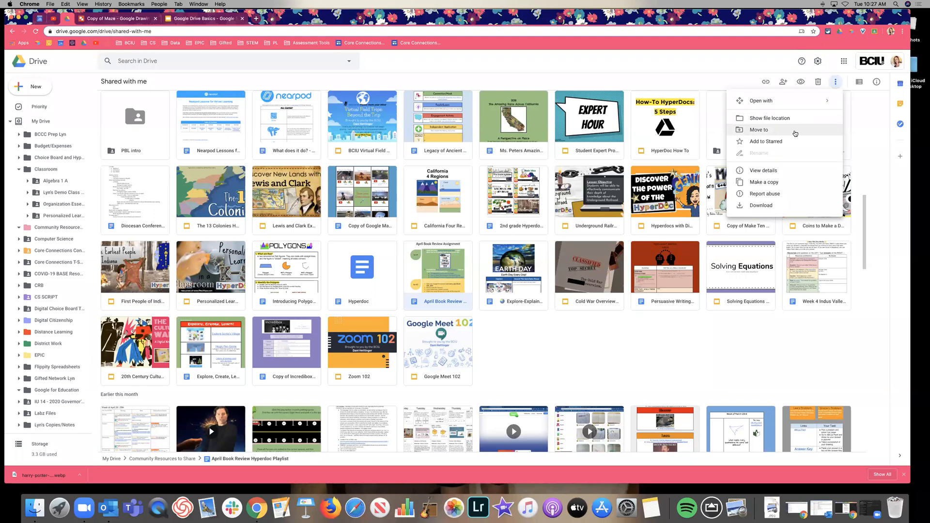
{"action": "double_click", "coordinate": [431, 304]}
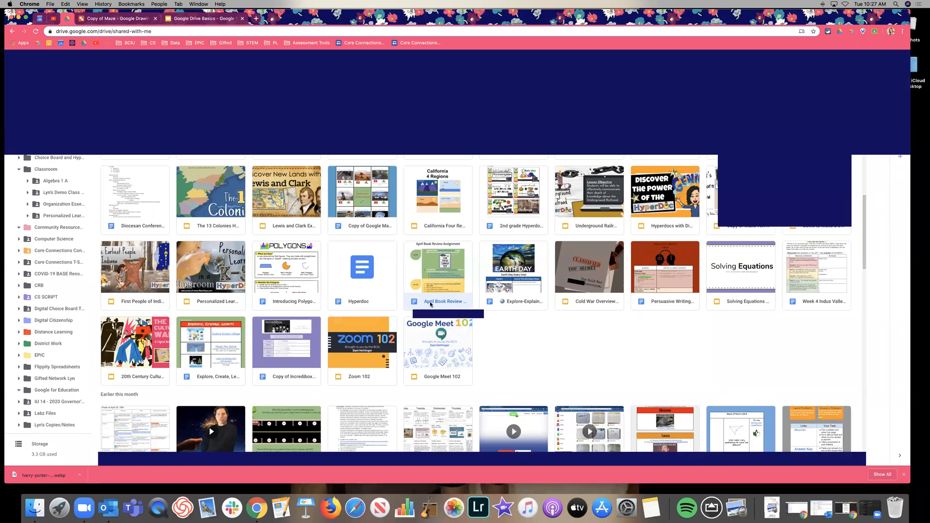
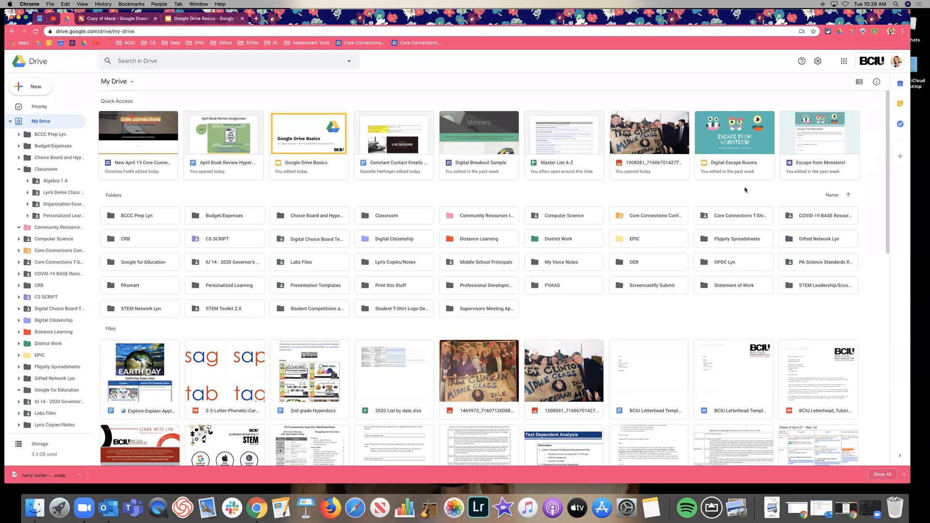
Step: Switch to the other account's Chrome profile window
{"action": "left_click", "coordinate": [199, 4]}
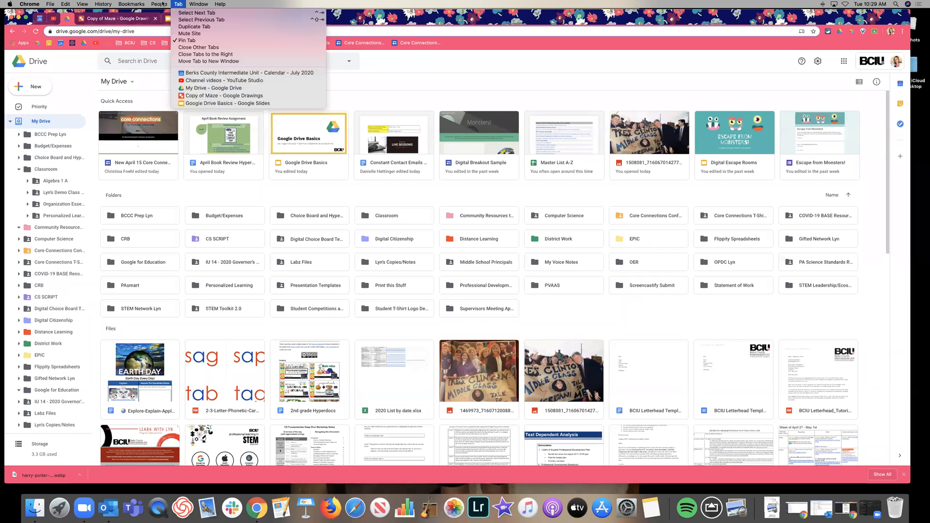
{"action": "mouse_move", "coordinate": [158, 4]}
{"action": "left_click", "coordinate": [207, 91]}
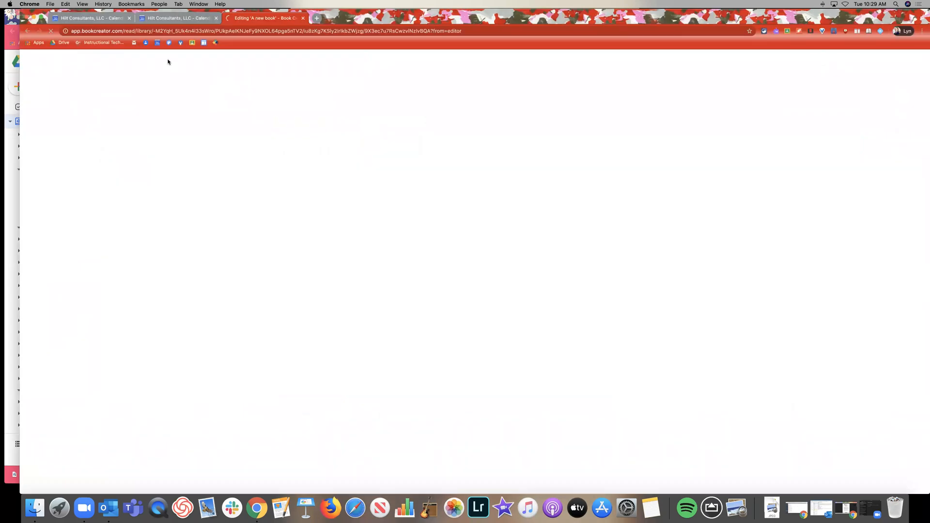
Step: Search Google for 'drive.' and go from the Google Drive result into My Drive
{"action": "left_click", "coordinate": [149, 31]}
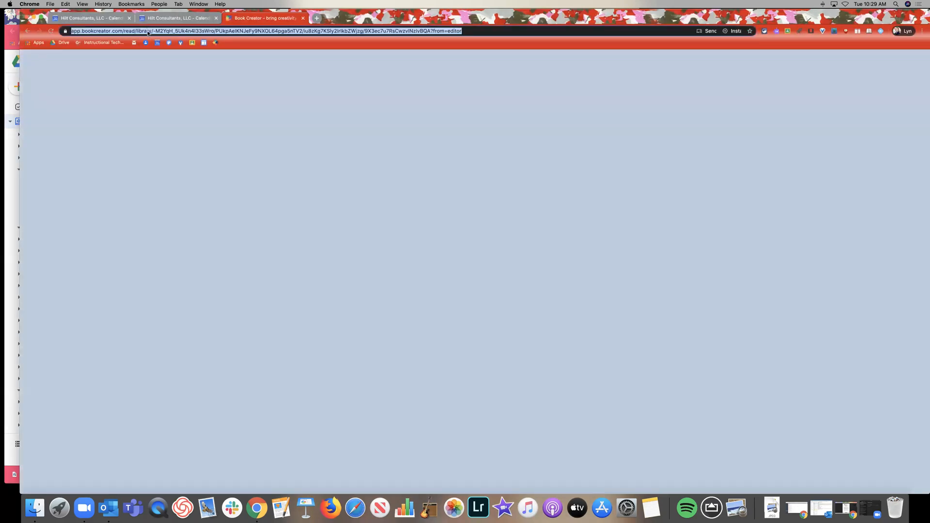
{"action": "type", "text": "drive."}
{"action": "key", "text": "Return"}
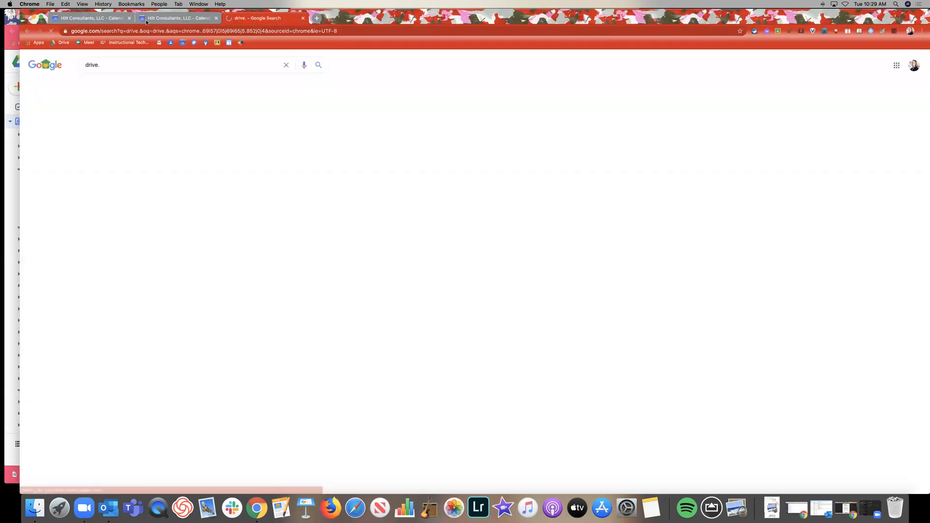
{"action": "left_click", "coordinate": [127, 127]}
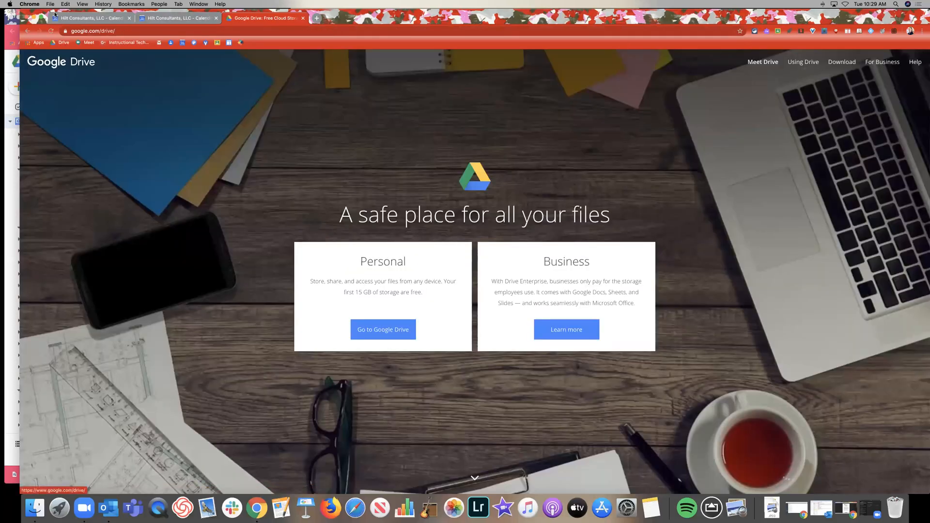
{"action": "left_click", "coordinate": [62, 42]}
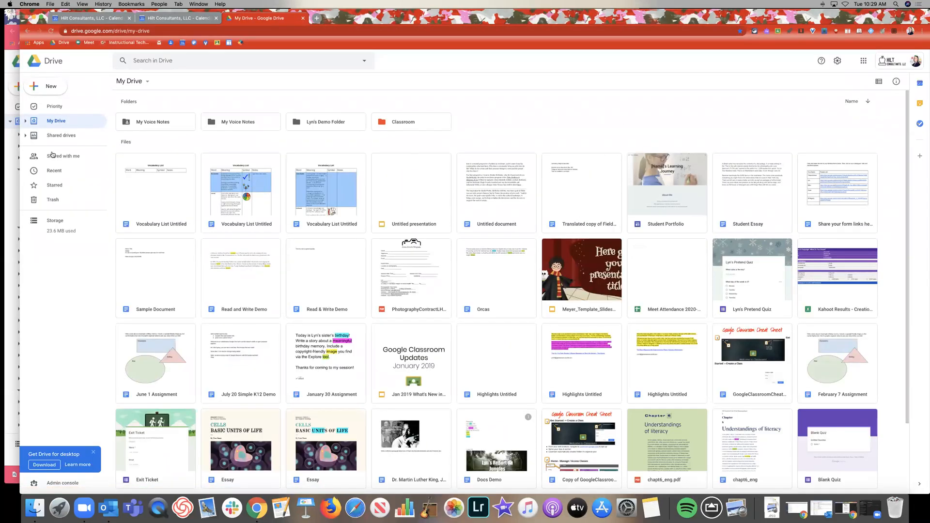
Step: From Shared with me, add a shortcut to Meyer_Template_SlidesMania in My Drive's demo folder
{"action": "left_click", "coordinate": [72, 140]}
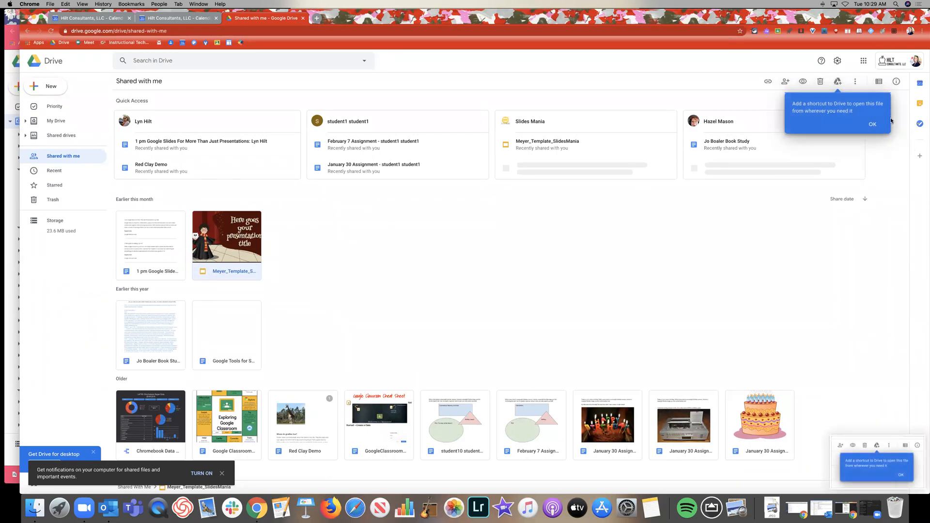
{"action": "key", "text": "super+equal"}
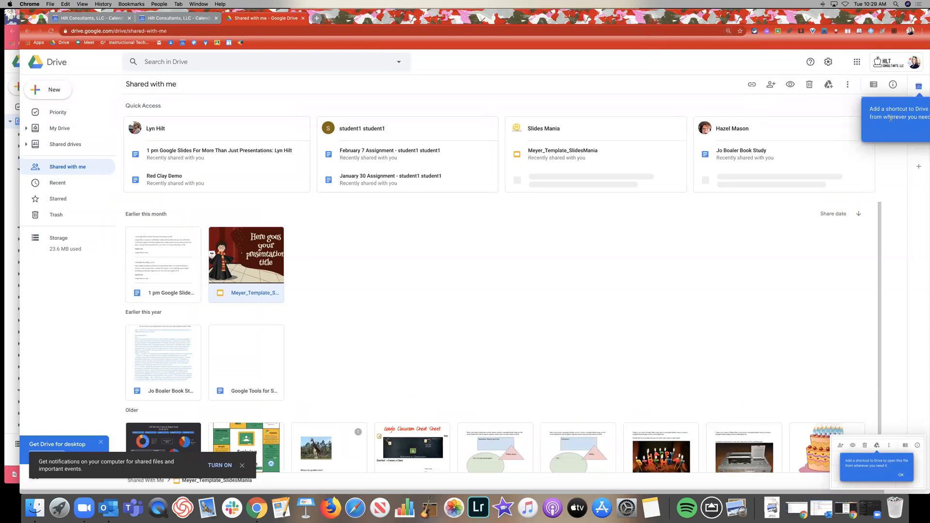
{"action": "key", "text": "super+minus"}
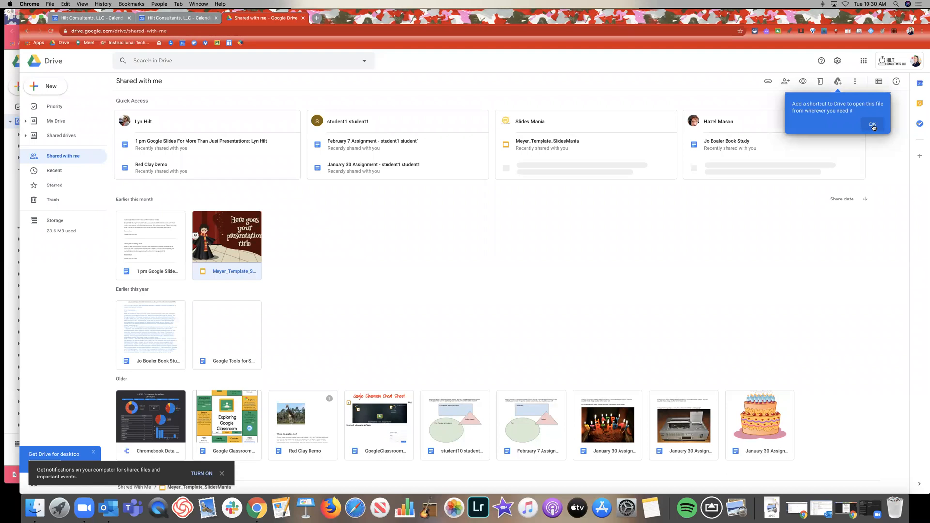
{"action": "left_click", "coordinate": [873, 125]}
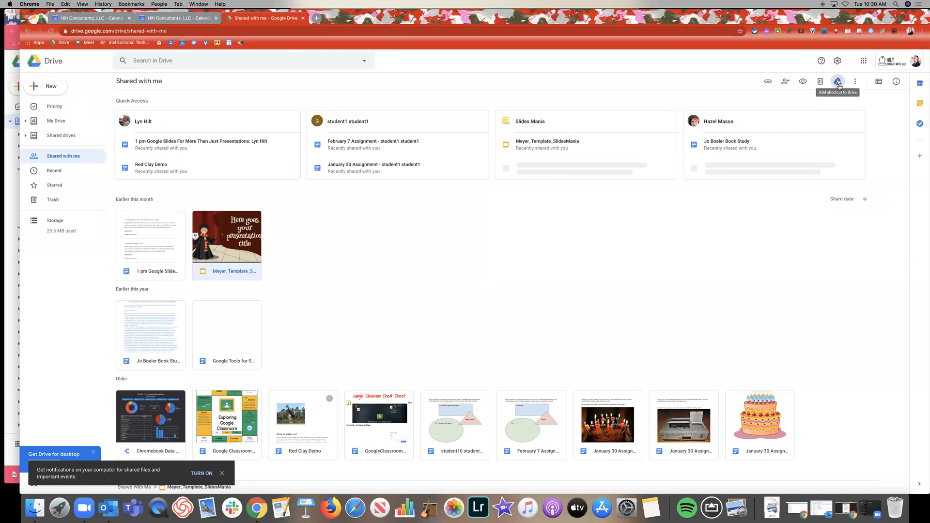
{"action": "left_click", "coordinate": [839, 83]}
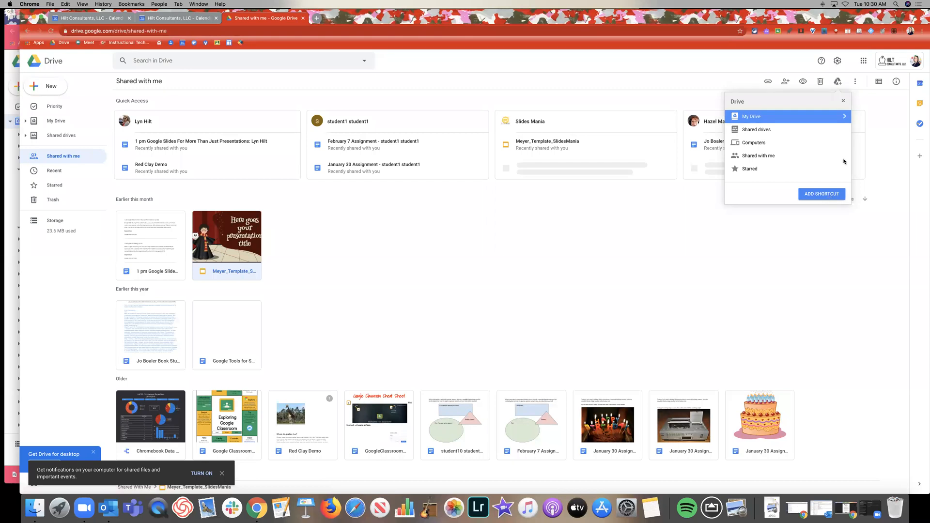
{"action": "left_click", "coordinate": [845, 117]}
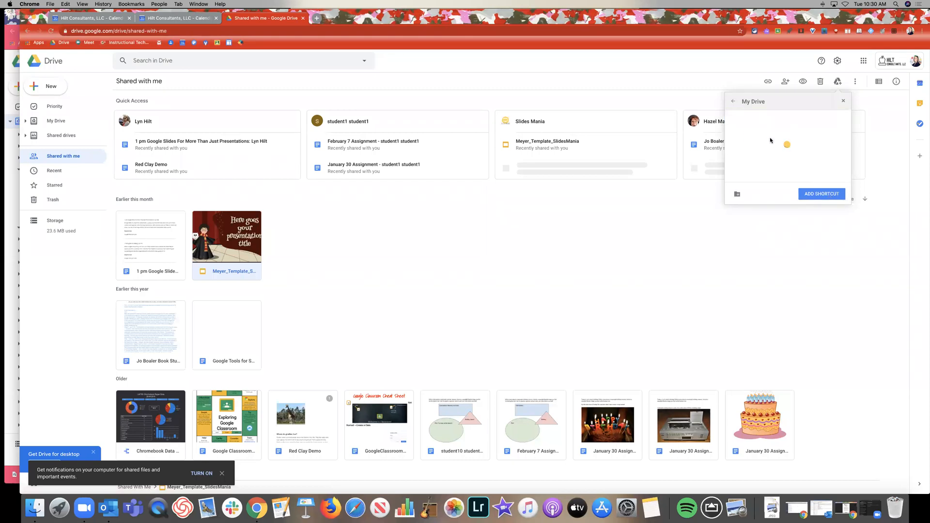
{"action": "left_click", "coordinate": [772, 130]}
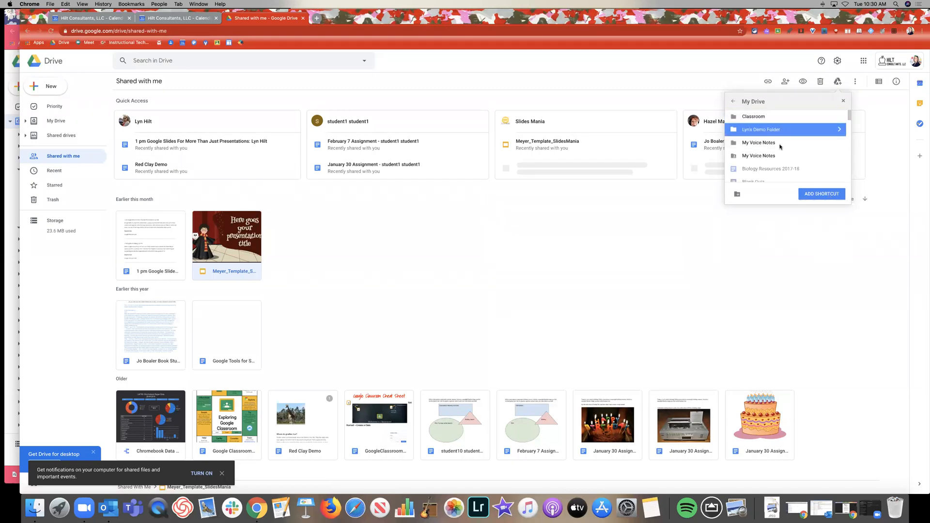
{"action": "left_click", "coordinate": [815, 196]}
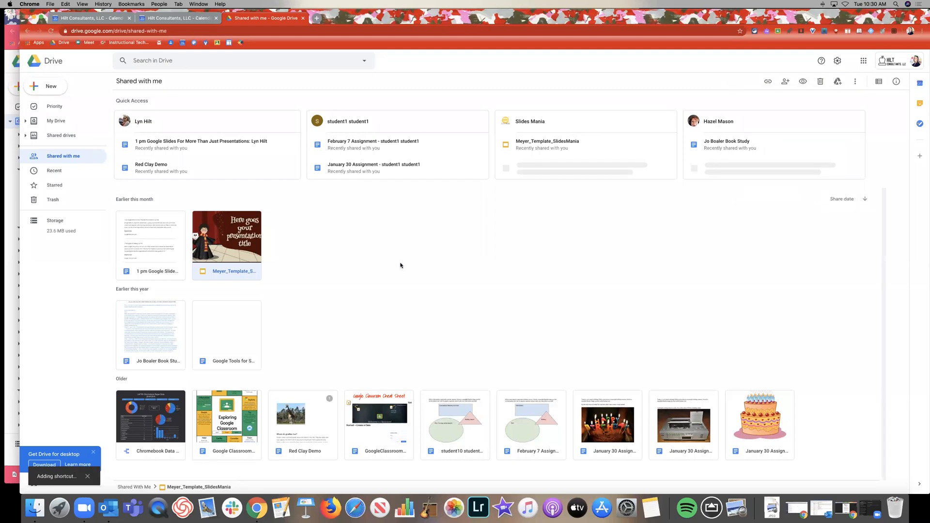
{"action": "left_click", "coordinate": [25, 121]}
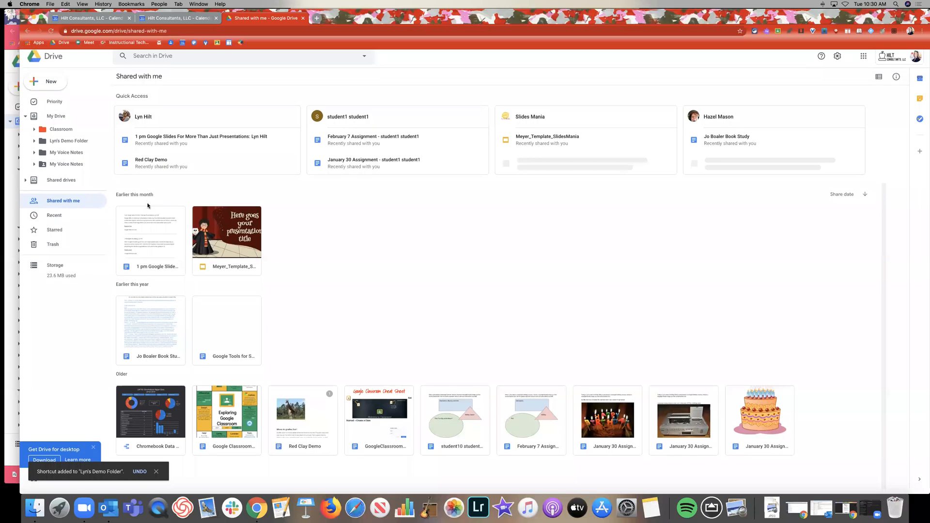
Step: Create a new folder named 'Example Folder' in My Drive
{"action": "left_click", "coordinate": [47, 88]}
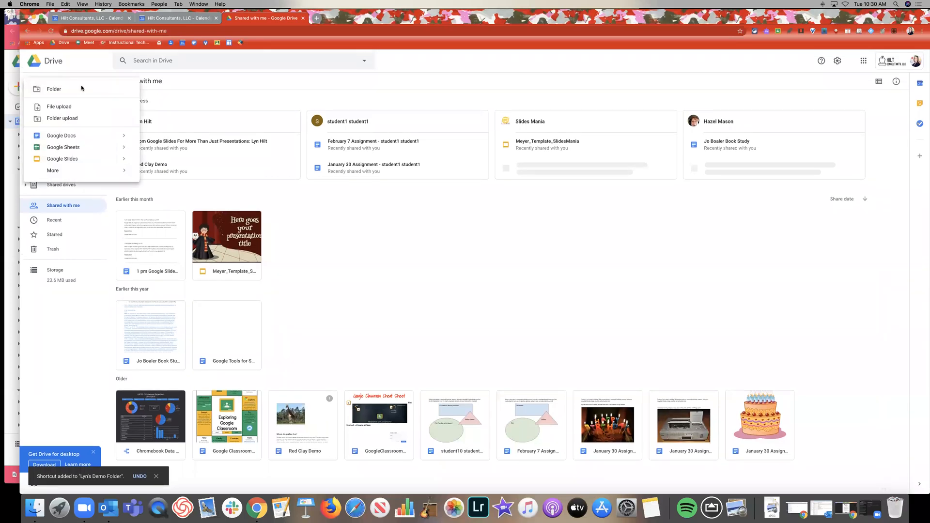
{"action": "left_click", "coordinate": [80, 87]}
{"action": "type", "text": "Example Folder"}
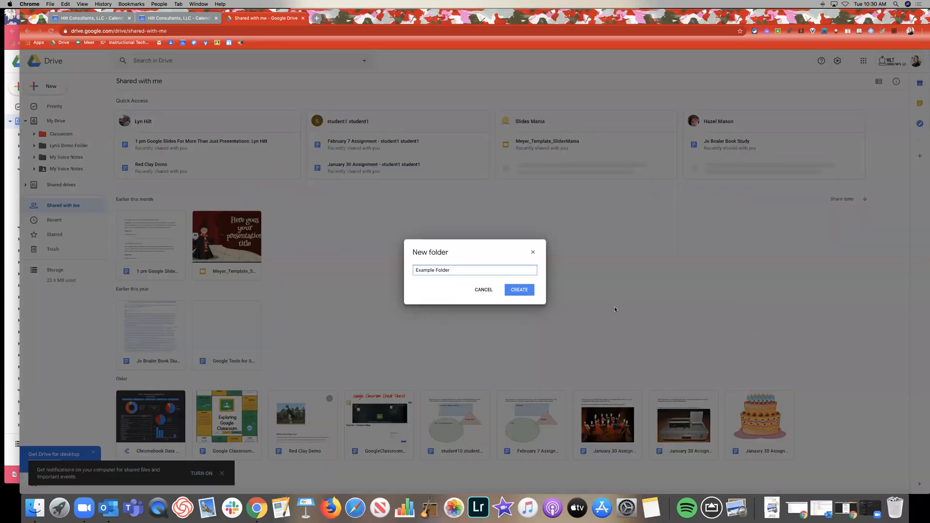
{"action": "left_click", "coordinate": [524, 291]}
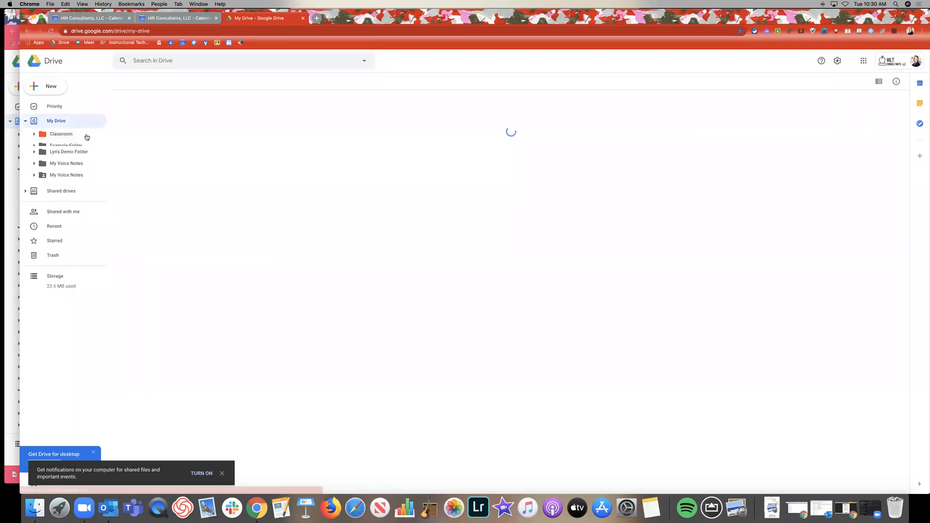
Step: Drag the shared Chromebook Data file into Example Folder, then view My Drive
{"action": "left_click", "coordinate": [62, 219]}
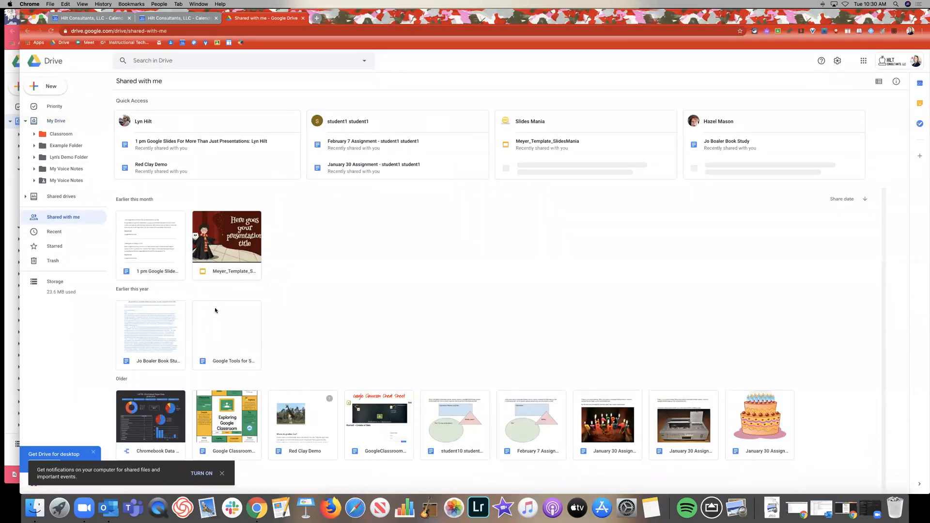
{"action": "left_click_drag", "start_coordinate": [161, 421], "coordinate": [82, 148]}
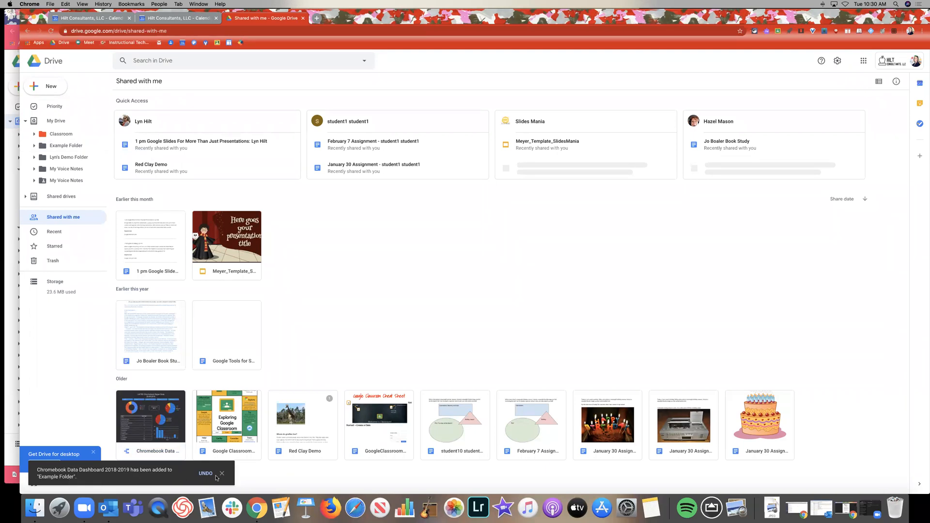
{"action": "left_click", "coordinate": [68, 121]}
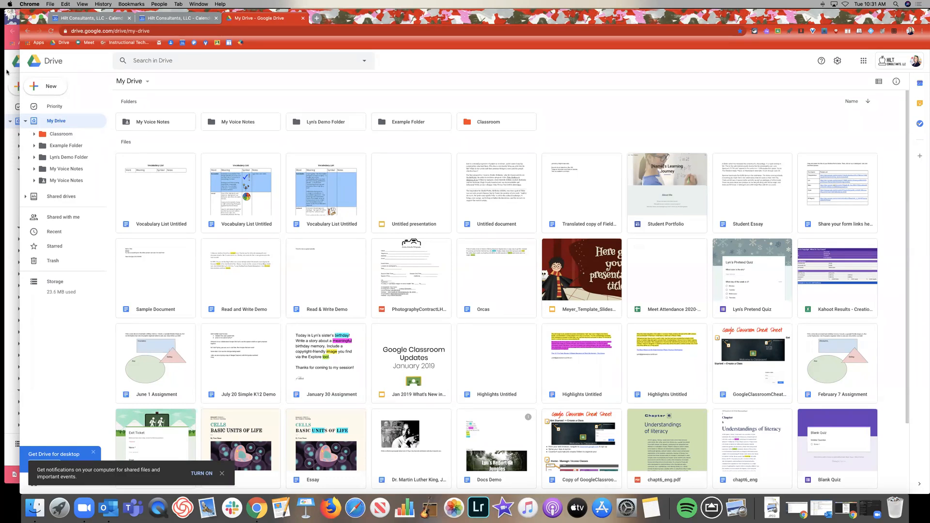
Step: Return to the first account's Drive, collapse the My Drive tree, and show the Google Drive Basics deck
{"action": "left_click", "coordinate": [7, 71]}
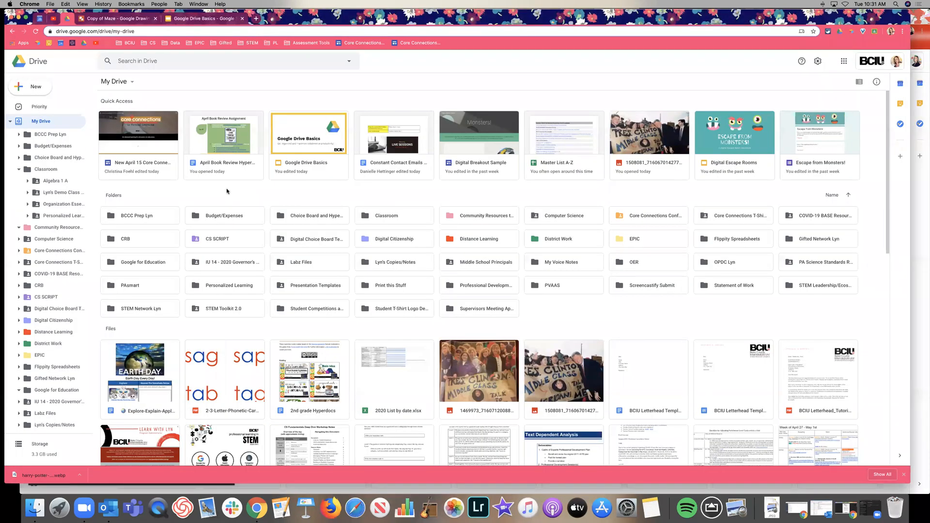
{"action": "left_click", "coordinate": [10, 121]}
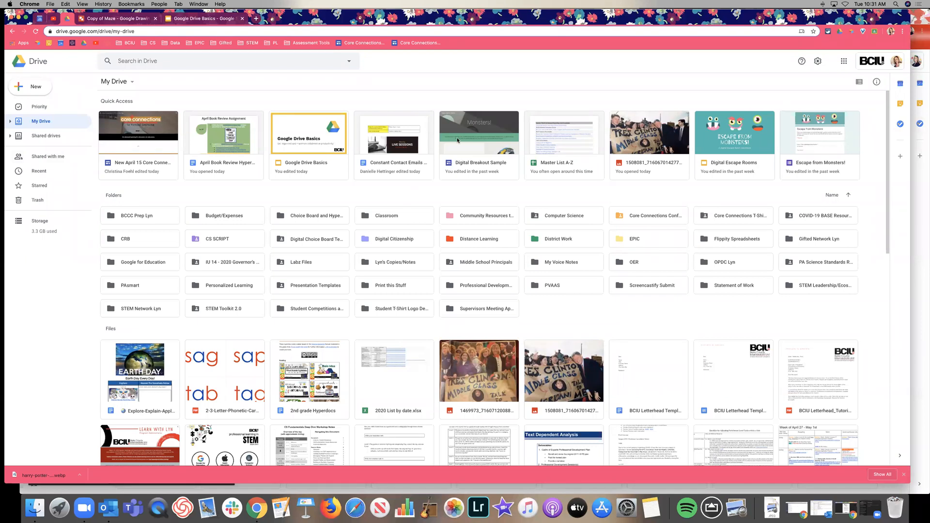
{"action": "left_click", "coordinate": [199, 18]}
{"action": "scroll", "coordinate": [56, 257], "scroll_direction": "down", "scroll_amount": 5}
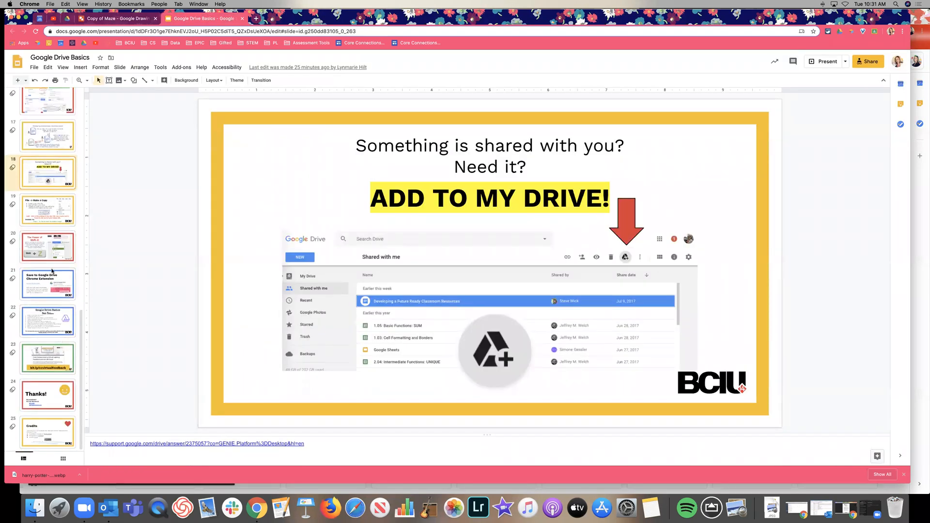
Step: Show slide 20, 'The Power of Shift-Z!'
{"action": "left_click", "coordinate": [50, 250]}
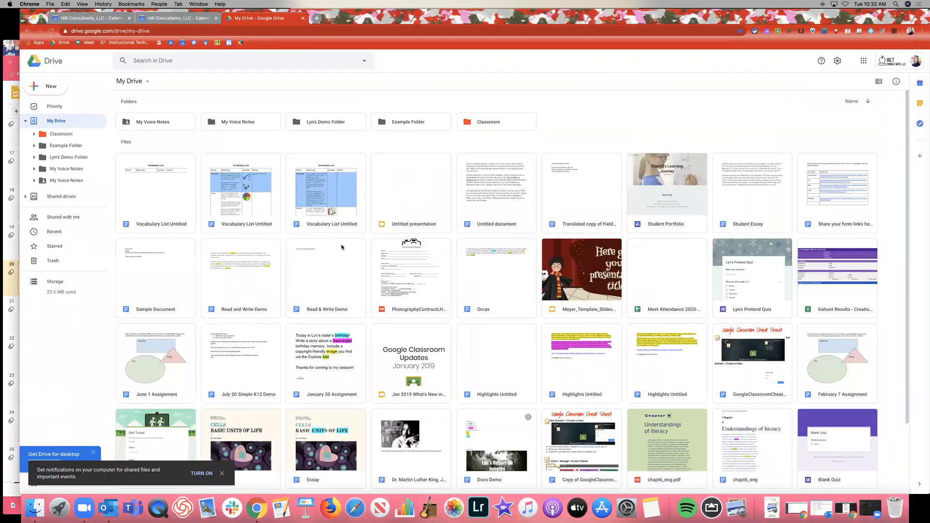
Step: Use Shift+Z to add the Read & Write Demo file to the My Voice Notes folder
{"action": "scroll", "coordinate": [342, 247], "scroll_direction": "down", "scroll_amount": 3}
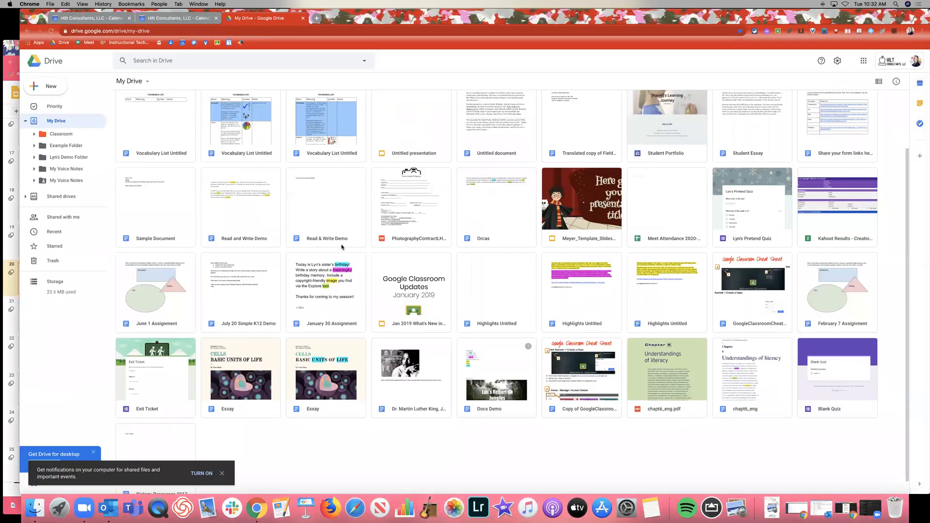
{"action": "left_click", "coordinate": [332, 216]}
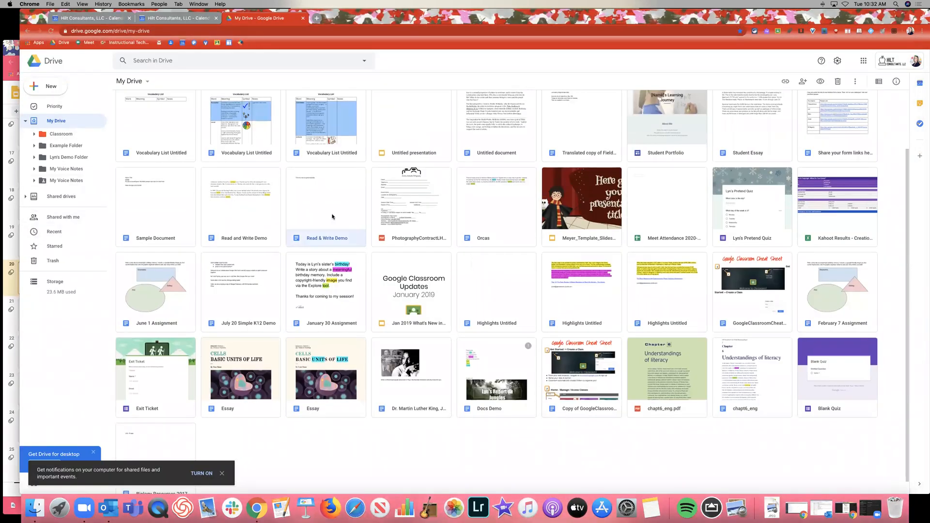
{"action": "key", "text": "shift+z"}
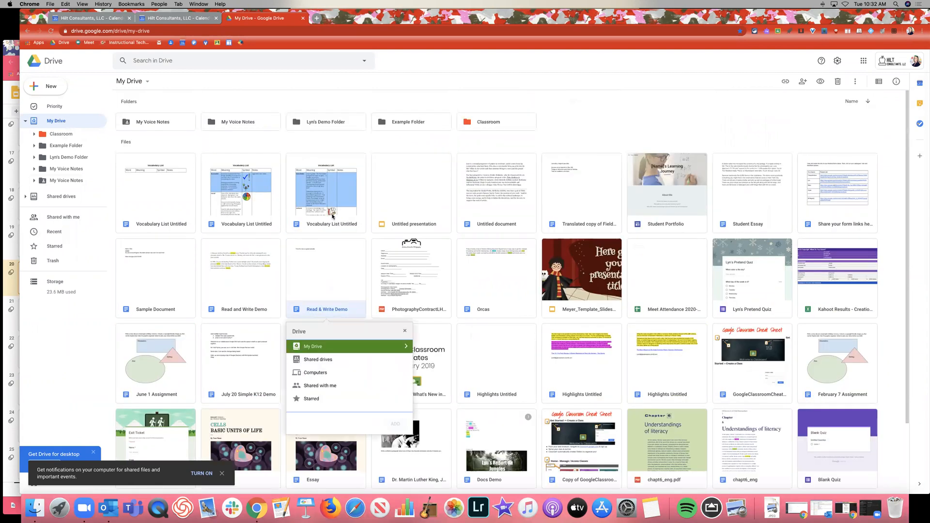
{"action": "left_click", "coordinate": [406, 347]}
{"action": "scroll", "coordinate": [353, 374], "scroll_direction": "down", "scroll_amount": 2}
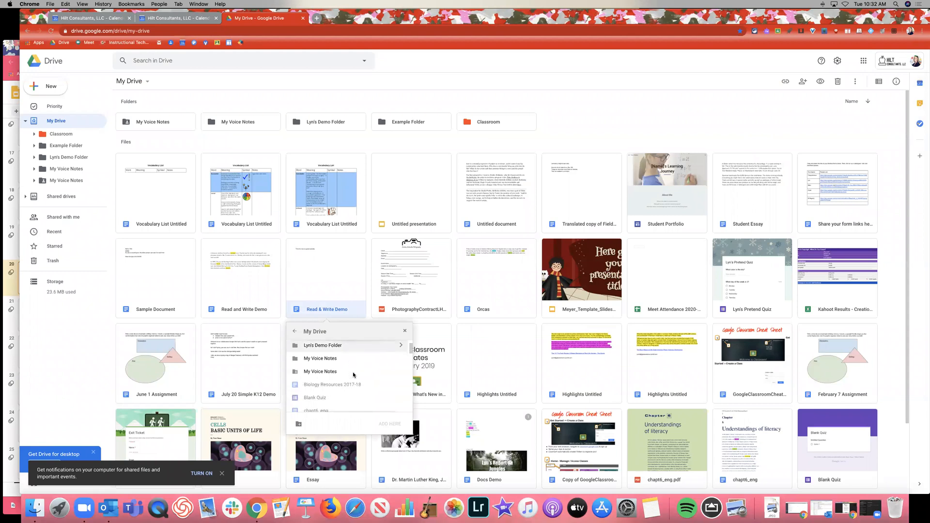
{"action": "left_click", "coordinate": [361, 358]}
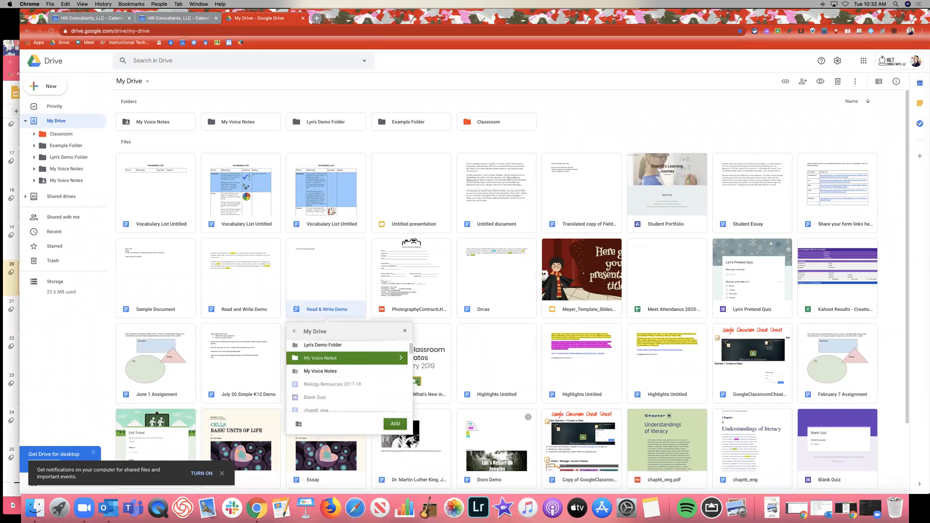
{"action": "left_click", "coordinate": [395, 424]}
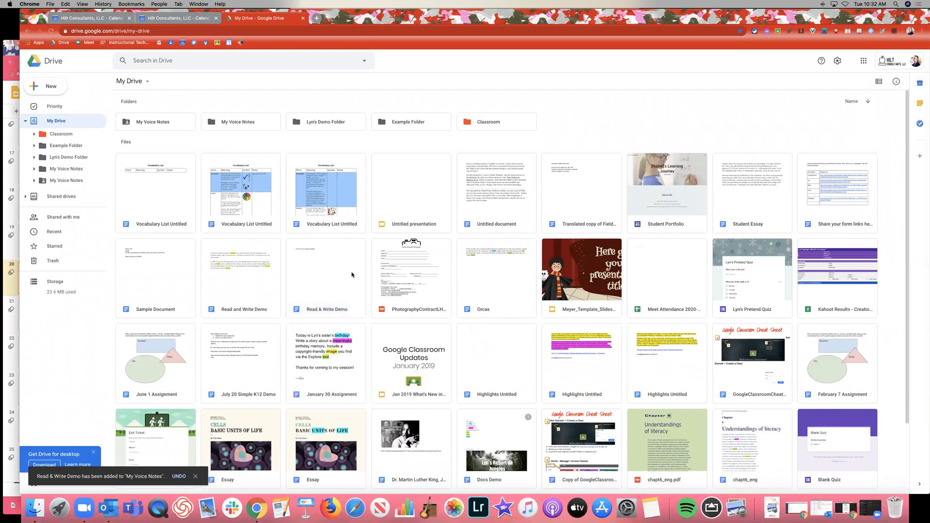
Step: Select the Vocabulary List and Untitled presentation files, clear the selection, and return to the slides
{"action": "left_click", "coordinate": [178, 190]}
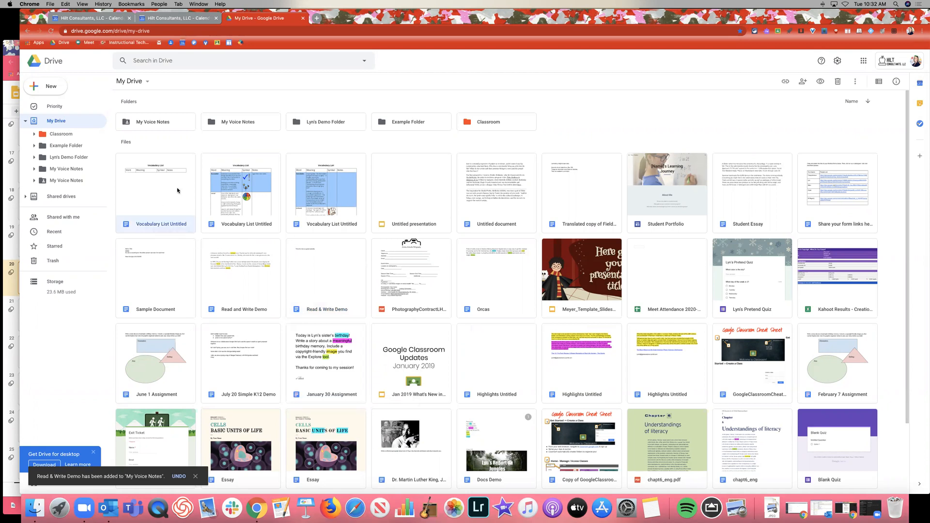
{"action": "left_click", "coordinate": [422, 193]}
{"action": "left_click", "coordinate": [51, 122]}
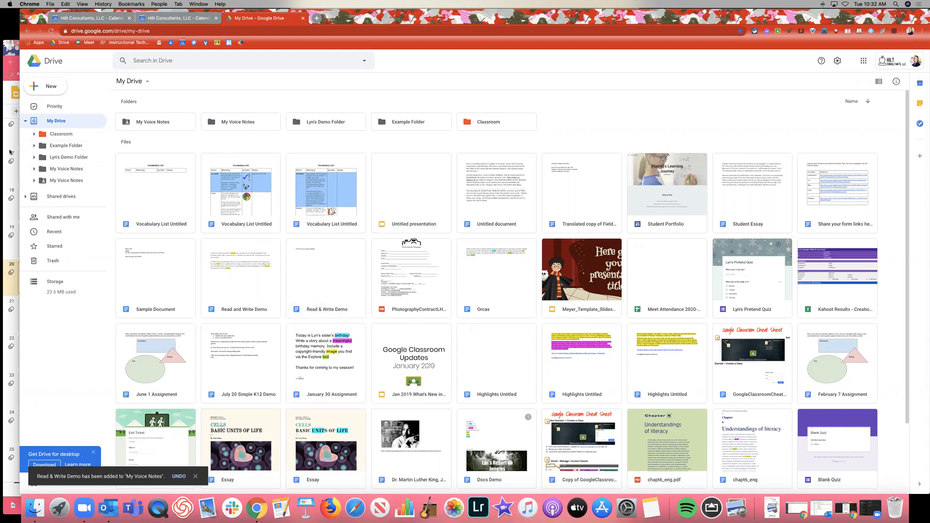
{"action": "left_click", "coordinate": [6, 43]}
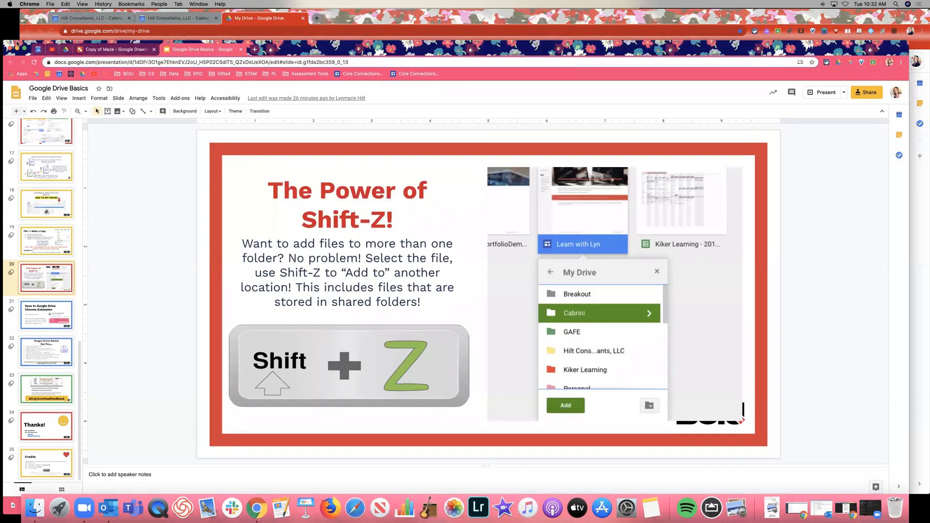
Step: Enlarge the Slides window and step through slides 9, 8 and 6 to slide 7's annotated Drive screenshot
{"action": "left_click_drag", "start_coordinate": [17, 37], "coordinate": [17, 9]}
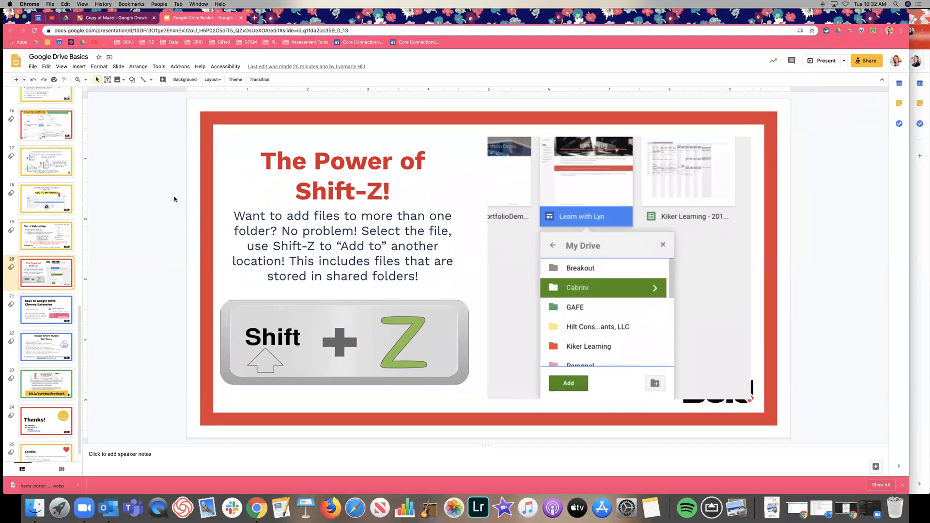
{"action": "scroll", "coordinate": [51, 276], "scroll_direction": "up", "scroll_amount": 10}
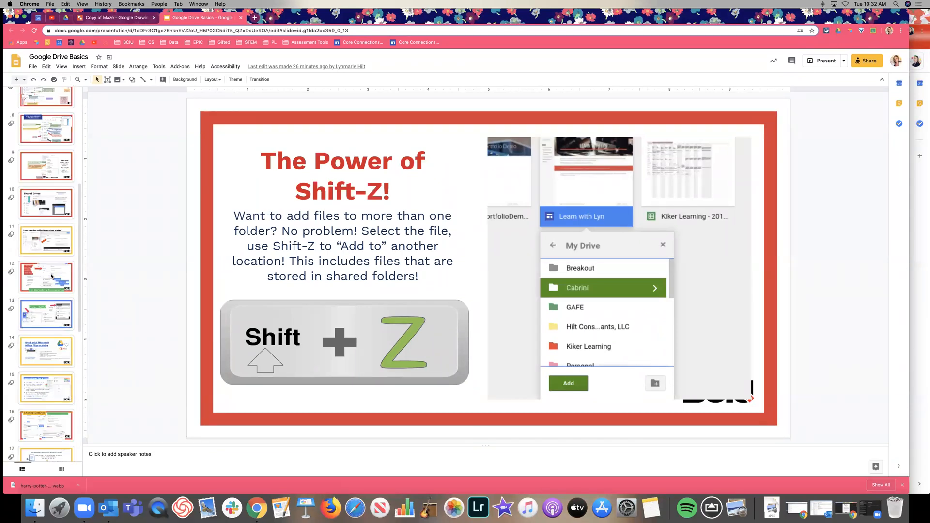
{"action": "left_click", "coordinate": [53, 264]}
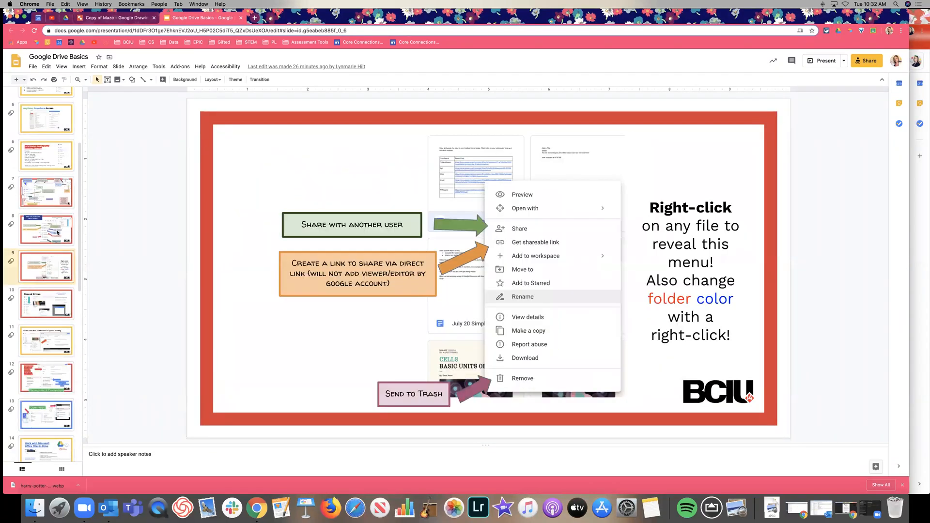
{"action": "left_click", "coordinate": [57, 235]}
{"action": "left_click", "coordinate": [48, 157]}
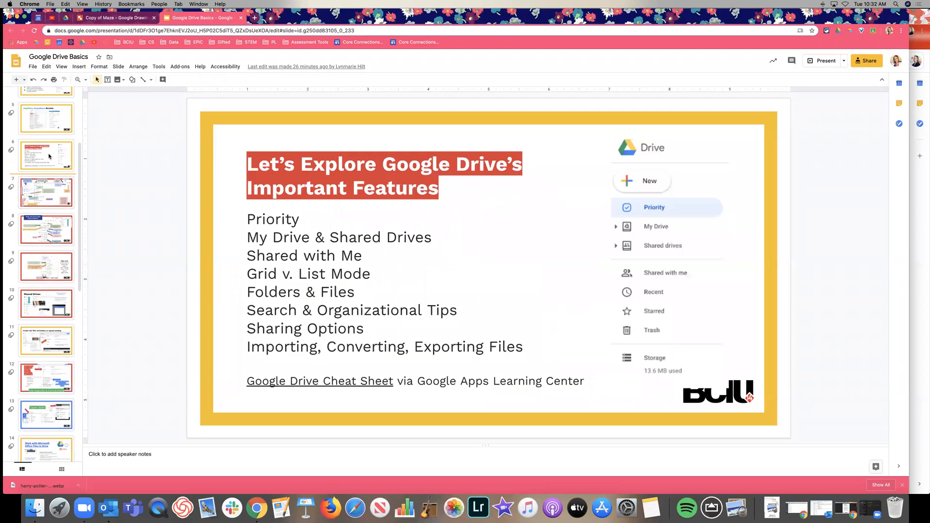
{"action": "left_click", "coordinate": [47, 200]}
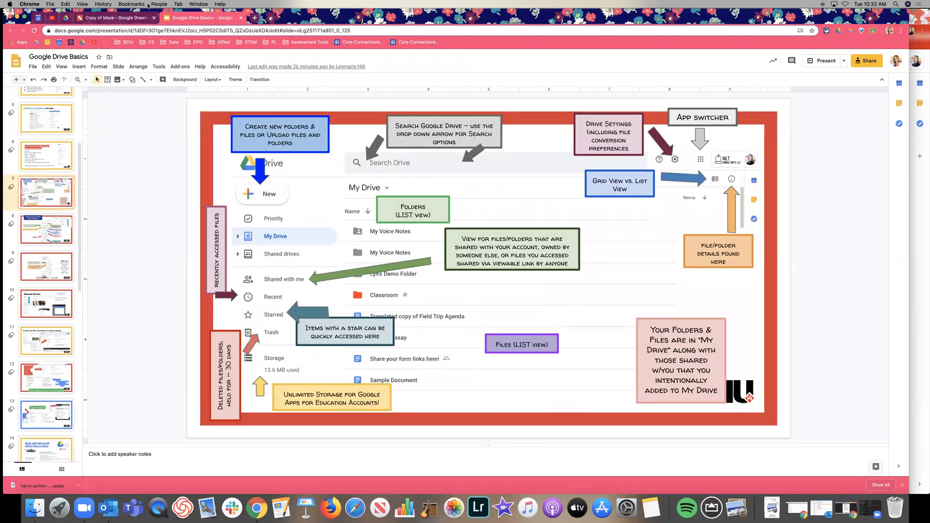
Step: Close the Copy of Maze tab and show Drive's Recent files in List view
{"action": "left_click", "coordinate": [154, 18]}
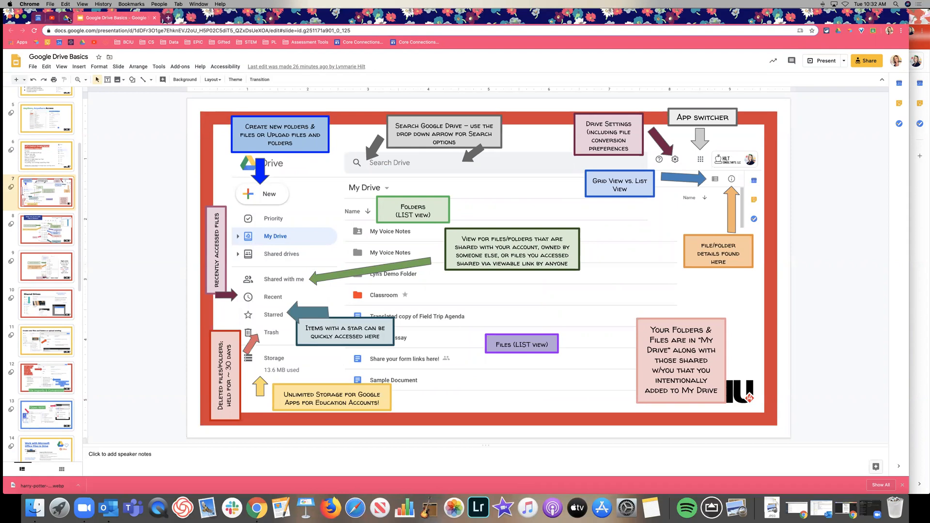
{"action": "left_click", "coordinate": [68, 18]}
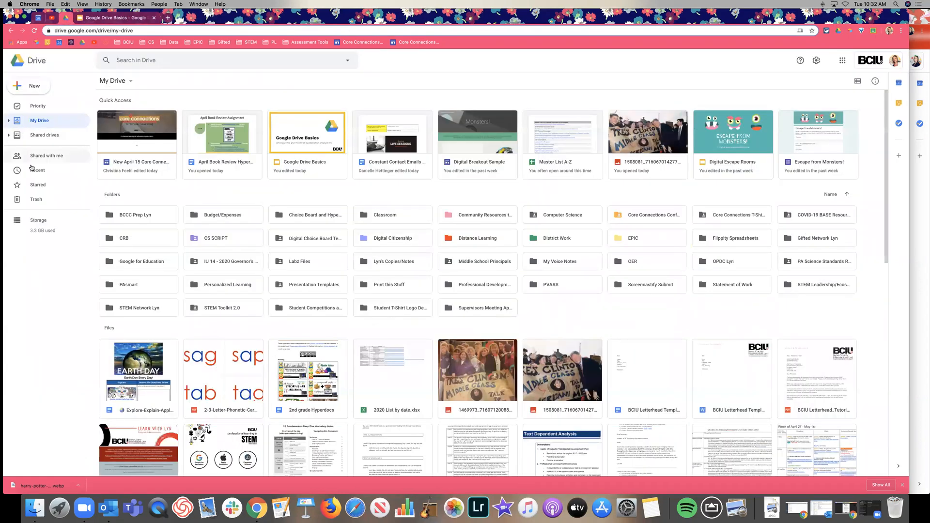
{"action": "left_click", "coordinate": [55, 174]}
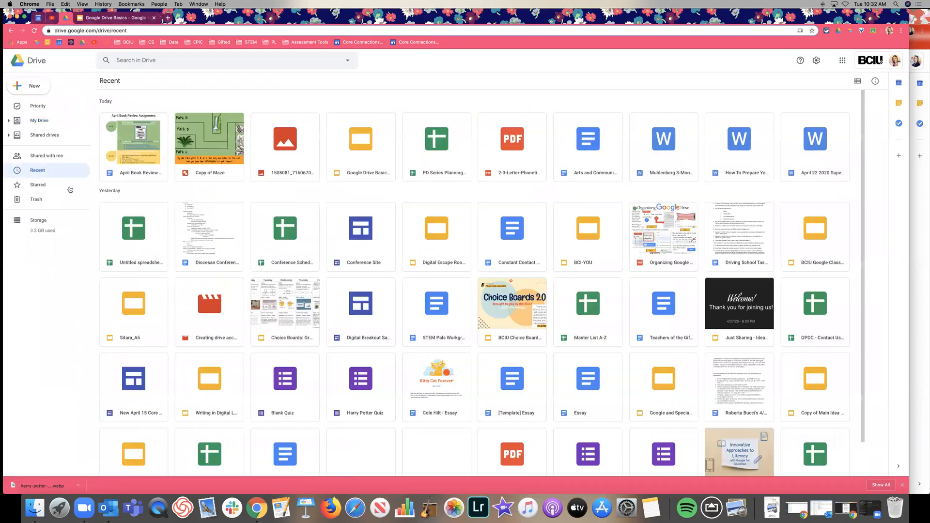
{"action": "left_click", "coordinate": [858, 81]}
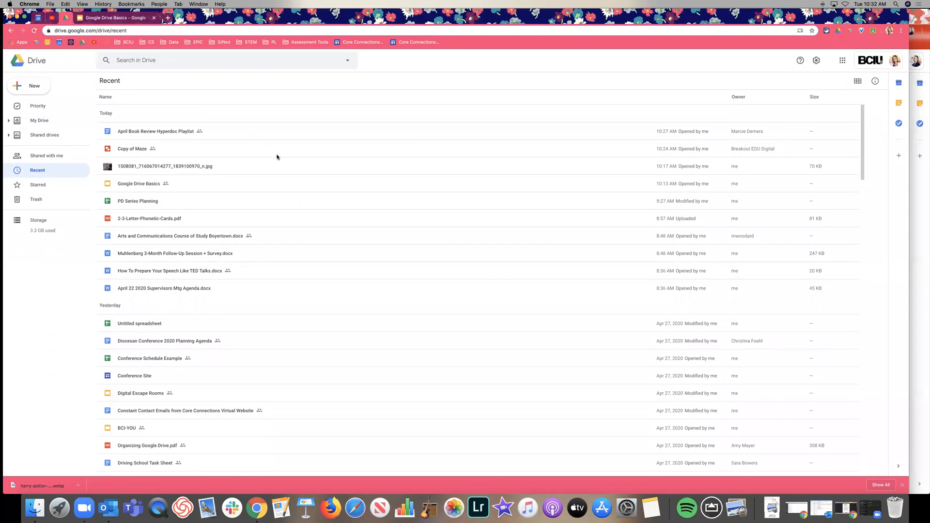
Step: Scroll the Recent list and select Organizing Google Drive.pdf
{"action": "scroll", "coordinate": [217, 167], "scroll_direction": "down", "scroll_amount": 5}
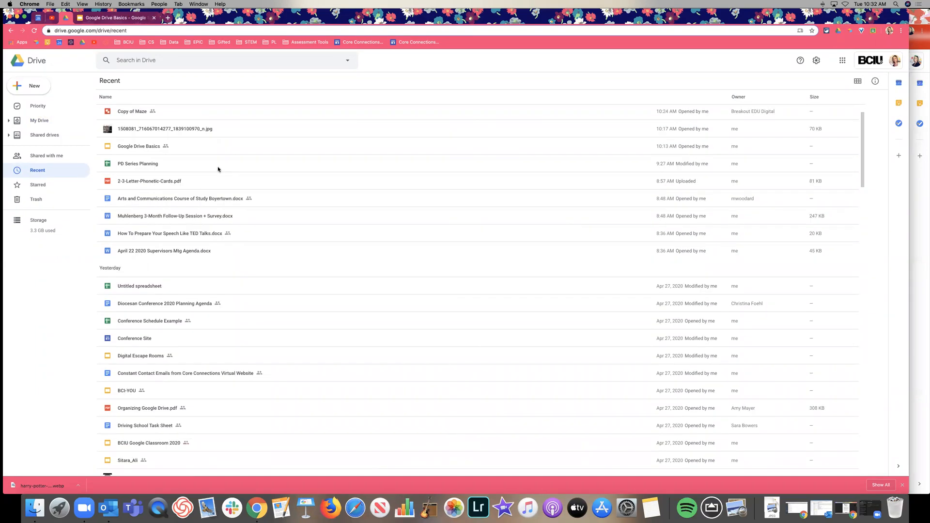
{"action": "scroll", "coordinate": [343, 204], "scroll_direction": "down", "scroll_amount": 4}
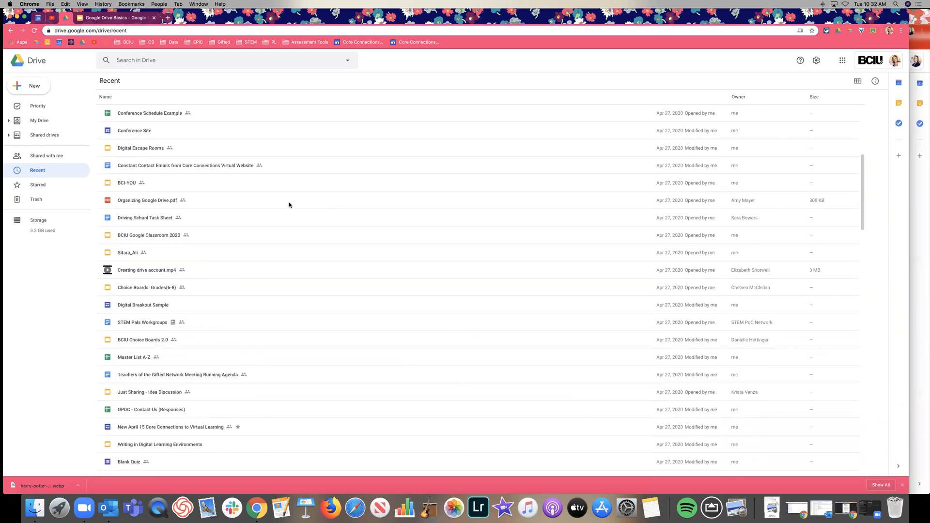
{"action": "left_click", "coordinate": [232, 203]}
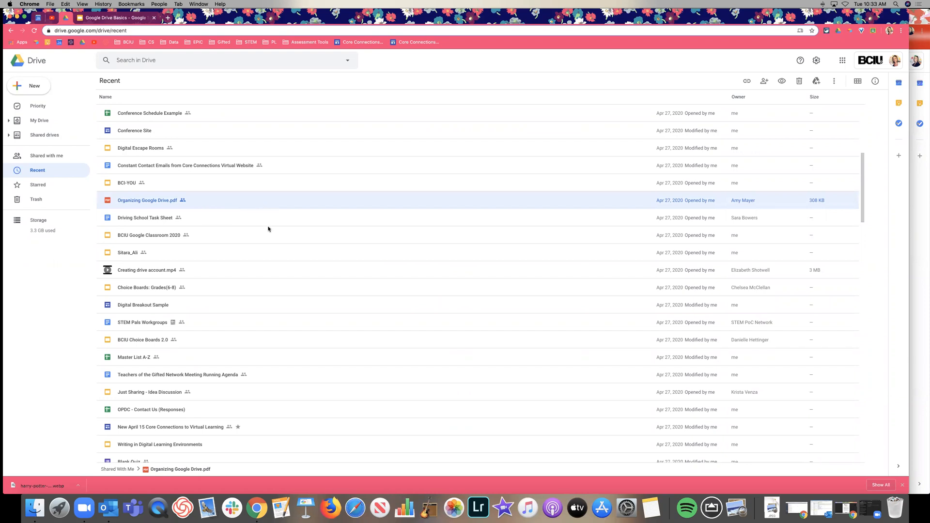
{"action": "scroll", "coordinate": [268, 226], "scroll_direction": "up", "scroll_amount": 5}
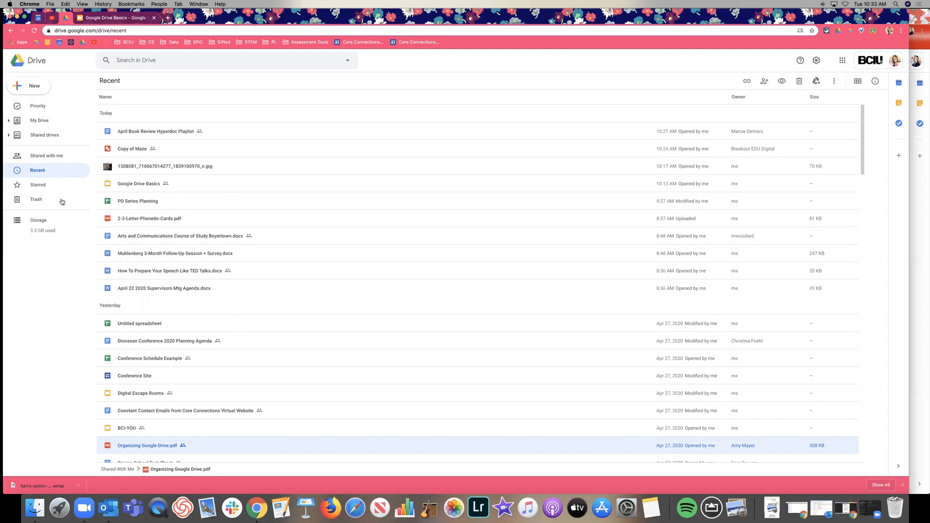
{"action": "left_click", "coordinate": [55, 185]}
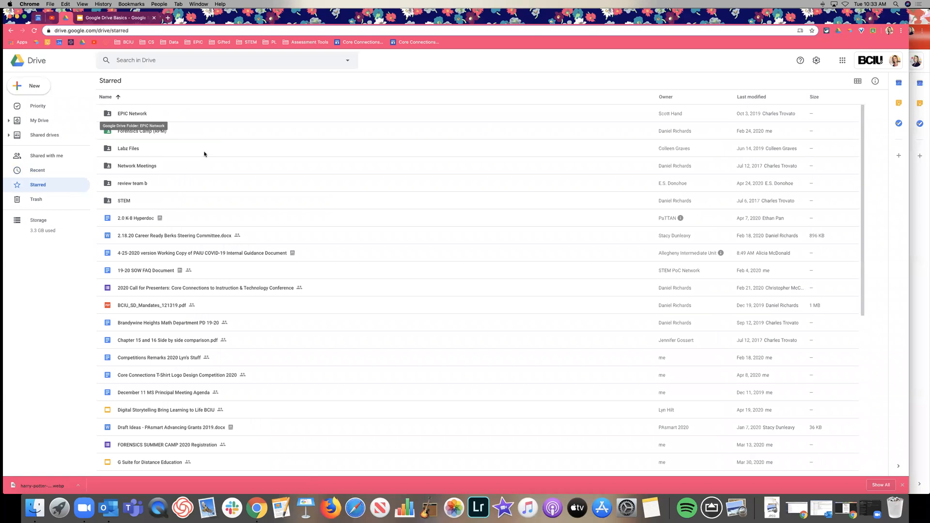
{"action": "scroll", "coordinate": [205, 150], "scroll_direction": "down", "scroll_amount": 3}
{"action": "scroll", "coordinate": [205, 154], "scroll_direction": "down", "scroll_amount": 2}
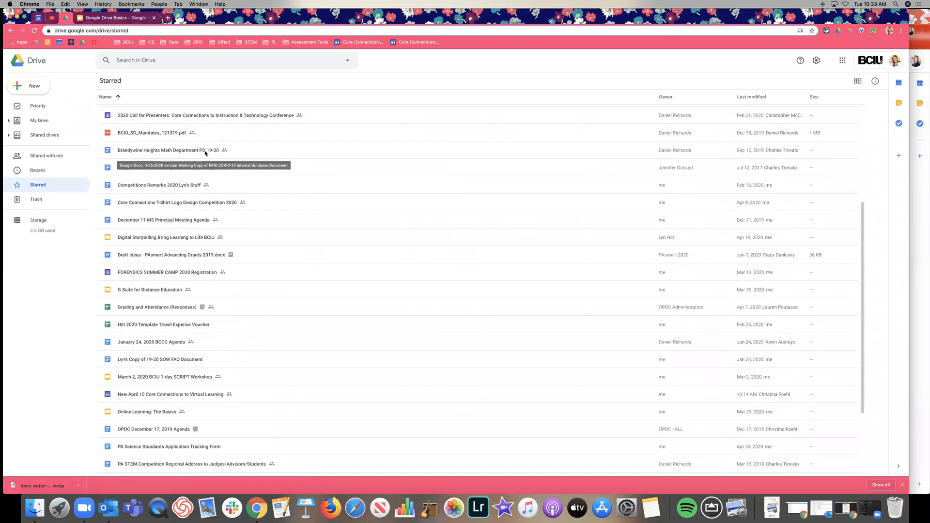
{"action": "scroll", "coordinate": [279, 171], "scroll_direction": "up", "scroll_amount": 5}
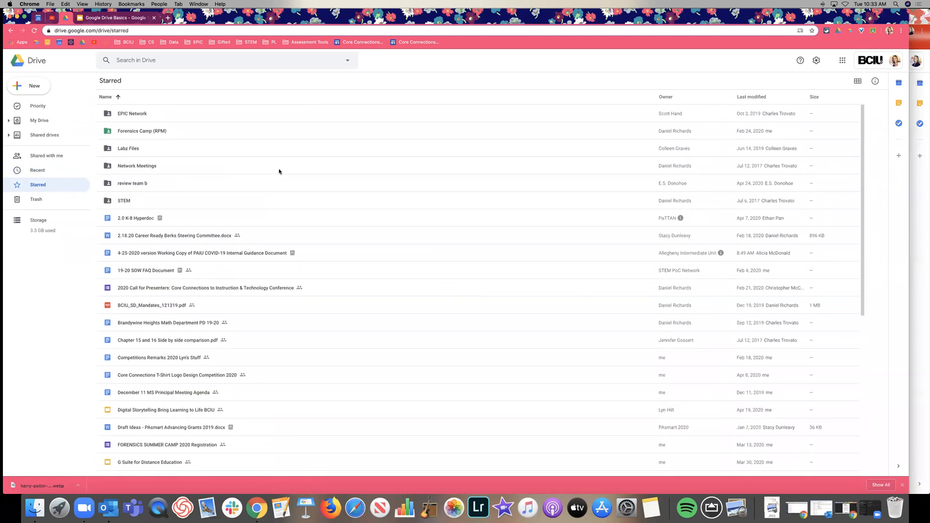
{"action": "left_click", "coordinate": [43, 121]}
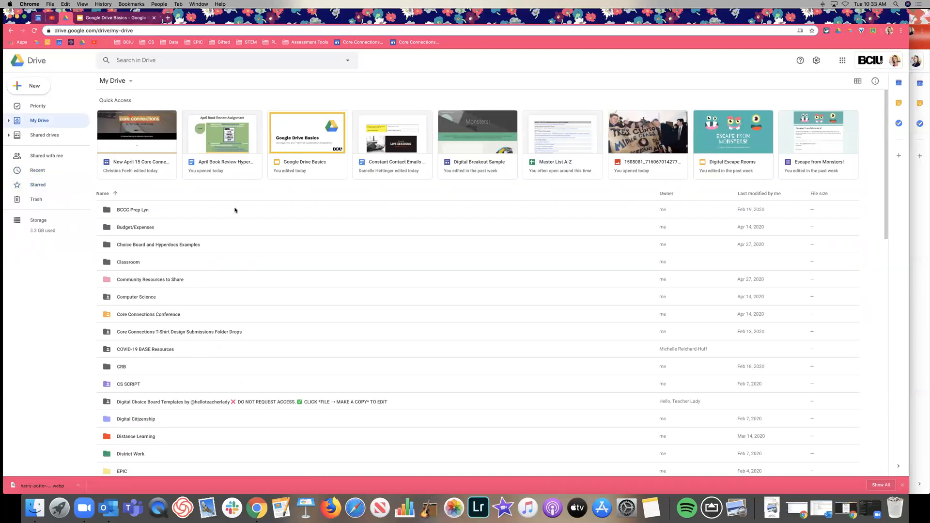
{"action": "scroll", "coordinate": [315, 302], "scroll_direction": "down", "scroll_amount": 1}
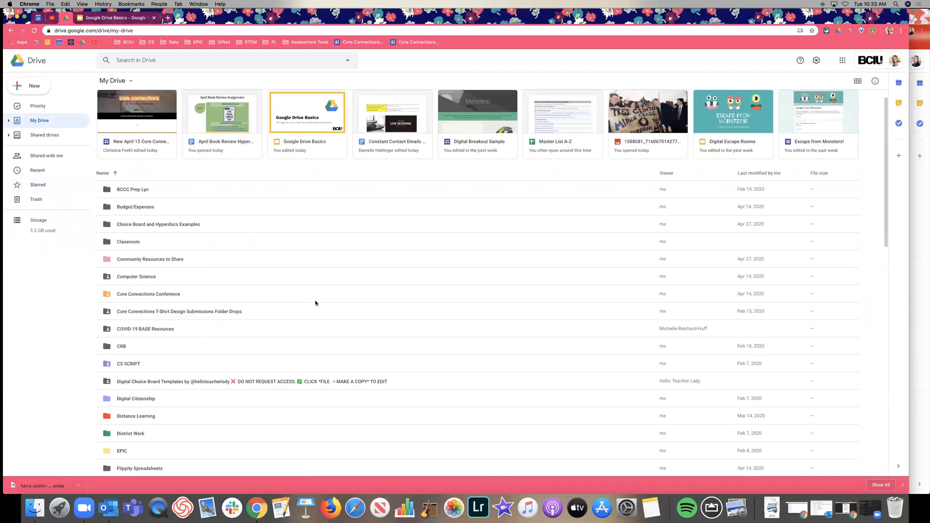
{"action": "left_click", "coordinate": [130, 238]}
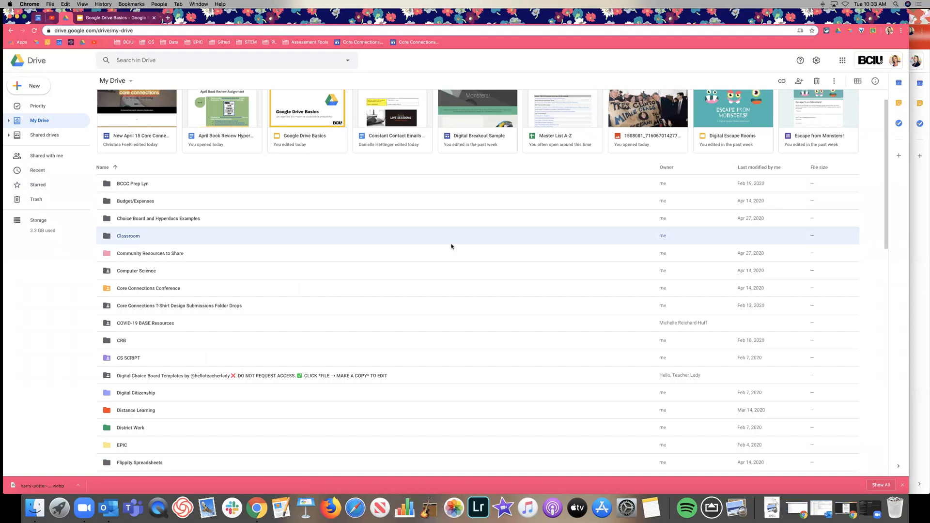
{"action": "scroll", "coordinate": [689, 237], "scroll_direction": "up", "scroll_amount": 1}
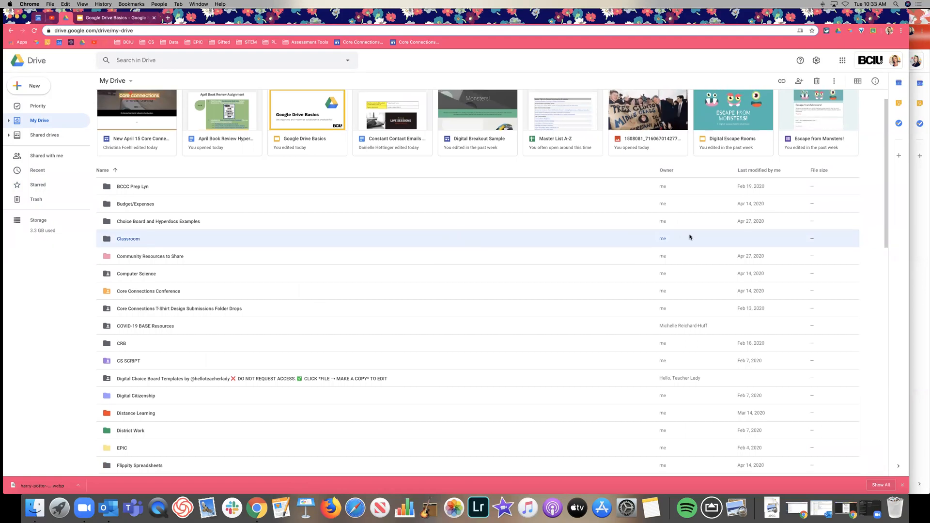
{"action": "right_click", "coordinate": [135, 238]}
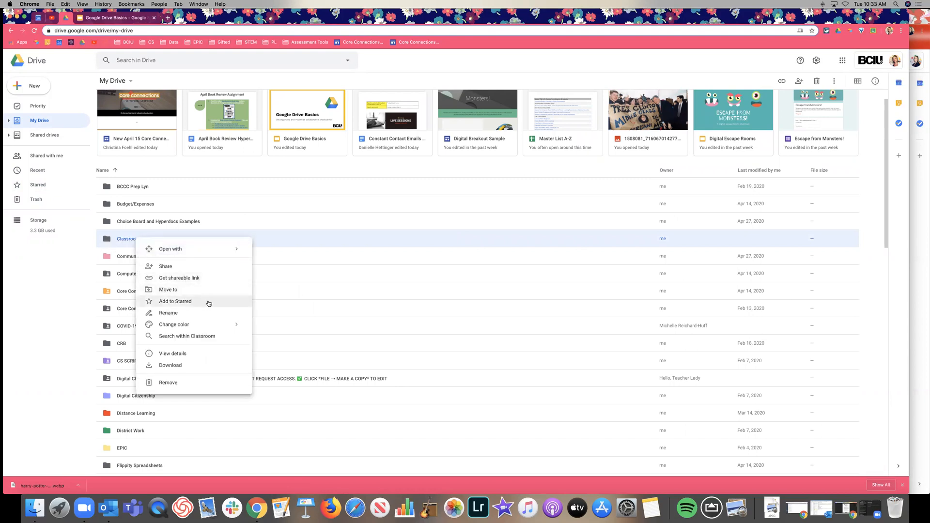
{"action": "left_click", "coordinate": [320, 234]}
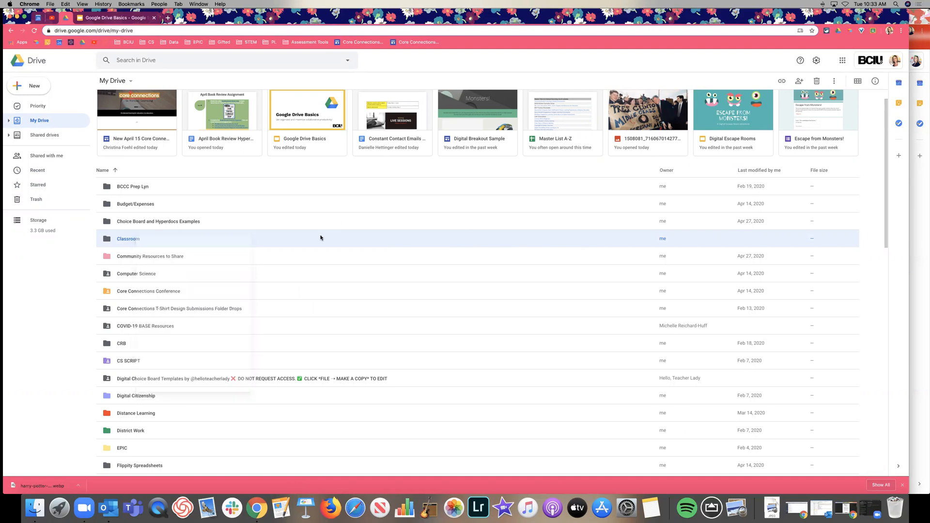
{"action": "left_click", "coordinate": [834, 82]}
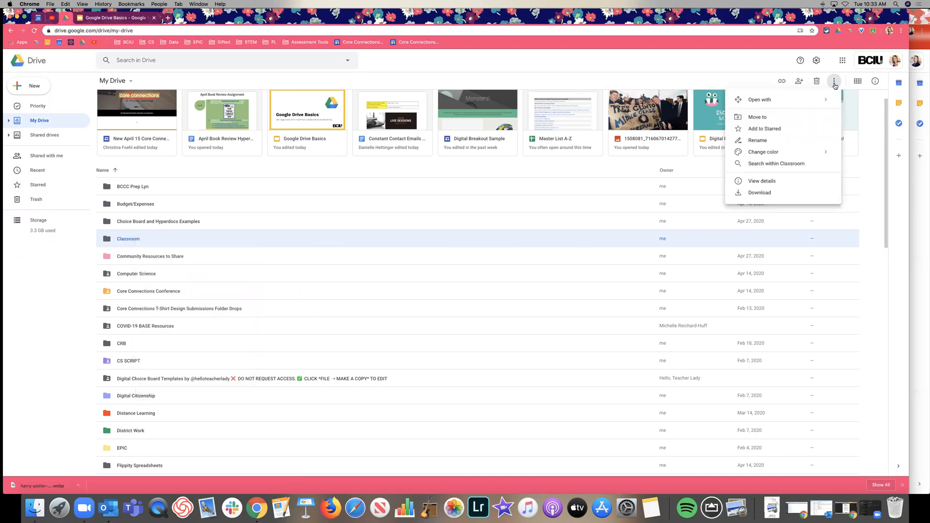
{"action": "left_click", "coordinate": [769, 130]}
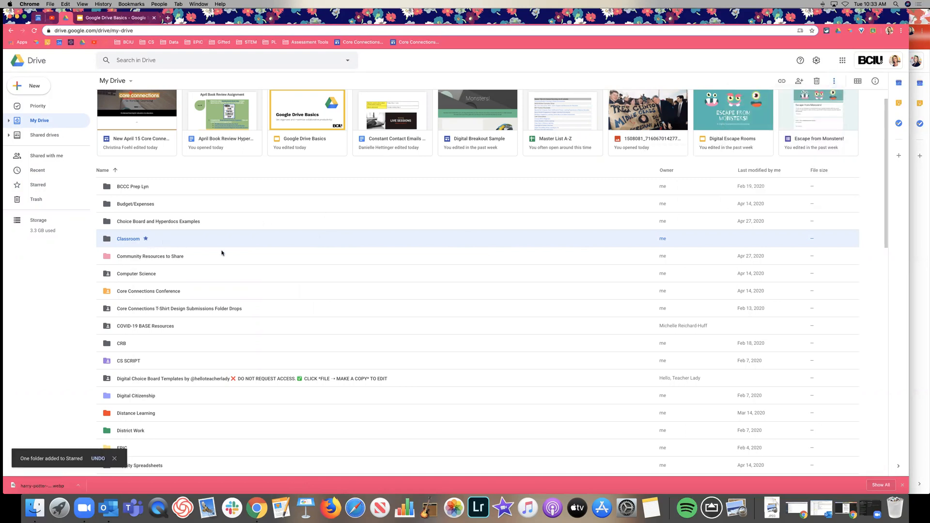
{"action": "scroll", "coordinate": [197, 247], "scroll_direction": "up", "scroll_amount": 1}
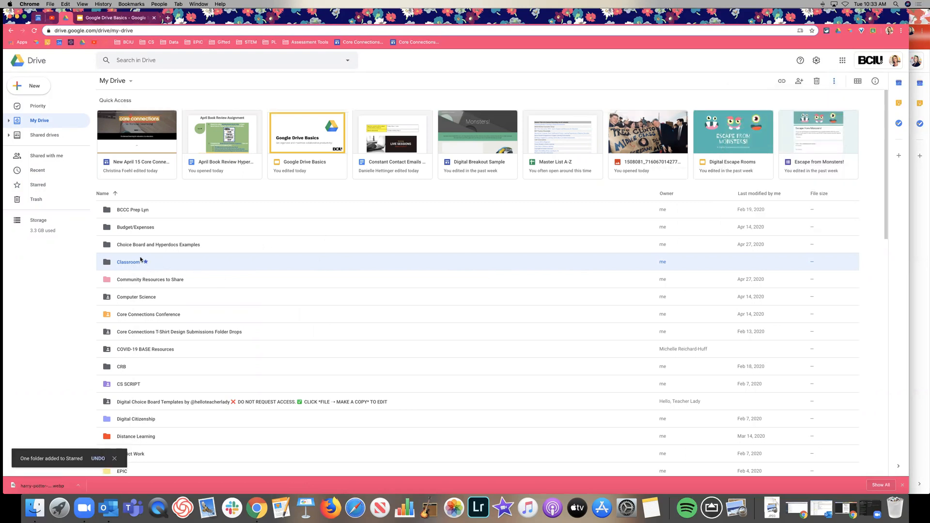
{"action": "left_click", "coordinate": [43, 188]}
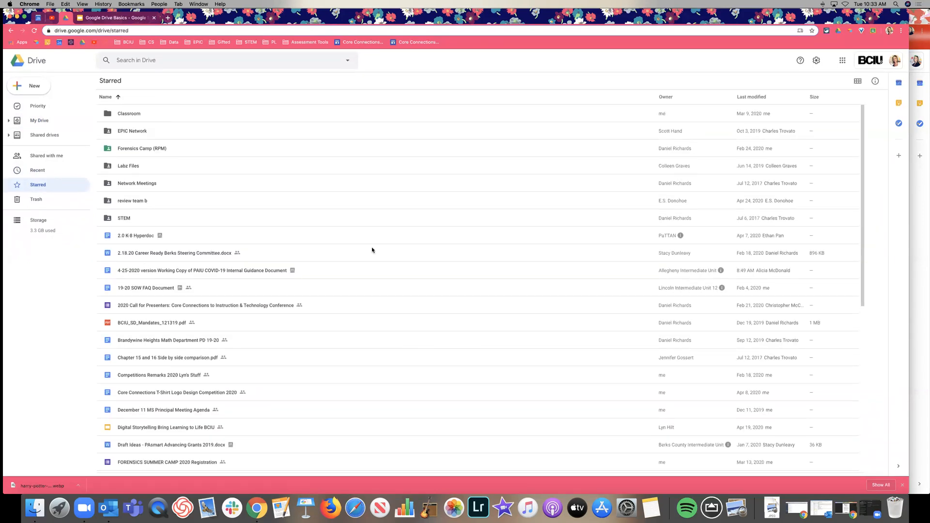
{"action": "scroll", "coordinate": [392, 276], "scroll_direction": "down", "scroll_amount": 10}
{"action": "scroll", "coordinate": [392, 274], "scroll_direction": "up", "scroll_amount": 10}
Step: Scroll through the deleted items in Trash, then return to My Drive
{"action": "left_click", "coordinate": [38, 201]}
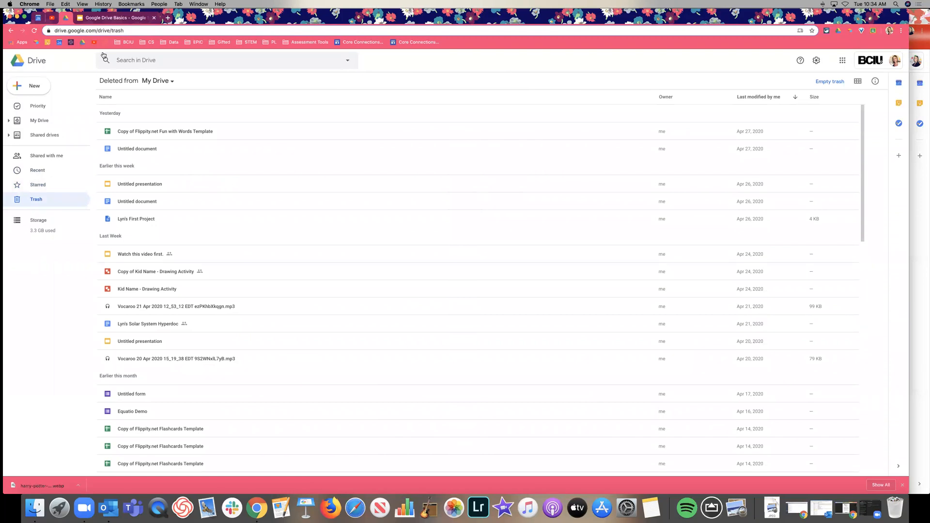
{"action": "scroll", "coordinate": [316, 169], "scroll_direction": "down", "scroll_amount": 2}
{"action": "scroll", "coordinate": [316, 168], "scroll_direction": "down", "scroll_amount": 12}
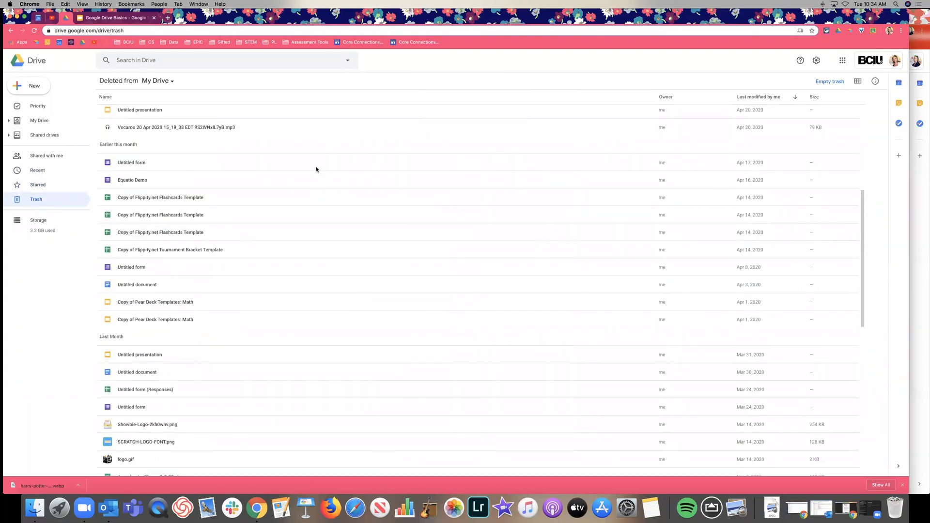
{"action": "scroll", "coordinate": [316, 168], "scroll_direction": "down", "scroll_amount": 4}
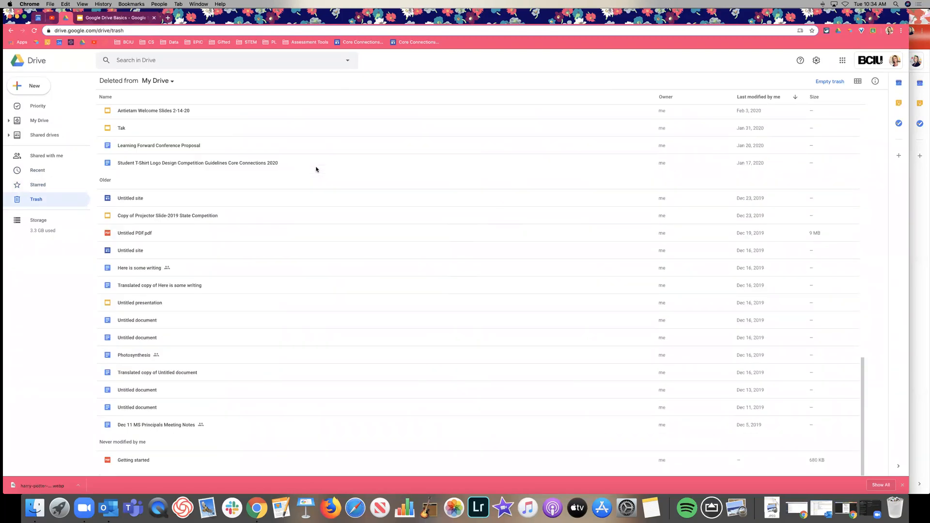
{"action": "scroll", "coordinate": [352, 247], "scroll_direction": "up", "scroll_amount": 15}
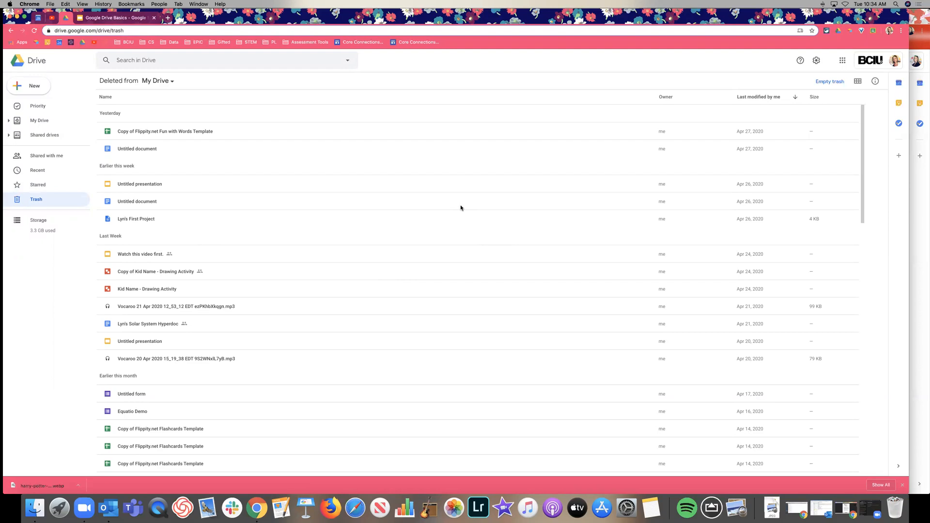
{"action": "scroll", "coordinate": [473, 212], "scroll_direction": "down", "scroll_amount": 15}
{"action": "scroll", "coordinate": [516, 246], "scroll_direction": "up", "scroll_amount": 15}
{"action": "left_click", "coordinate": [28, 125]}
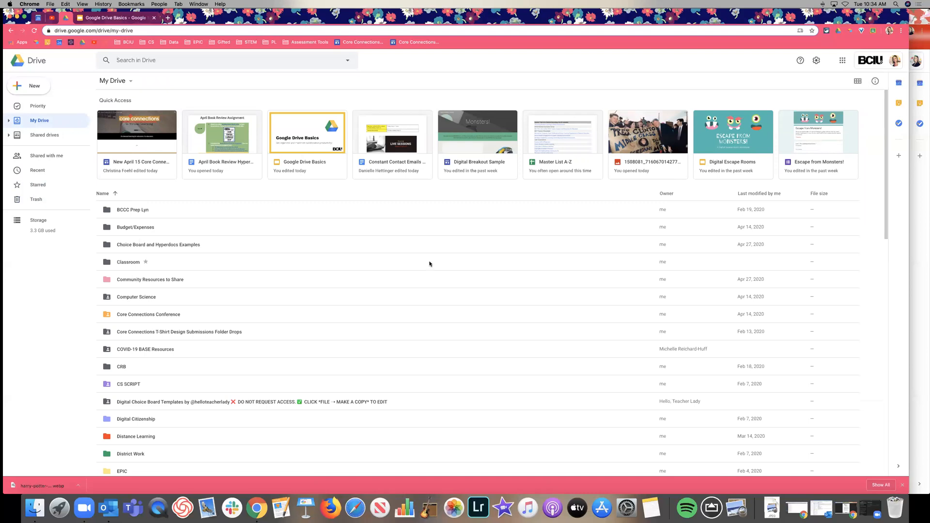
{"action": "left_click", "coordinate": [165, 4]}
{"action": "left_click", "coordinate": [204, 76]}
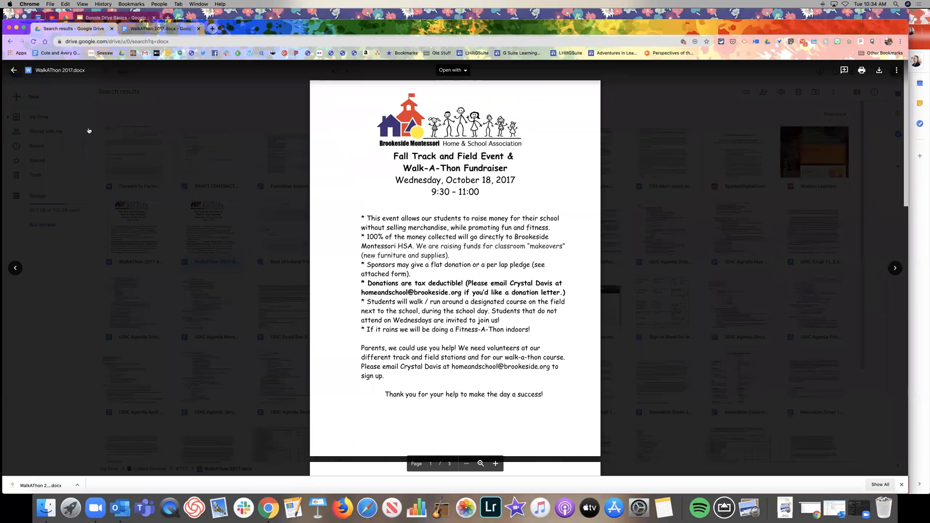
{"action": "left_click", "coordinate": [79, 97]}
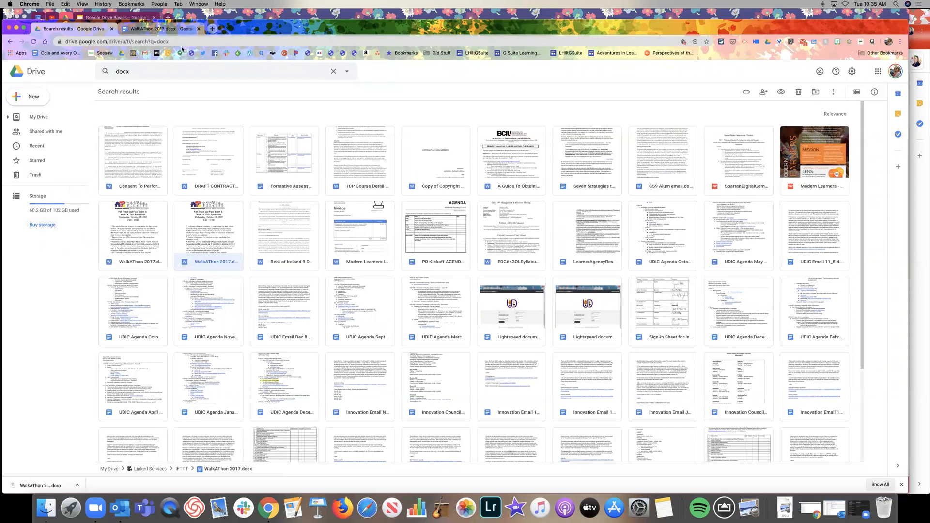
{"action": "left_click", "coordinate": [65, 17]}
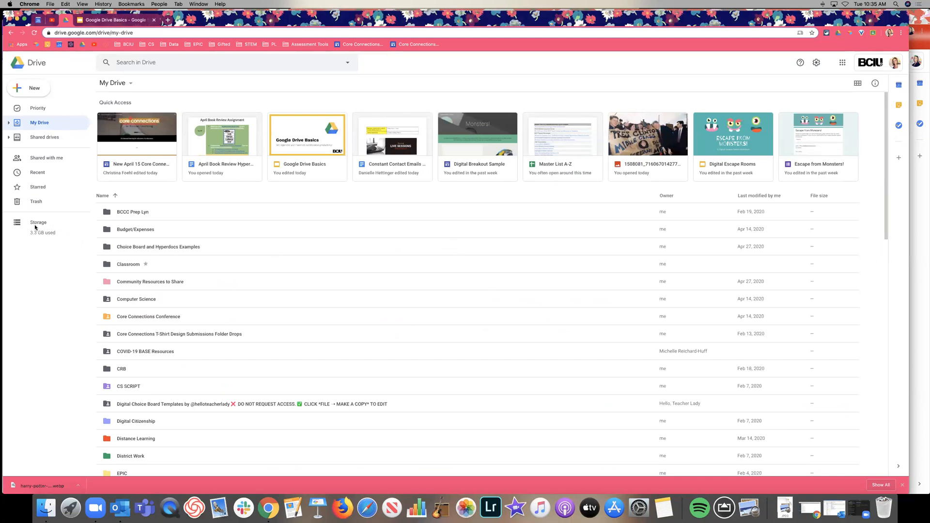
{"action": "scroll", "coordinate": [251, 276], "scroll_direction": "down", "scroll_amount": 12}
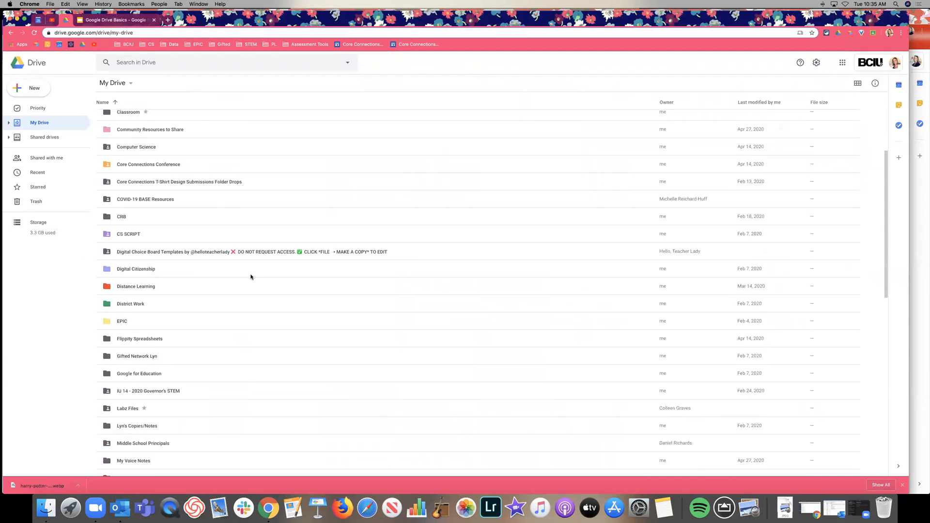
{"action": "scroll", "coordinate": [251, 277], "scroll_direction": "down", "scroll_amount": 3}
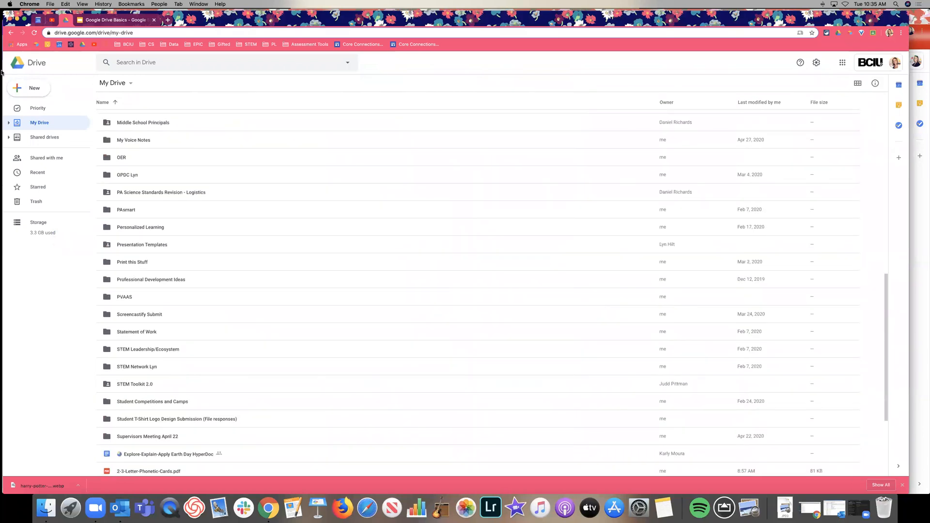
{"action": "left_click", "coordinate": [28, 89]}
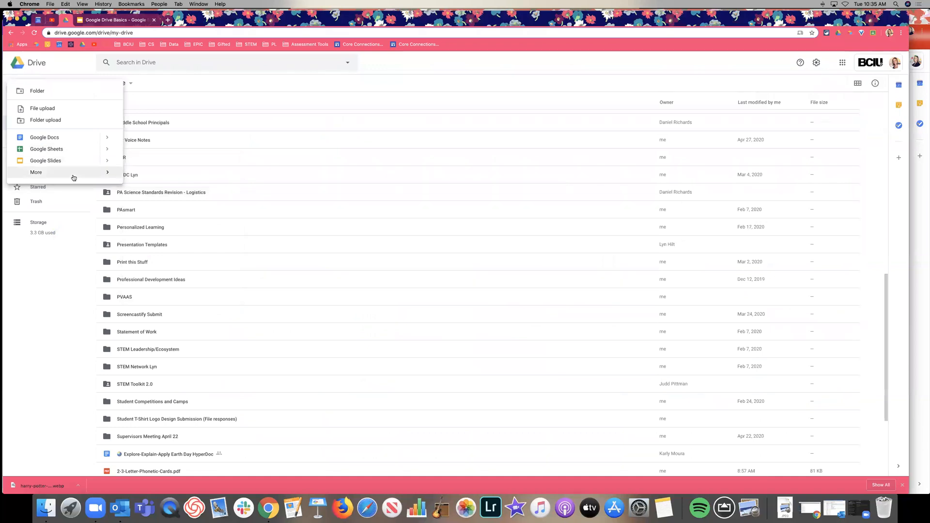
{"action": "mouse_move", "coordinate": [75, 173]}
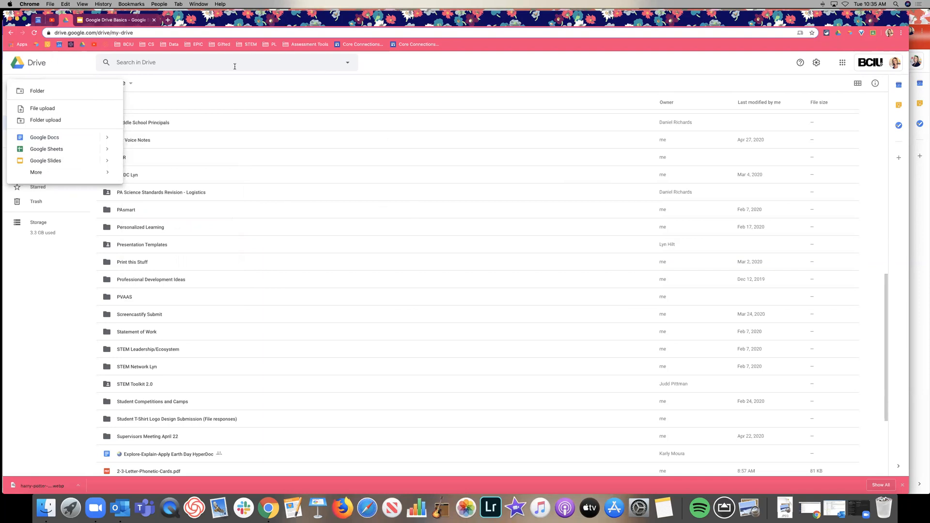
{"action": "left_click", "coordinate": [210, 75]}
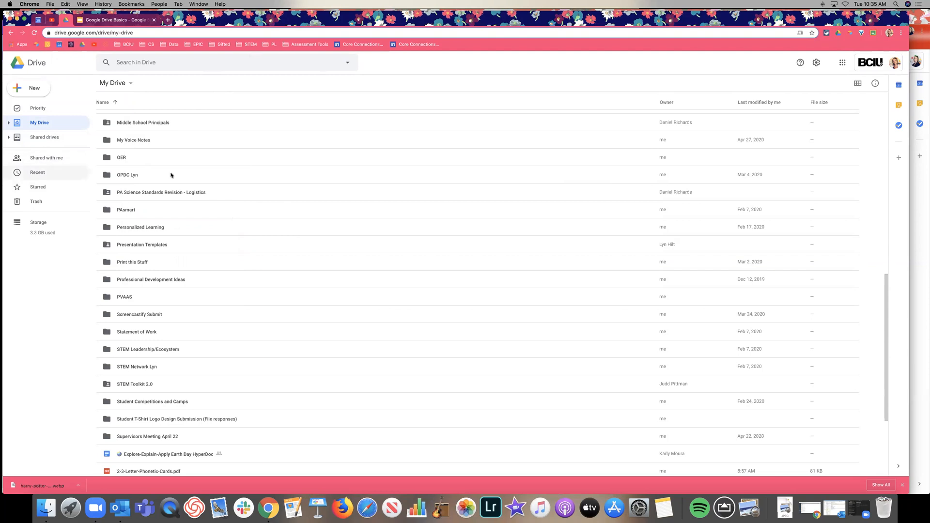
{"action": "scroll", "coordinate": [435, 145], "scroll_direction": "up", "scroll_amount": 15}
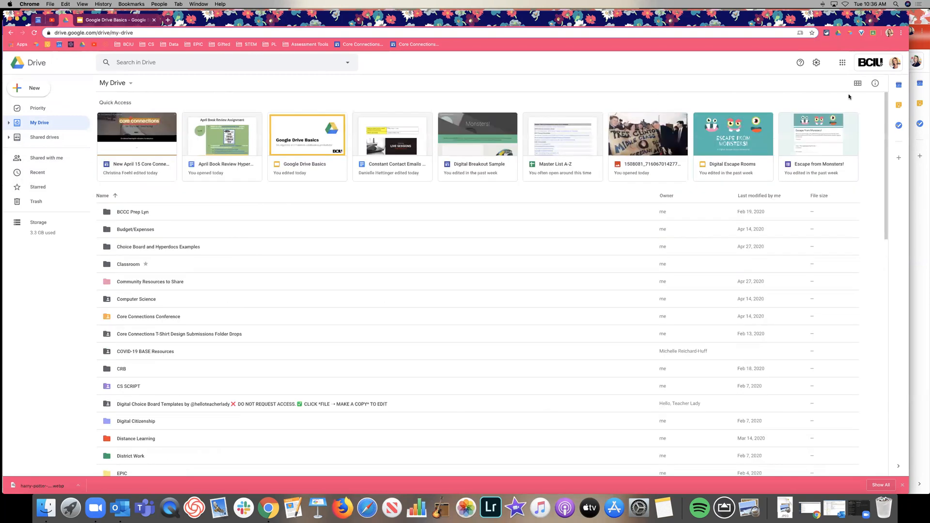
Step: Switch My Drive to grid view and show details for the Computer Science folder
{"action": "left_click", "coordinate": [857, 84]}
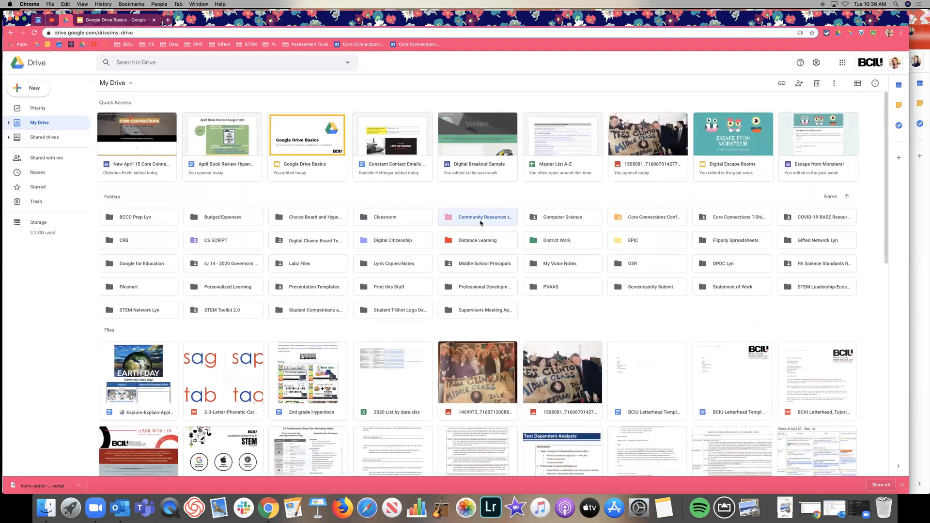
{"action": "right_click", "coordinate": [480, 223]}
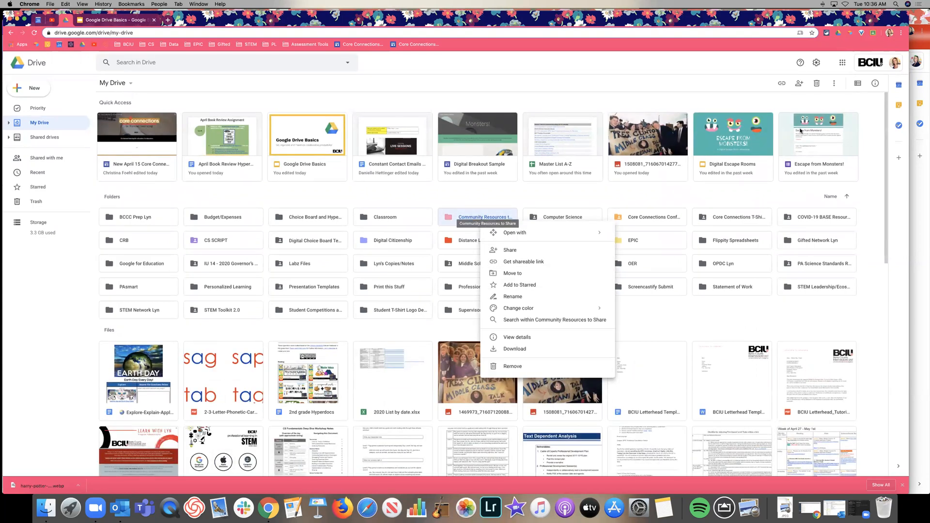
{"action": "left_click", "coordinate": [835, 83]}
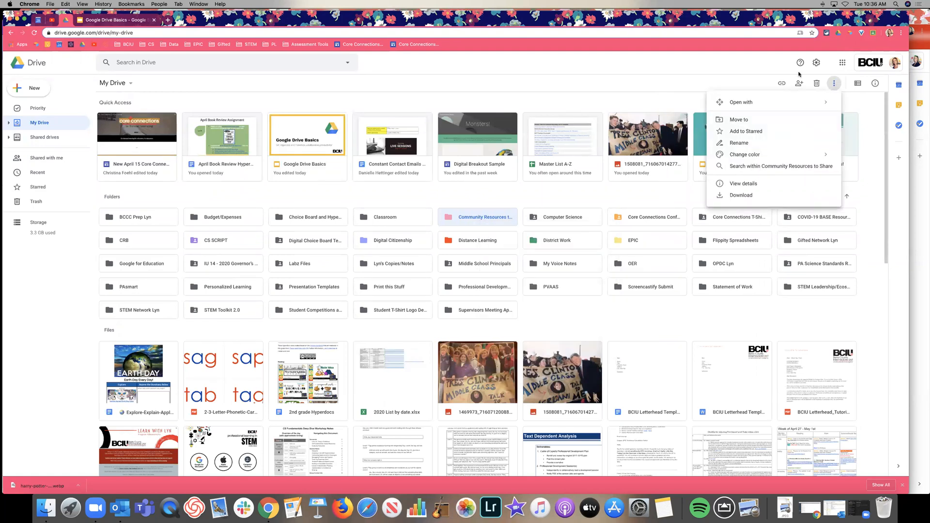
{"action": "left_click", "coordinate": [835, 84]}
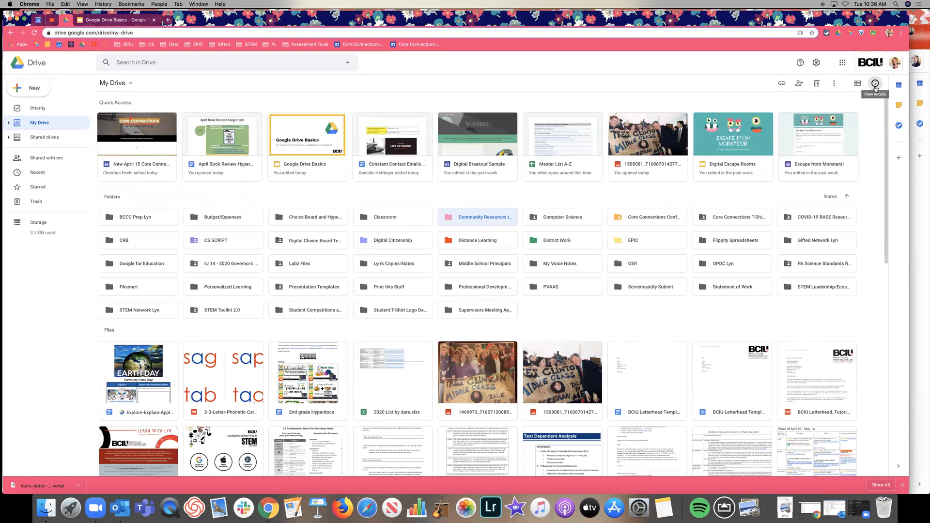
{"action": "key", "text": "Right"}
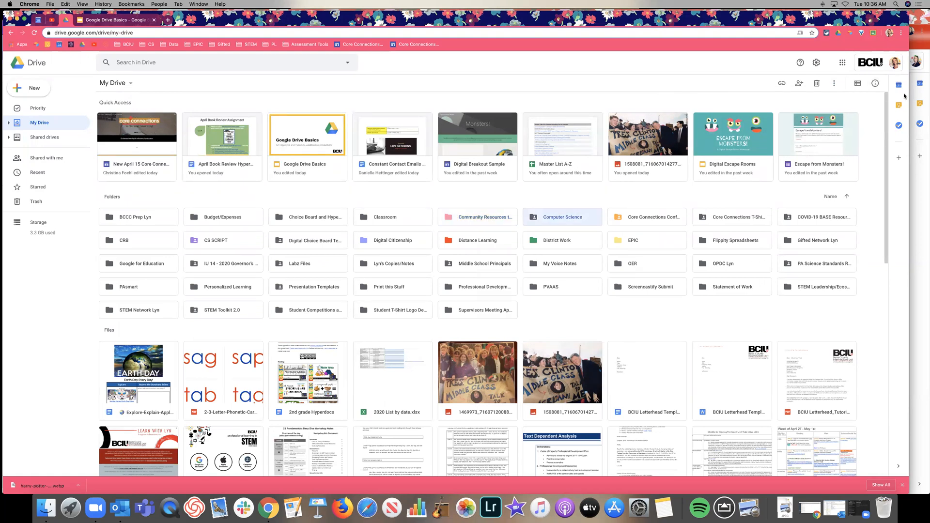
{"action": "left_click", "coordinate": [878, 85]}
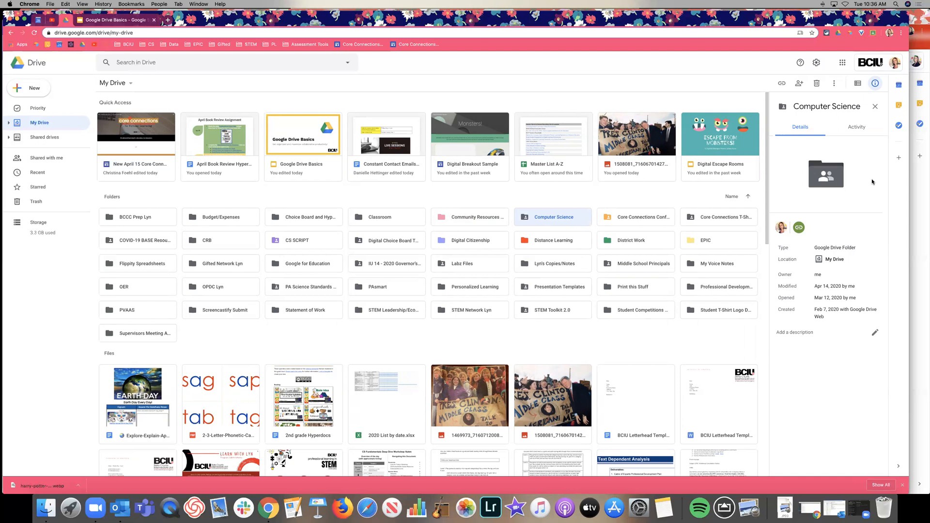
Step: View the file details for C5_athometips.pdf and the Essay document, then close the details pane
{"action": "scroll", "coordinate": [502, 320], "scroll_direction": "down", "scroll_amount": 5}
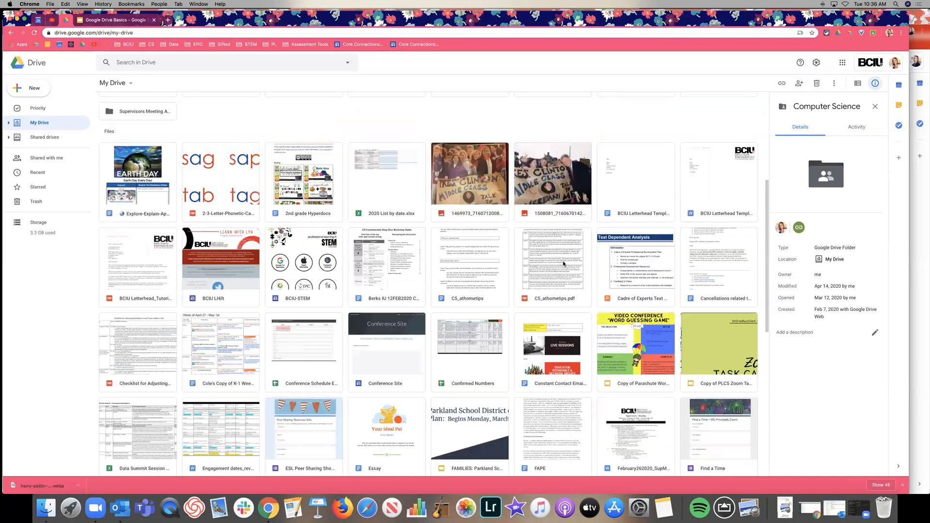
{"action": "left_click", "coordinate": [556, 260]}
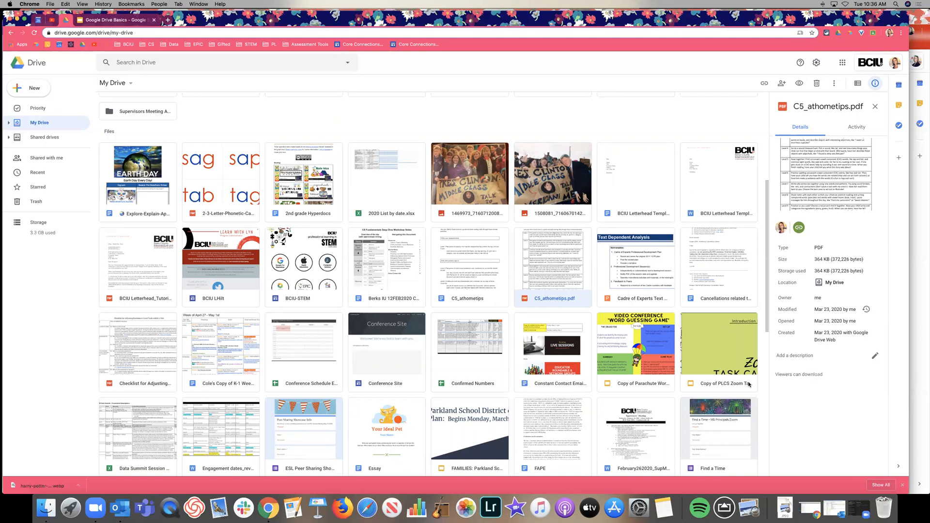
{"action": "left_click", "coordinate": [392, 447]}
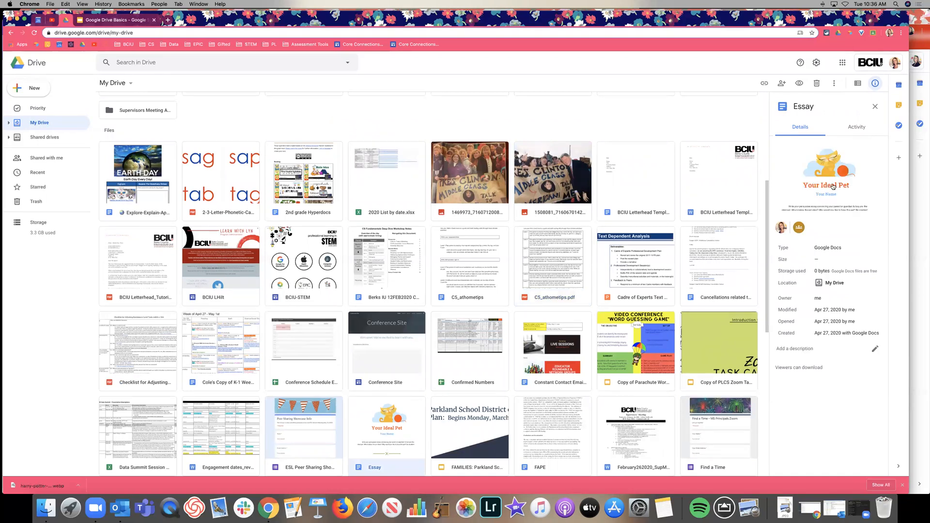
{"action": "mouse_move", "coordinate": [802, 232]}
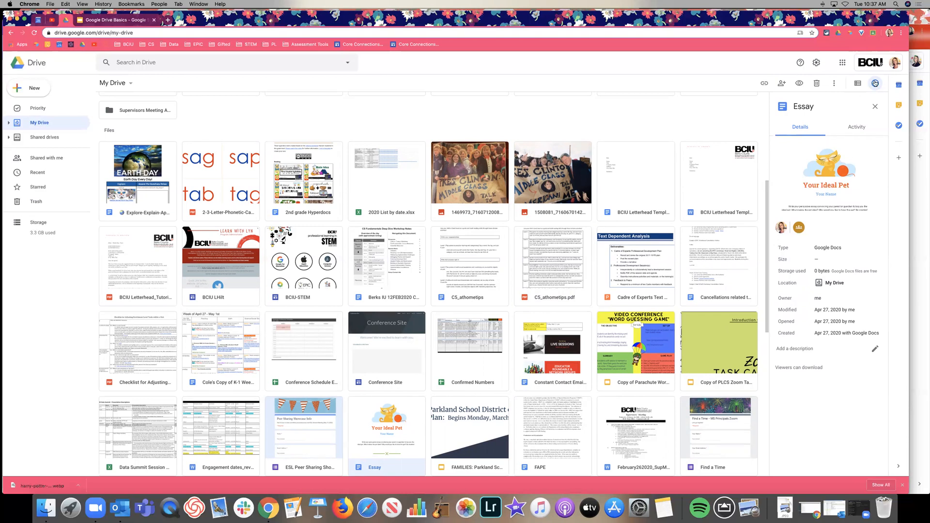
{"action": "left_click", "coordinate": [875, 83]}
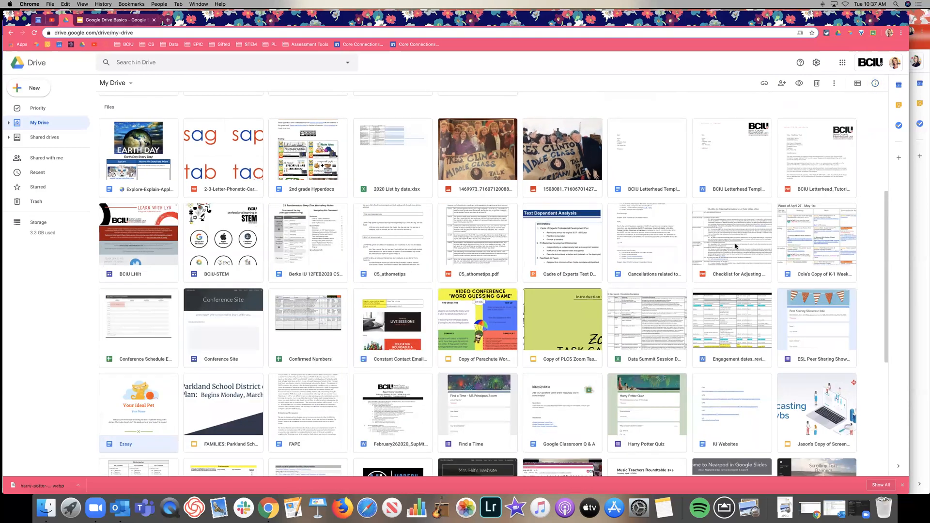
Step: Bring back the Google Drive Basics deck and show slide 8, 'What can you do with Files & Folders?'
{"action": "scroll", "coordinate": [734, 243], "scroll_direction": "down", "scroll_amount": 3}
{"action": "left_click", "coordinate": [817, 184]}
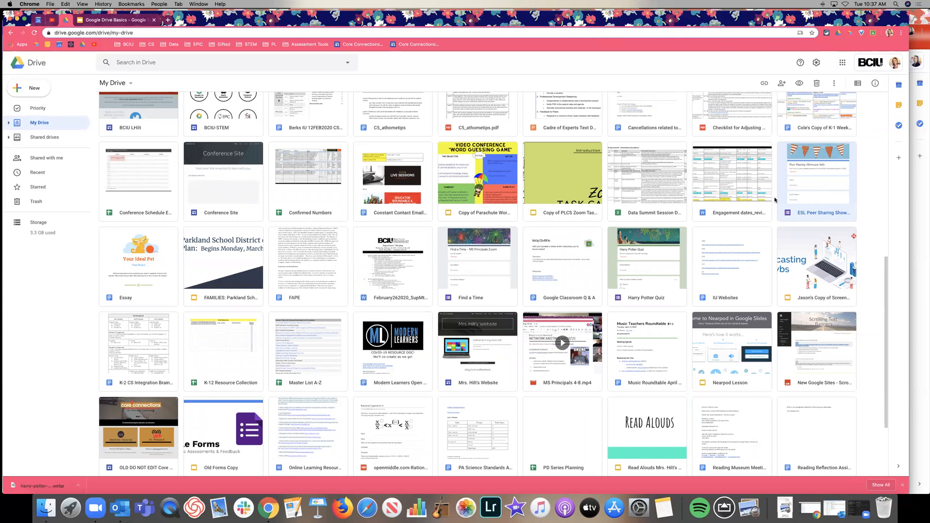
{"action": "scroll", "coordinate": [122, 158], "scroll_direction": "up", "scroll_amount": 1}
{"action": "scroll", "coordinate": [298, 152], "scroll_direction": "up", "scroll_amount": 10}
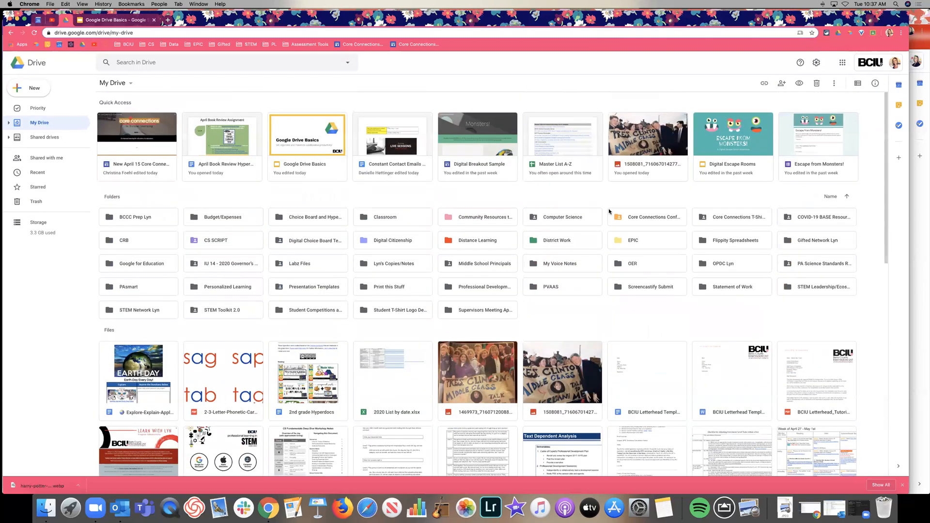
{"action": "left_click", "coordinate": [78, 20]}
{"action": "scroll", "coordinate": [46, 206], "scroll_direction": "down", "scroll_amount": 2}
{"action": "left_click", "coordinate": [46, 208]}
{"action": "scroll", "coordinate": [46, 206], "scroll_direction": "down", "scroll_amount": 3}
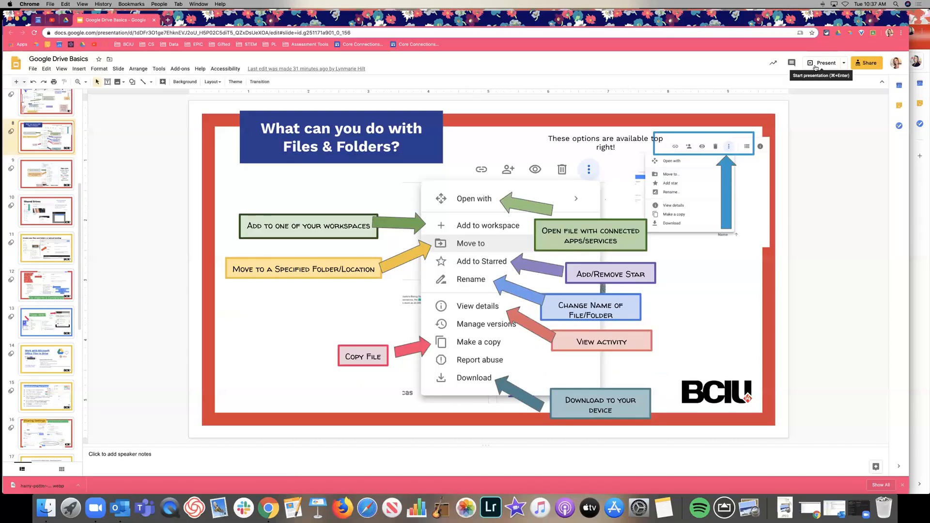
Step: Present the deck full screen, advance one slide, then exit back to the editor
{"action": "left_click", "coordinate": [816, 67]}
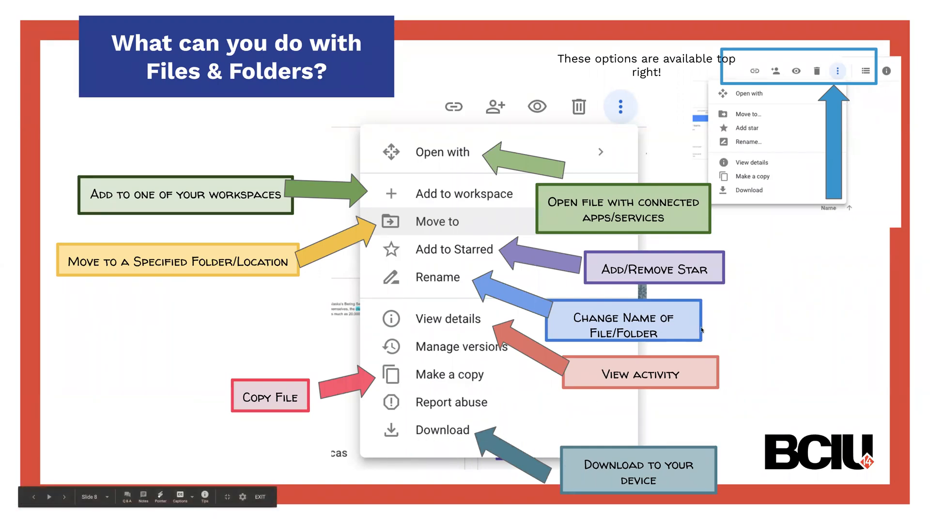
{"action": "key", "text": "Right"}
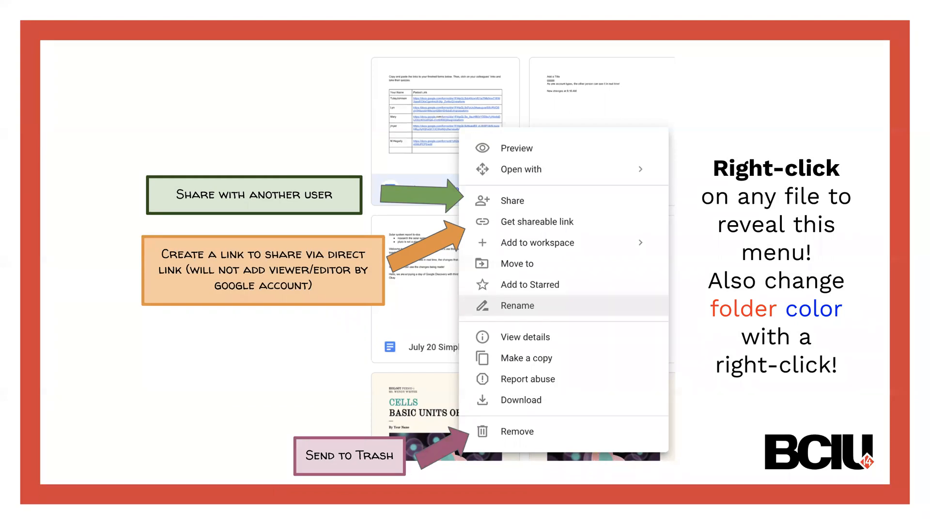
{"action": "key", "text": "Escape"}
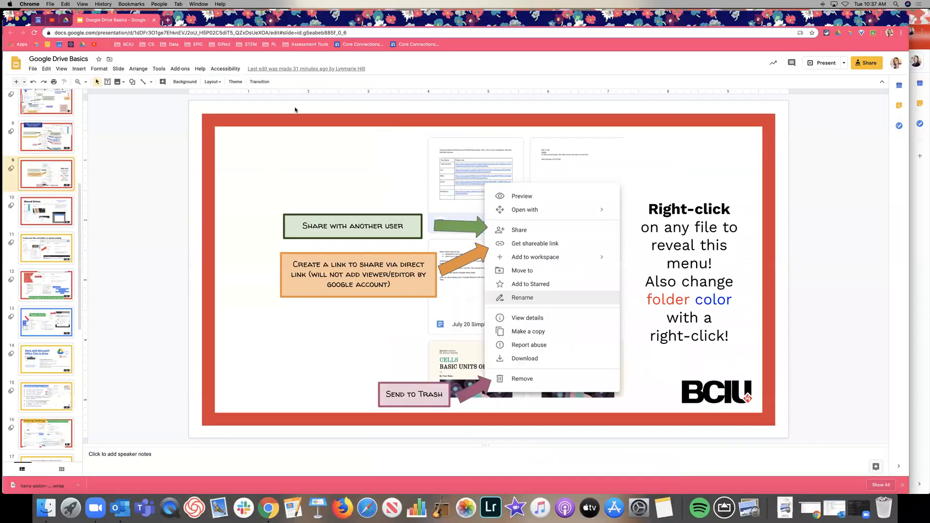
Step: Share 2-3-Letter-Phonetic-Cards with an outside person's e-mail address as Can edit, confirming external sharing
{"action": "left_click", "coordinate": [64, 19]}
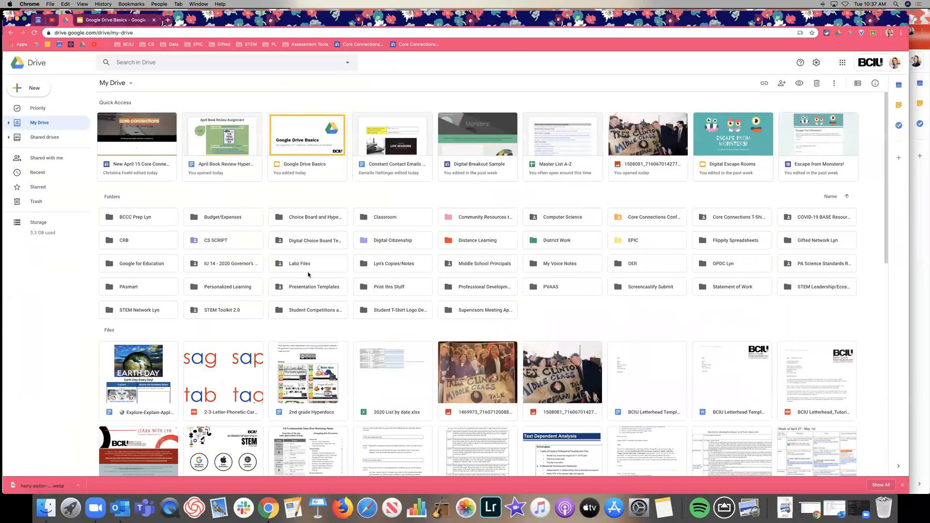
{"action": "scroll", "coordinate": [235, 311], "scroll_direction": "down", "scroll_amount": 3}
{"action": "left_click", "coordinate": [235, 311]}
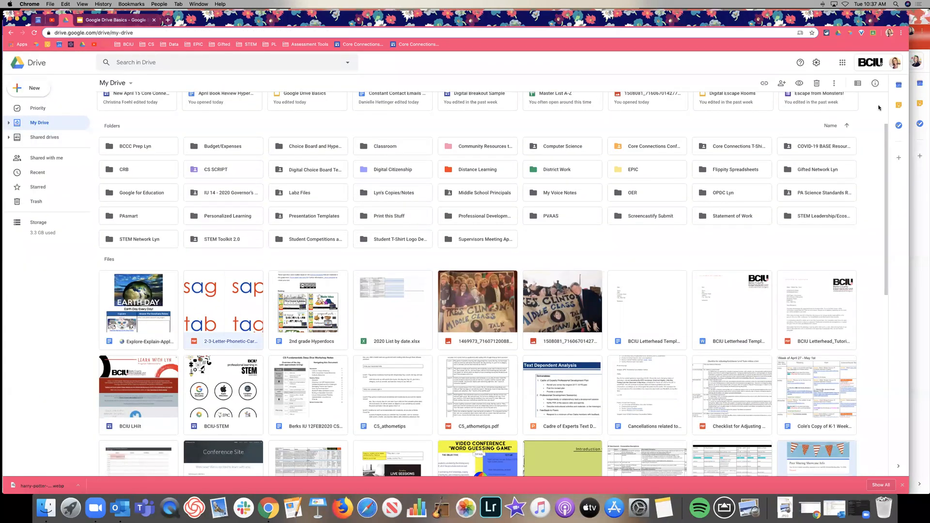
{"action": "left_click", "coordinate": [783, 85]}
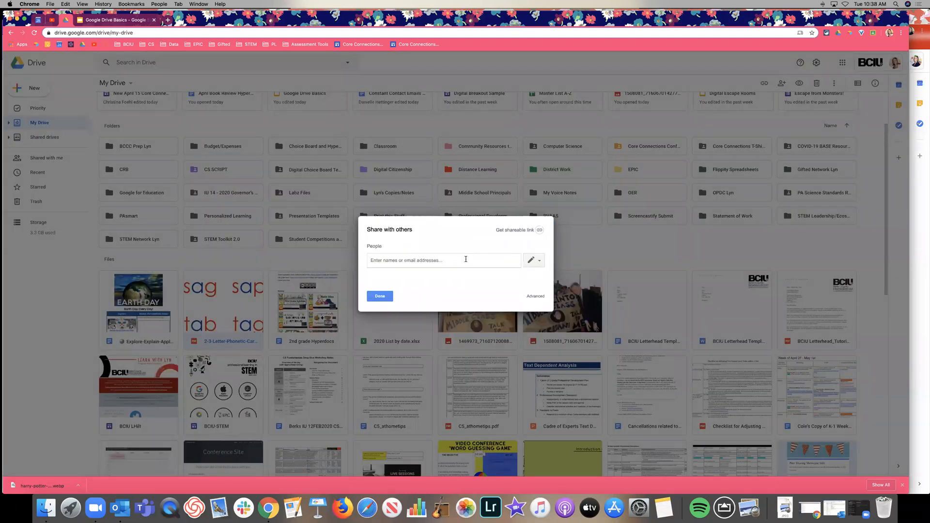
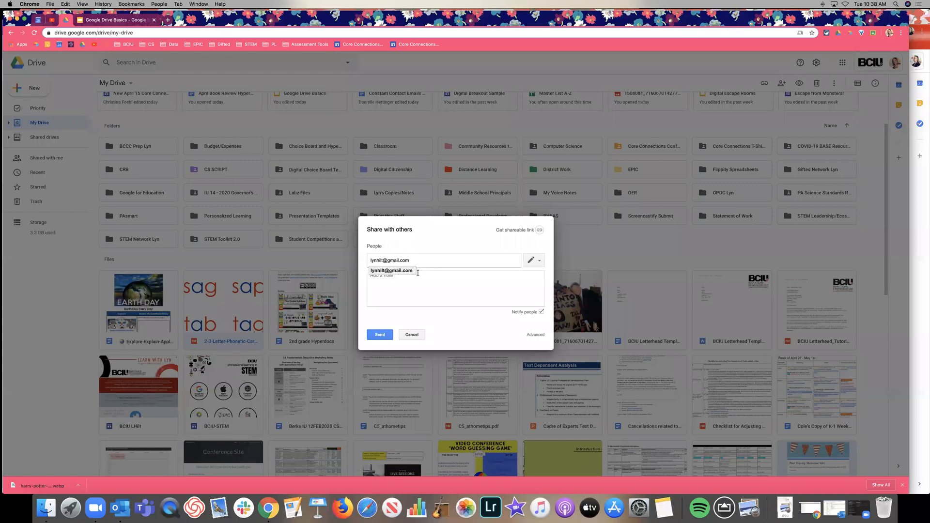
{"action": "left_click", "coordinate": [401, 274]}
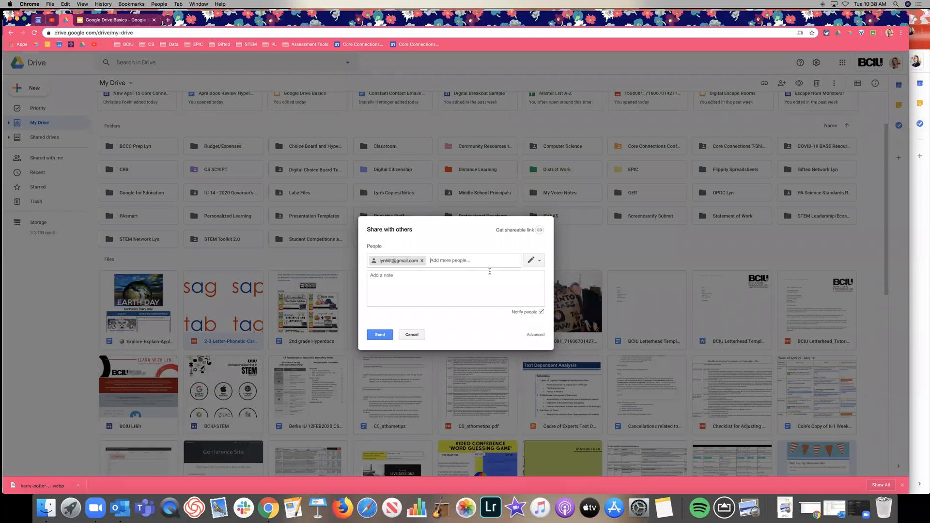
{"action": "left_click", "coordinate": [534, 263]}
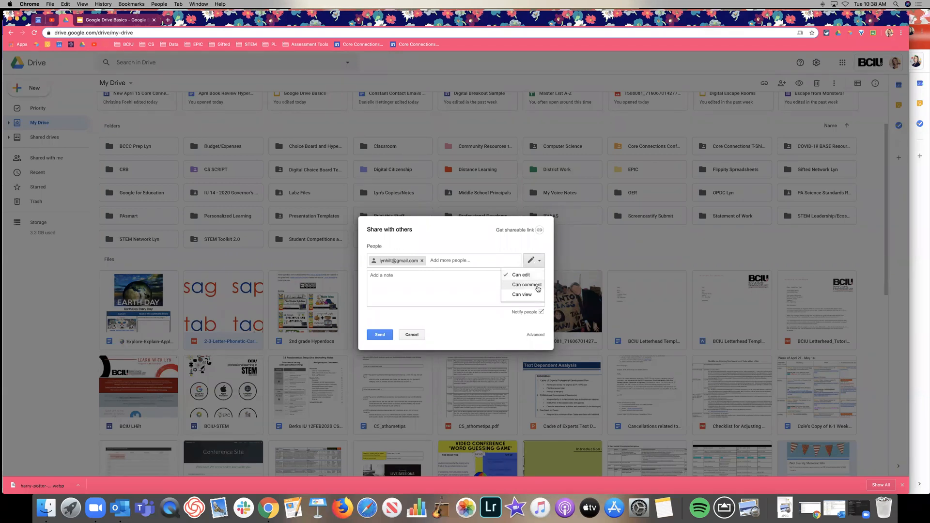
{"action": "left_click", "coordinate": [393, 289]}
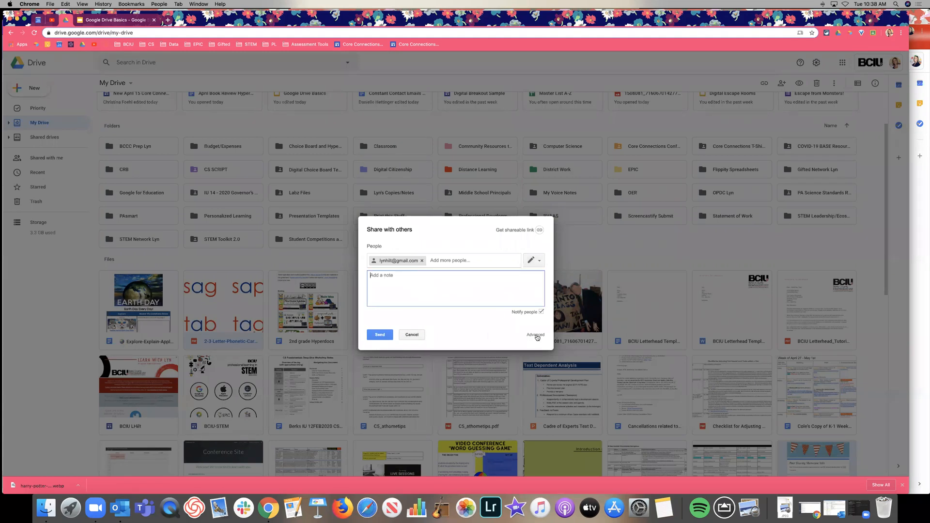
{"action": "left_click", "coordinate": [376, 335]}
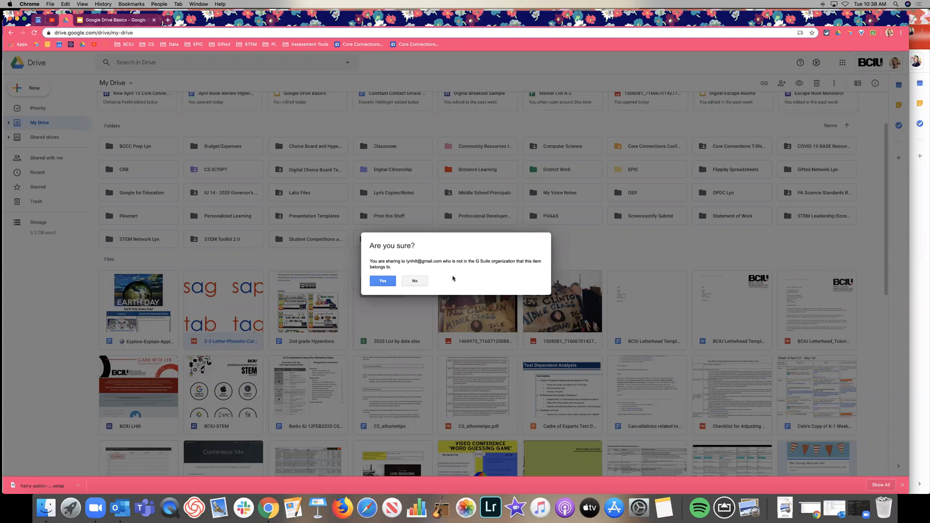
{"action": "left_click", "coordinate": [381, 281]}
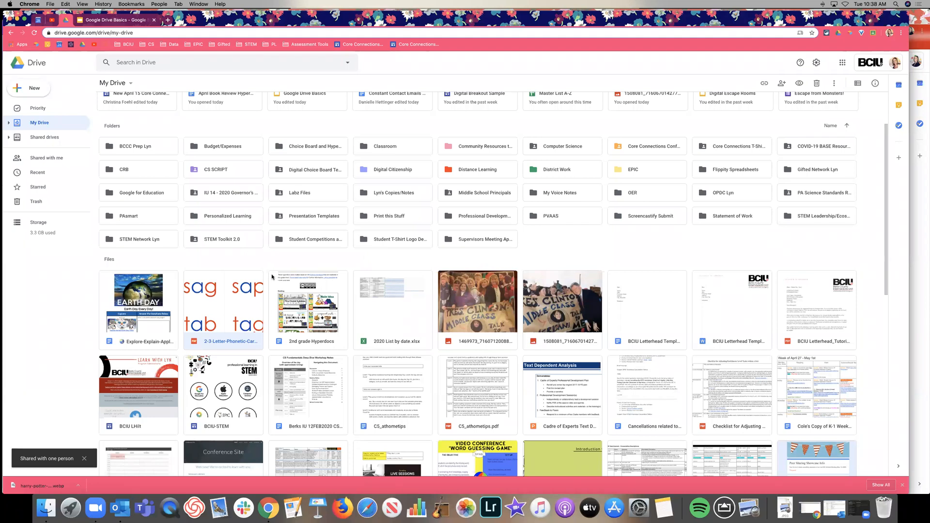
Step: Select the copied K-1 Week file and copy its shareable link to the clipboard
{"action": "left_click", "coordinate": [302, 311]}
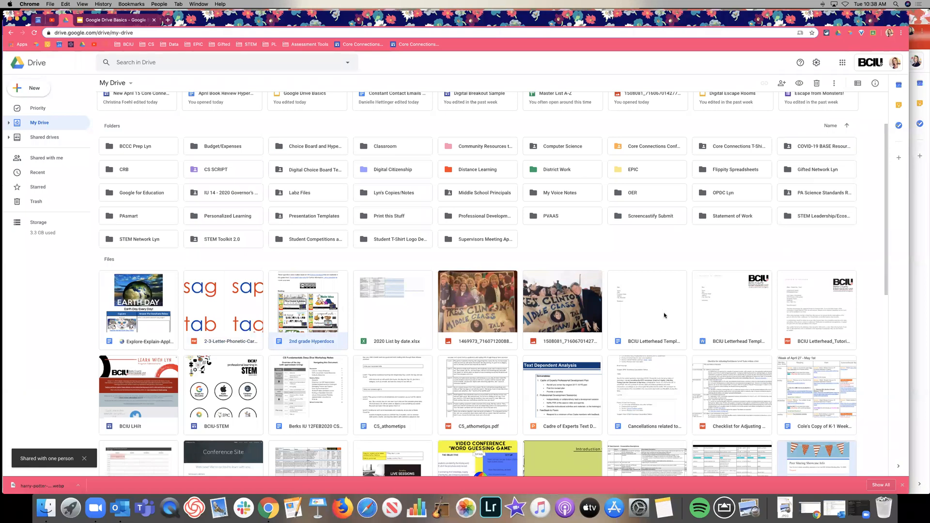
{"action": "left_click", "coordinate": [147, 330]}
{"action": "left_click", "coordinate": [799, 413]}
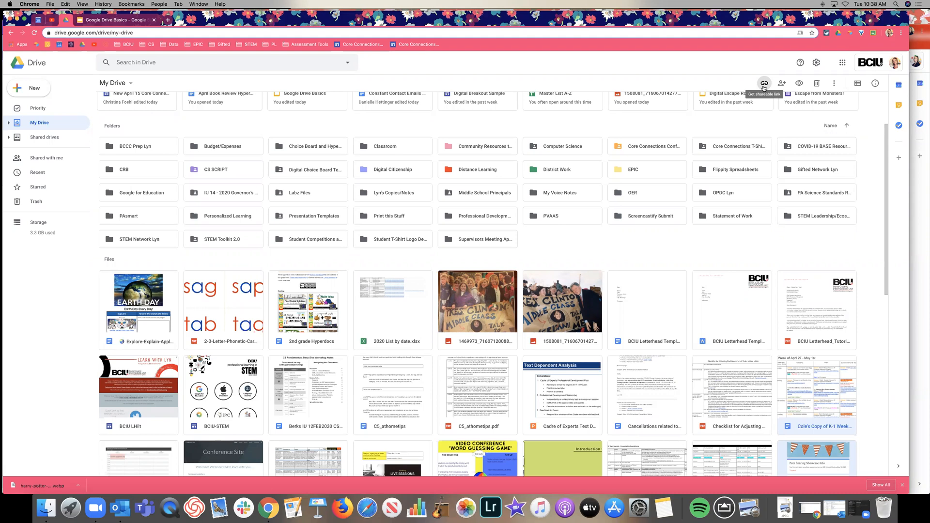
{"action": "left_click", "coordinate": [764, 85]}
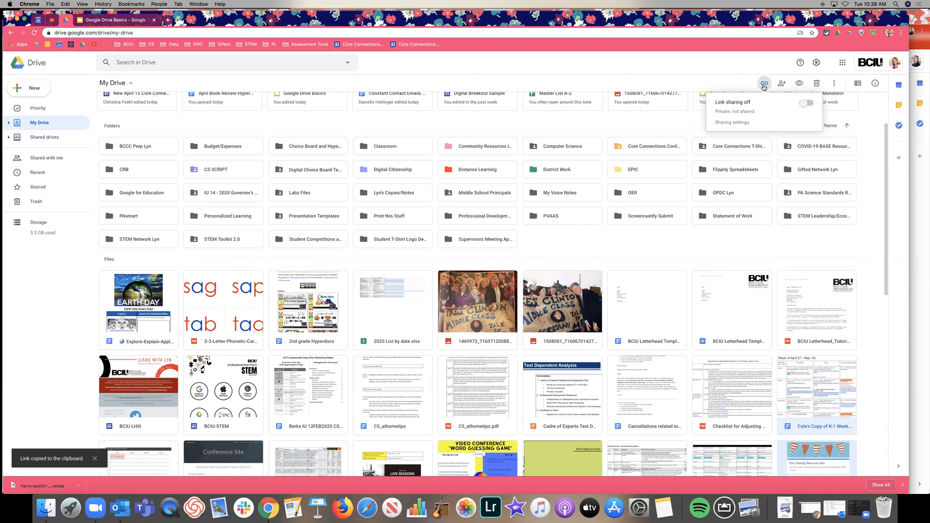
{"action": "key", "text": "super+equal"}
{"action": "key", "text": "super+equal"}
{"action": "key", "text": "super+equal"}
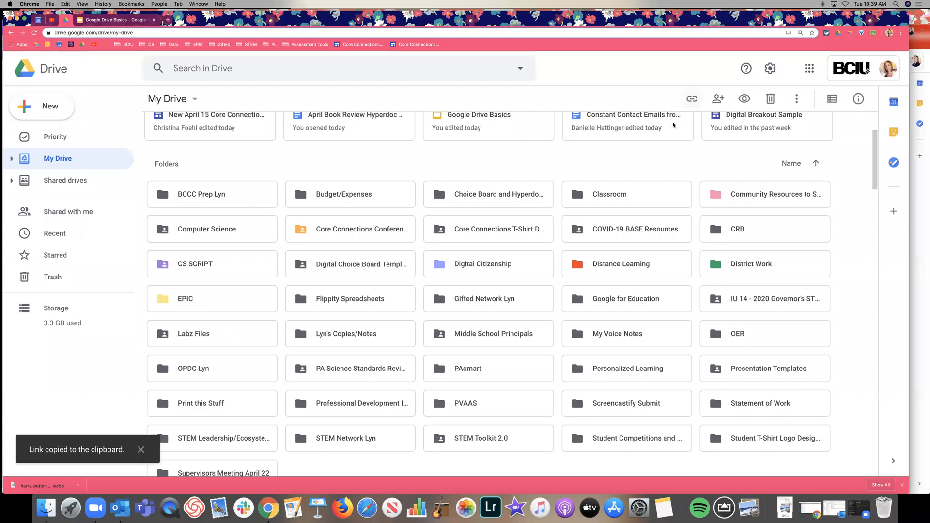
Step: Restore the page to actual size, switch on link sharing for the K-1 Week file, and show its sharing settings
{"action": "left_click", "coordinate": [100, 4]}
{"action": "mouse_move", "coordinate": [83, 4]}
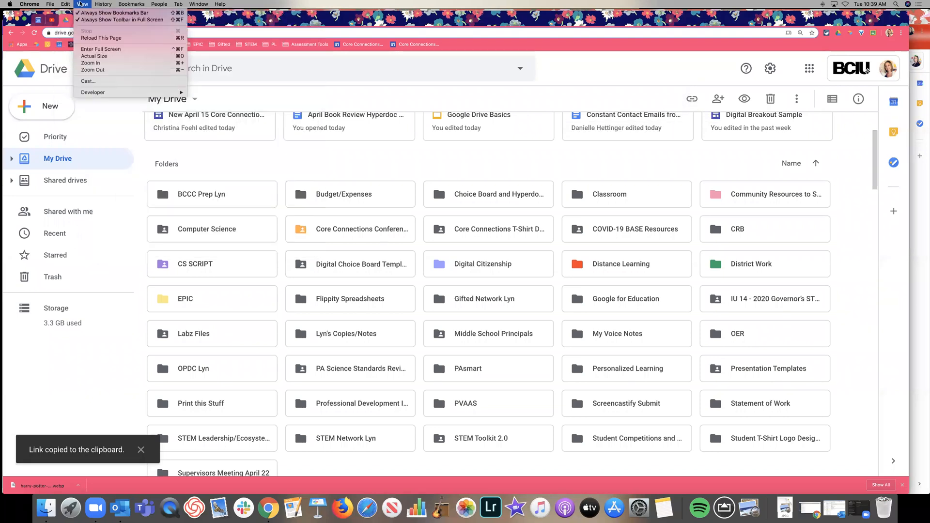
{"action": "left_click", "coordinate": [94, 56]}
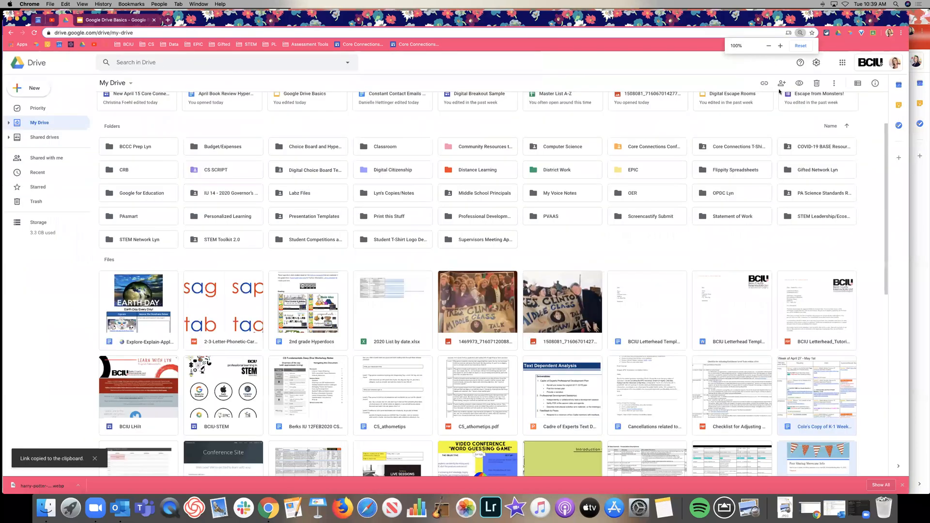
{"action": "mouse_move", "coordinate": [764, 83]}
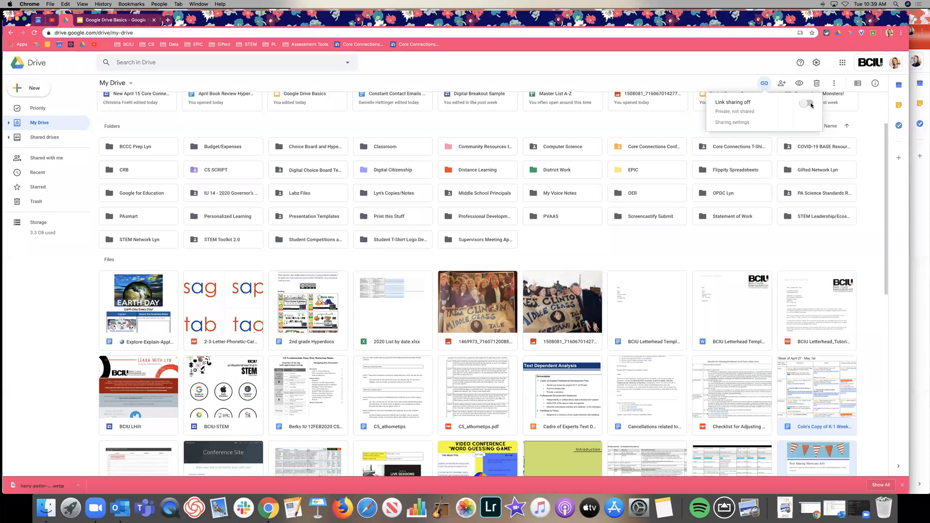
{"action": "left_click", "coordinate": [807, 104]}
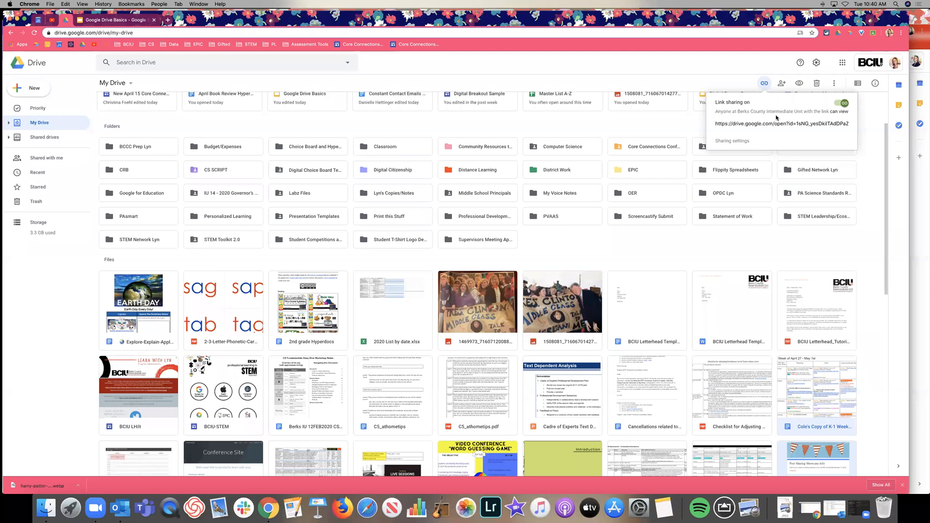
{"action": "left_click", "coordinate": [732, 141]}
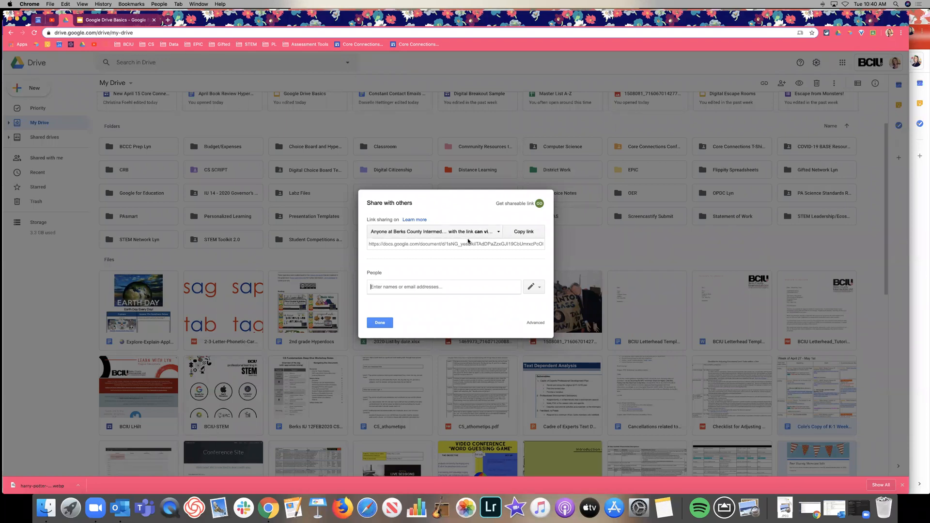
Step: Set the K-1 Week link sharing to 'On - Anyone with the link' with Can view access
{"action": "left_click", "coordinate": [536, 324]}
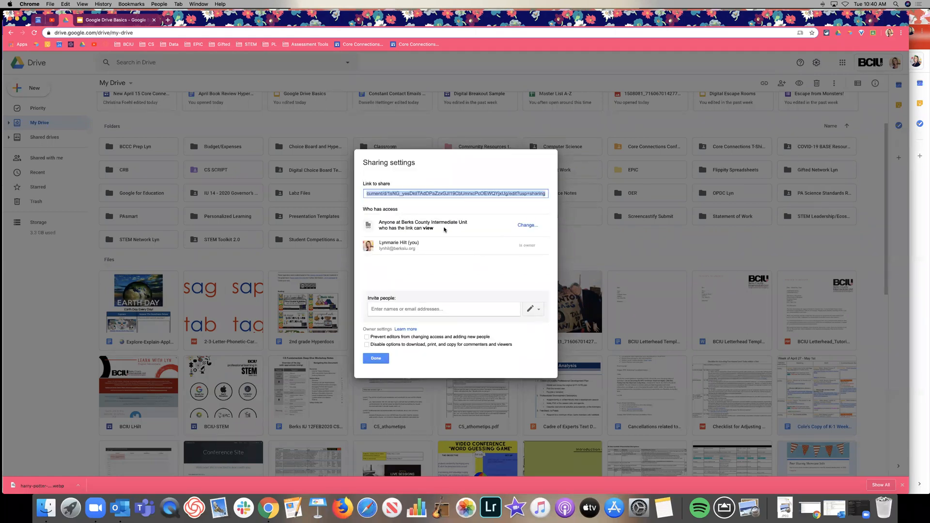
{"action": "left_click", "coordinate": [526, 225]}
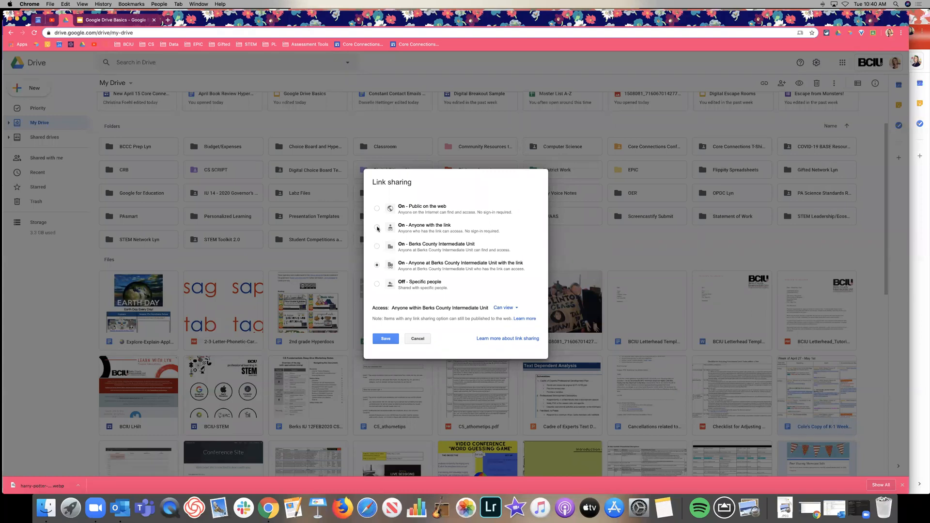
{"action": "left_click", "coordinate": [378, 228]}
{"action": "left_click", "coordinate": [378, 209]}
{"action": "left_click", "coordinate": [377, 227]}
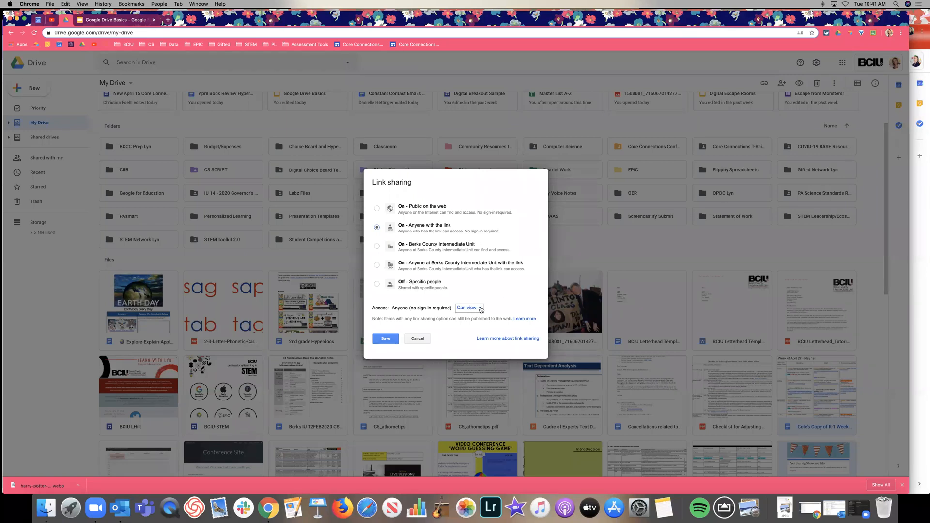
{"action": "left_click", "coordinate": [480, 308]}
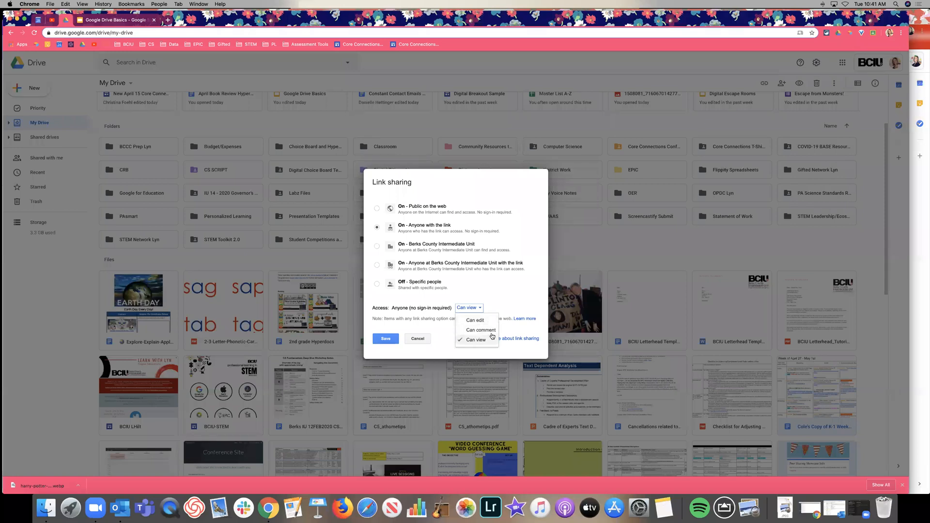
{"action": "left_click", "coordinate": [499, 291]}
{"action": "left_click", "coordinate": [377, 228]}
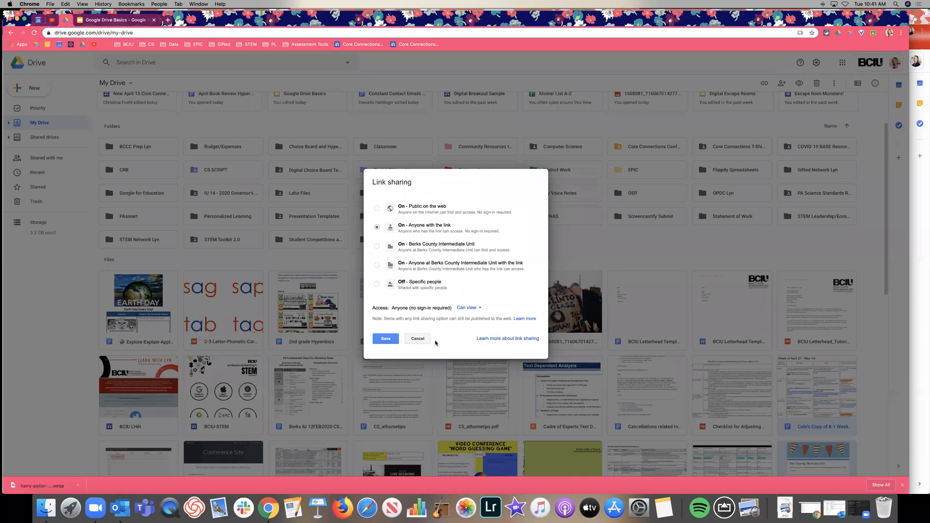
Step: Save view-only link sharing and block editors changing access and viewers downloading, printing or copying
{"action": "left_click", "coordinate": [387, 339]}
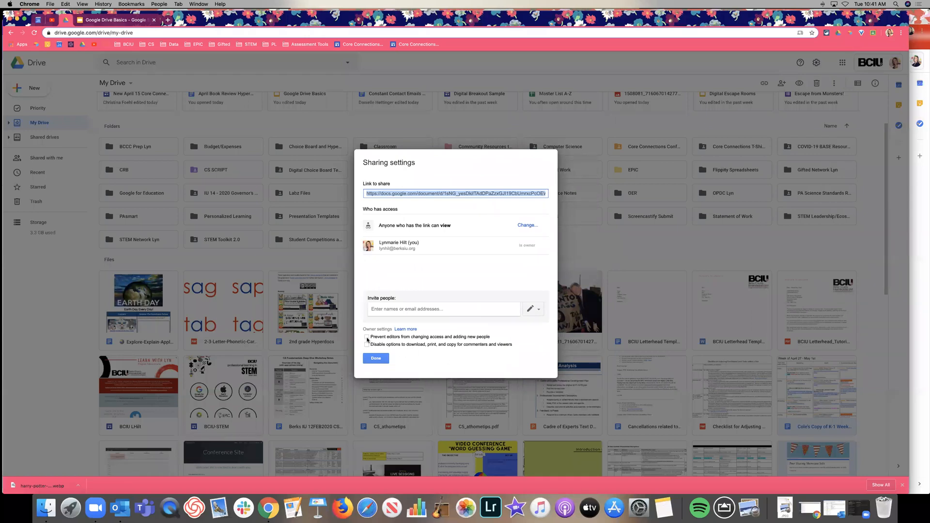
{"action": "left_click", "coordinate": [366, 338]}
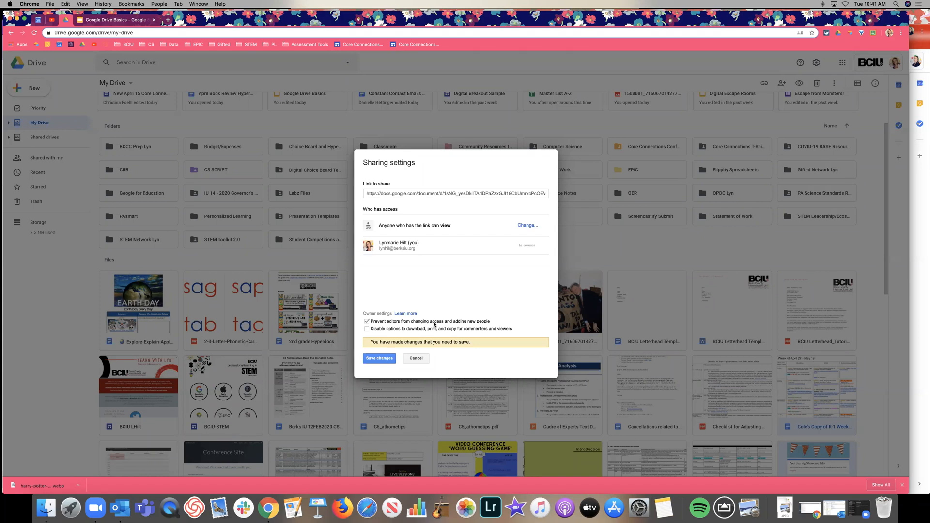
{"action": "left_click", "coordinate": [377, 331]}
{"action": "left_click", "coordinate": [380, 358]}
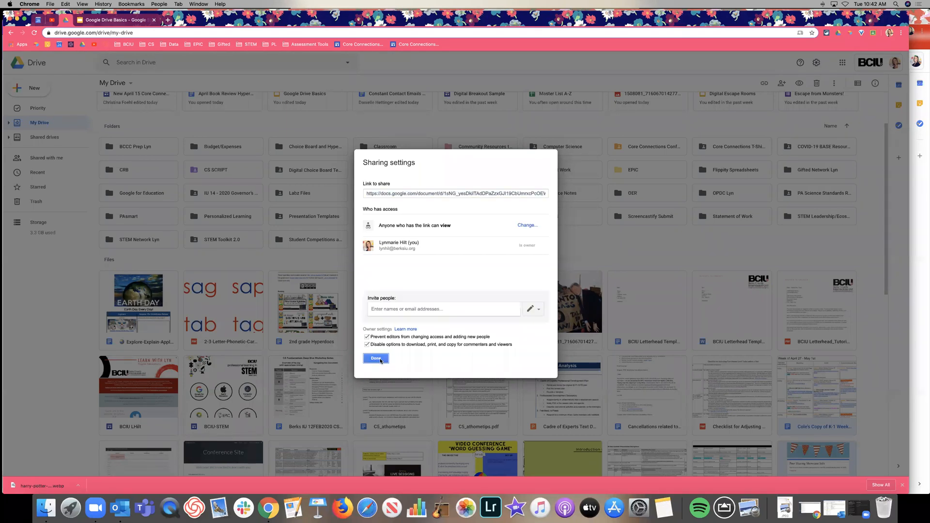
{"action": "left_click", "coordinate": [376, 359]}
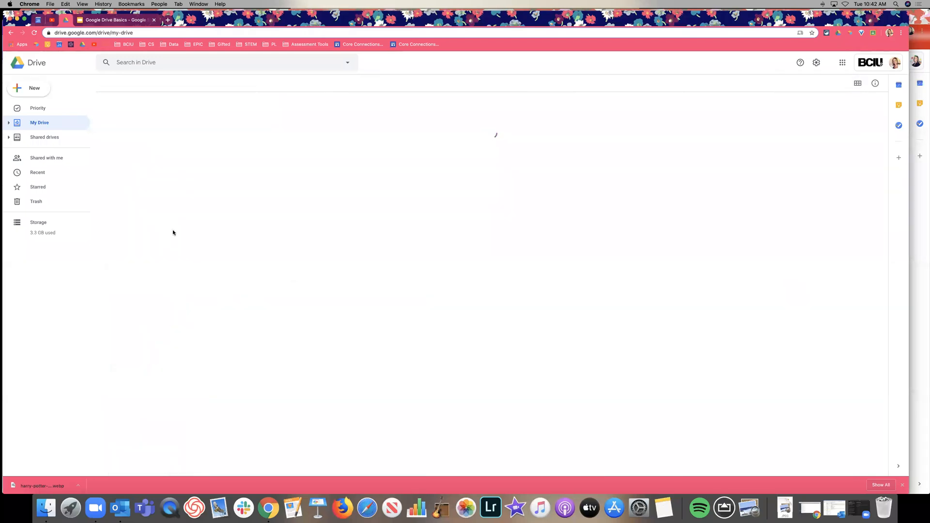
Step: Scroll down through the entire My Drive file list and back up toward the top
{"action": "scroll", "coordinate": [242, 222], "scroll_direction": "down", "scroll_amount": 5}
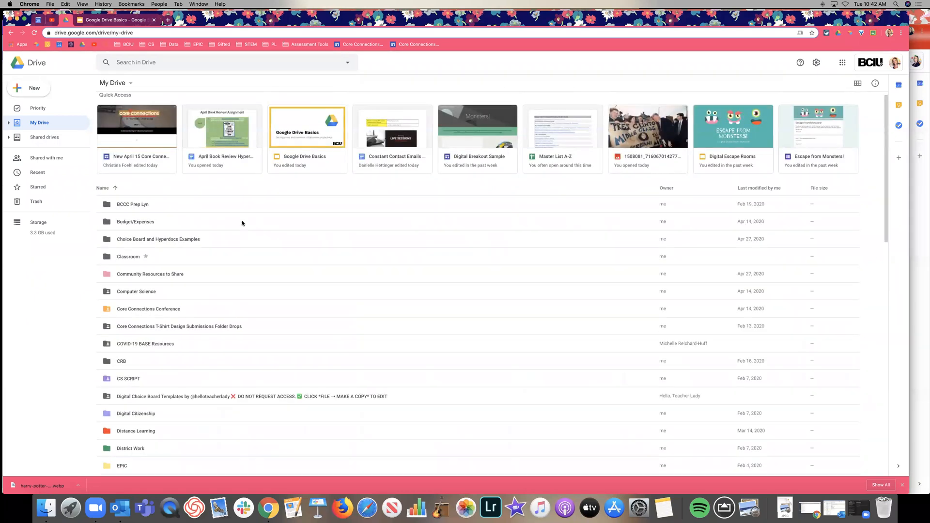
{"action": "scroll", "coordinate": [242, 223], "scroll_direction": "down", "scroll_amount": 10}
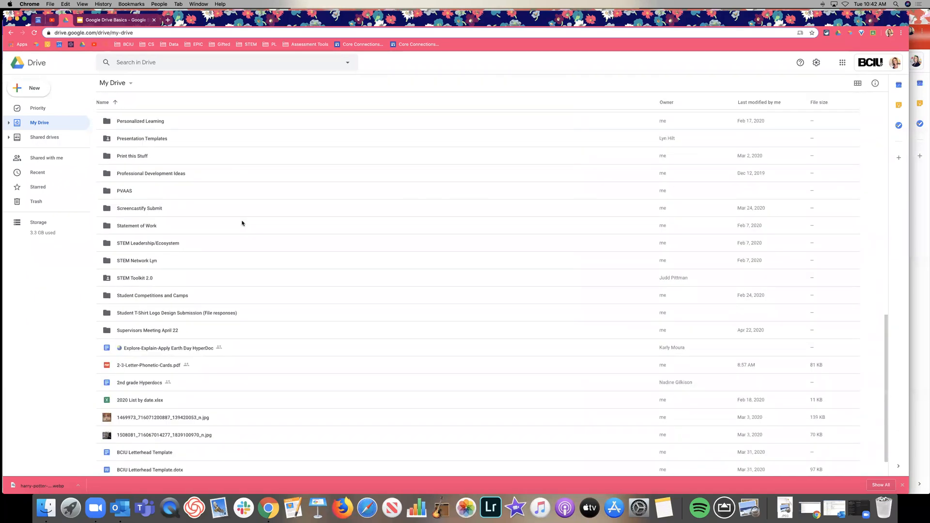
{"action": "scroll", "coordinate": [242, 223], "scroll_direction": "down", "scroll_amount": 6}
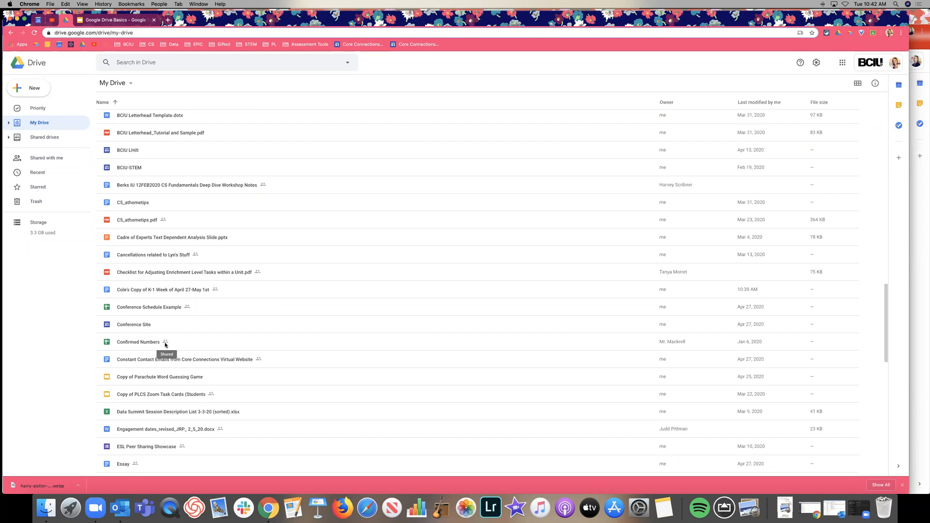
{"action": "scroll", "coordinate": [289, 343], "scroll_direction": "down", "scroll_amount": 1}
{"action": "scroll", "coordinate": [288, 342], "scroll_direction": "up", "scroll_amount": 15}
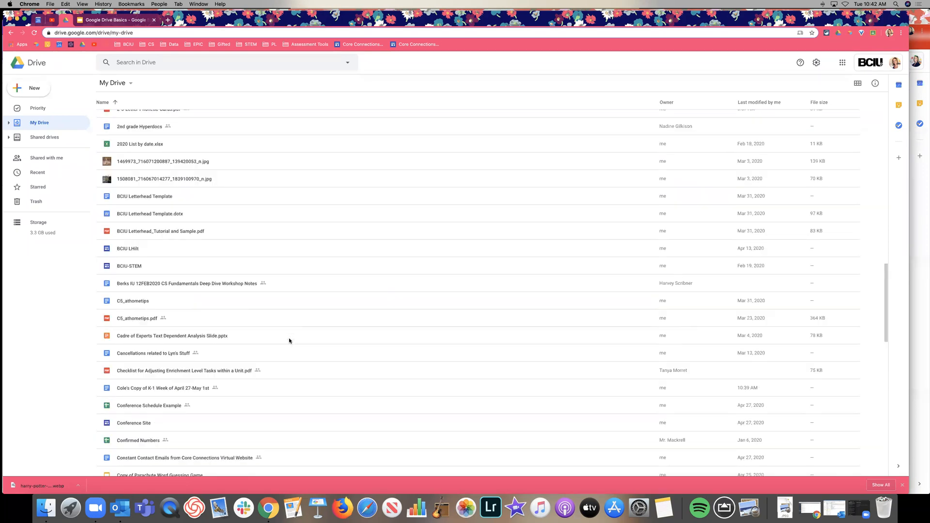
Step: Show the Shared Drives slide, then the 'Create new files and folders or upload existing' slide, and return to My Drive
{"action": "left_click", "coordinate": [122, 19]}
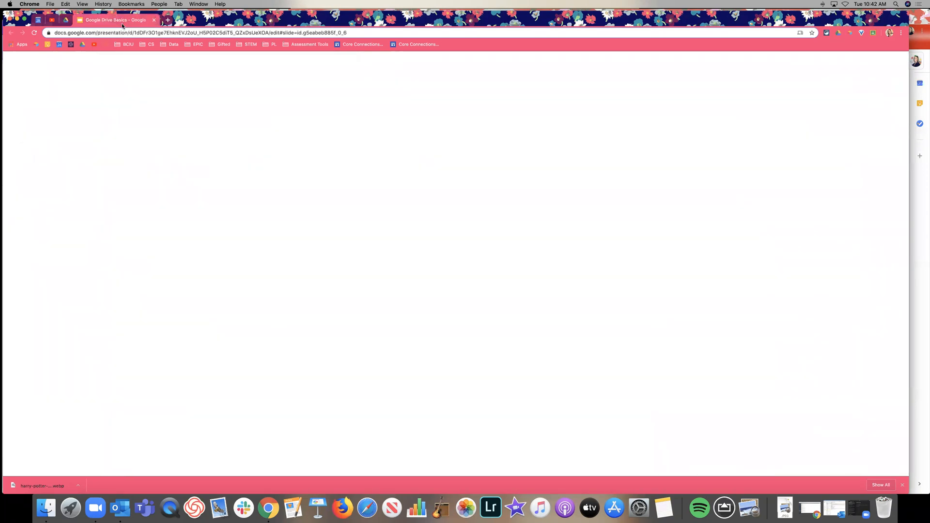
{"action": "scroll", "coordinate": [56, 275], "scroll_direction": "down", "scroll_amount": 2}
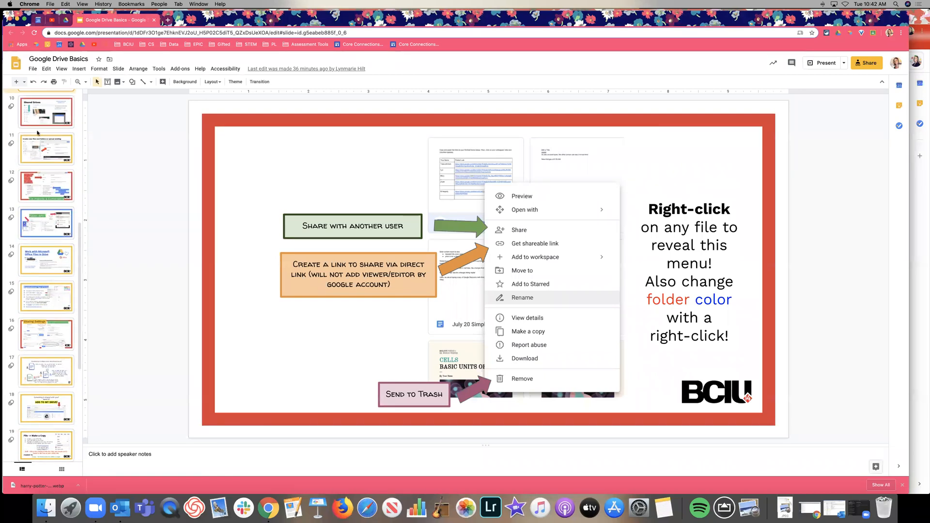
{"action": "scroll", "coordinate": [38, 218], "scroll_direction": "up", "scroll_amount": 4}
{"action": "left_click", "coordinate": [42, 240]}
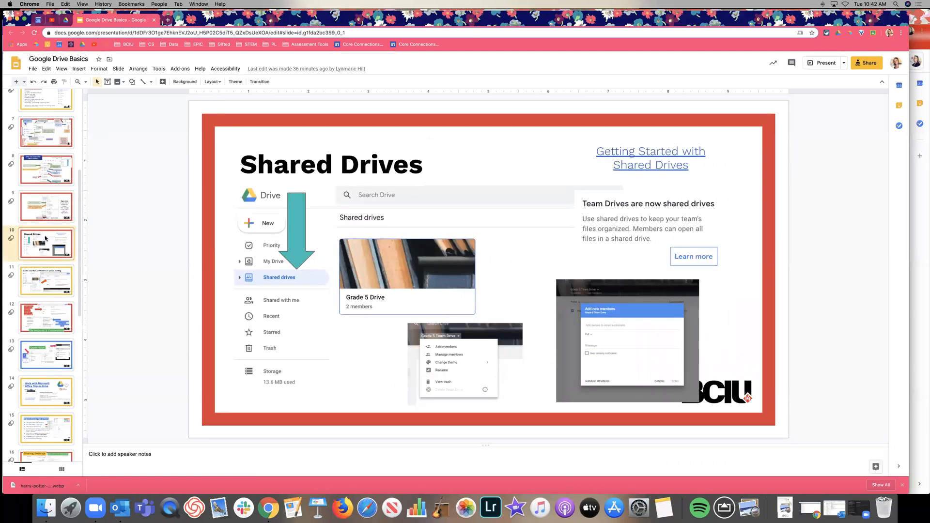
{"action": "key", "text": "Down"}
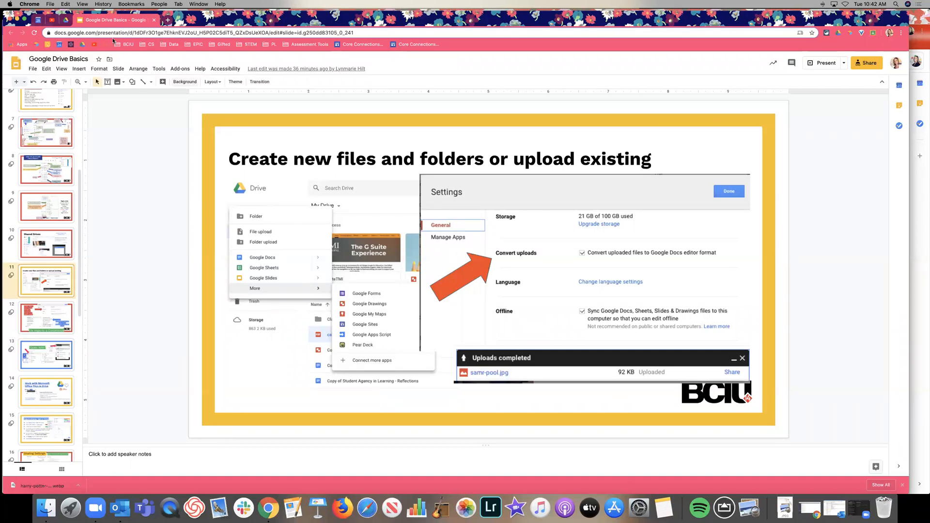
{"action": "left_click", "coordinate": [66, 20]}
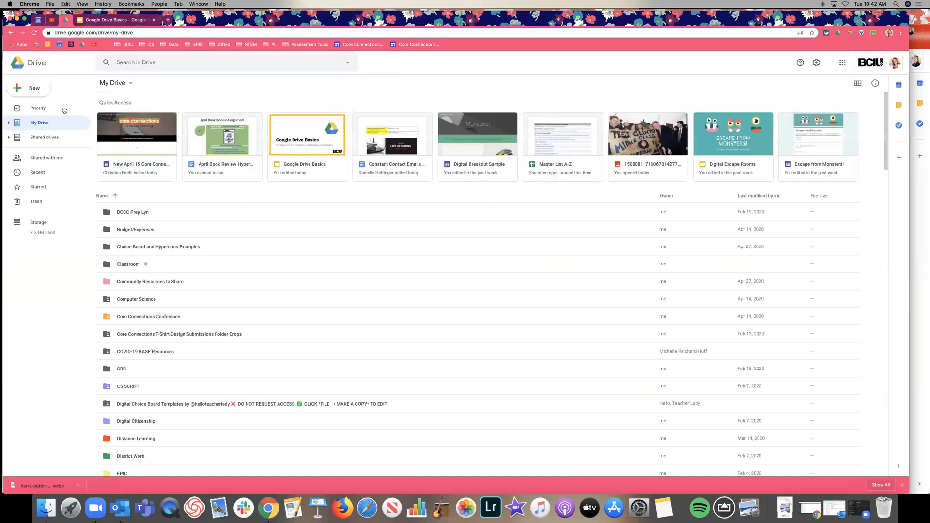
Step: Upload harry-potter-975362_1280.jpg from Downloads to My Drive and reveal it in the file list
{"action": "left_click", "coordinate": [38, 95]}
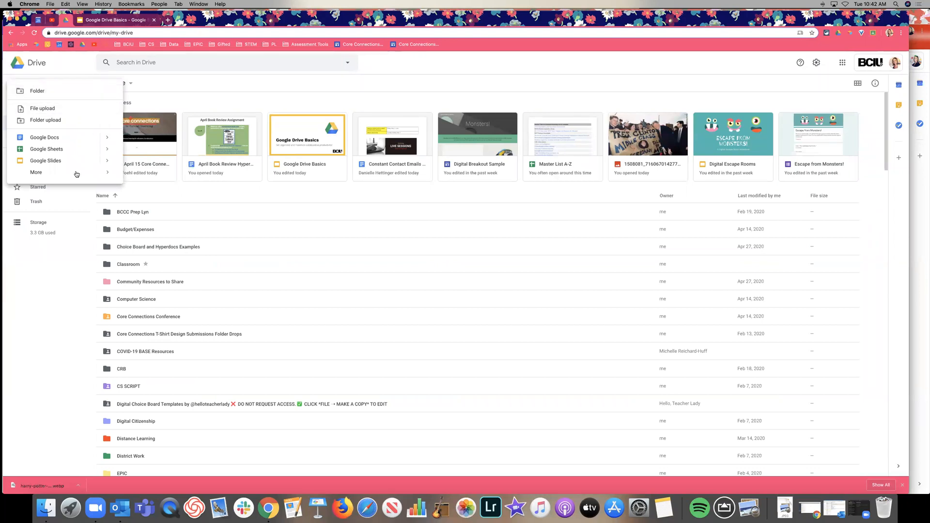
{"action": "mouse_move", "coordinate": [78, 175]}
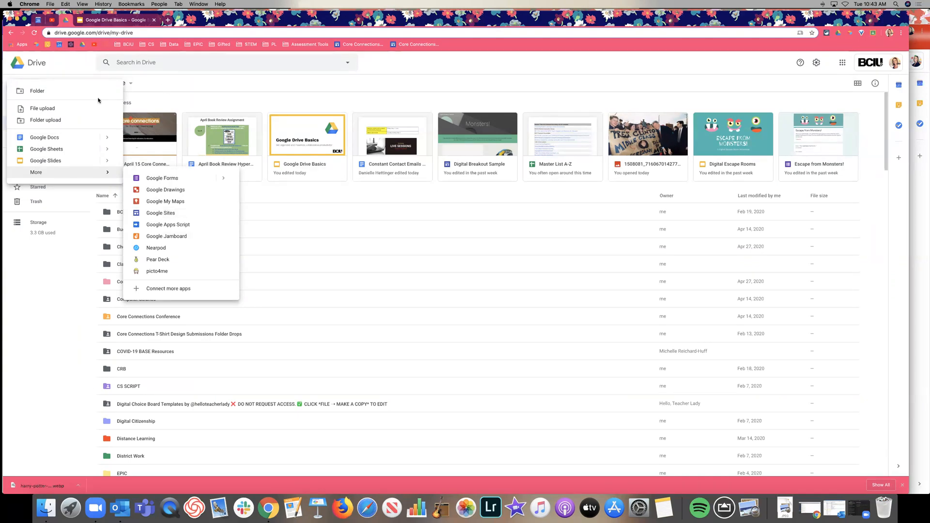
{"action": "left_click", "coordinate": [46, 111]}
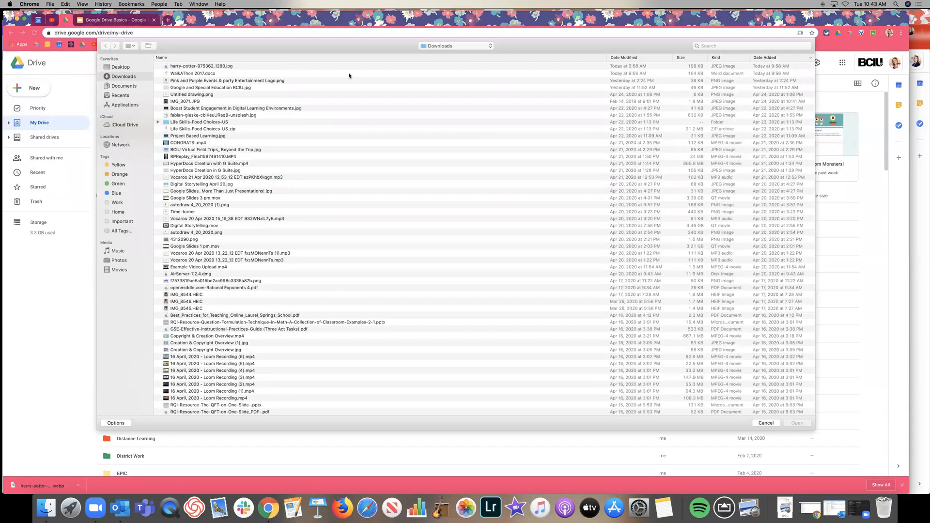
{"action": "left_click", "coordinate": [268, 67]}
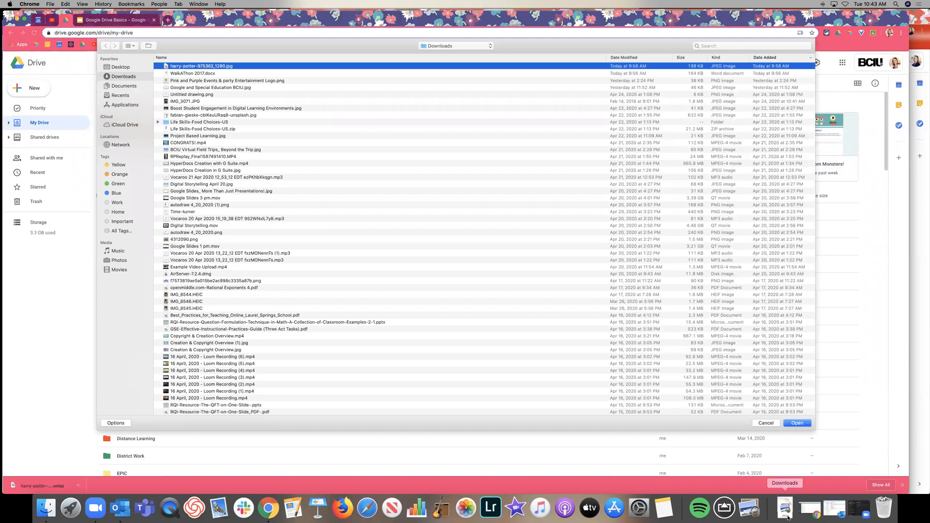
{"action": "left_click", "coordinate": [800, 423]}
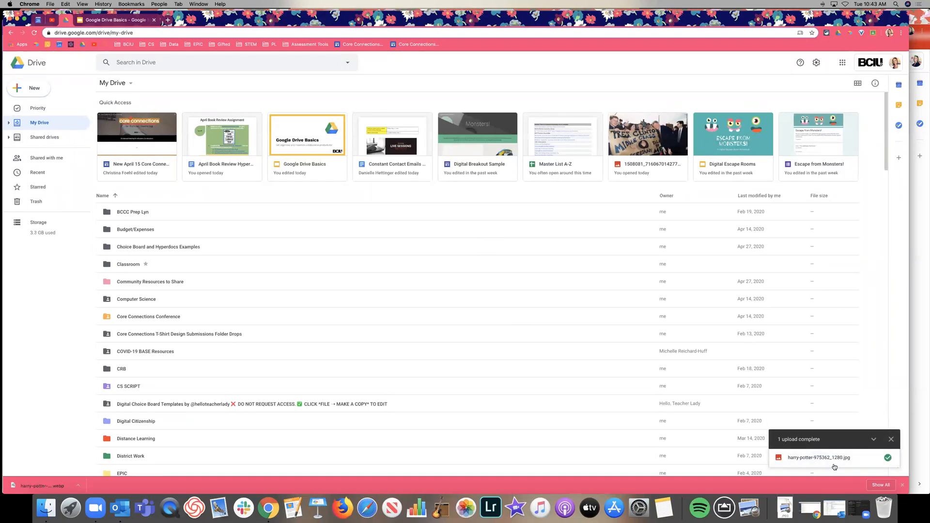
{"action": "left_click", "coordinate": [888, 458]}
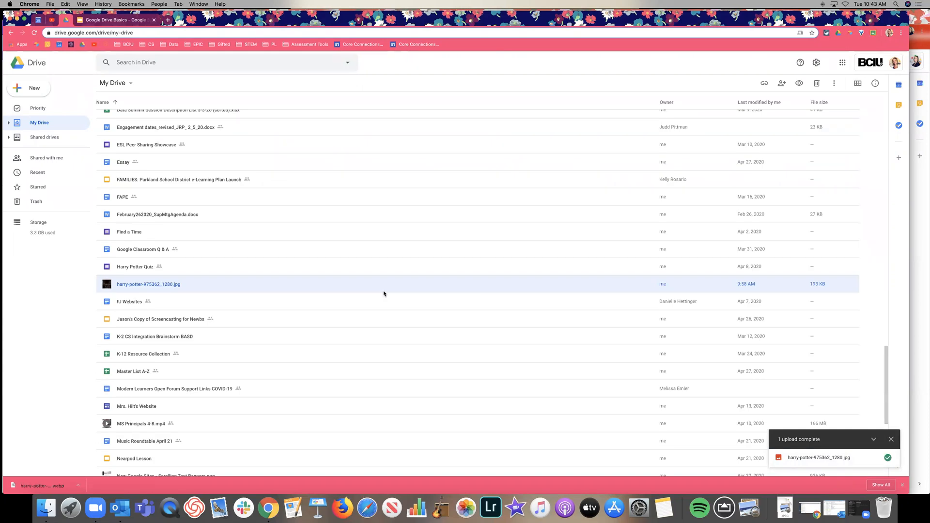
{"action": "double_click", "coordinate": [359, 288]}
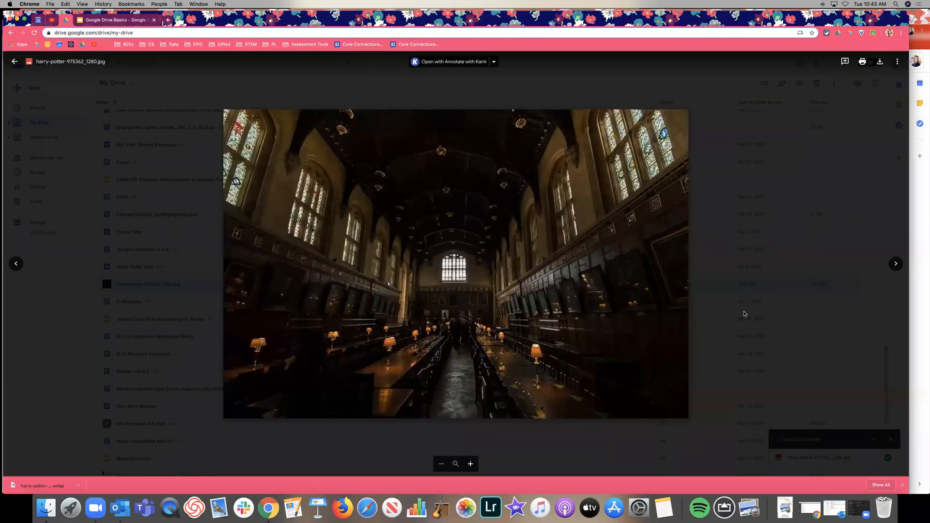
{"action": "left_click", "coordinate": [726, 310]}
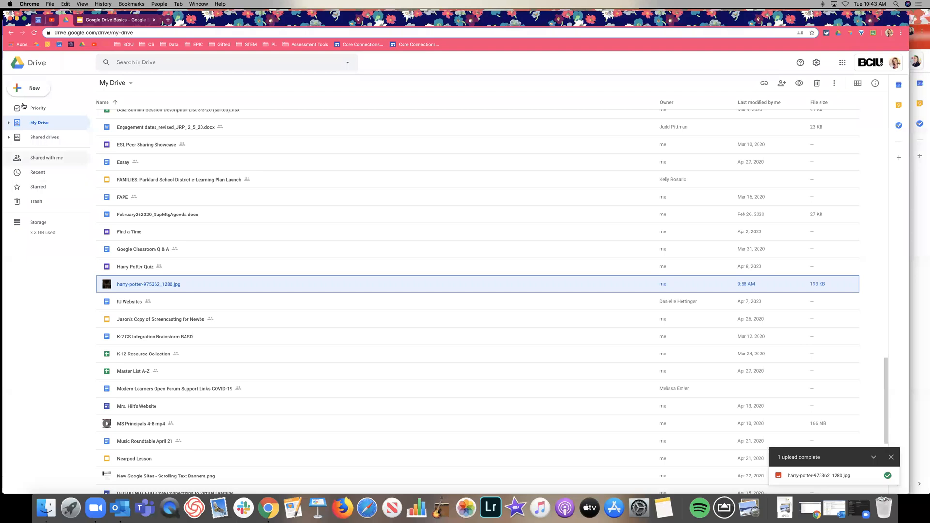
Step: Use Folder upload to send the Zoom folder from Documents into My Drive
{"action": "left_click", "coordinate": [37, 92]}
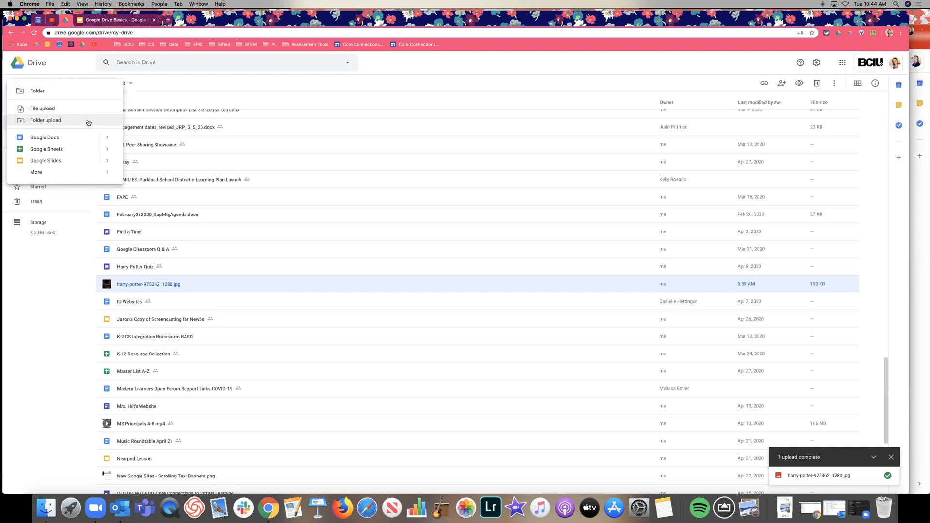
{"action": "left_click", "coordinate": [88, 122]}
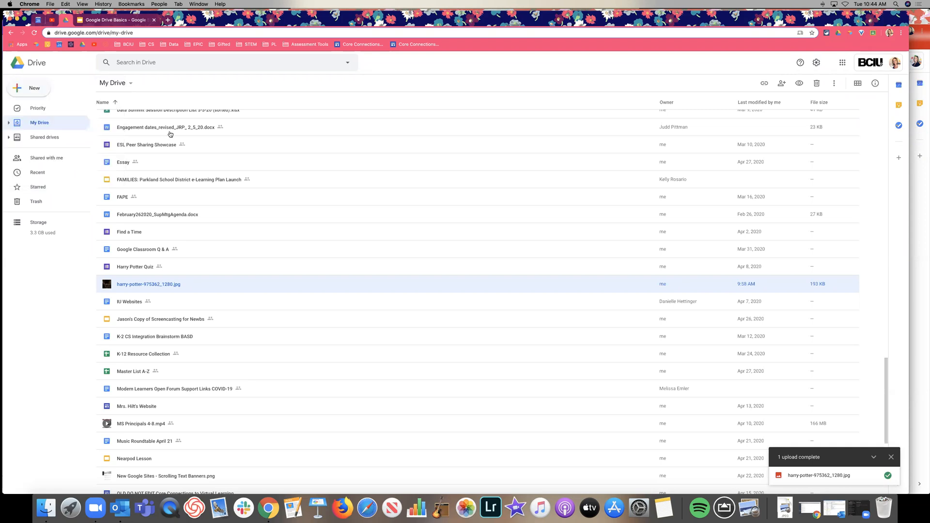
{"action": "scroll", "coordinate": [266, 169], "scroll_direction": "down", "scroll_amount": 2}
{"action": "scroll", "coordinate": [242, 145], "scroll_direction": "up", "scroll_amount": 2}
{"action": "key", "text": "super+shift+o"}
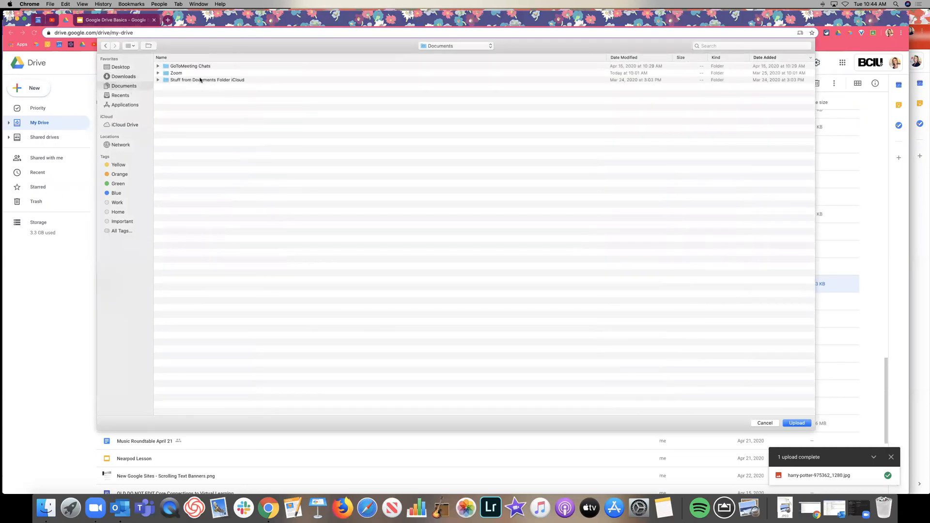
{"action": "left_click", "coordinate": [181, 74]}
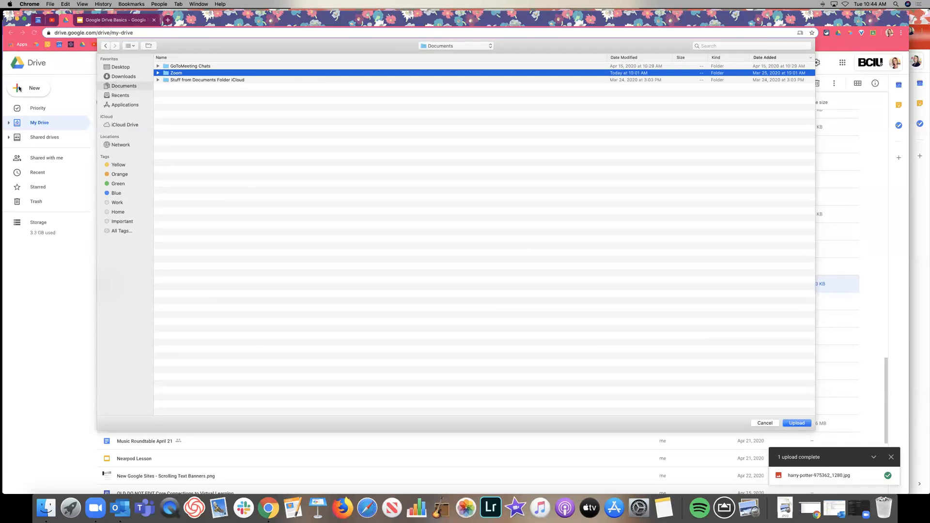
{"action": "left_click", "coordinate": [763, 423]}
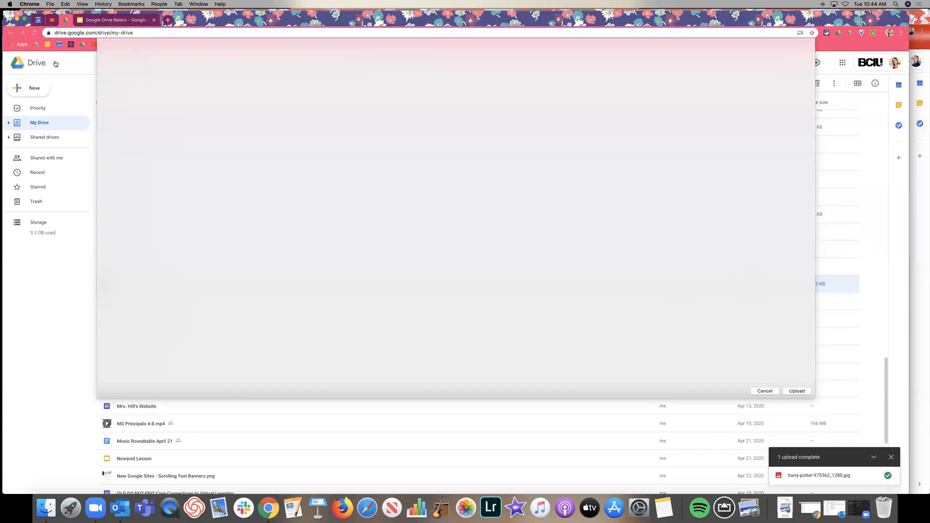
Step: Open a Finder Documents window beside Drive and drag the Zoom folder into My Drive
{"action": "left_click", "coordinate": [57, 507]}
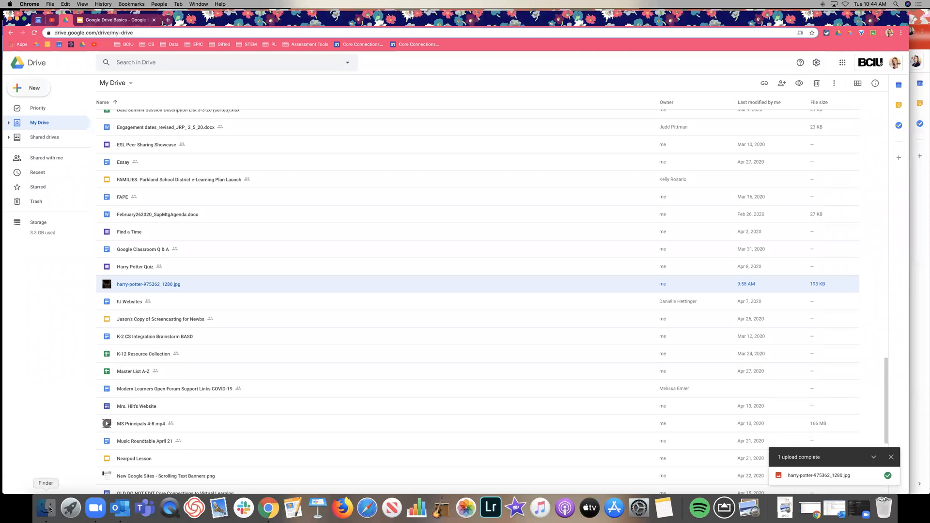
{"action": "left_click_drag", "start_coordinate": [699, 133], "coordinate": [728, 130]}
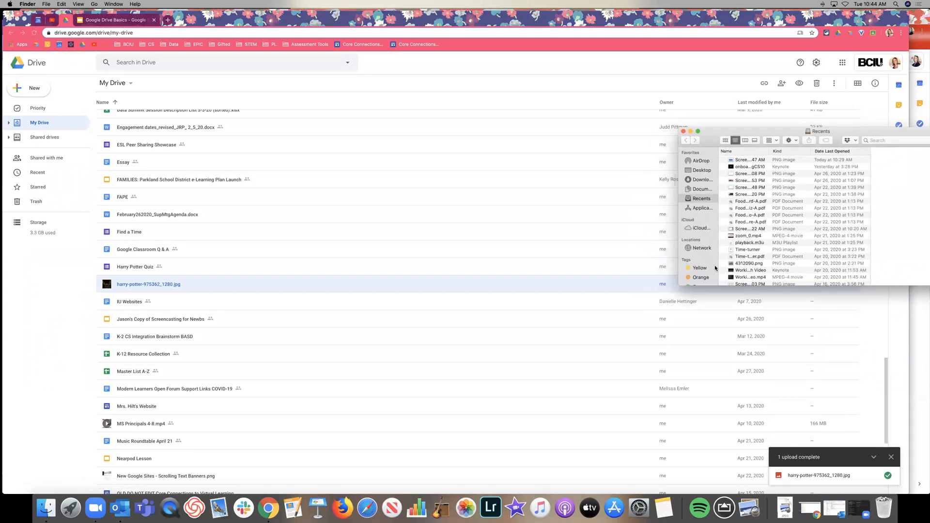
{"action": "left_click", "coordinate": [699, 190]}
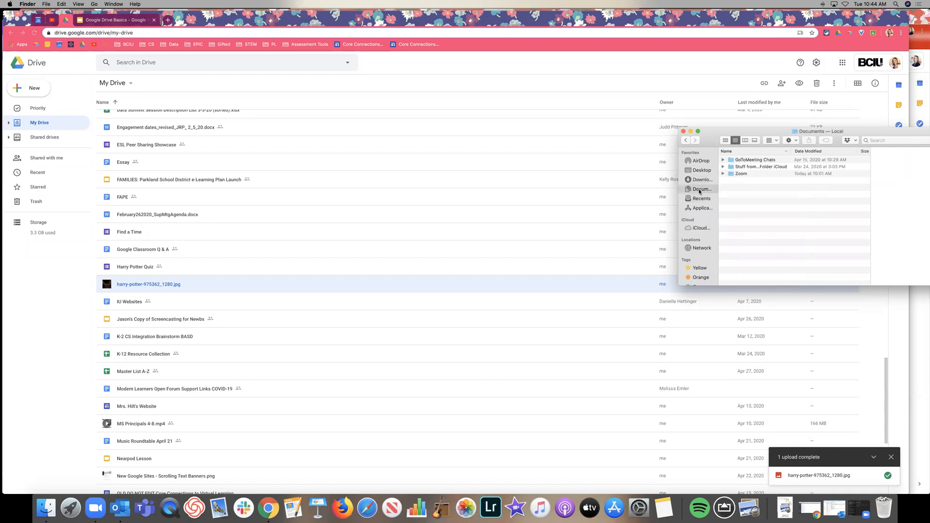
{"action": "left_click", "coordinate": [723, 173]}
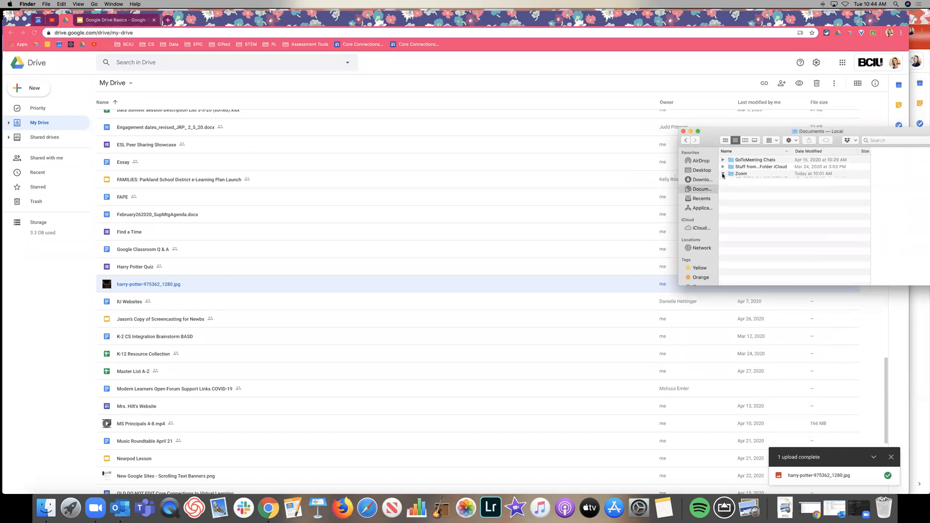
{"action": "left_click", "coordinate": [724, 174]}
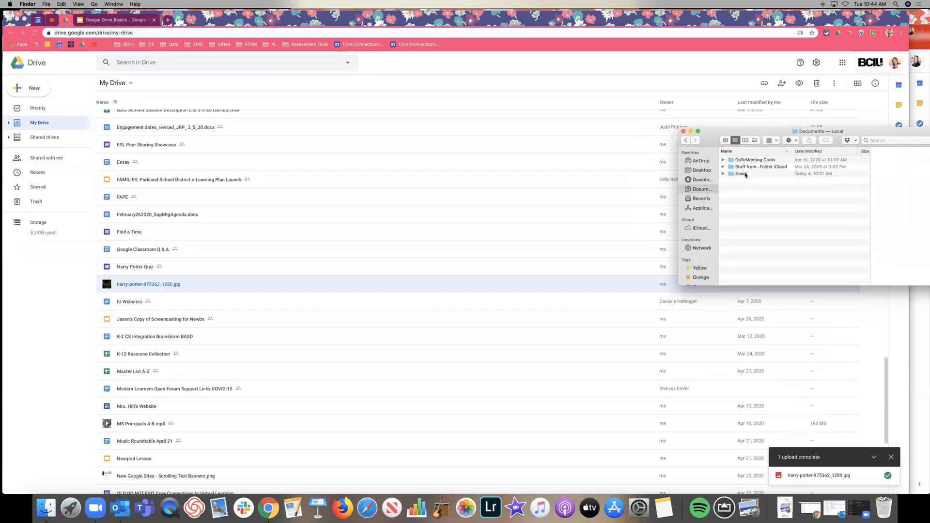
{"action": "left_click", "coordinate": [721, 174]}
{"action": "left_click_drag", "start_coordinate": [721, 174], "coordinate": [746, 210]}
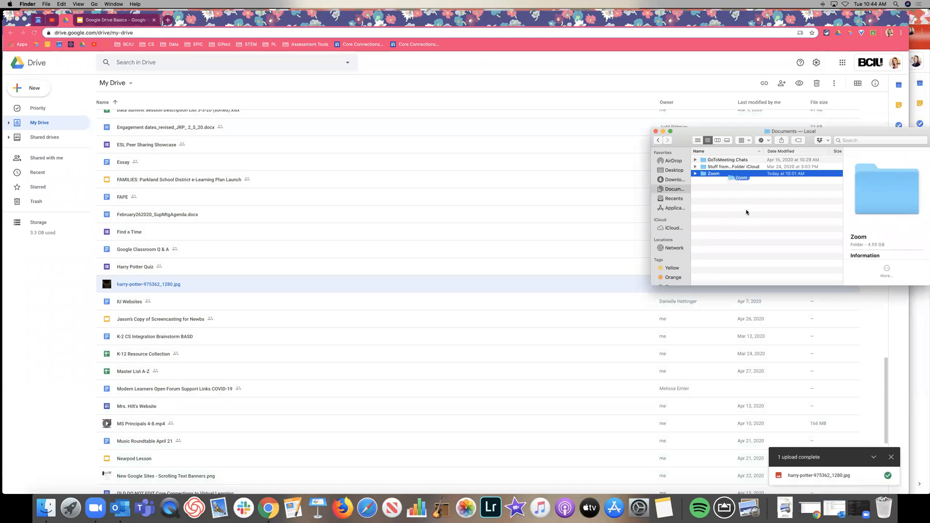
Step: Drag meeting_saved_chat.txt from a dated Zoom meeting subfolder into My Drive
{"action": "left_click", "coordinate": [723, 173]}
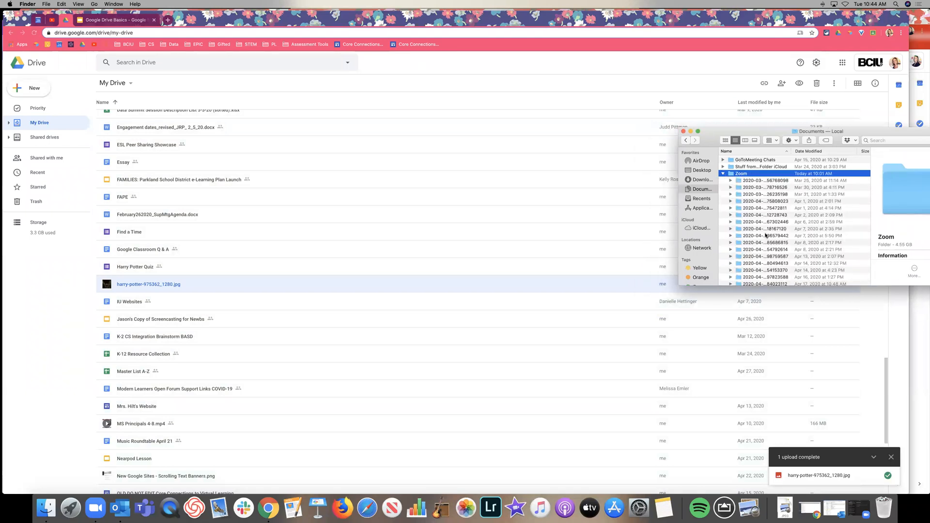
{"action": "scroll", "coordinate": [730, 227], "scroll_direction": "down", "scroll_amount": 3}
{"action": "left_click", "coordinate": [731, 227]}
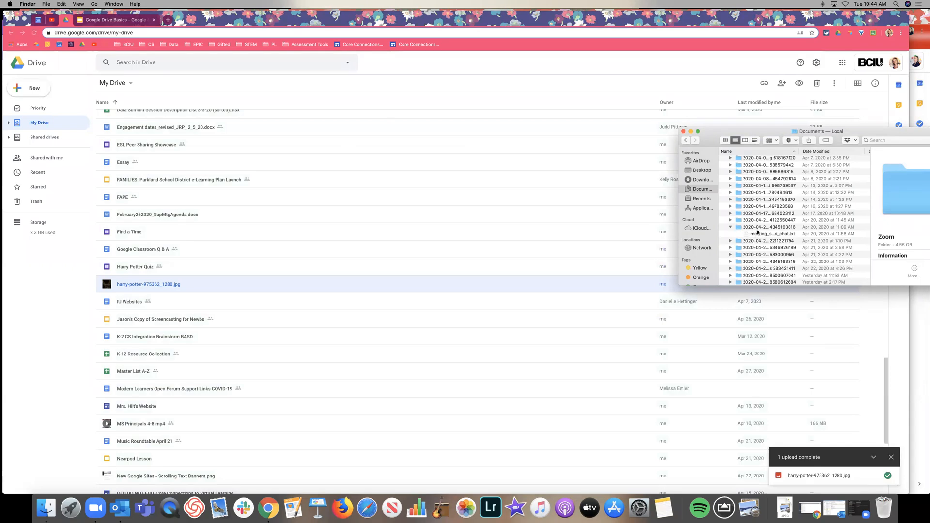
{"action": "left_click", "coordinate": [772, 234]}
{"action": "left_click_drag", "start_coordinate": [774, 236], "coordinate": [392, 122]}
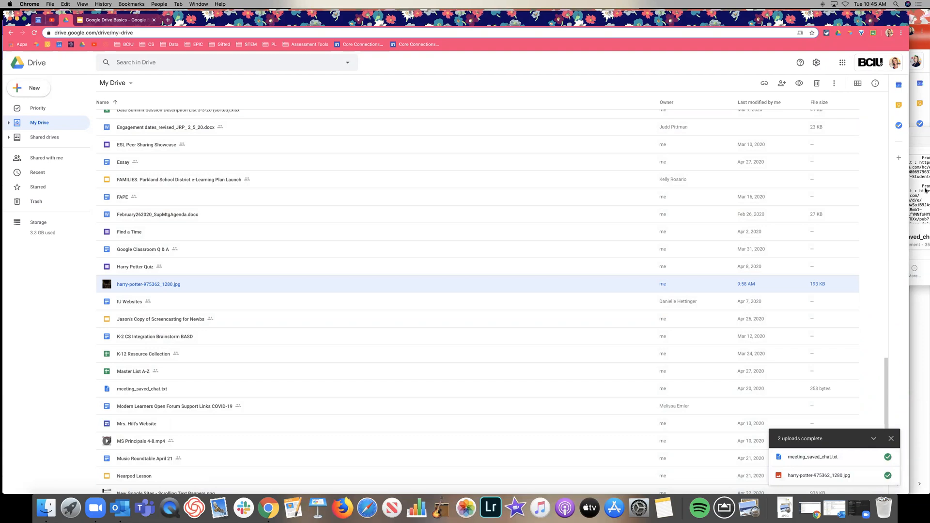
Step: Close the Finder Documents window and return to the top of My Drive
{"action": "left_click_drag", "start_coordinate": [923, 138], "coordinate": [693, 137]}
{"action": "left_click", "coordinate": [683, 131]}
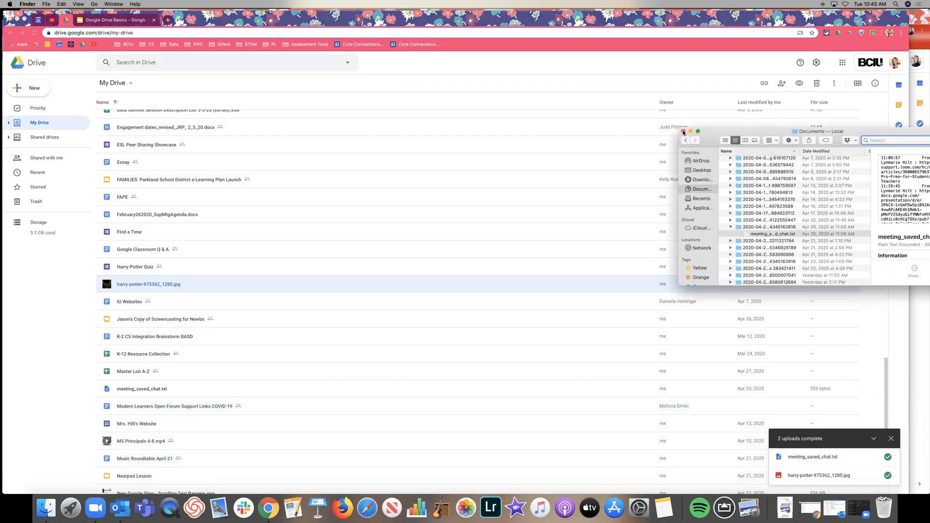
{"action": "left_click", "coordinate": [28, 124]}
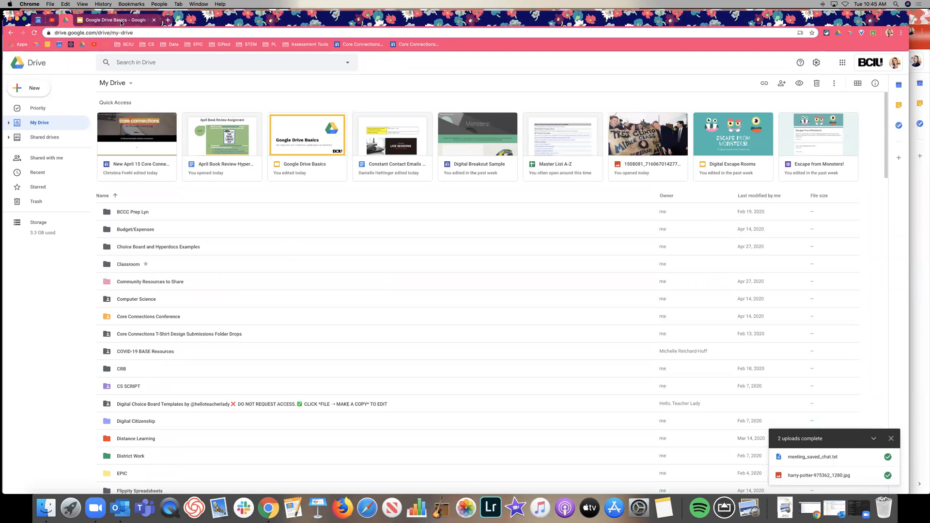
Step: Step through the File Imports, Open With, Microsoft Office files and Organizational Tips slides
{"action": "left_click", "coordinate": [37, 319]}
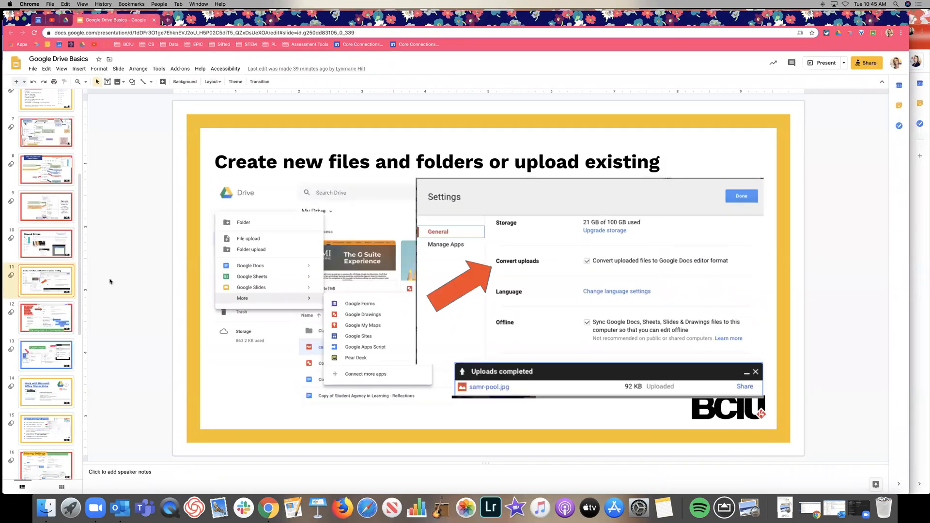
{"action": "left_click", "coordinate": [55, 343]}
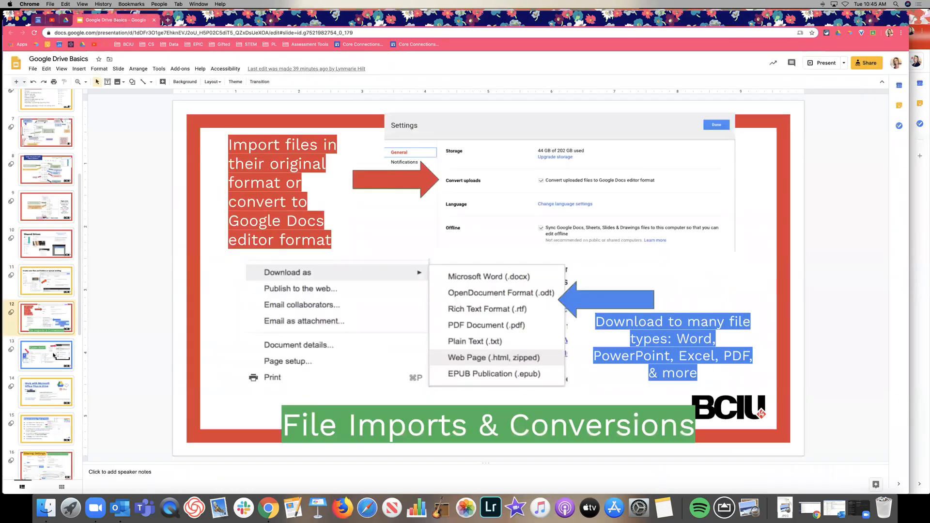
{"action": "left_click", "coordinate": [46, 397]}
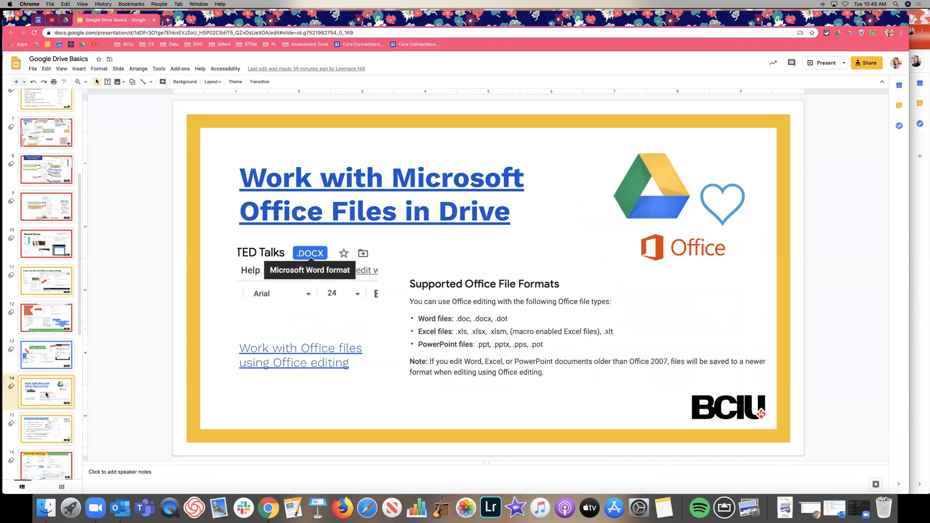
{"action": "scroll", "coordinate": [46, 395], "scroll_direction": "down", "scroll_amount": 2}
{"action": "left_click", "coordinate": [46, 394]}
{"action": "scroll", "coordinate": [51, 313], "scroll_direction": "up", "scroll_amount": 1}
Step: Go back to the File Imports & Conversions slide, present it full screen, then exit
{"action": "left_click", "coordinate": [50, 313]}
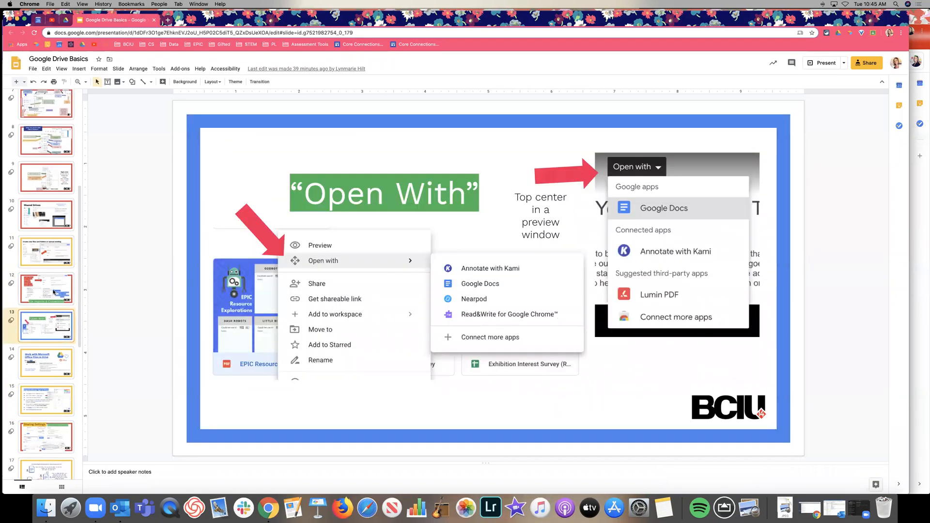
{"action": "left_click", "coordinate": [55, 292]}
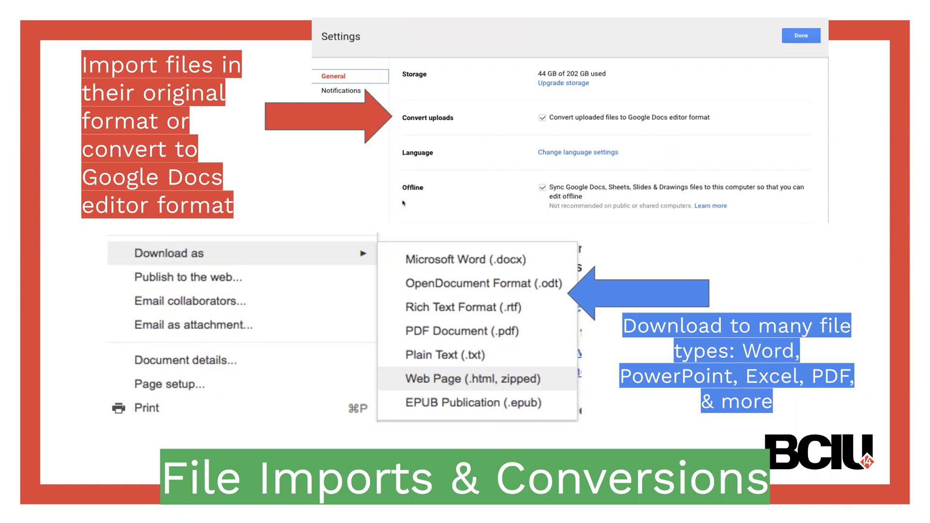
{"action": "key", "text": "Escape"}
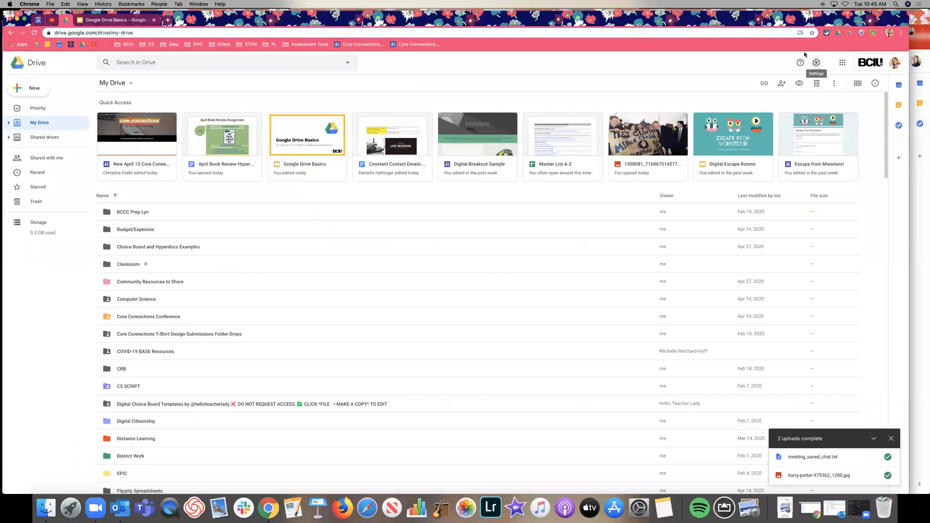
Step: Open Drive Settings and review General: storage, Convert uploads, Offline, Density and Suggestions
{"action": "left_click", "coordinate": [817, 63]}
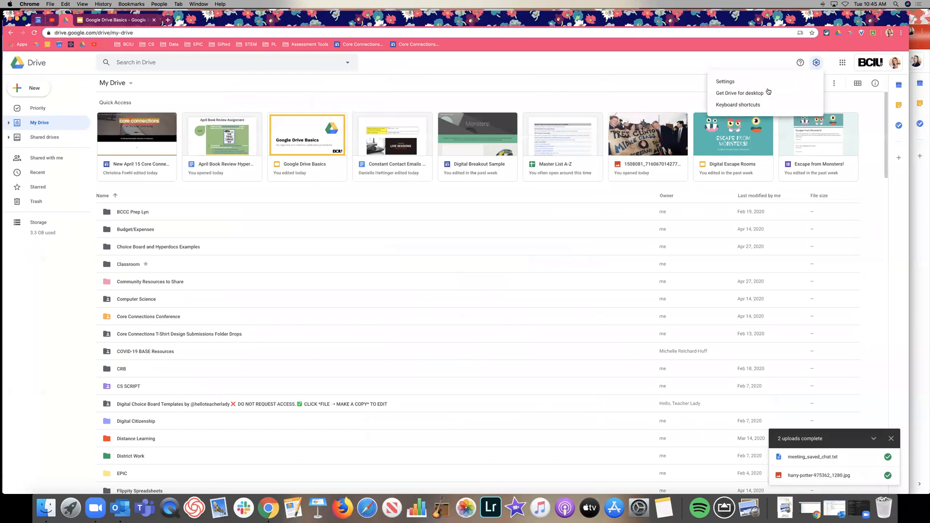
{"action": "left_click", "coordinate": [768, 85]}
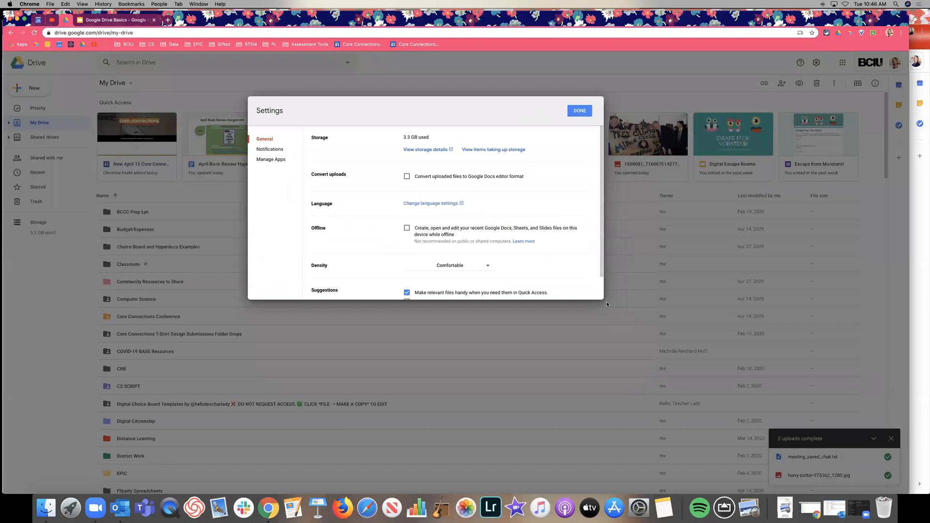
{"action": "scroll", "coordinate": [602, 298], "scroll_direction": "down", "scroll_amount": 2}
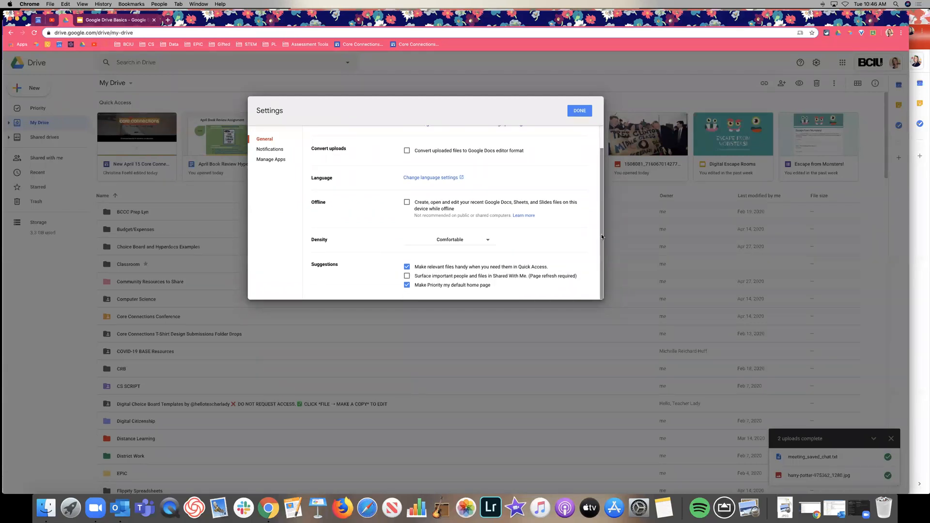
{"action": "scroll", "coordinate": [601, 234], "scroll_direction": "up", "scroll_amount": 2}
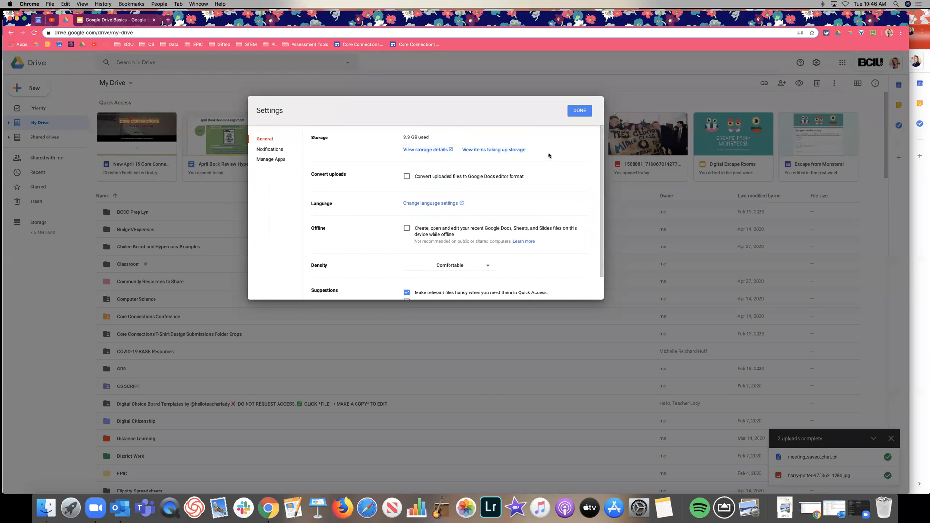
{"action": "scroll", "coordinate": [549, 155], "scroll_direction": "down", "scroll_amount": 1}
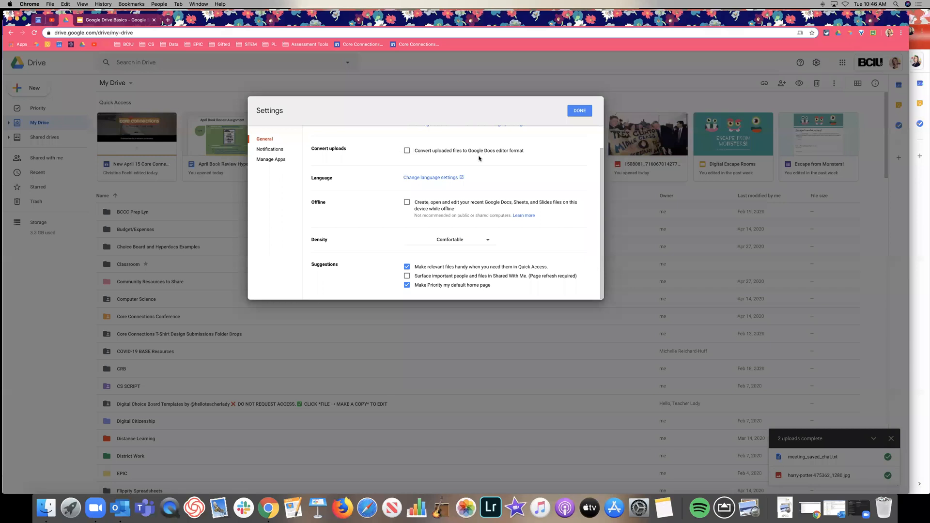
Step: Switch to another Chrome profile's Drive and open its Settings for comparison
{"action": "left_click", "coordinate": [159, 3]}
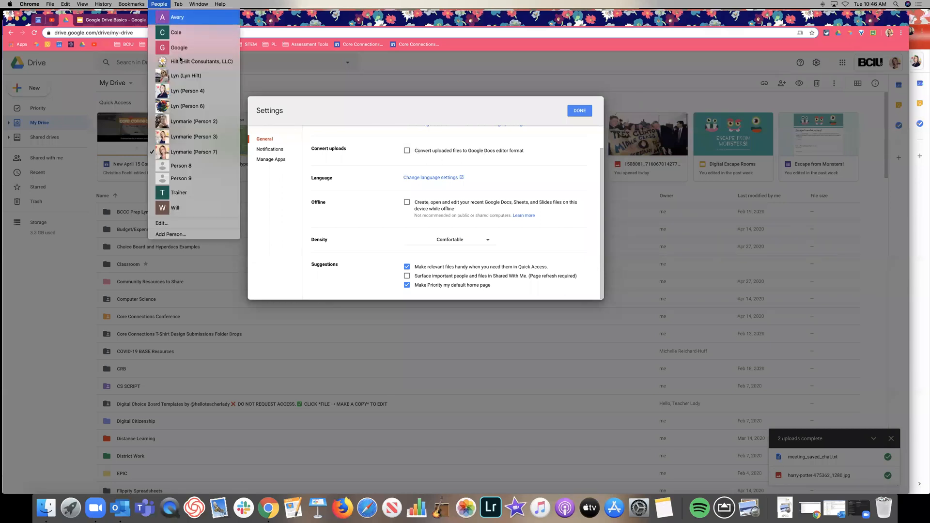
{"action": "left_click", "coordinate": [189, 62]}
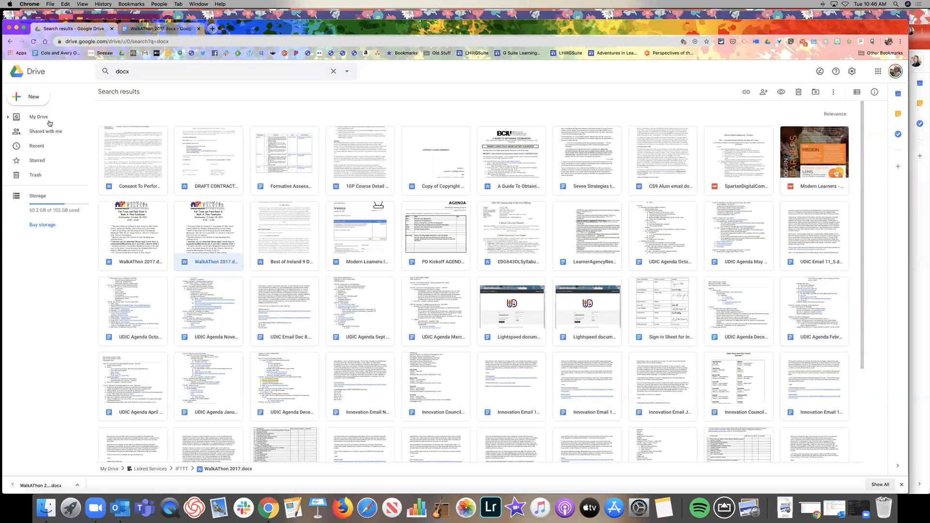
{"action": "left_click", "coordinate": [30, 117]}
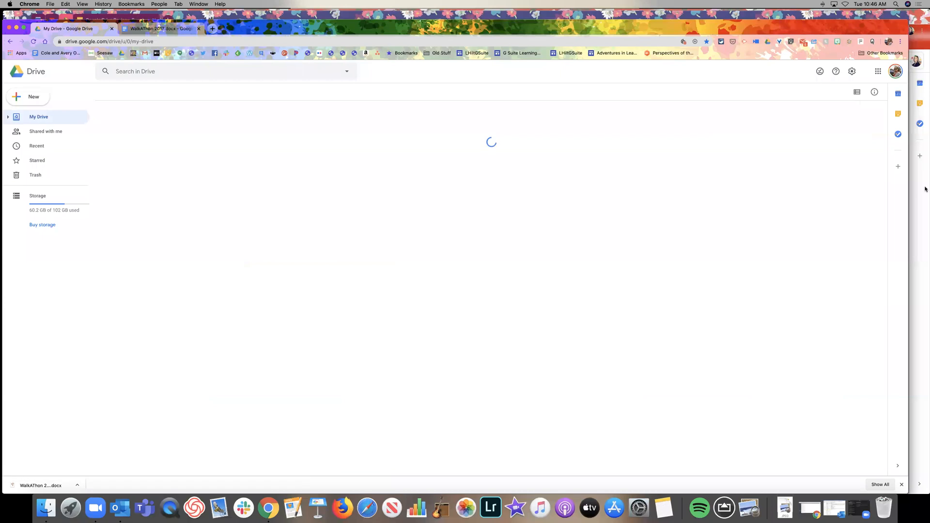
{"action": "left_click", "coordinate": [852, 71]}
{"action": "left_click", "coordinate": [835, 89]}
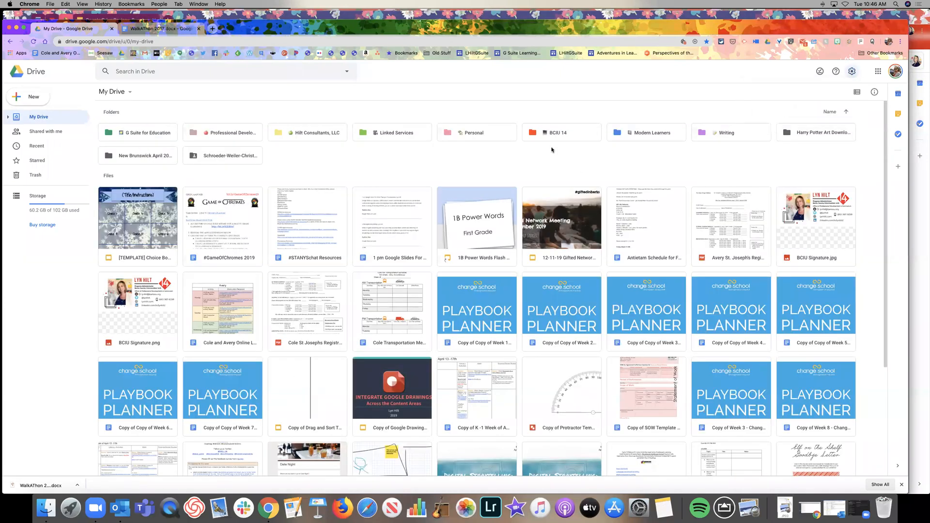
{"action": "scroll", "coordinate": [595, 258], "scroll_direction": "down", "scroll_amount": 1}
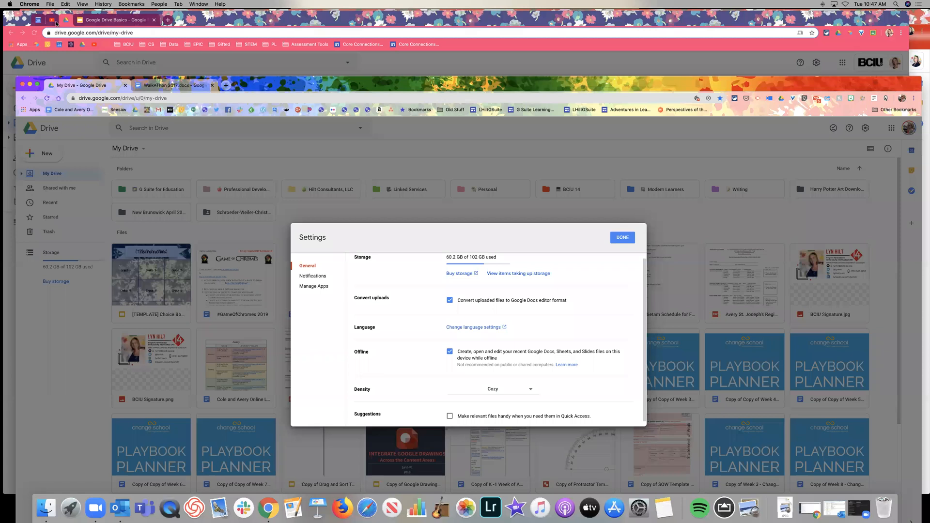
Step: Back in the original account's settings, turn on converting uploads to Google Docs editor format
{"action": "left_click", "coordinate": [60, 22]}
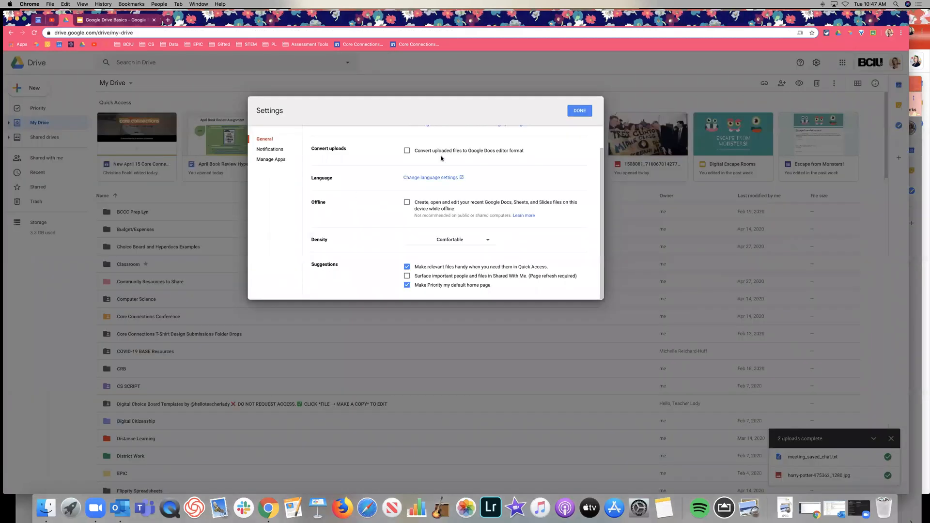
{"action": "scroll", "coordinate": [440, 157], "scroll_direction": "up", "scroll_amount": 1}
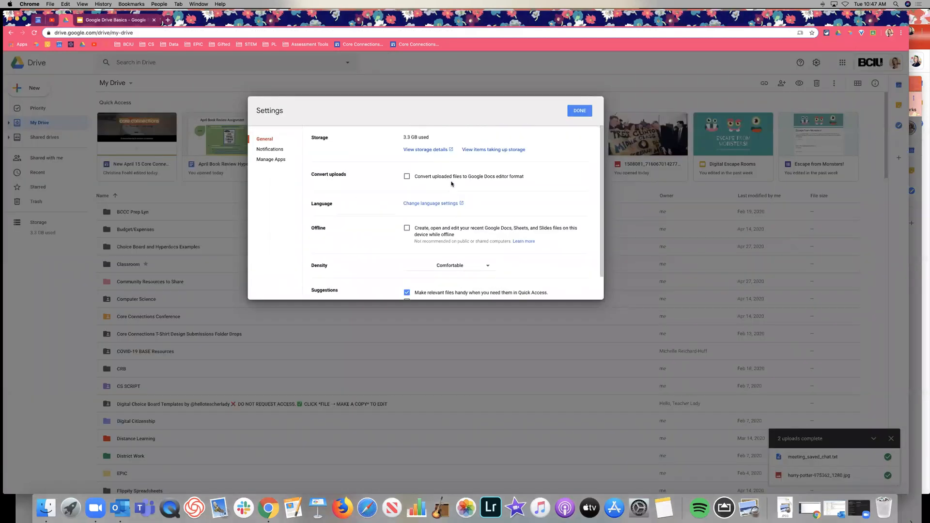
{"action": "left_click", "coordinate": [407, 177]}
Step: Save the settings, then upload WalkAThon 2017.docx from Downloads into My Drive
{"action": "left_click", "coordinate": [574, 112]}
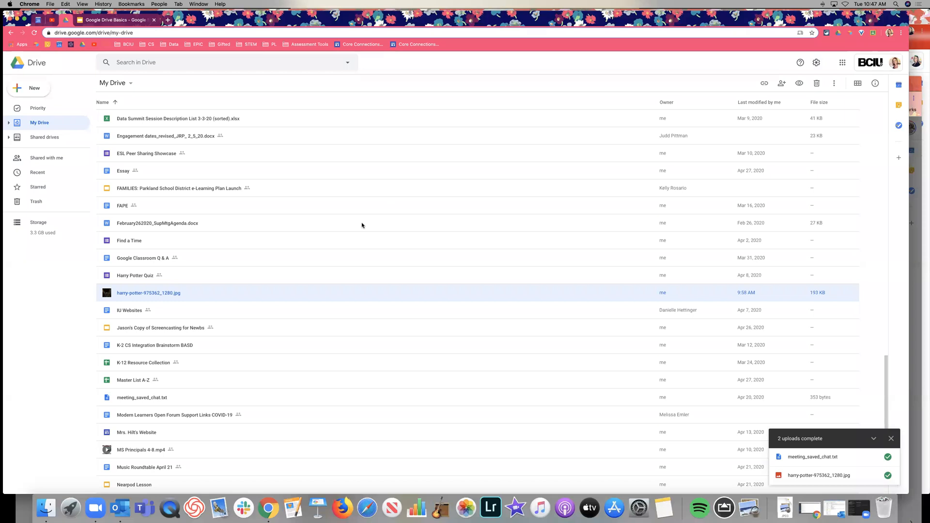
{"action": "scroll", "coordinate": [362, 224], "scroll_direction": "up", "scroll_amount": 15}
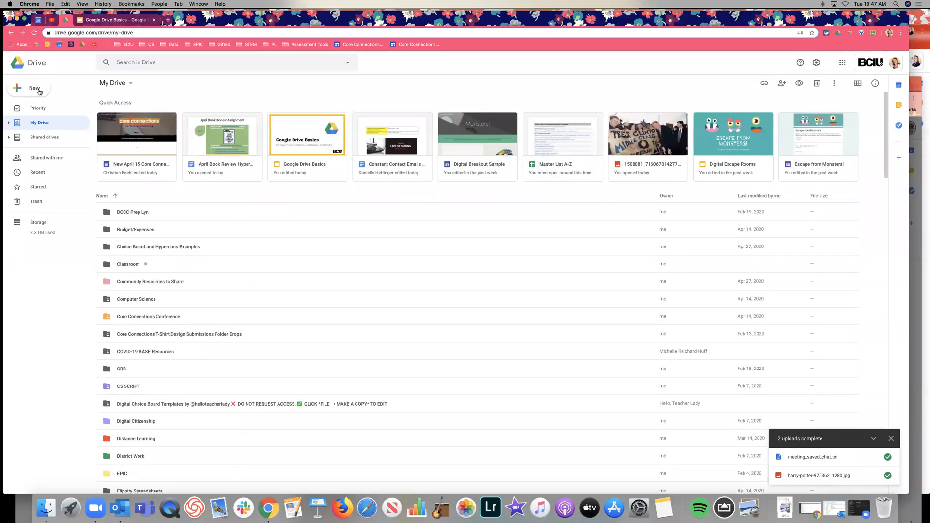
{"action": "left_click", "coordinate": [39, 91]}
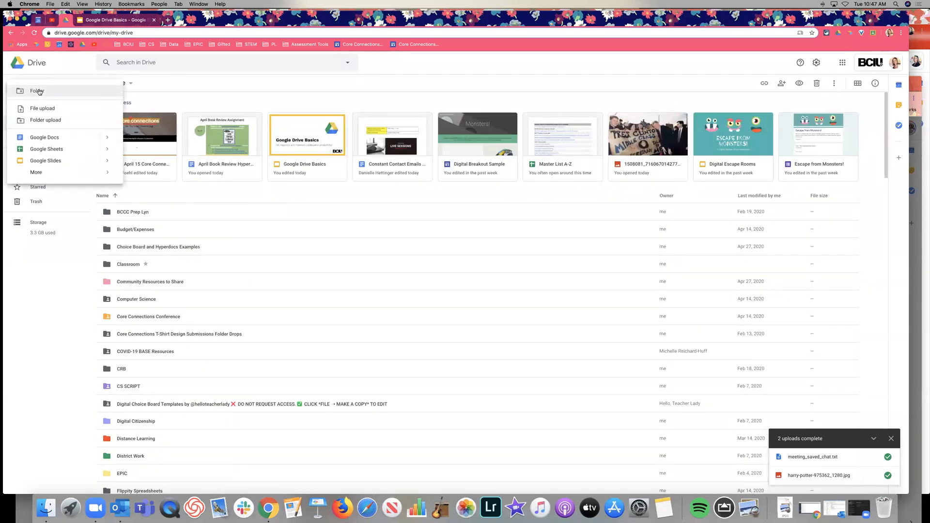
{"action": "left_click", "coordinate": [52, 110]}
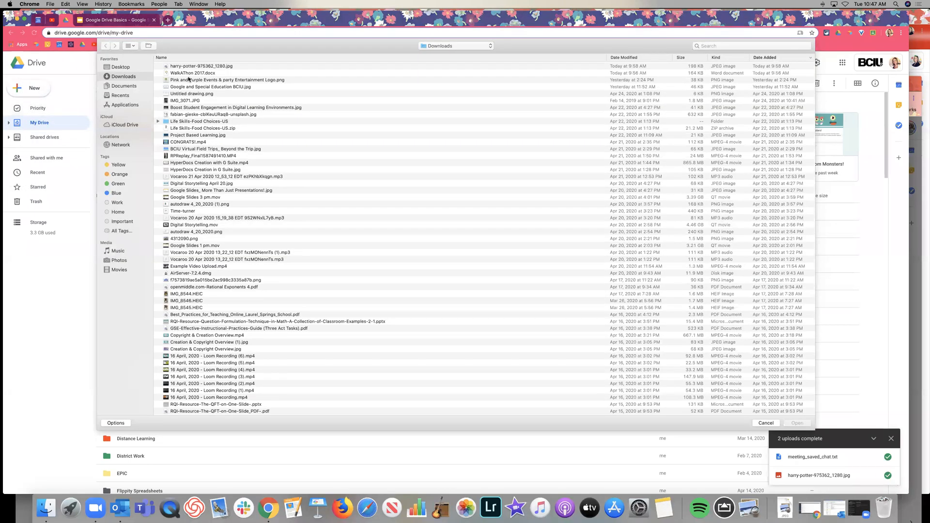
{"action": "left_click", "coordinate": [190, 74]}
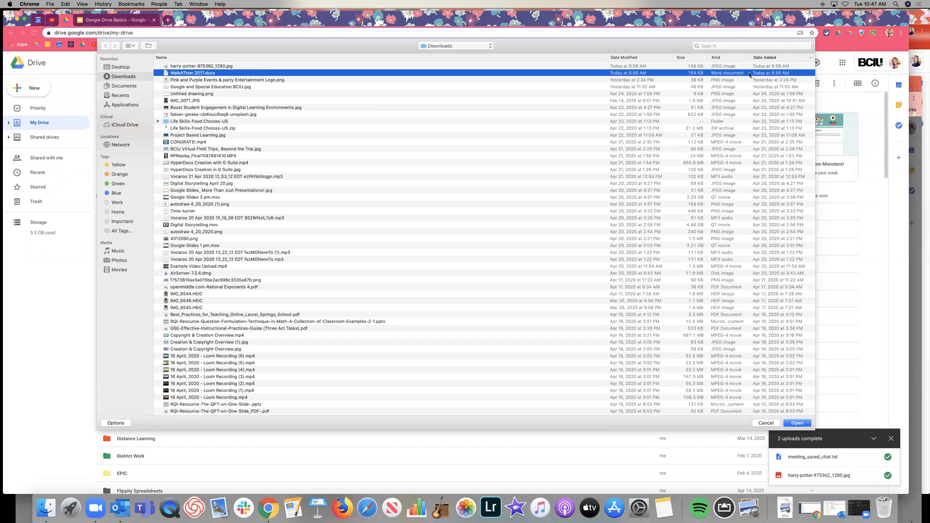
{"action": "left_click", "coordinate": [797, 424]}
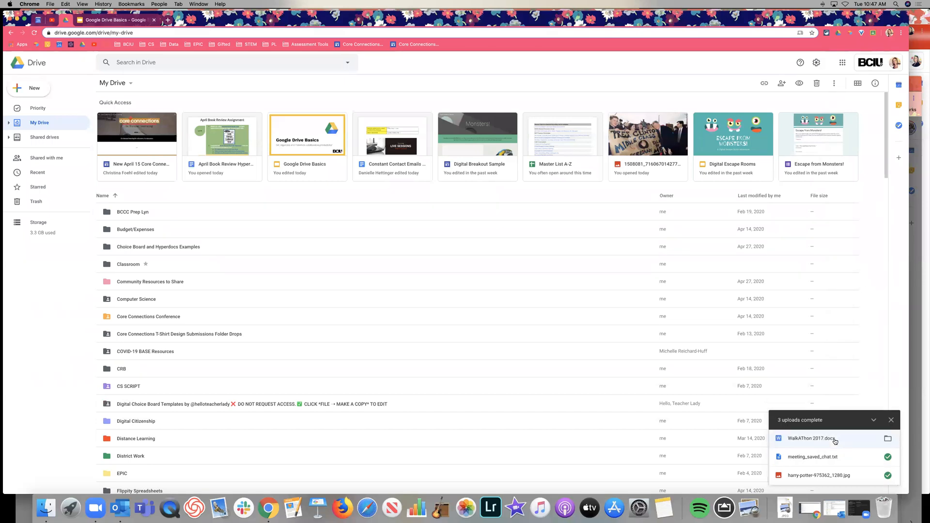
Step: Preview the uploaded WalkAThon 2017.docx and scroll through the flyer
{"action": "left_click", "coordinate": [835, 440]}
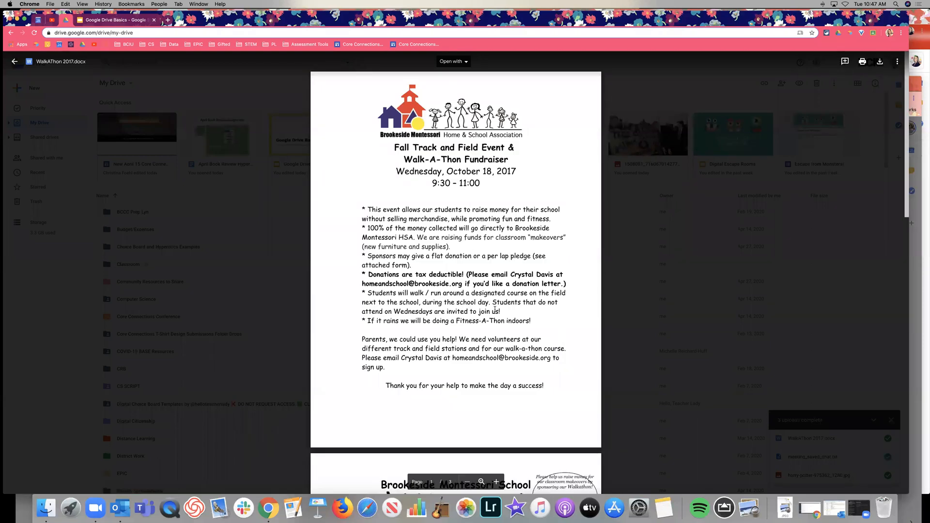
{"action": "scroll", "coordinate": [494, 309], "scroll_direction": "down", "scroll_amount": 10}
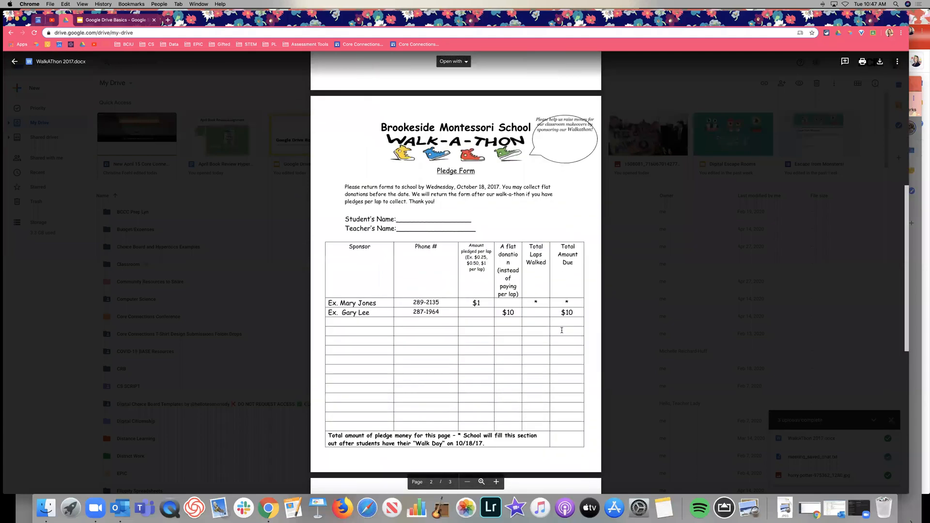
{"action": "scroll", "coordinate": [562, 330], "scroll_direction": "down", "scroll_amount": 5}
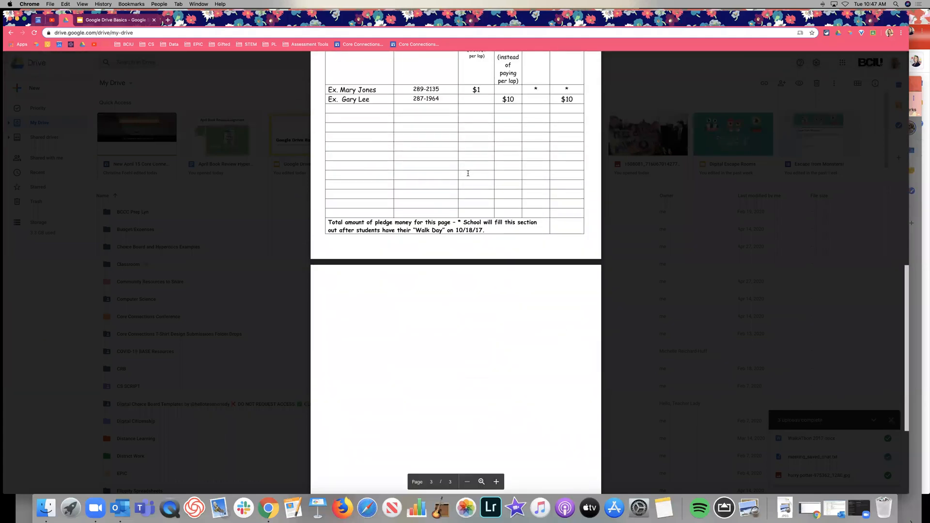
{"action": "scroll", "coordinate": [446, 317], "scroll_direction": "down", "scroll_amount": 3}
{"action": "scroll", "coordinate": [447, 318], "scroll_direction": "up", "scroll_amount": 20}
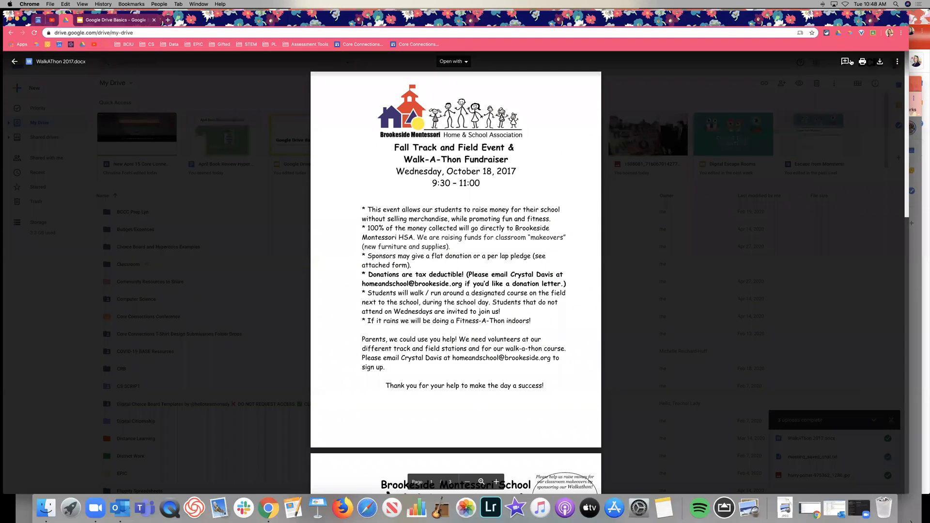
Step: Start and cancel a comment, then show the Open with app list for the file
{"action": "left_click", "coordinate": [845, 61]}
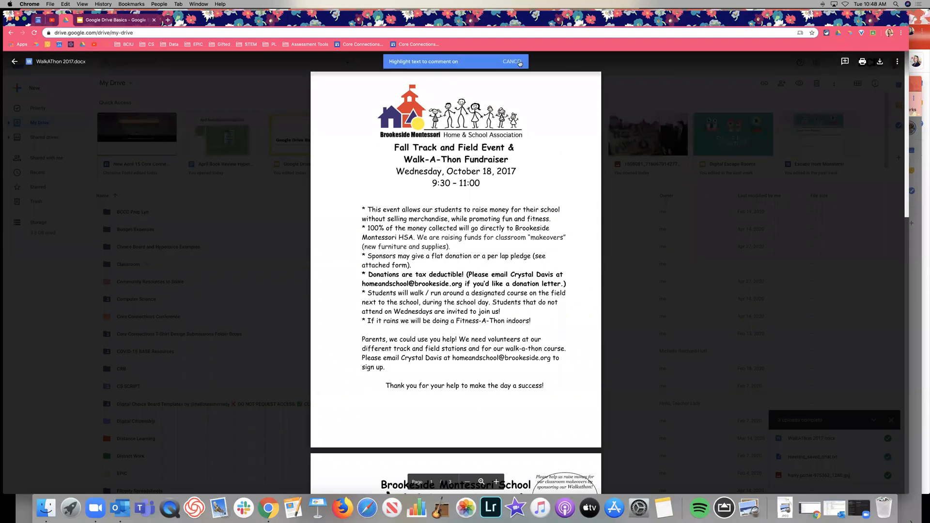
{"action": "left_click", "coordinate": [516, 66]}
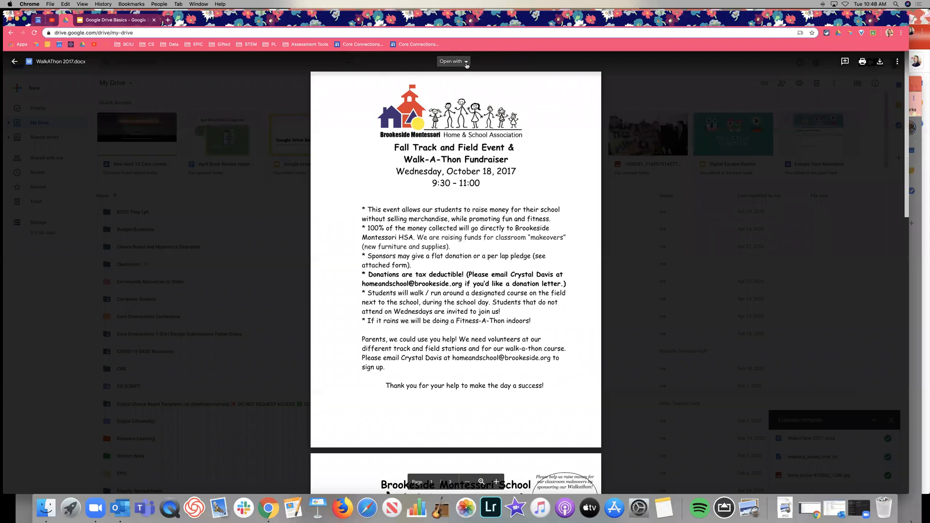
{"action": "left_click", "coordinate": [467, 62]}
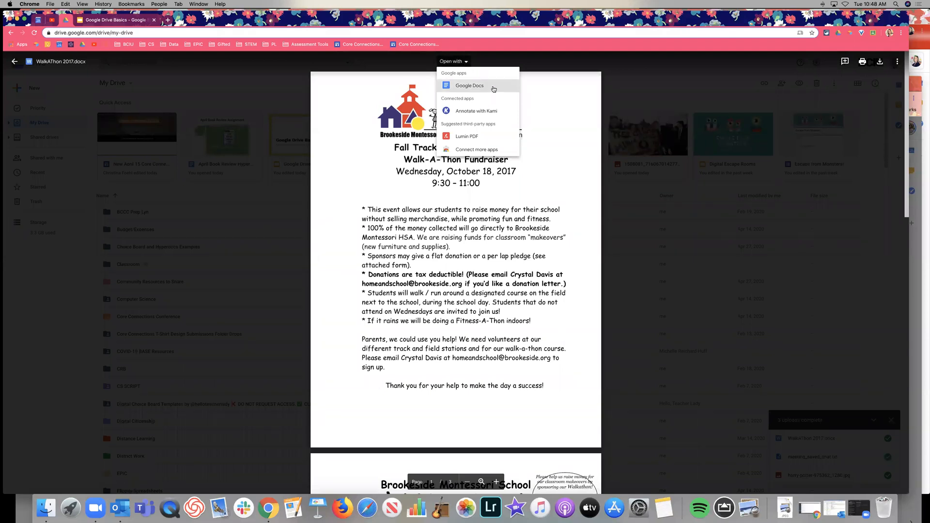
Step: Open WalkAThon 2017 in Google Docs and look over the flyer and pledge form
{"action": "left_click", "coordinate": [493, 88]}
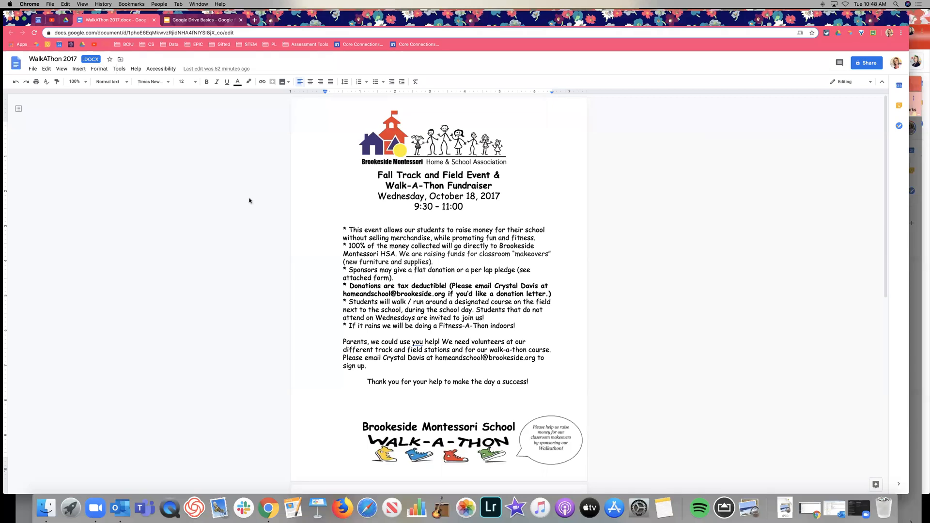
{"action": "left_click", "coordinate": [518, 204]}
{"action": "scroll", "coordinate": [429, 183], "scroll_direction": "down", "scroll_amount": 6}
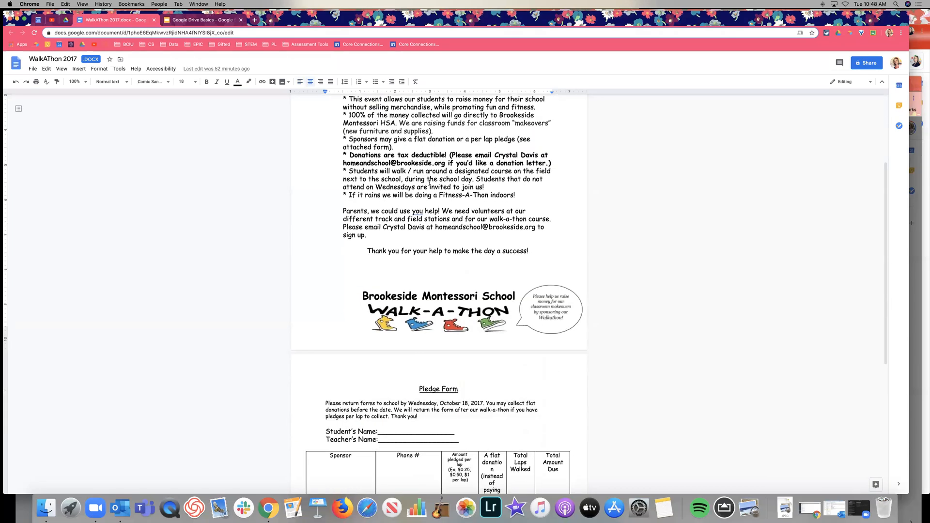
{"action": "scroll", "coordinate": [487, 322], "scroll_direction": "down", "scroll_amount": 2}
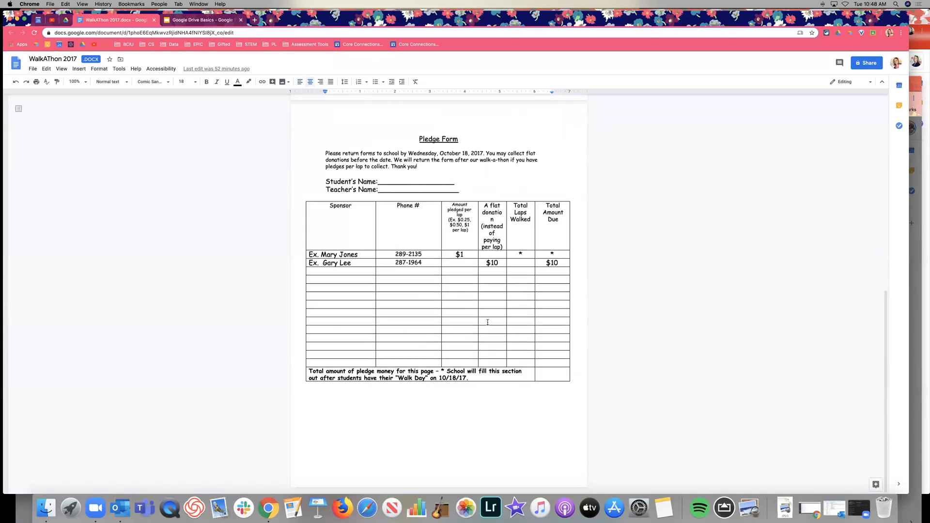
{"action": "scroll", "coordinate": [487, 322], "scroll_direction": "up", "scroll_amount": 8}
Step: Add 'r' after 'you' so the flyer line reads 'use your help!'
{"action": "left_click", "coordinate": [402, 286]}
{"action": "scroll", "coordinate": [402, 286], "scroll_direction": "down", "scroll_amount": 2}
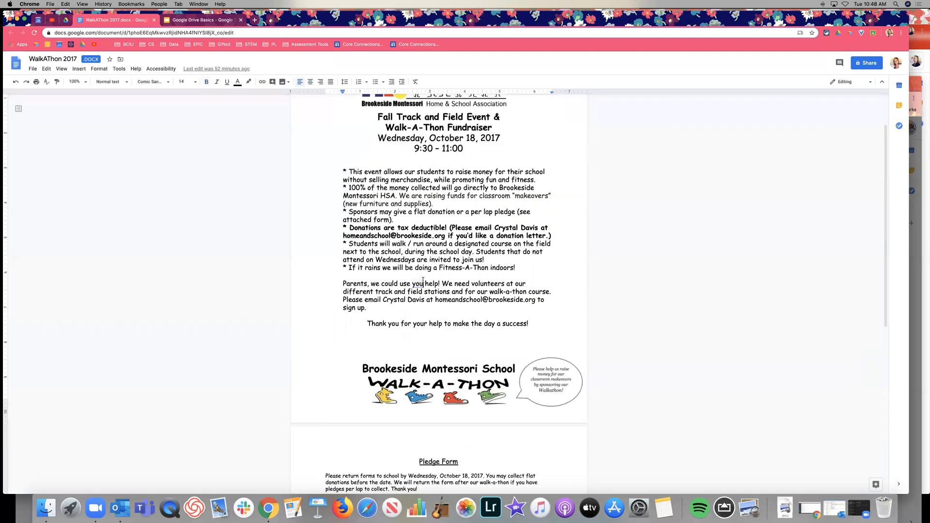
{"action": "left_click", "coordinate": [423, 283]}
{"action": "type", "text": "r"}
{"action": "scroll", "coordinate": [481, 286], "scroll_direction": "up", "scroll_amount": 2}
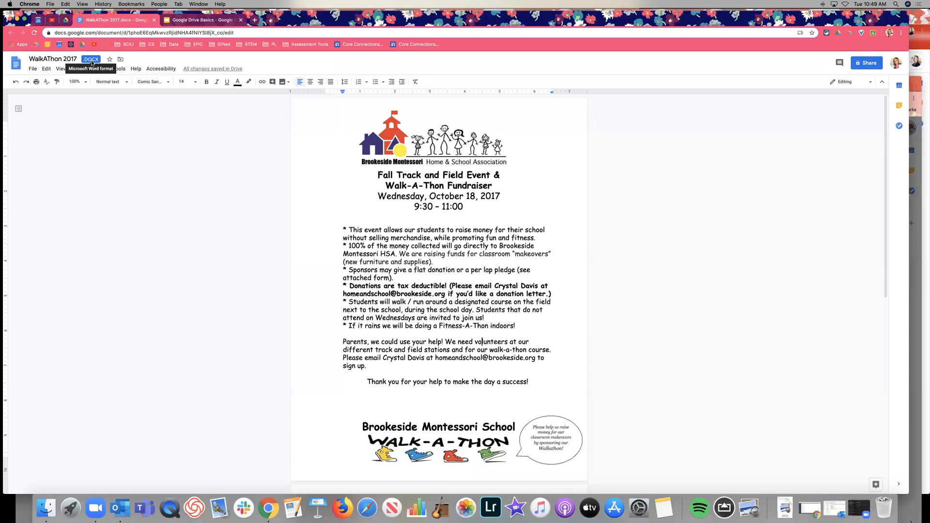
Step: Switch to the Google Drive Basics deck and show slide 13, 'Open With'
{"action": "left_click", "coordinate": [185, 20]}
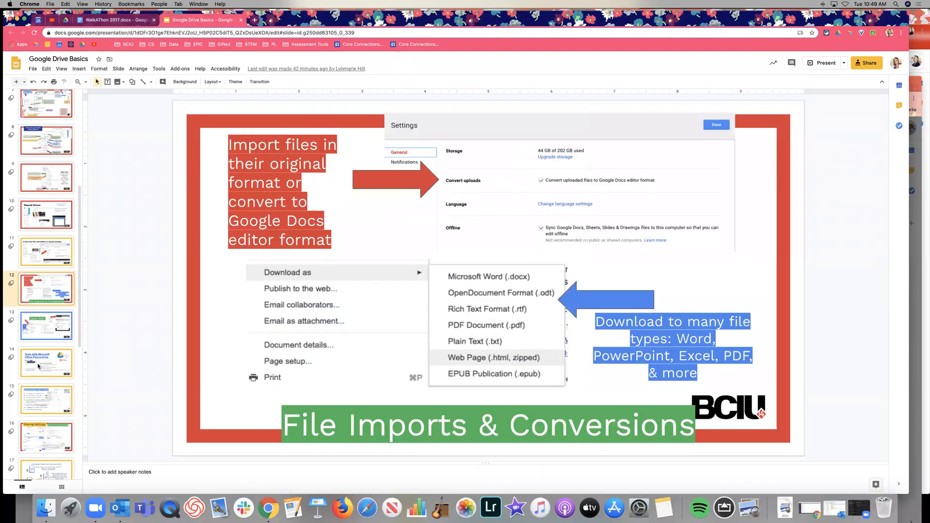
{"action": "left_click", "coordinate": [43, 354]}
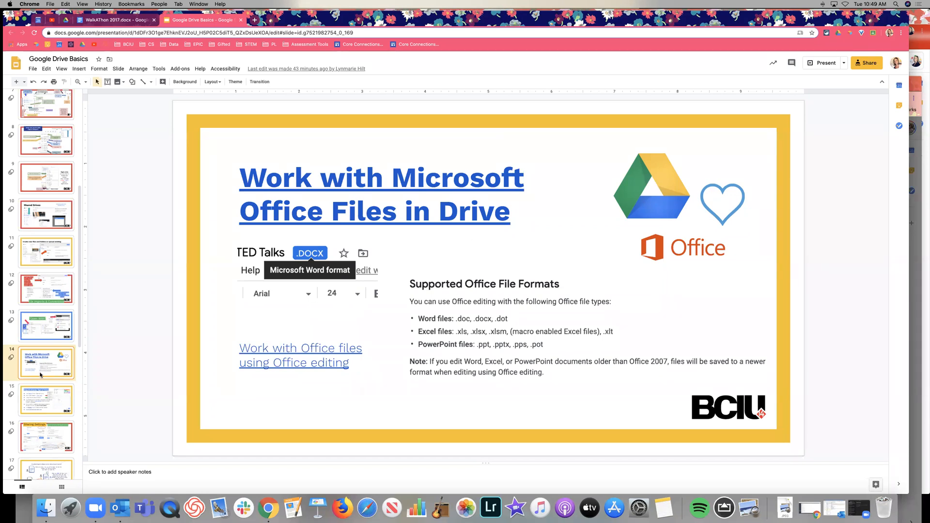
{"action": "left_click", "coordinate": [41, 328]}
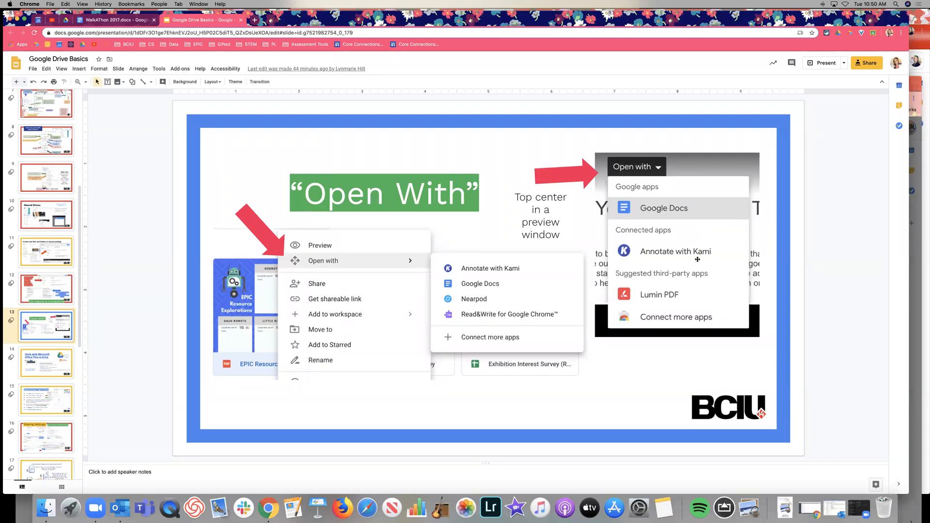
Step: Leave the WalkAThon file preview and enter 'pdf' in the Drive search box
{"action": "left_click", "coordinate": [69, 22]}
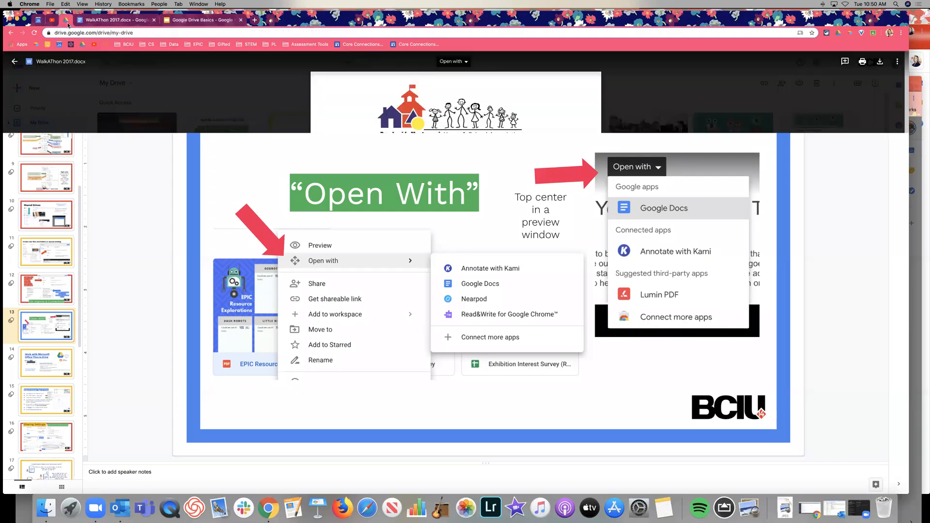
{"action": "left_click", "coordinate": [164, 78]}
{"action": "left_click", "coordinate": [164, 64]}
{"action": "type", "text": "pdf"}
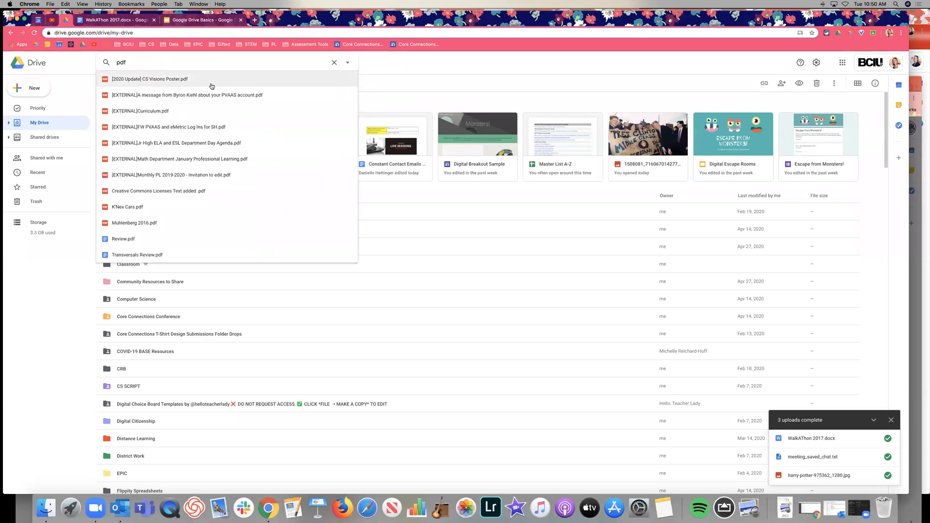
Step: Open the Creative Commons Licenses Text added PDF with Google Docs and review its text
{"action": "left_click", "coordinate": [252, 191]}
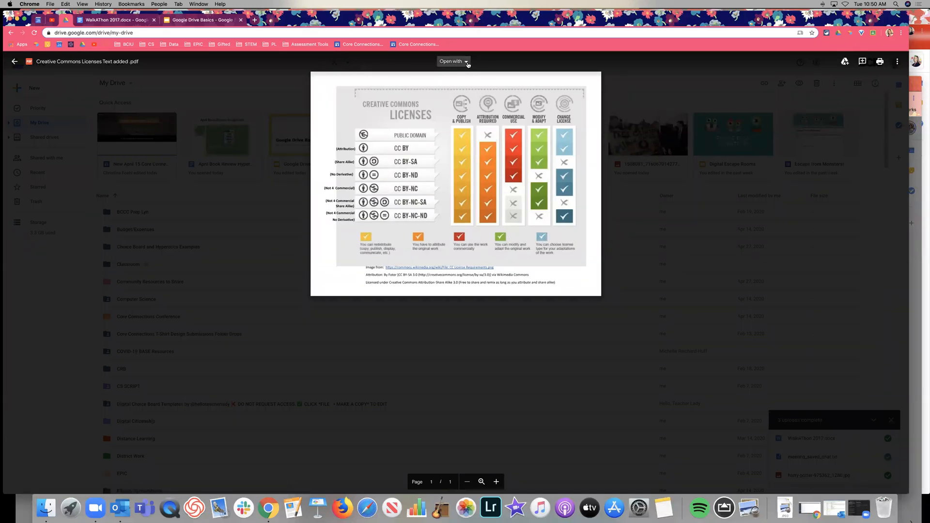
{"action": "left_click", "coordinate": [467, 64]}
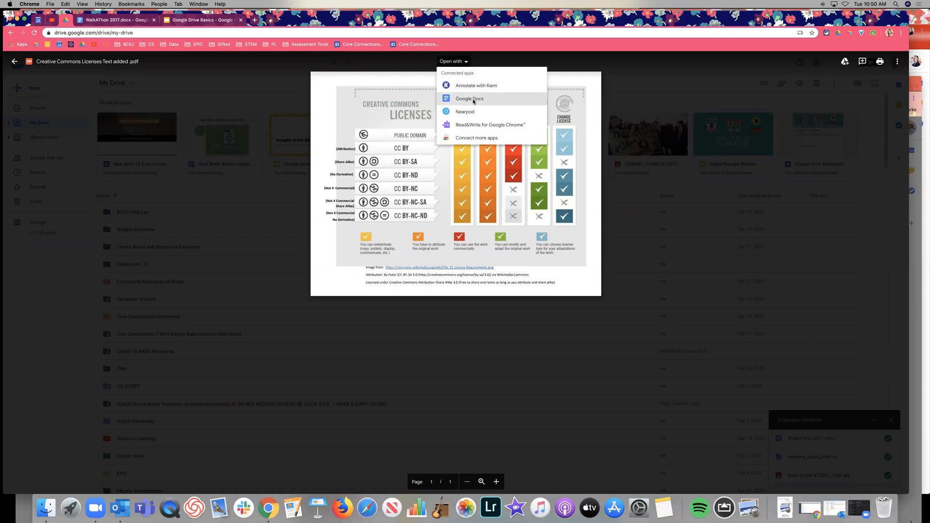
{"action": "left_click", "coordinate": [474, 99]}
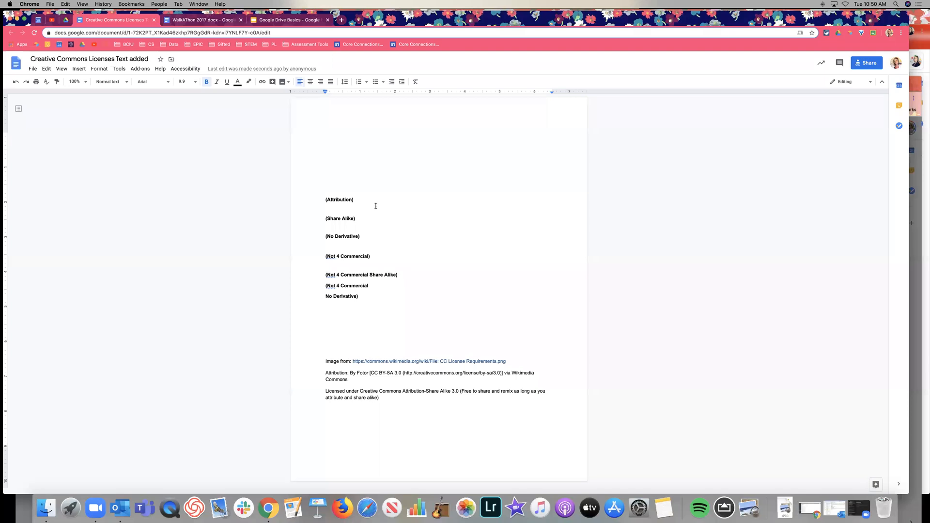
{"action": "left_click", "coordinate": [414, 311]}
{"action": "left_click", "coordinate": [344, 255]}
Step: Return to Drive, close the PDF preview and run the pdf search
{"action": "left_click", "coordinate": [66, 21]}
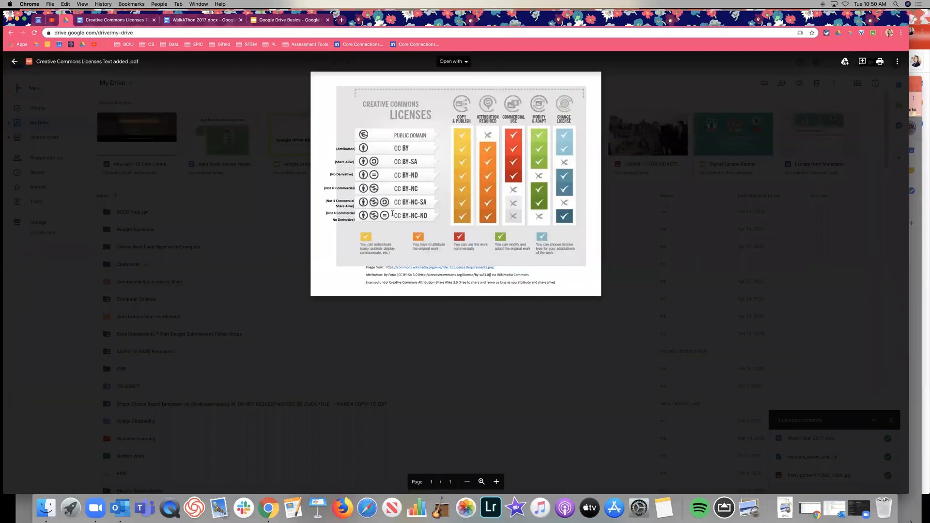
{"action": "left_click", "coordinate": [122, 21]}
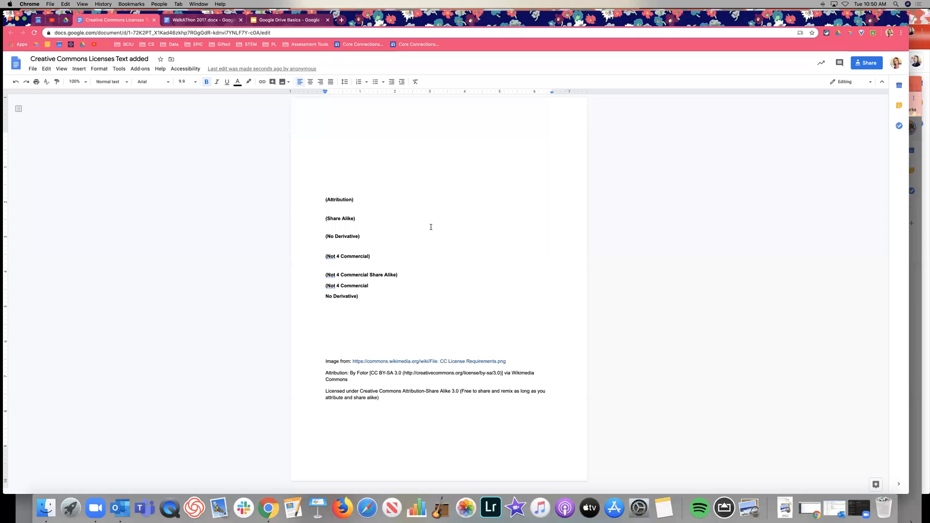
{"action": "left_click", "coordinate": [67, 19]}
{"action": "left_click", "coordinate": [268, 190]}
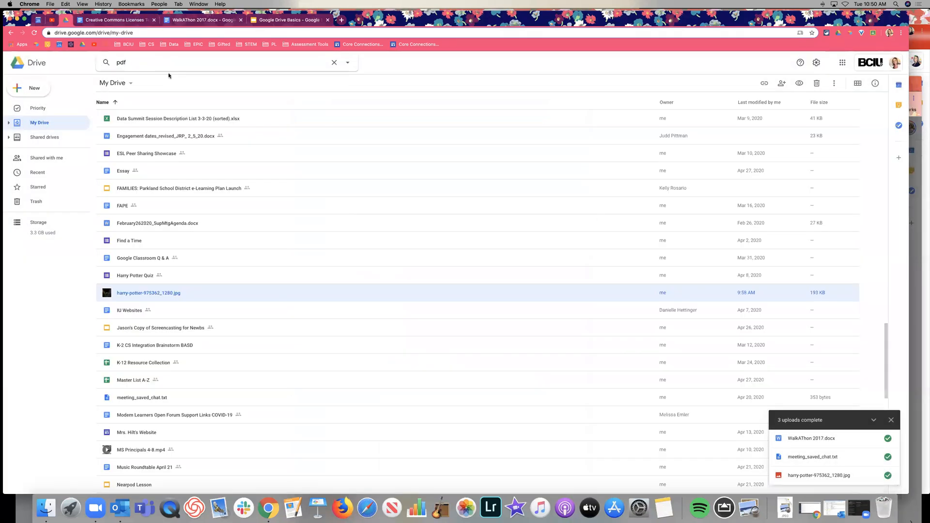
{"action": "key", "text": "Return"}
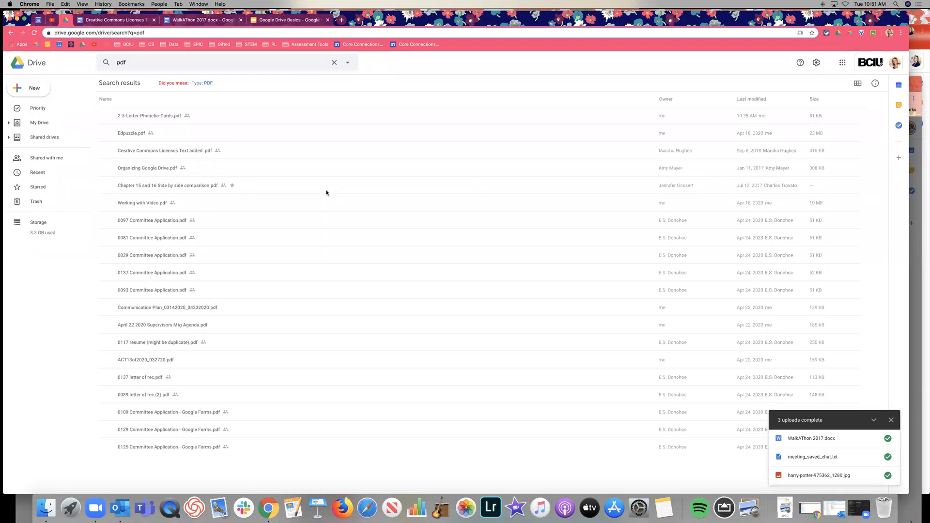
Step: Open Organizing Google Drive.pdf with Google Docs, scroll through it, then return to its preview
{"action": "double_click", "coordinate": [273, 168]}
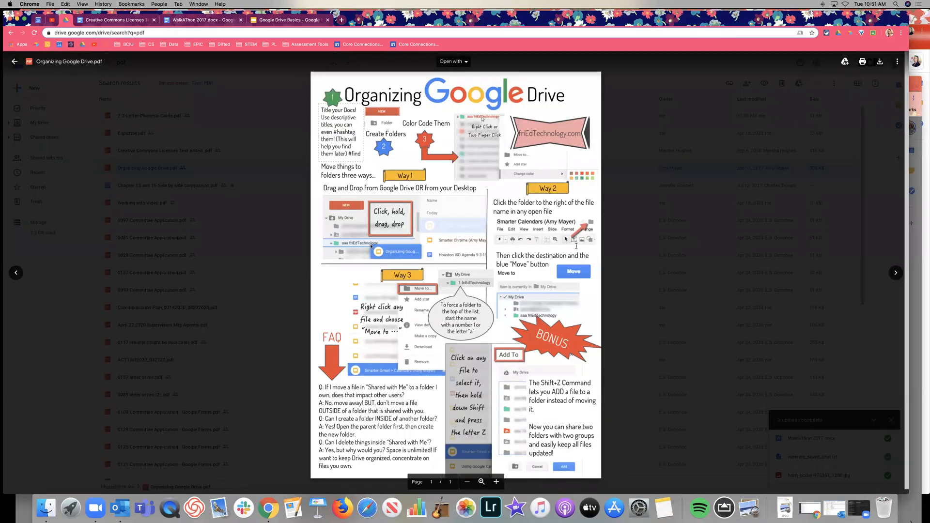
{"action": "scroll", "coordinate": [565, 268], "scroll_direction": "down", "scroll_amount": 1}
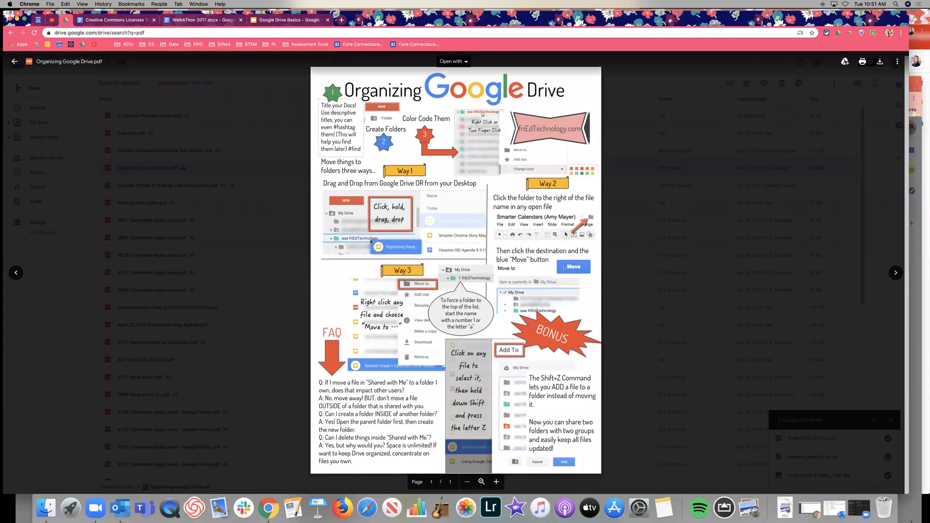
{"action": "left_click", "coordinate": [464, 62]}
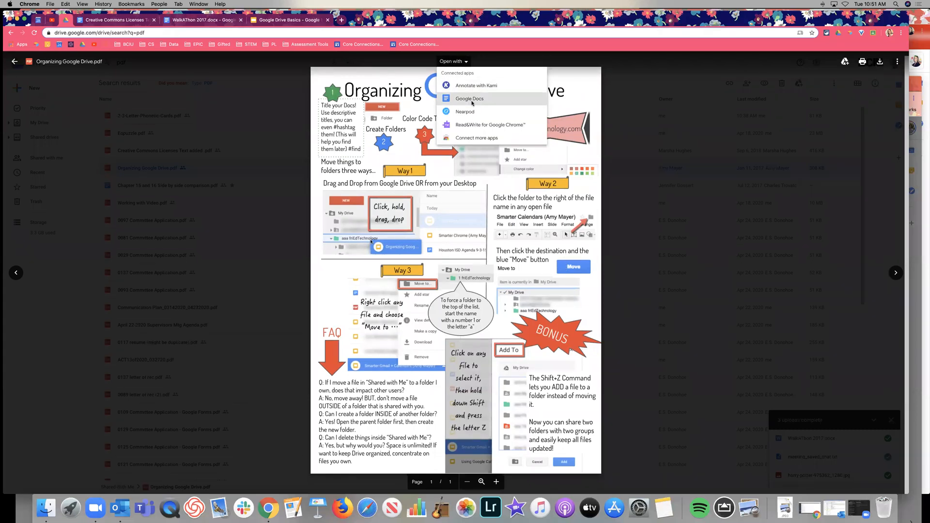
{"action": "left_click", "coordinate": [472, 100]}
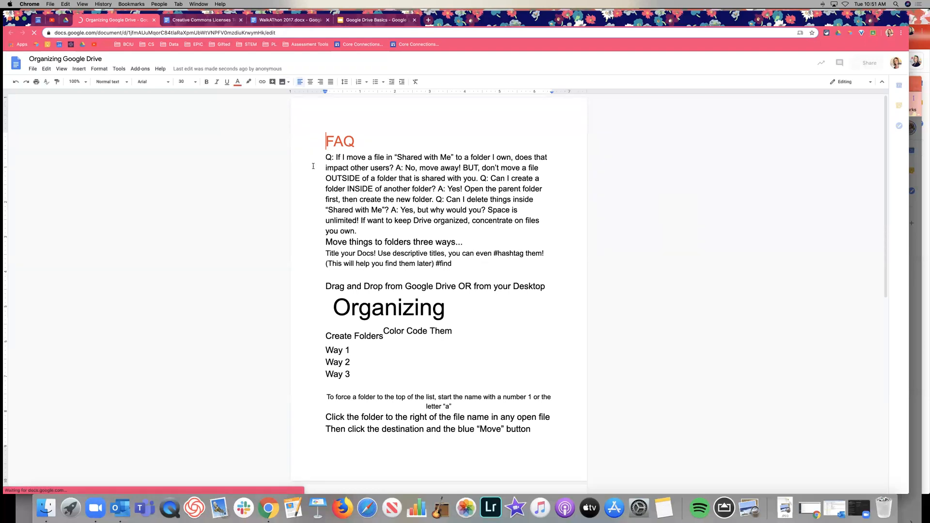
{"action": "scroll", "coordinate": [507, 186], "scroll_direction": "down", "scroll_amount": 5}
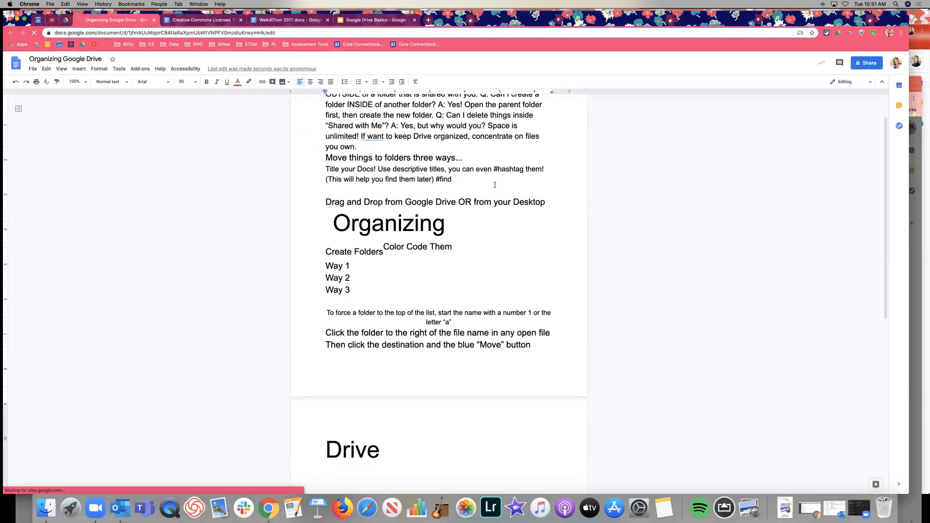
{"action": "scroll", "coordinate": [490, 183], "scroll_direction": "down", "scroll_amount": 3}
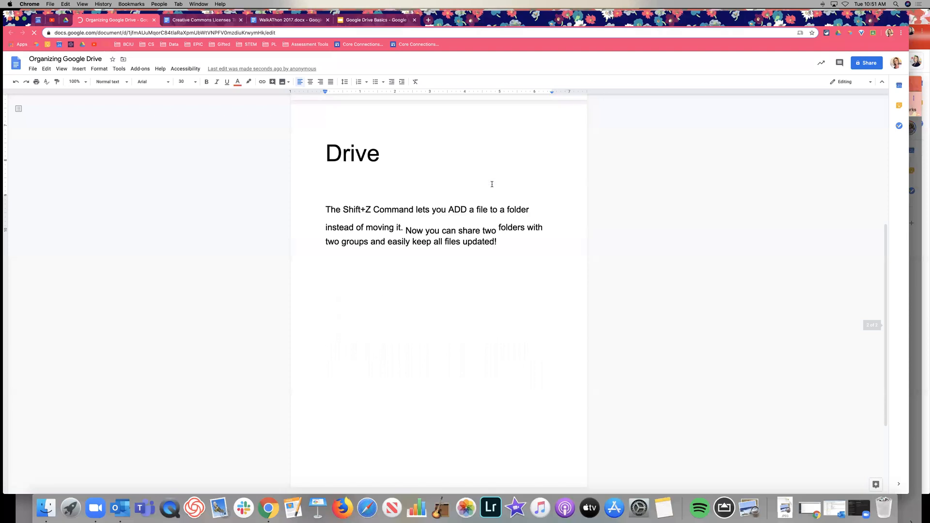
{"action": "scroll", "coordinate": [492, 184], "scroll_direction": "up", "scroll_amount": 8}
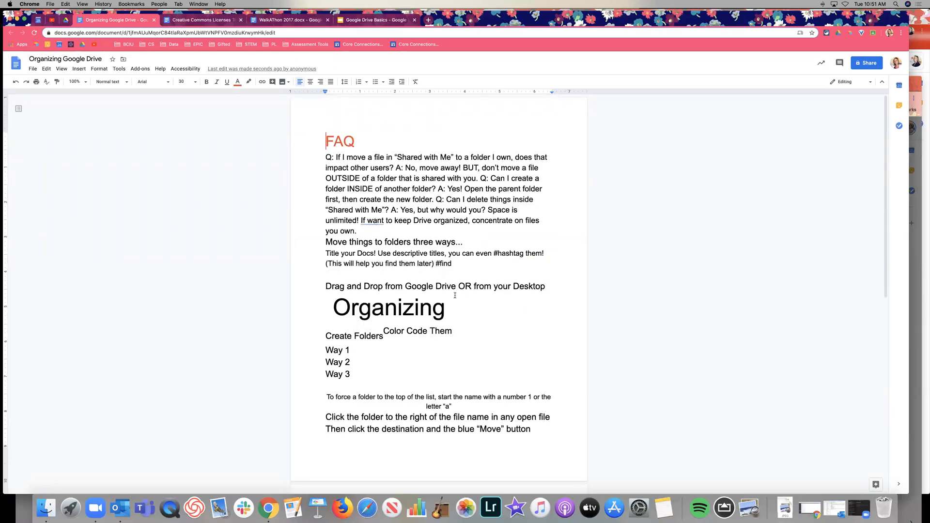
{"action": "left_click", "coordinate": [66, 21]}
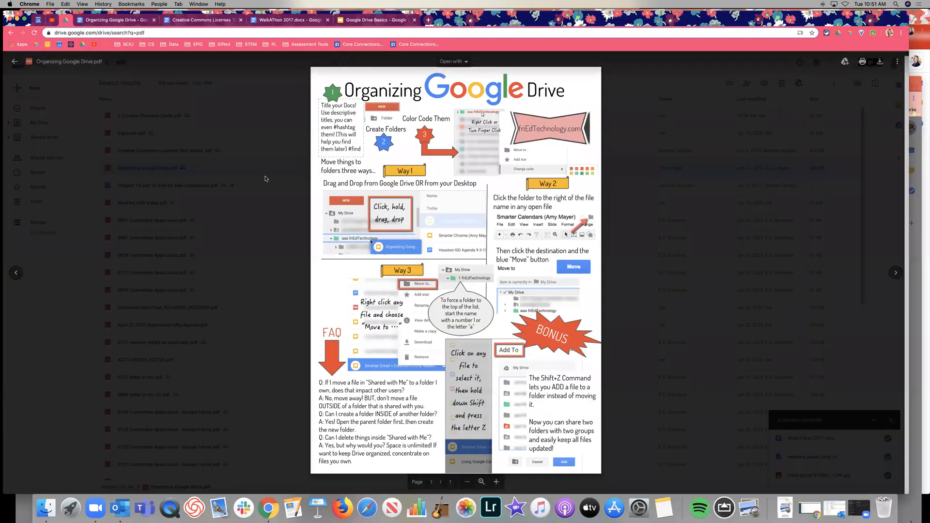
Step: Preview and scroll through the 0029 Committee Application.pdf, then close it
{"action": "left_click", "coordinate": [242, 221]}
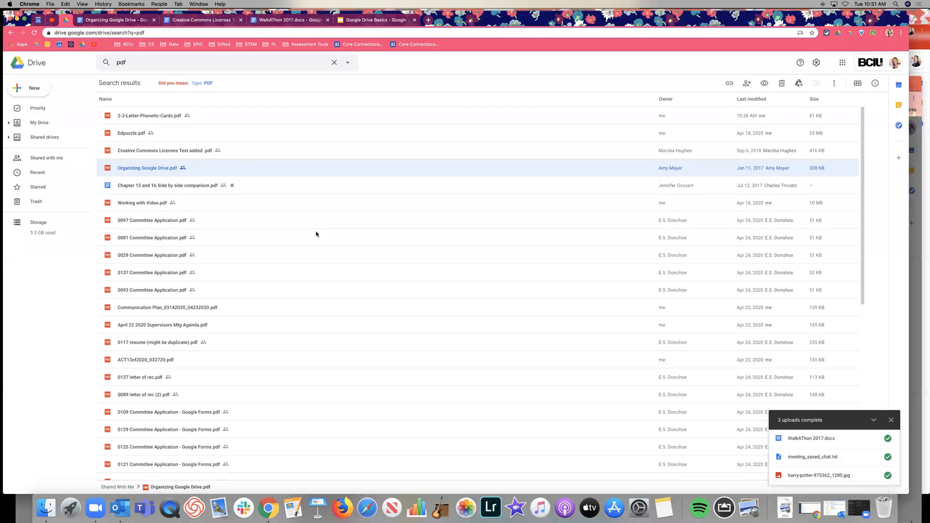
{"action": "double_click", "coordinate": [274, 258]}
{"action": "scroll", "coordinate": [406, 224], "scroll_direction": "down", "scroll_amount": 10}
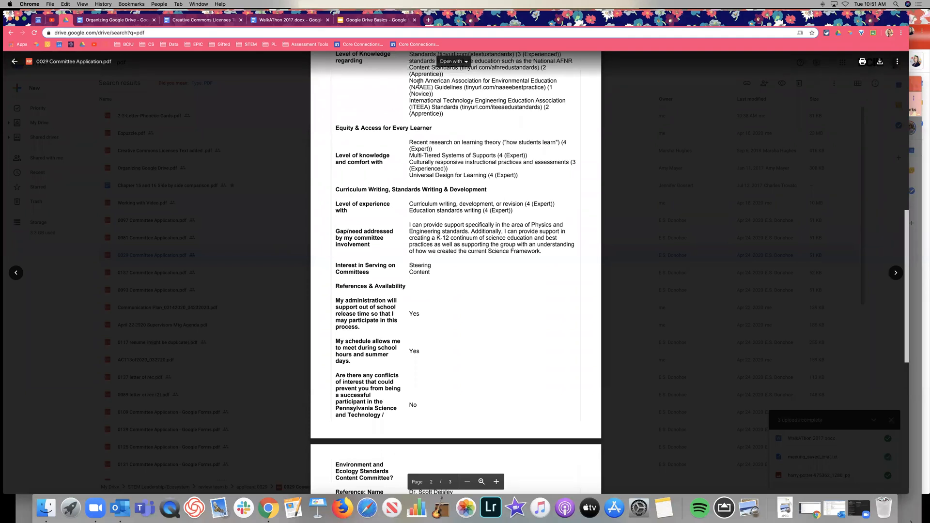
{"action": "scroll", "coordinate": [456, 222], "scroll_direction": "down", "scroll_amount": 4}
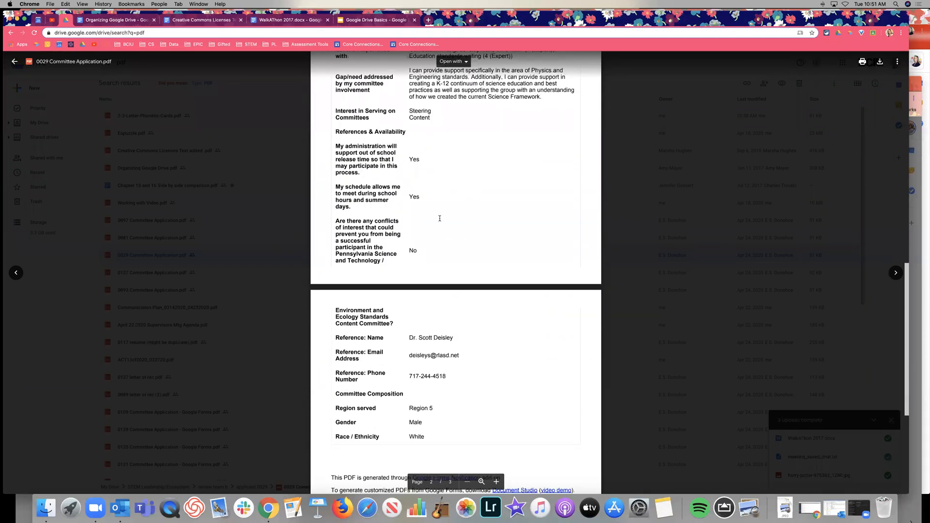
{"action": "left_click", "coordinate": [251, 230]}
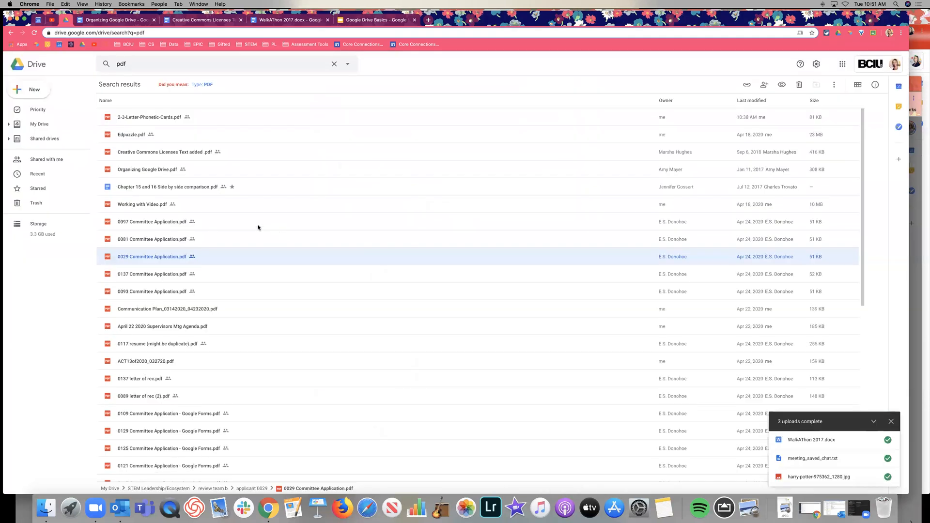
Step: Go to My Drive, check the Google Drive Basics slides, and come back to My Drive
{"action": "left_click", "coordinate": [46, 123]}
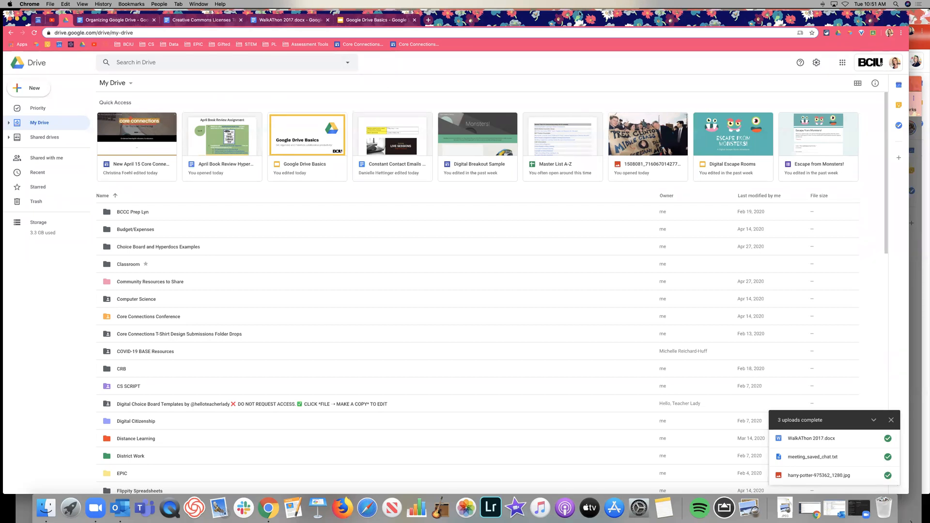
{"action": "left_click_drag", "start_coordinate": [635, 15], "coordinate": [685, 7]}
{"action": "left_click", "coordinate": [392, 42]}
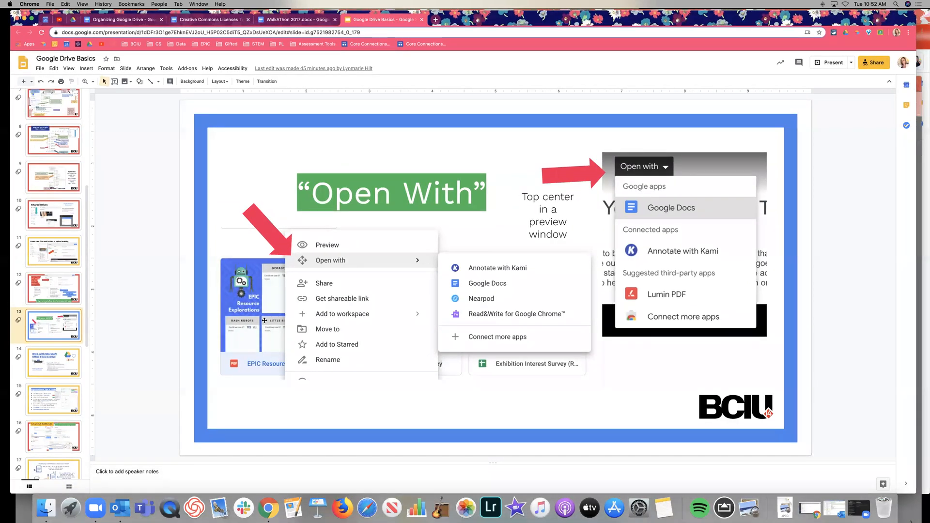
{"action": "left_click", "coordinate": [74, 20]}
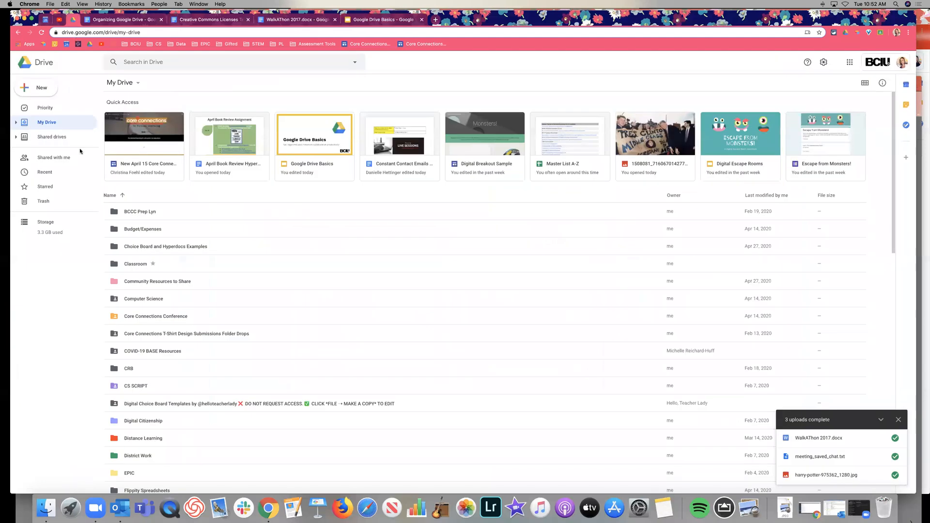
Step: Show the Open with apps for the Berks IU CS Fundamentals workshop notes file, then dismiss the menu
{"action": "scroll", "coordinate": [283, 322], "scroll_direction": "down", "scroll_amount": 15}
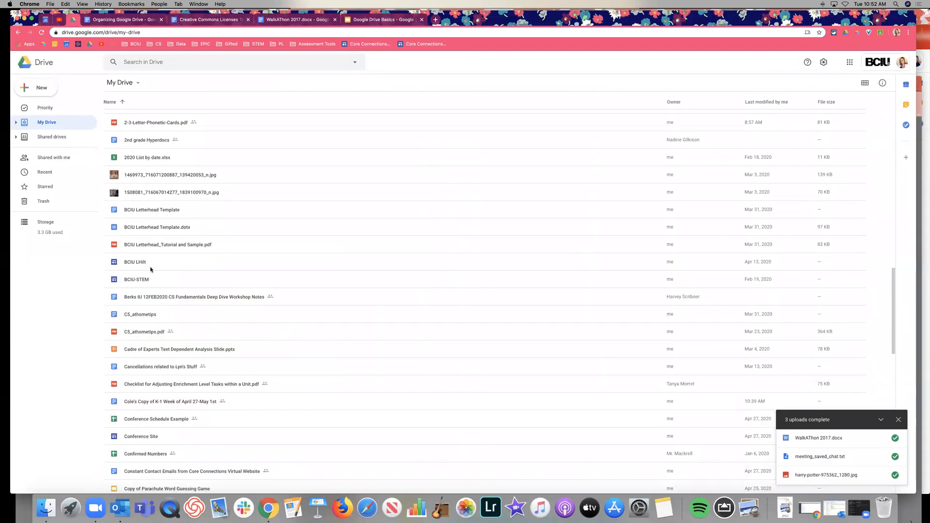
{"action": "left_click", "coordinate": [162, 297]}
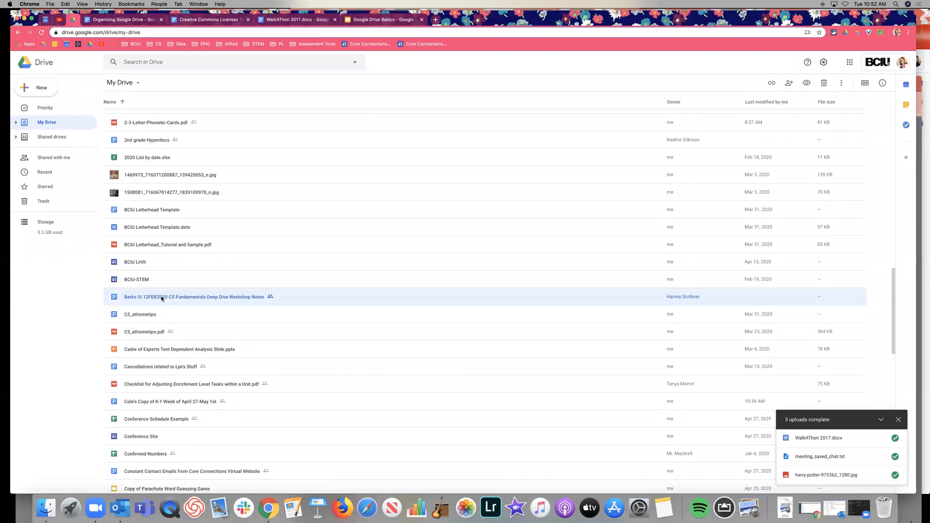
{"action": "right_click", "coordinate": [160, 297]}
{"action": "mouse_move", "coordinate": [203, 320]}
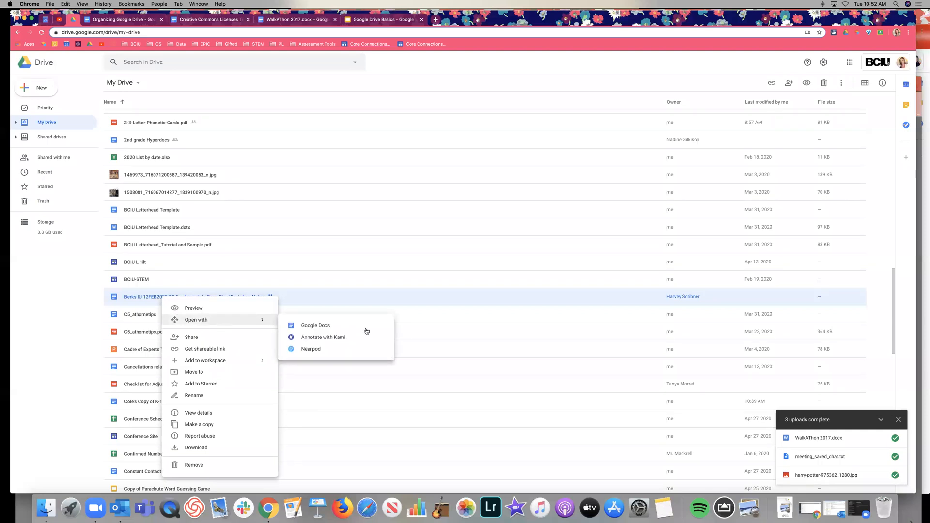
{"action": "left_click", "coordinate": [373, 246]}
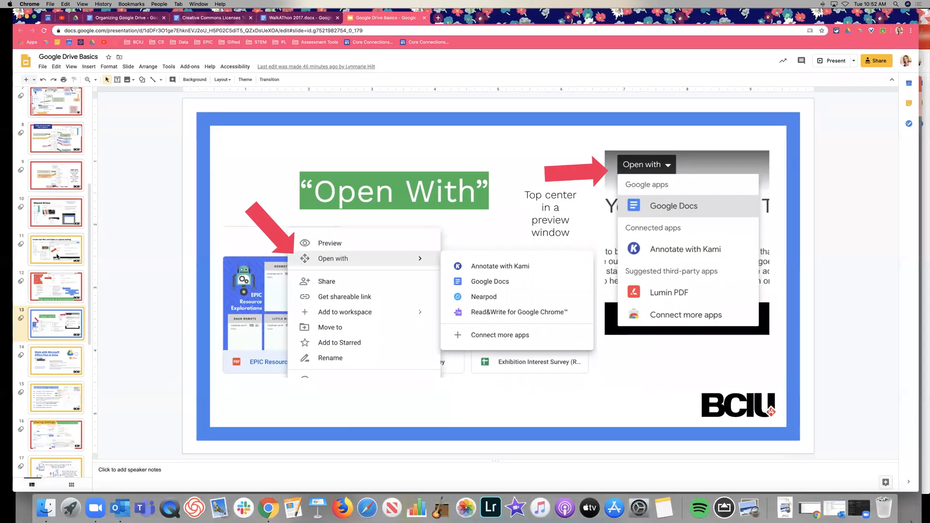
Step: View slides 11 and 12, then download the Organizing Google Drive doc as a PDF Document (.pdf)
{"action": "left_click", "coordinate": [57, 256]}
{"action": "left_click", "coordinate": [57, 284]}
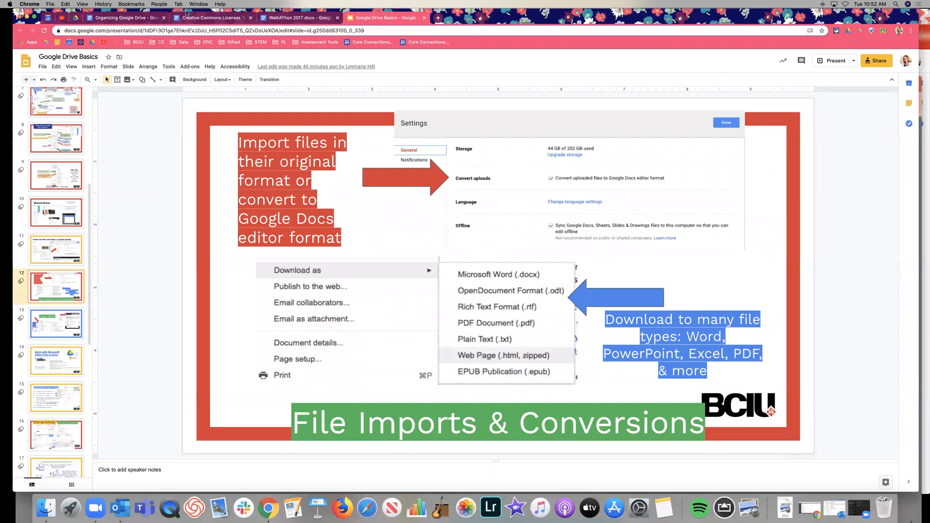
{"action": "left_click", "coordinate": [127, 18]}
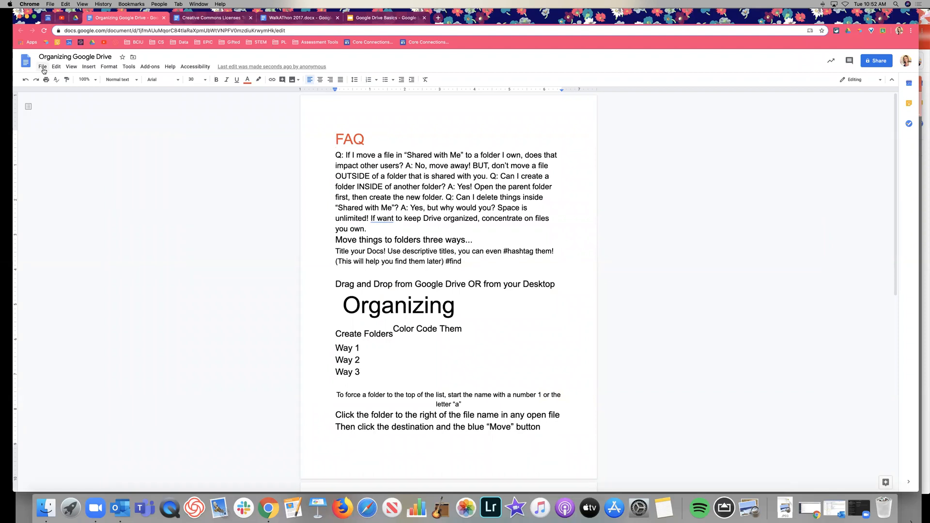
{"action": "left_click", "coordinate": [43, 68]}
{"action": "mouse_move", "coordinate": [90, 141]}
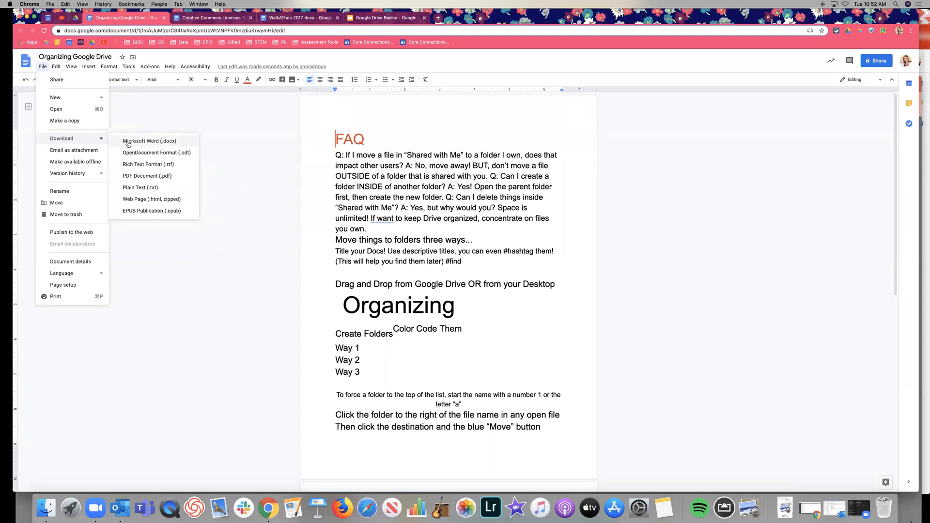
{"action": "left_click", "coordinate": [192, 178]}
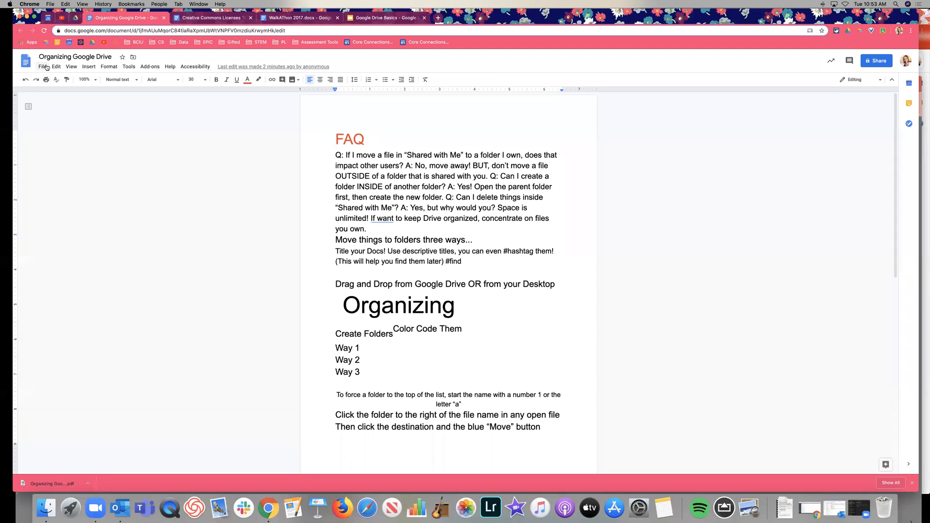
Step: Reopen the File menu, close it without downloading, and go back to My Drive
{"action": "left_click", "coordinate": [45, 67]}
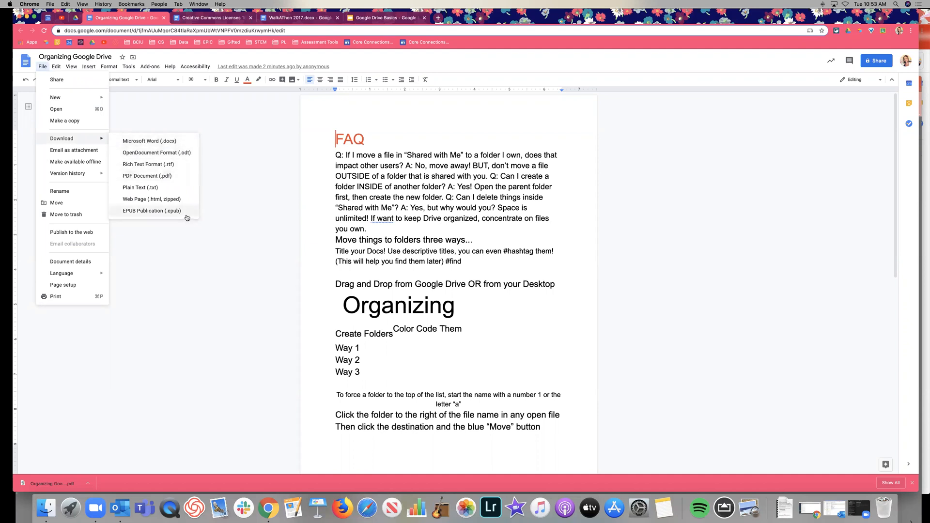
{"action": "left_click", "coordinate": [225, 178]}
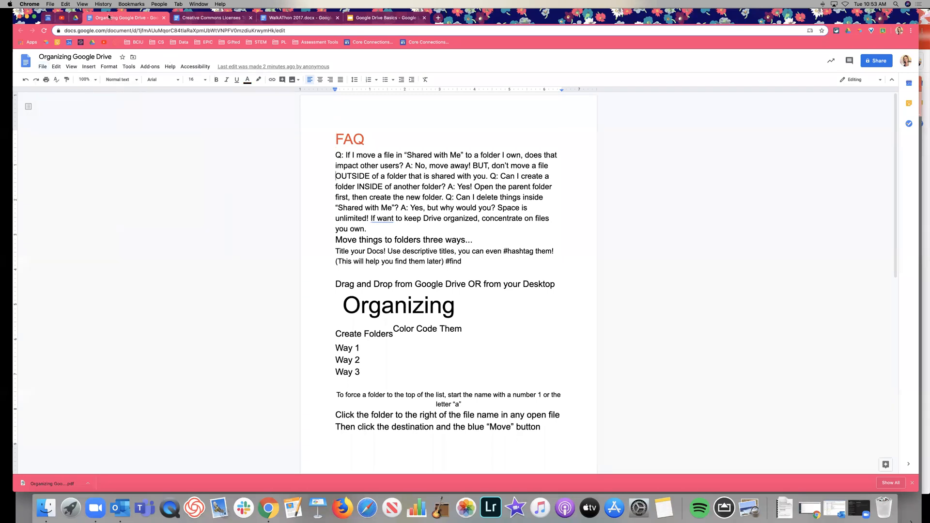
{"action": "left_click", "coordinate": [74, 19]}
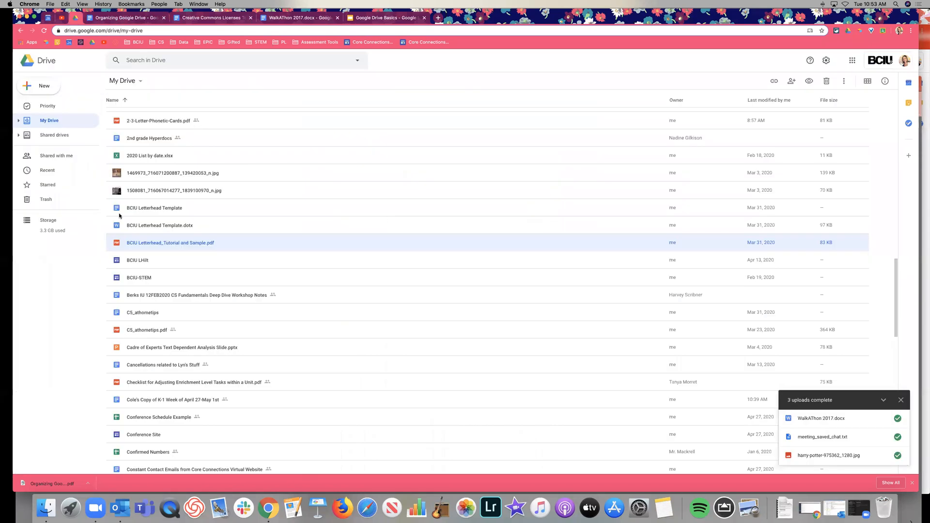
Step: Close the Creative Commons and WalkAThon 2017.docx tabs and advance Google Drive Basics from slide 13 to 15
{"action": "left_click", "coordinate": [251, 17]}
{"action": "left_click", "coordinate": [250, 18]}
{"action": "left_click", "coordinate": [227, 18]}
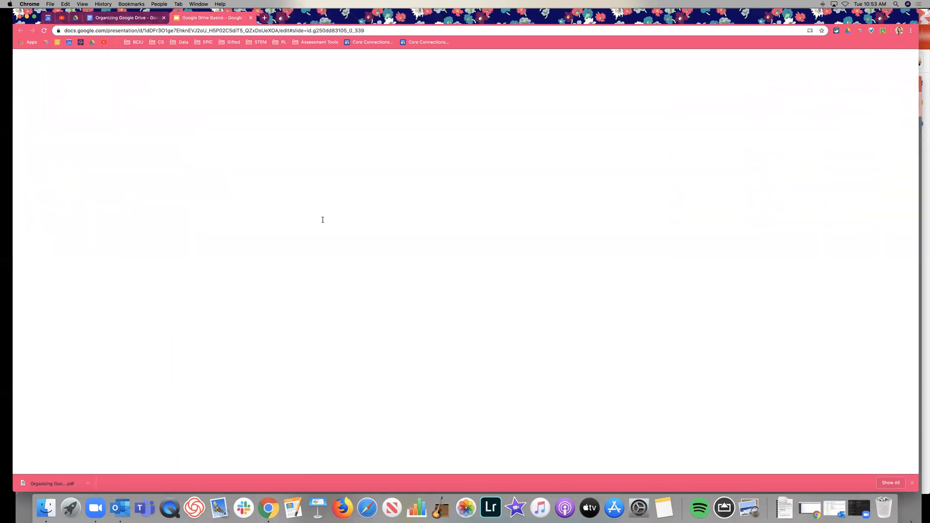
{"action": "scroll", "coordinate": [52, 194], "scroll_direction": "down", "scroll_amount": 5}
{"action": "left_click", "coordinate": [52, 210]}
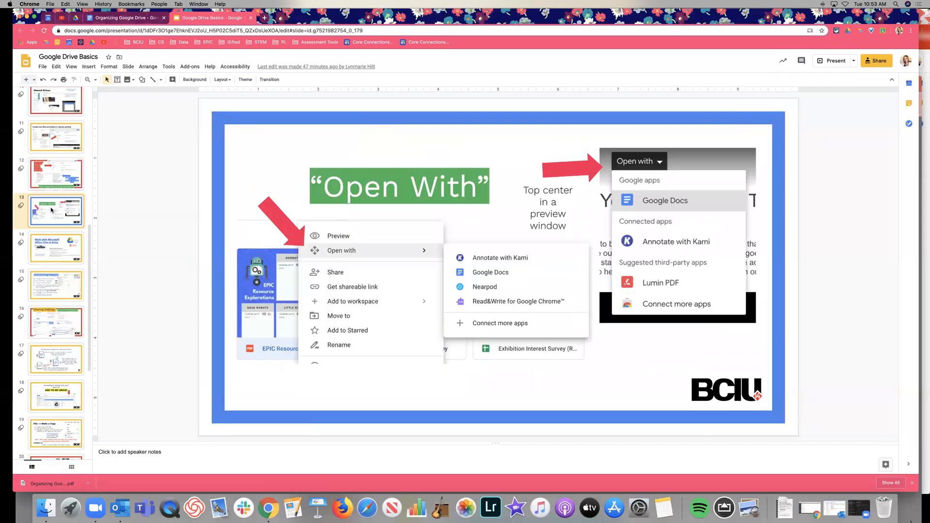
{"action": "key", "text": "Down"}
{"action": "key", "text": "Down"}
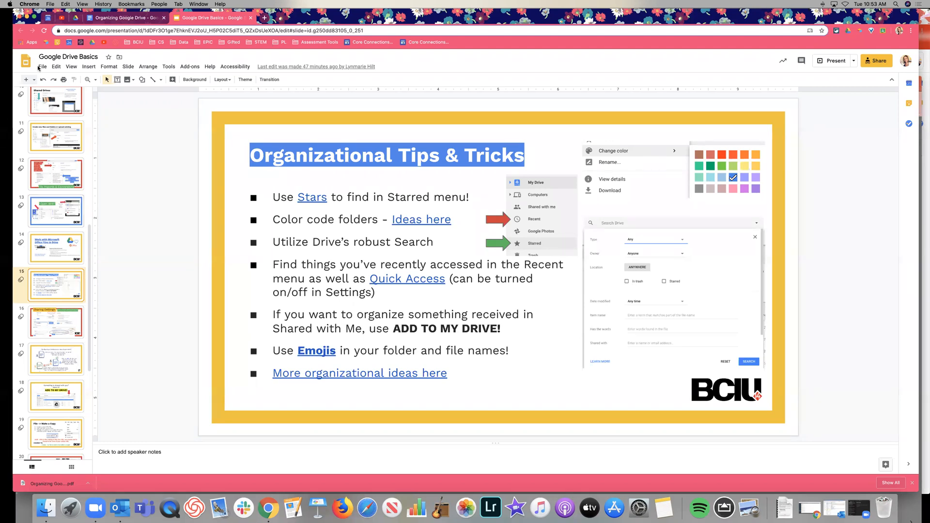
Step: Back in My Drive, scroll to the top and reopen the Search in Drive suggestions
{"action": "left_click", "coordinate": [77, 17]}
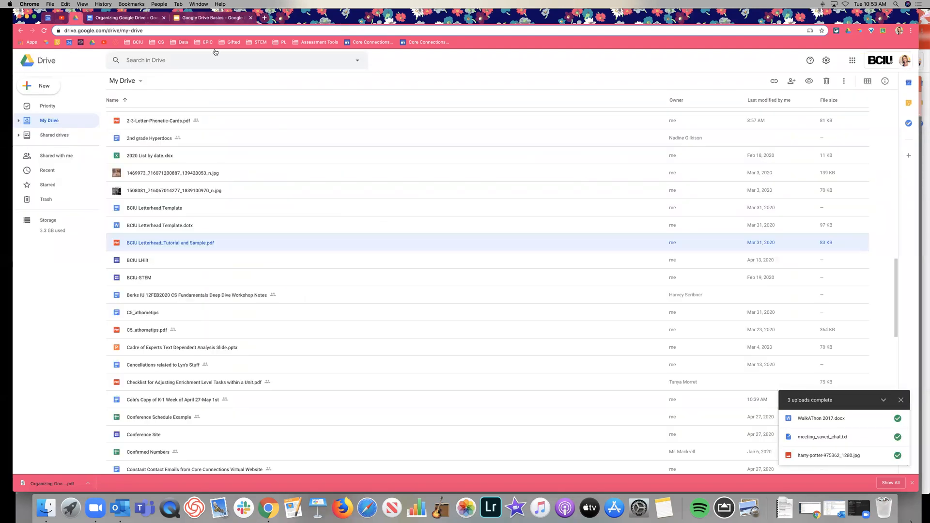
{"action": "left_click", "coordinate": [205, 60]}
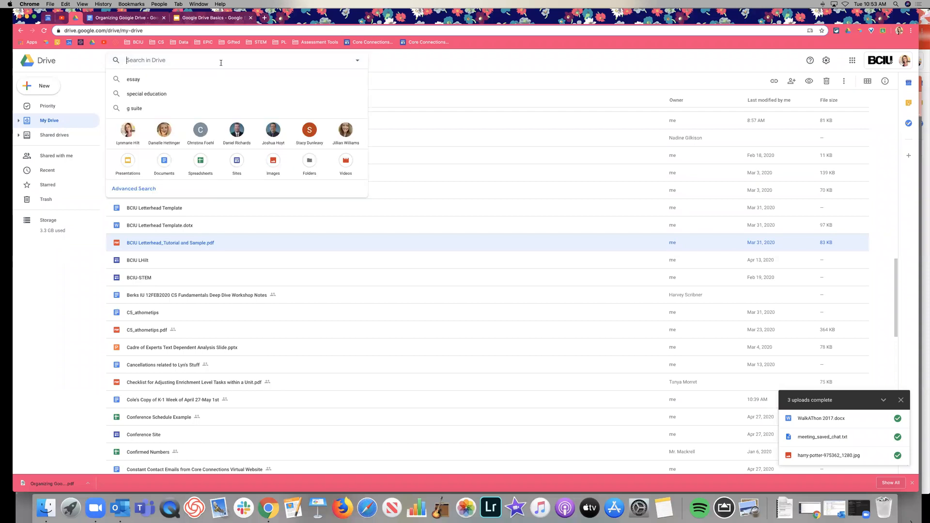
{"action": "left_click", "coordinate": [425, 61]}
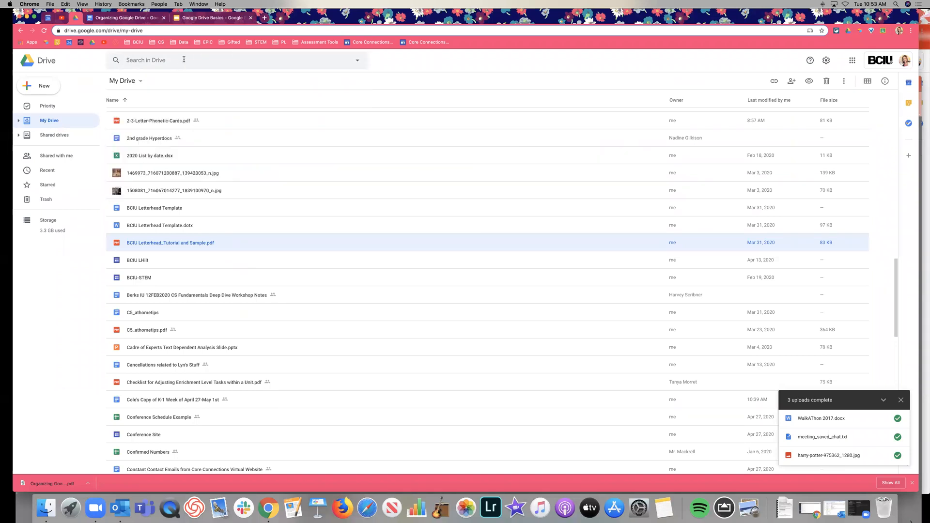
{"action": "scroll", "coordinate": [270, 147], "scroll_direction": "up", "scroll_amount": 10}
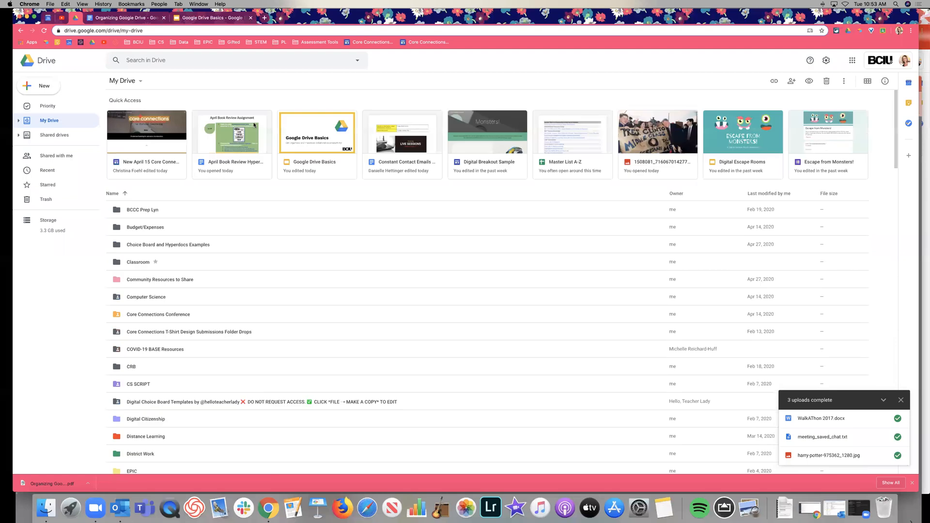
{"action": "left_click", "coordinate": [221, 60]}
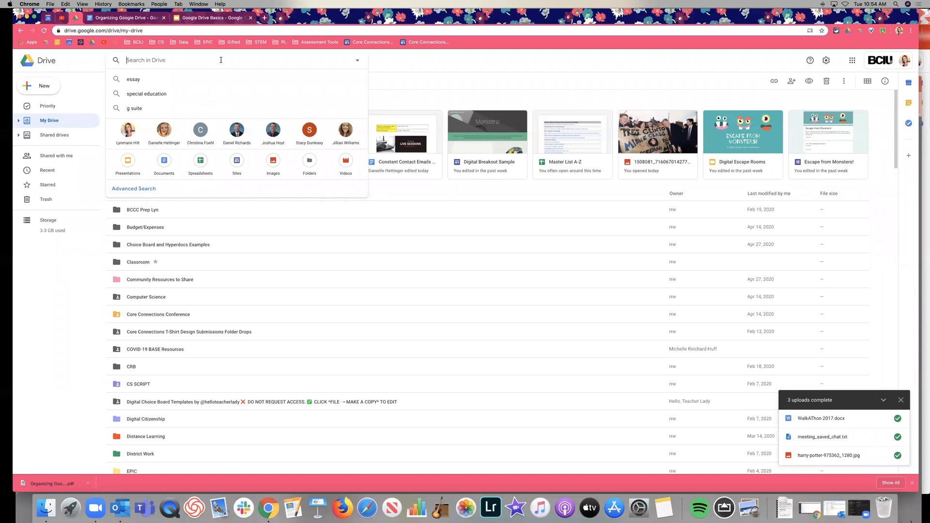
Step: Try the is:doc search, then the type:doc search, which returns nothing
{"action": "type", "text": "type:"}
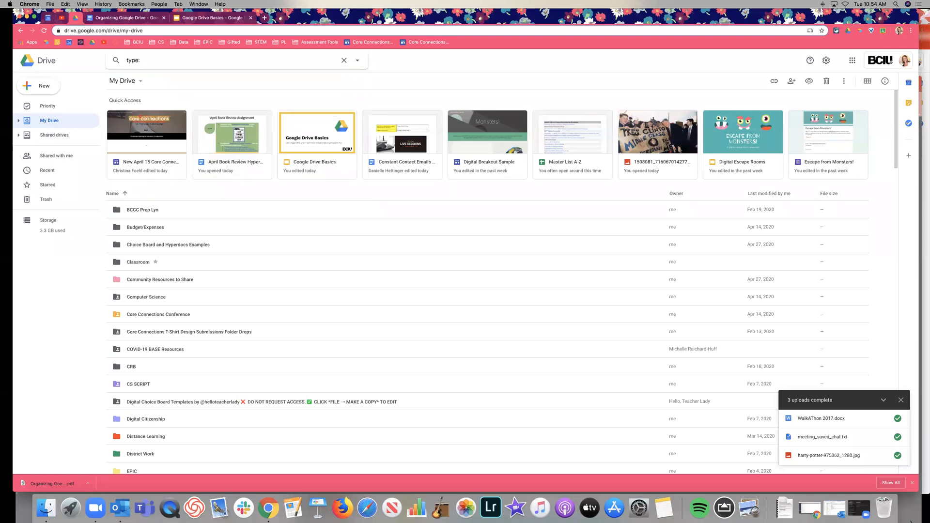
{"action": "key", "text": "BackSpace"}
{"action": "key", "text": "BackSpace"}
{"action": "key", "text": "BackSpace"}
{"action": "key", "text": "BackSpace"}
{"action": "key", "text": "BackSpace"}
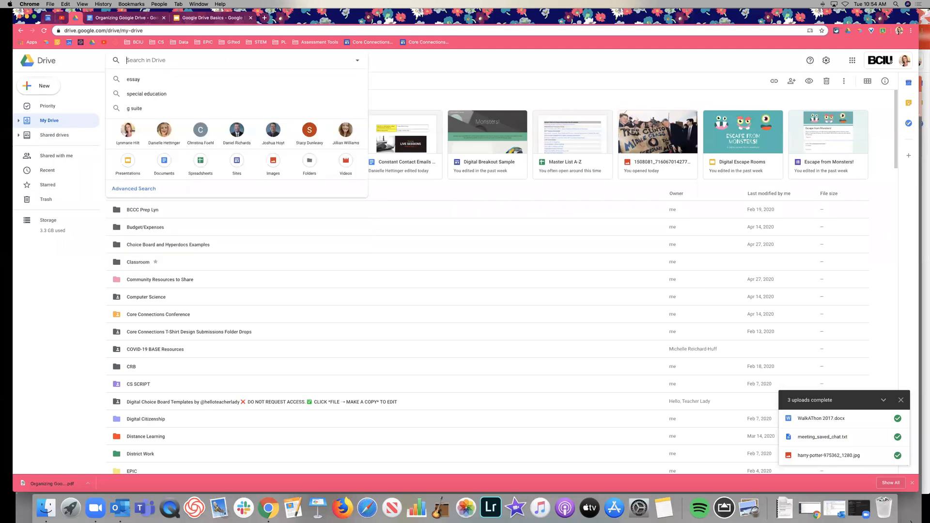
{"action": "type", "text": "is:doc"}
{"action": "key", "text": "Return"}
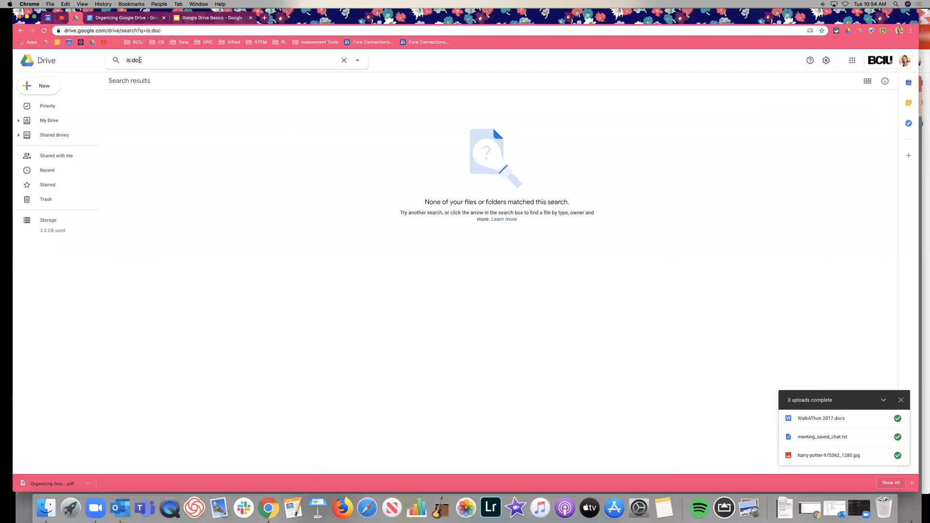
{"action": "left_click_drag", "start_coordinate": [131, 61], "coordinate": [119, 62]}
{"action": "type", "text": "type"}
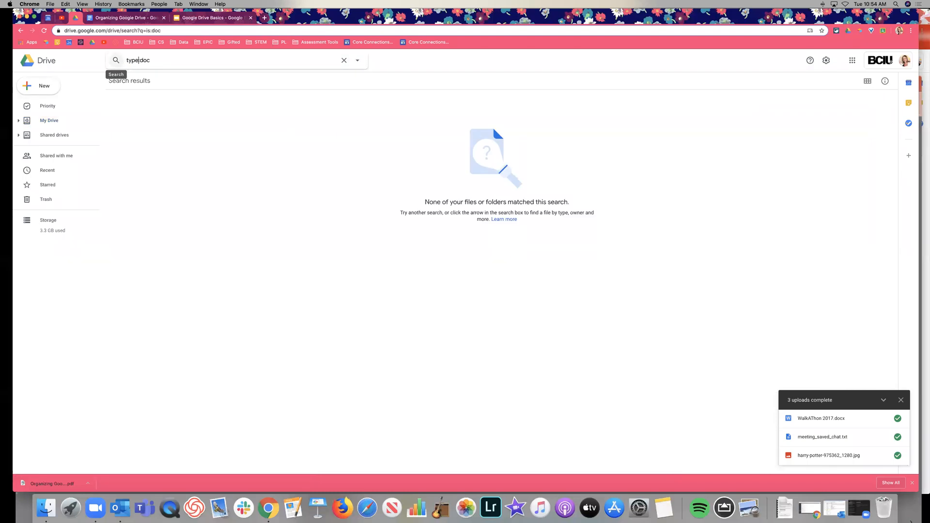
{"action": "key", "text": "Return"}
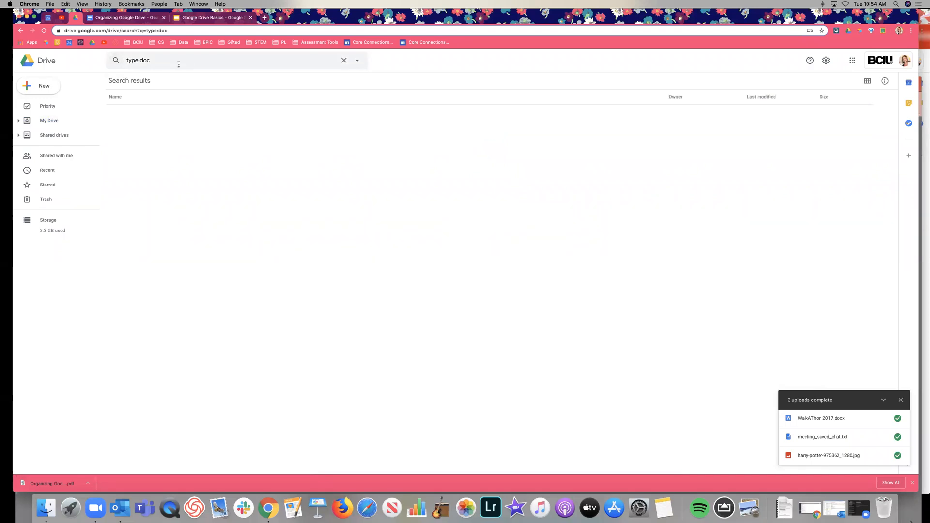
Step: Replace the query with type:document so matching documents are listed
{"action": "left_click", "coordinate": [289, 61]}
{"action": "triple_click", "coordinate": [227, 60]}
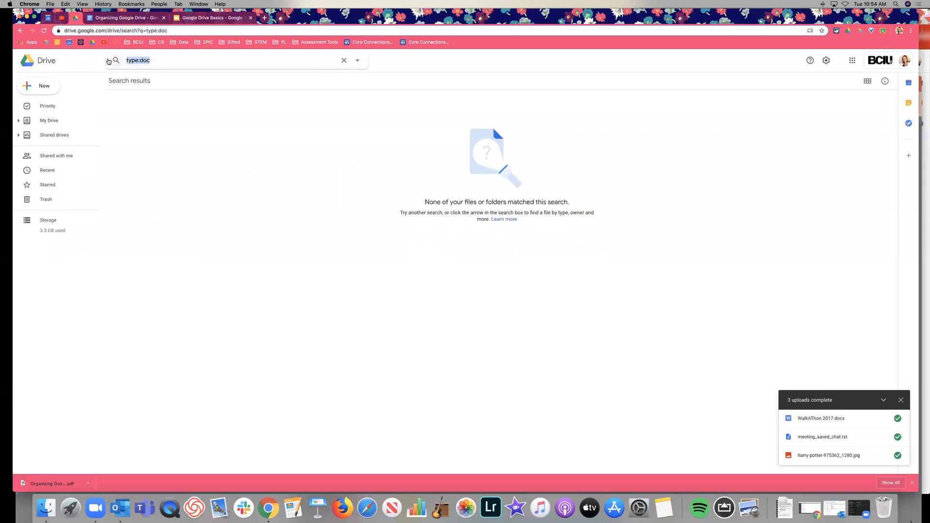
{"action": "left_click", "coordinate": [343, 60]}
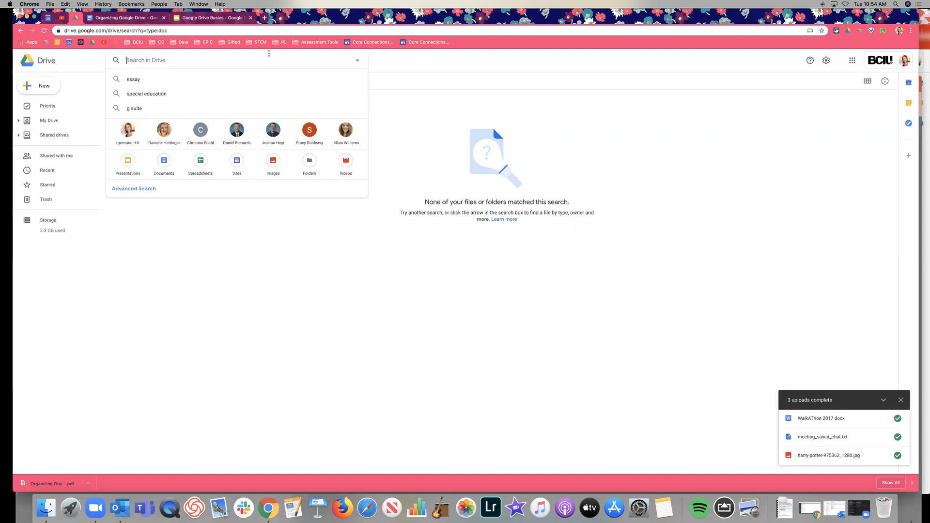
{"action": "type", "text": "type:document"}
{"action": "key", "text": "Return"}
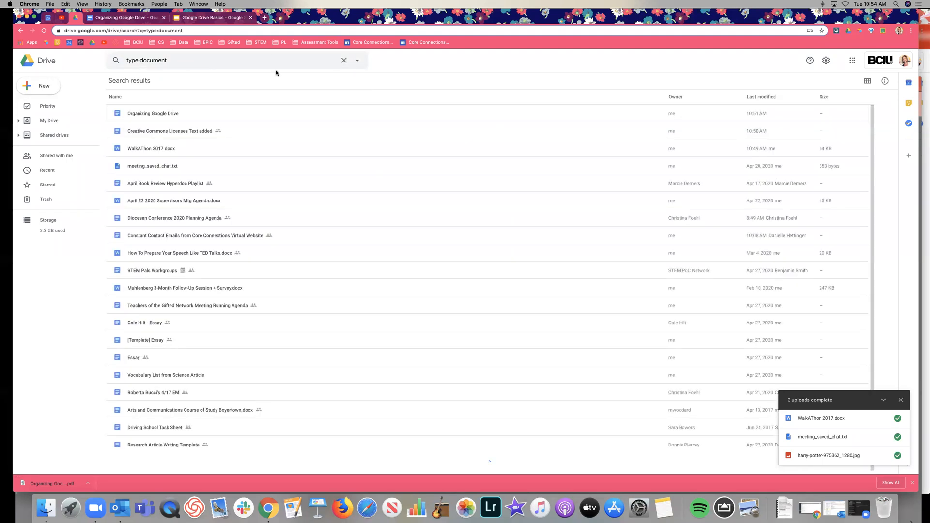
{"action": "scroll", "coordinate": [320, 135], "scroll_direction": "down", "scroll_amount": 1}
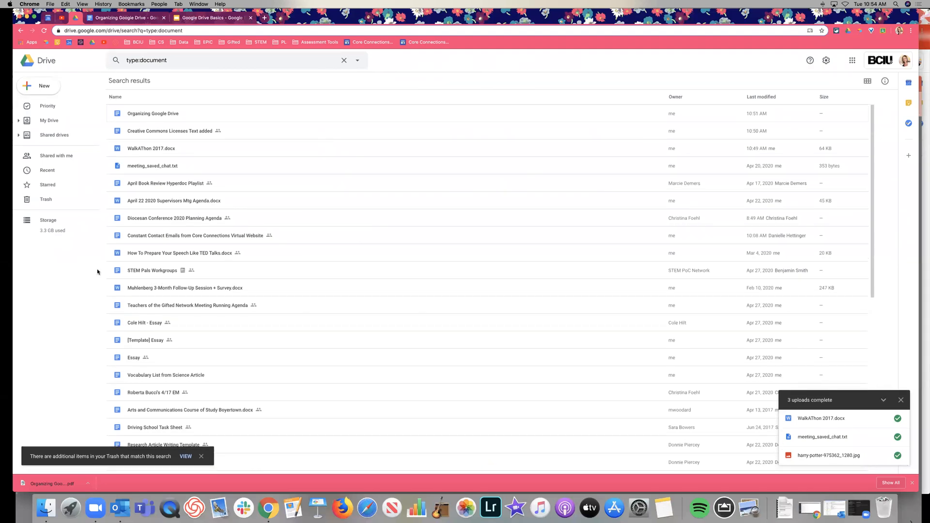
Step: Replace the query with an owner: search using the colleague's e-mail address and review the results
{"action": "left_click", "coordinate": [176, 60]}
{"action": "left_click_drag", "start_coordinate": [176, 61], "coordinate": [116, 60]}
{"action": "type", "text": "own"}
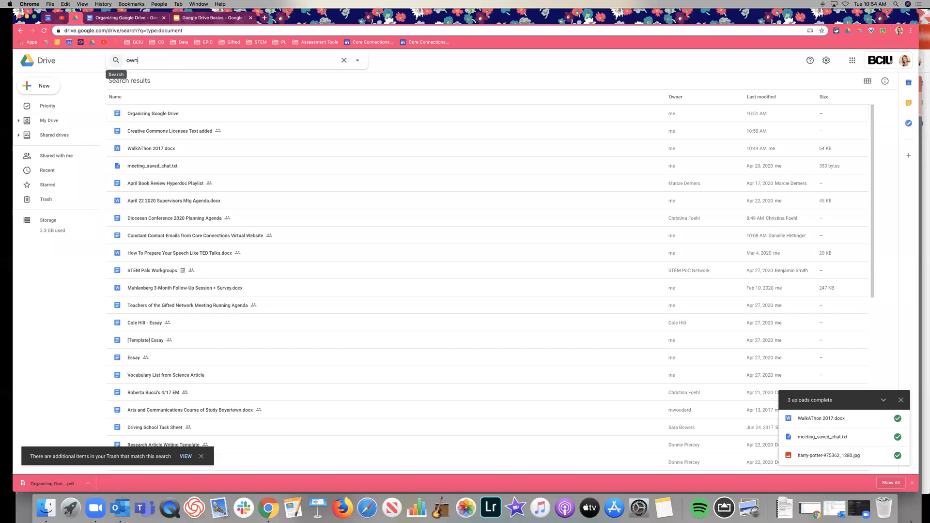
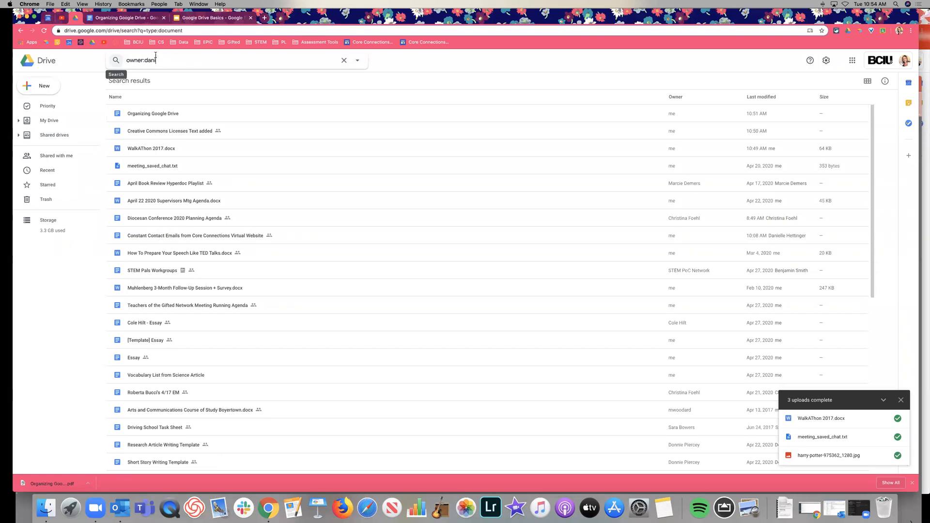
{"action": "key", "text": "Return"}
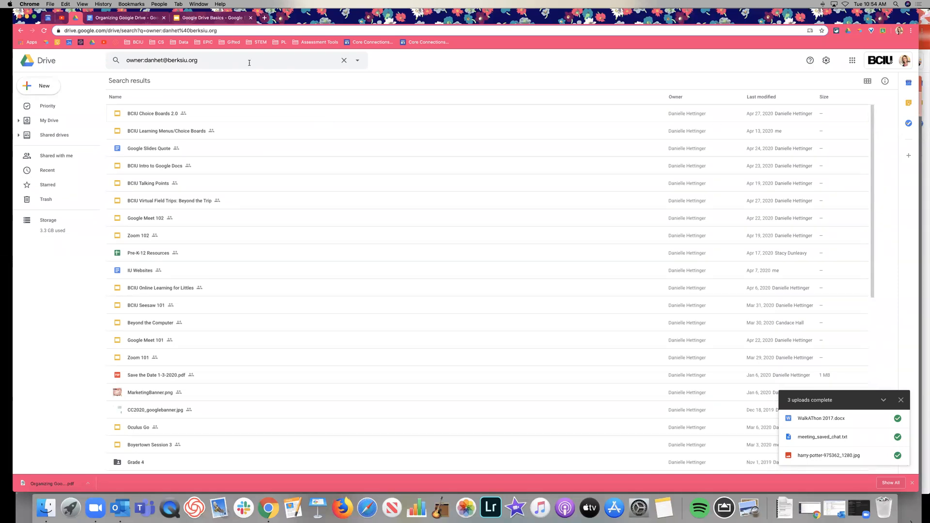
{"action": "scroll", "coordinate": [324, 205], "scroll_direction": "down", "scroll_amount": 2}
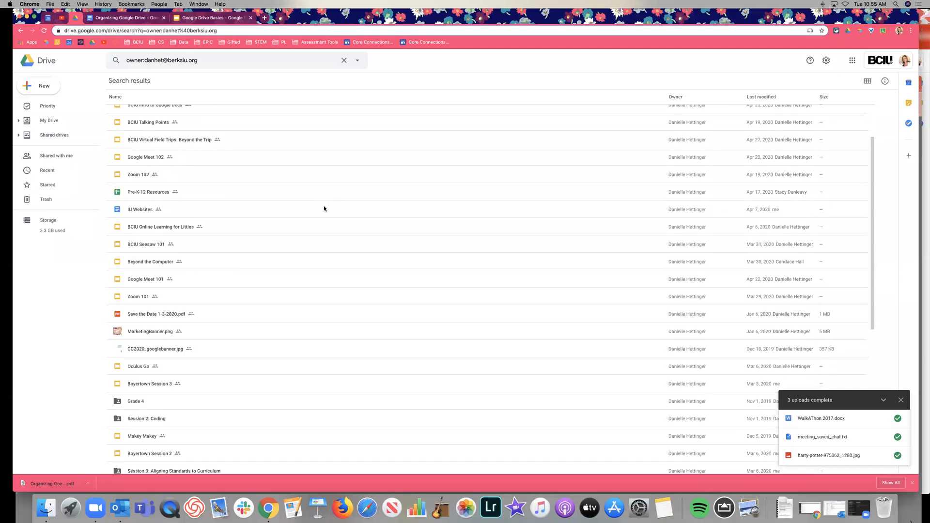
{"action": "scroll", "coordinate": [611, 213], "scroll_direction": "up", "scroll_amount": 2}
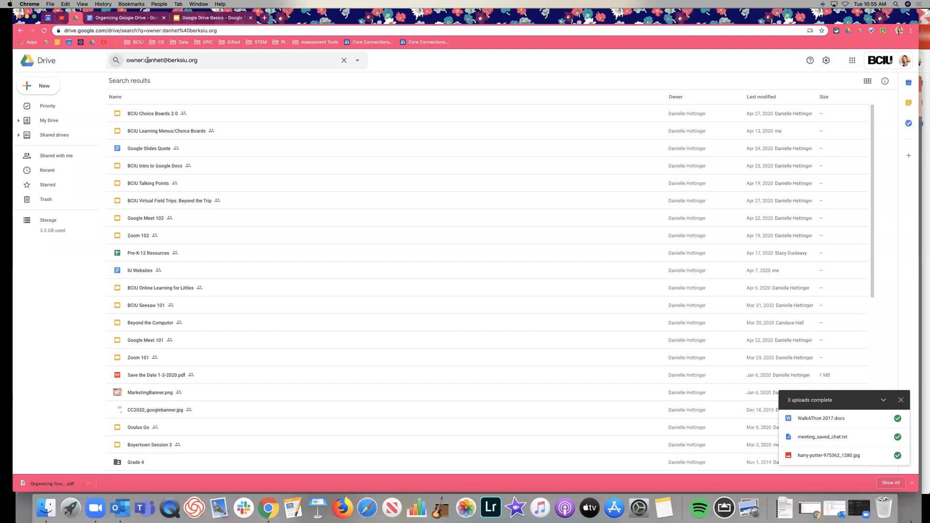
Step: Clear the owner: query from the search box
{"action": "left_click", "coordinate": [217, 65]}
{"action": "triple_click", "coordinate": [218, 61]}
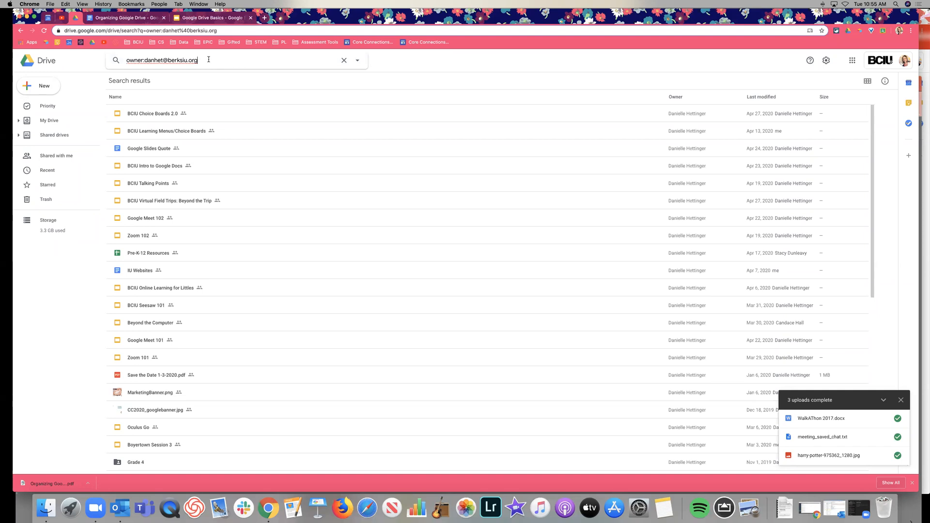
{"action": "key", "text": "BackSpace"}
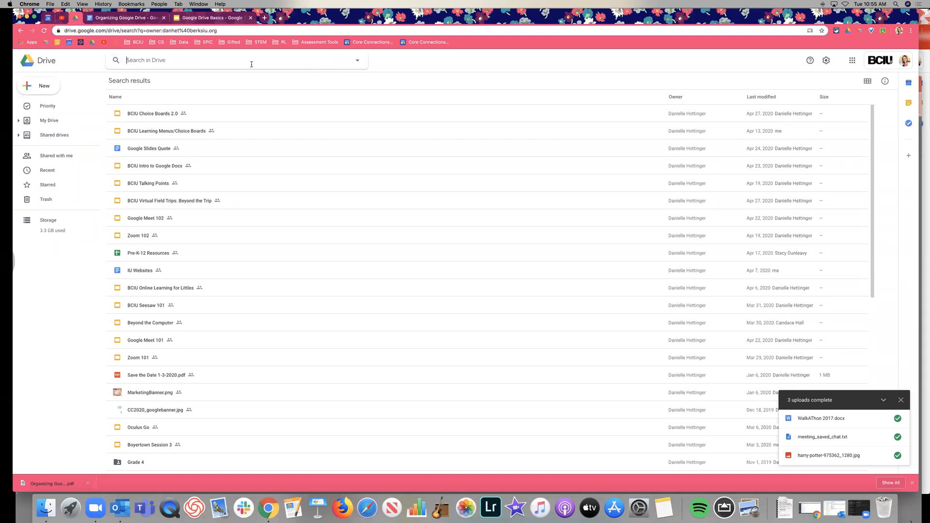
Step: In advanced search options, set Type to Videos and Owner to Not owned by me
{"action": "left_click", "coordinate": [358, 61]}
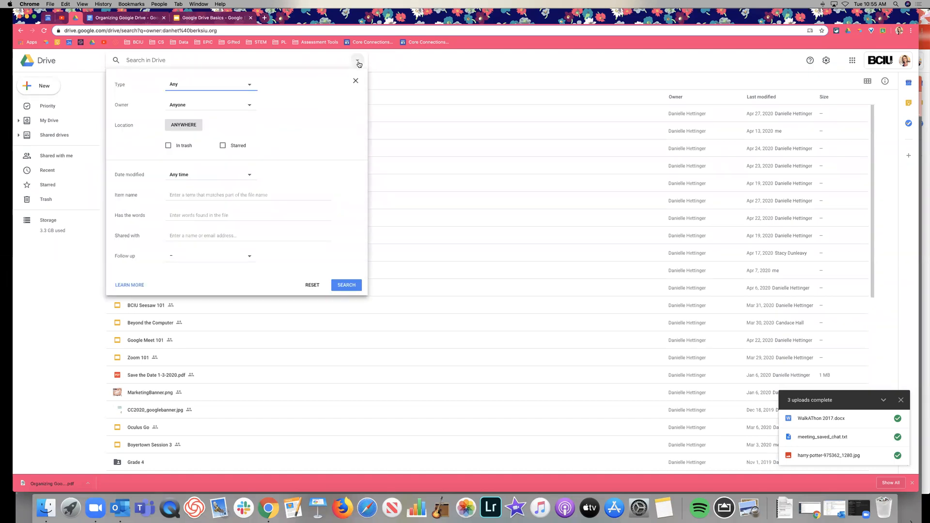
{"action": "left_click", "coordinate": [207, 89]}
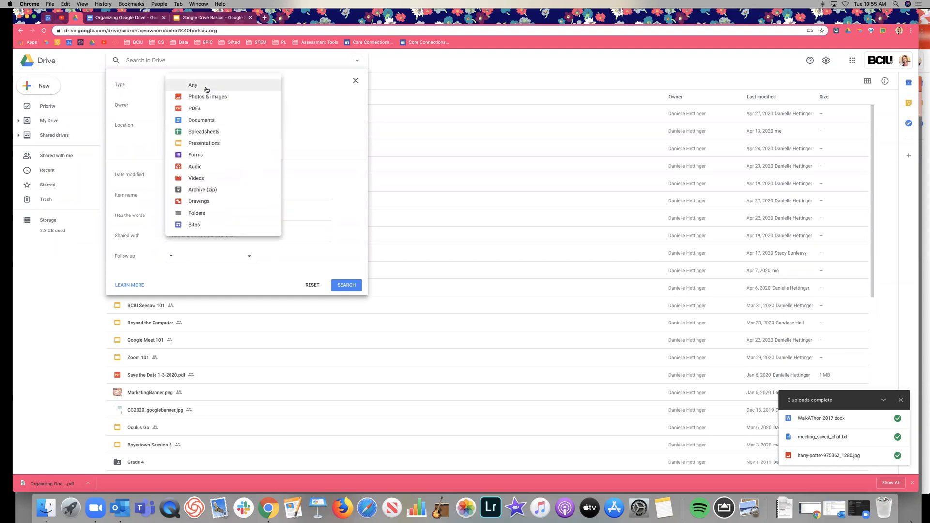
{"action": "left_click", "coordinate": [228, 178]}
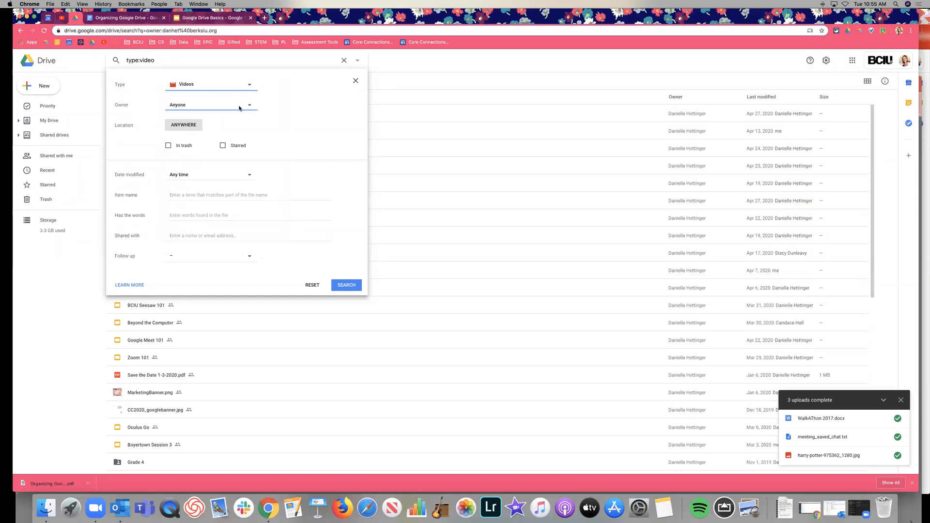
{"action": "left_click", "coordinate": [239, 105]}
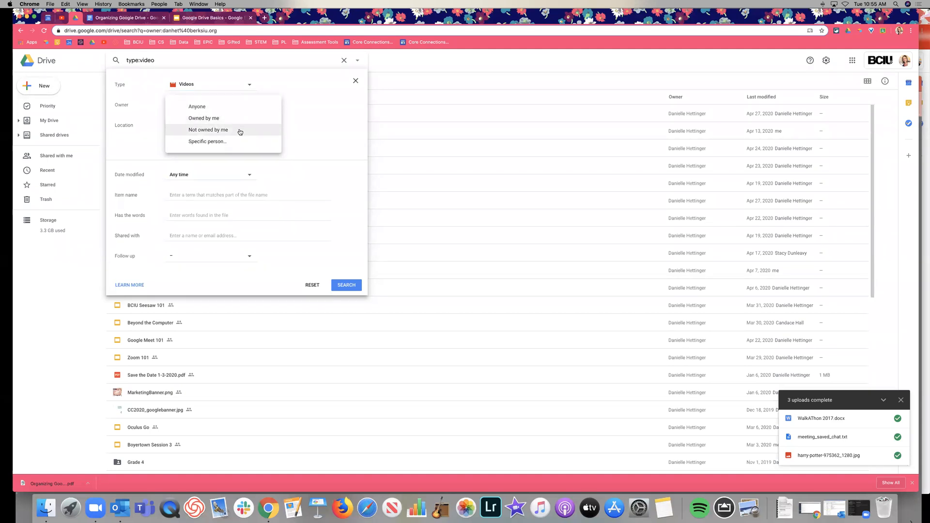
{"action": "left_click", "coordinate": [239, 130]}
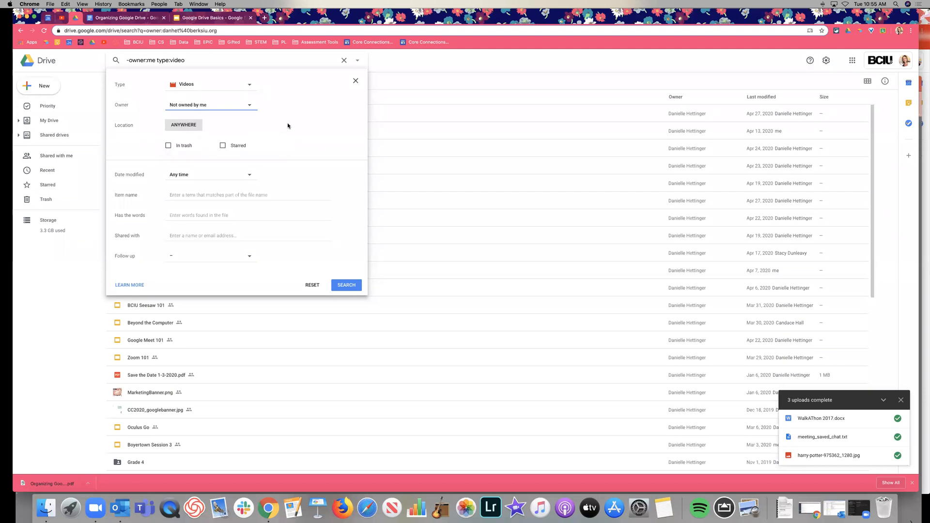
Step: Keep location Anywhere and date Any time, then run the non-owned video search
{"action": "left_click", "coordinate": [183, 126]}
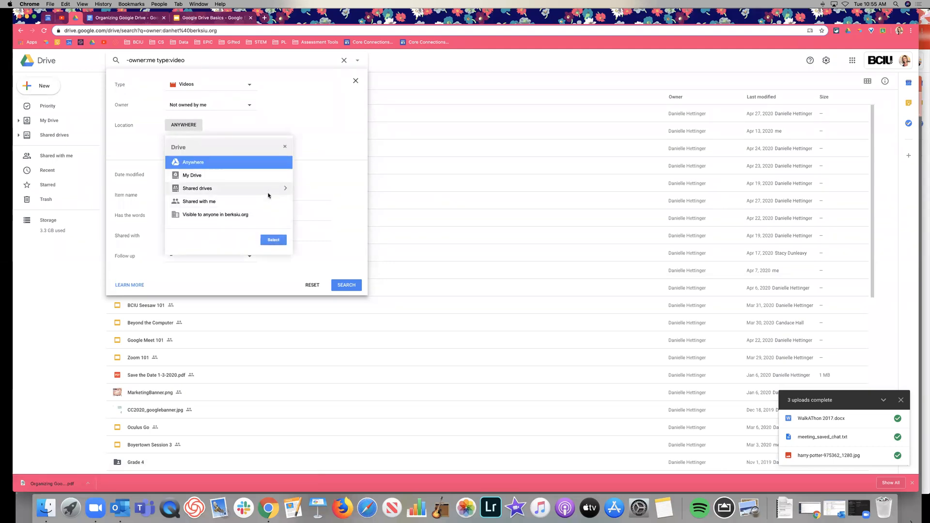
{"action": "left_click", "coordinate": [312, 129]}
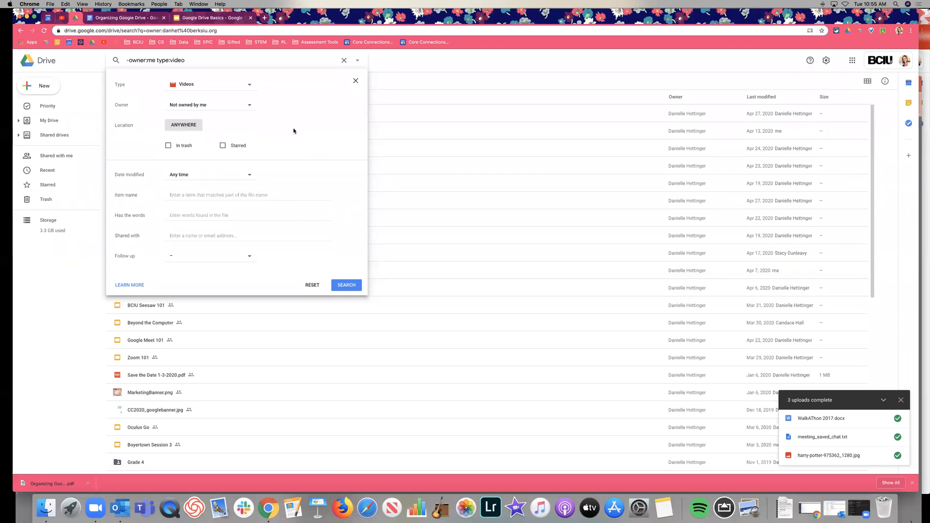
{"action": "left_click", "coordinate": [213, 175]}
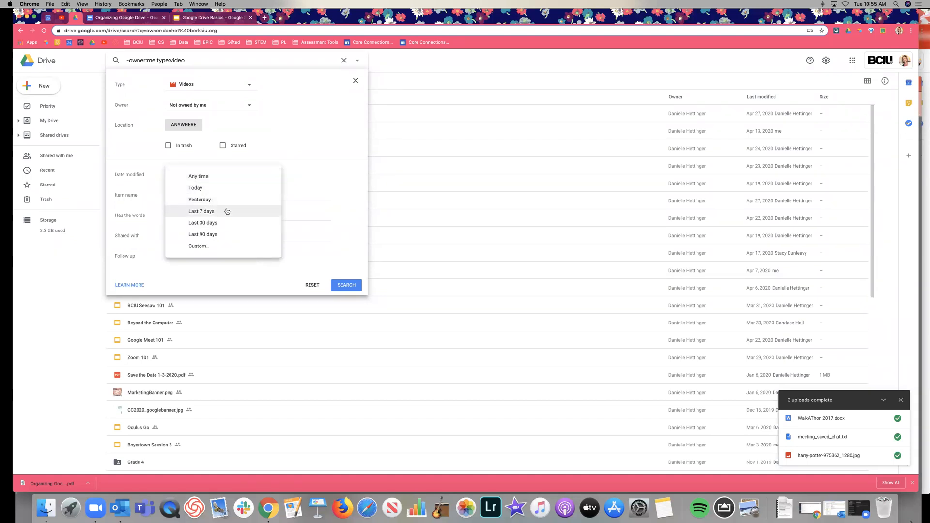
{"action": "left_click", "coordinate": [328, 129]}
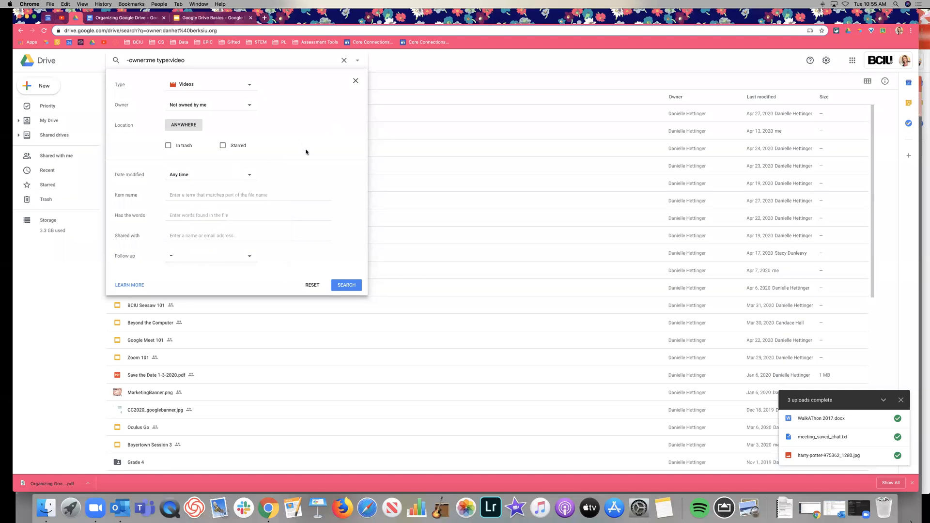
{"action": "left_click", "coordinate": [218, 196]}
{"action": "left_click", "coordinate": [215, 215]}
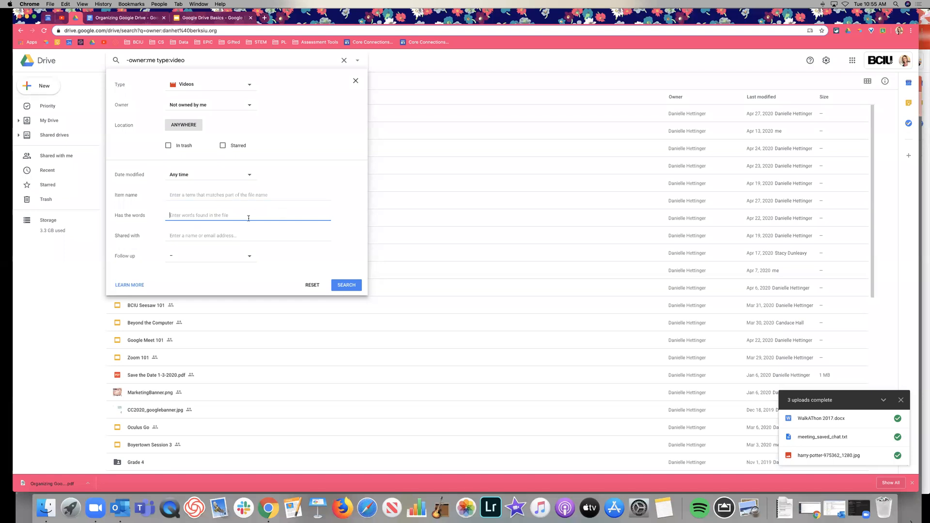
{"action": "left_click", "coordinate": [231, 236]}
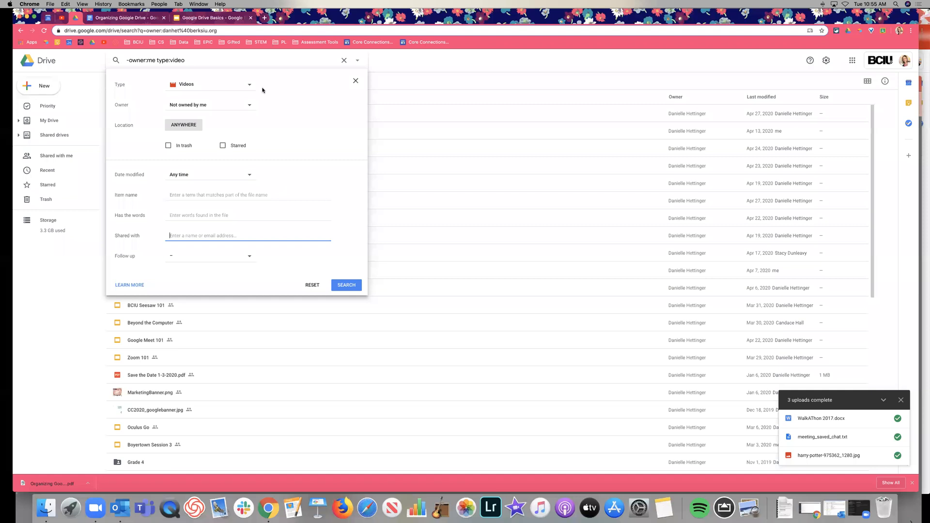
{"action": "left_click", "coordinate": [347, 290]}
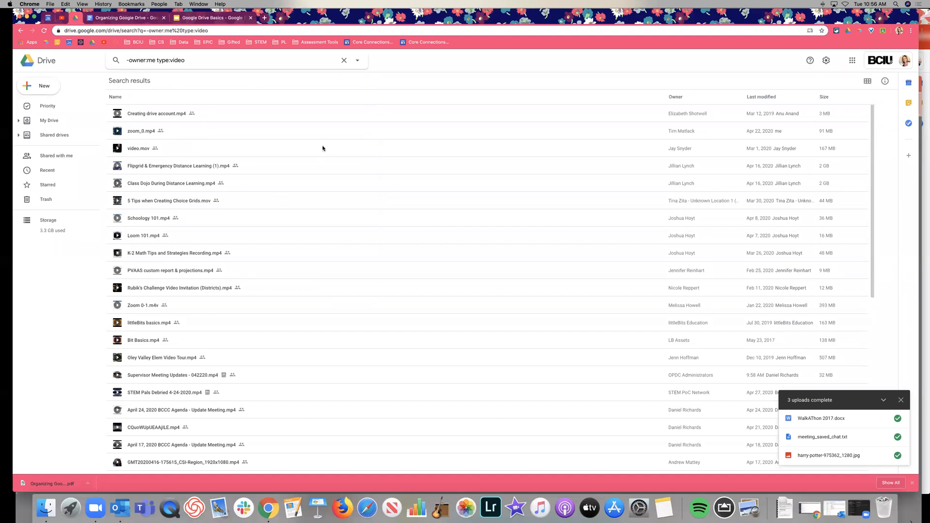
{"action": "scroll", "coordinate": [315, 145], "scroll_direction": "down", "scroll_amount": 3}
{"action": "scroll", "coordinate": [313, 144], "scroll_direction": "down", "scroll_amount": 5}
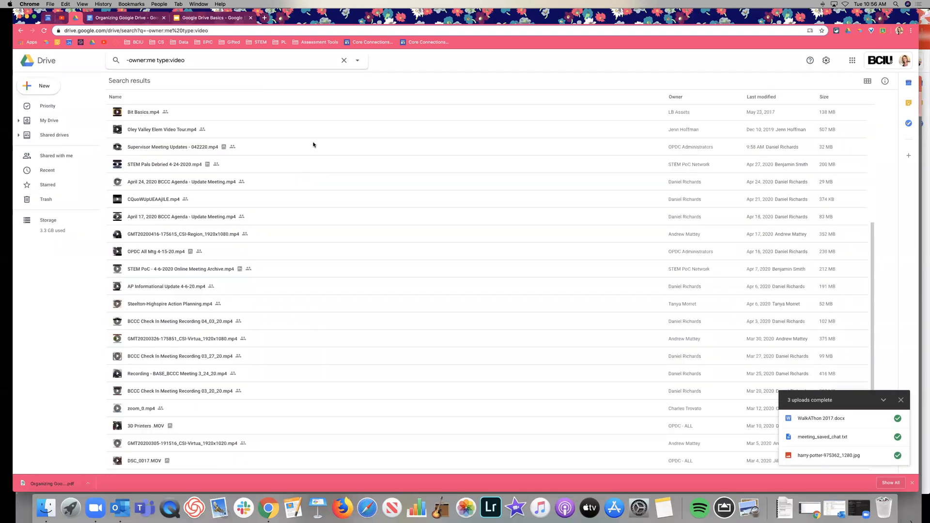
{"action": "scroll", "coordinate": [313, 144], "scroll_direction": "down", "scroll_amount": 1}
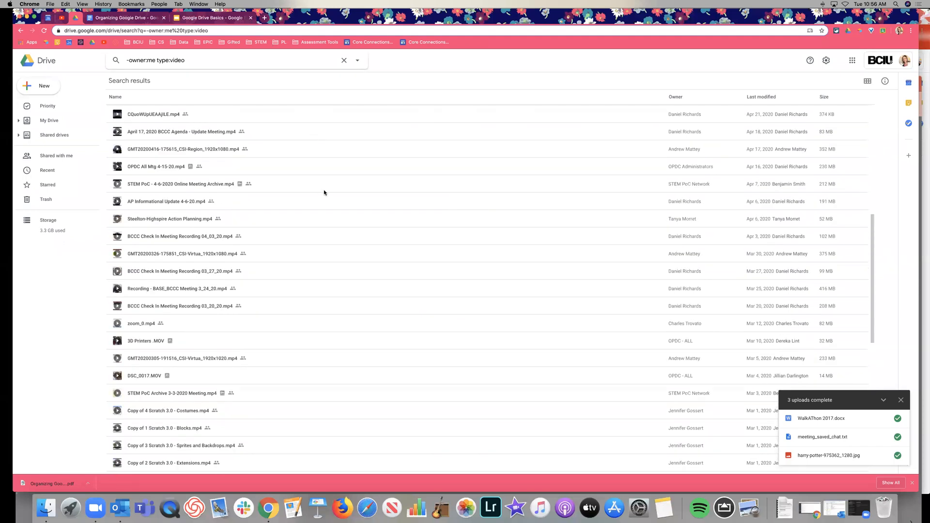
{"action": "scroll", "coordinate": [324, 191], "scroll_direction": "up", "scroll_amount": 7}
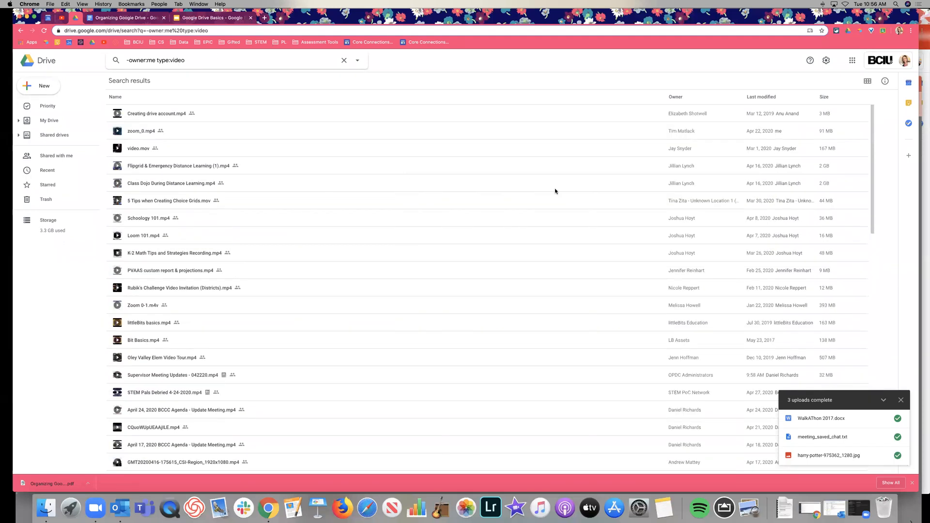
Step: Run a PDFs, Not owned by me search (-owner:me type:pdf), then return to My Drive
{"action": "left_click", "coordinate": [361, 62]}
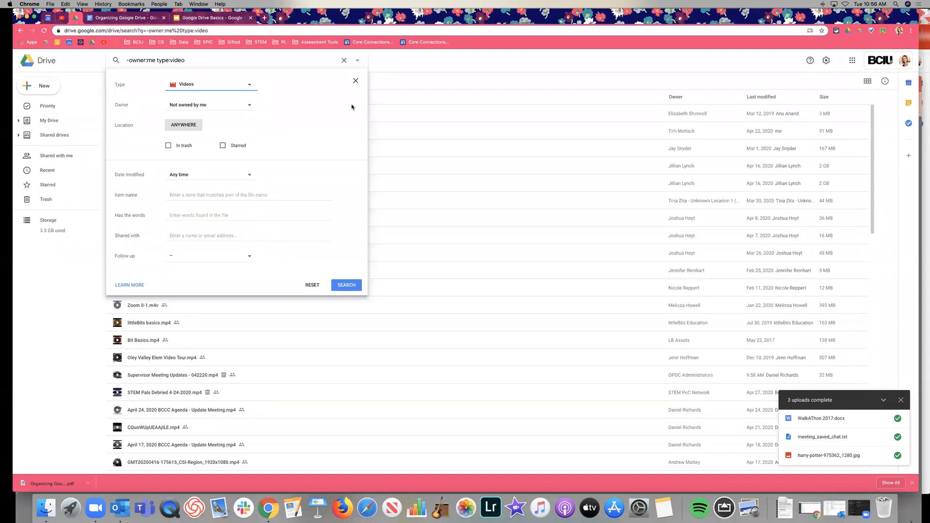
{"action": "left_click", "coordinate": [230, 83]}
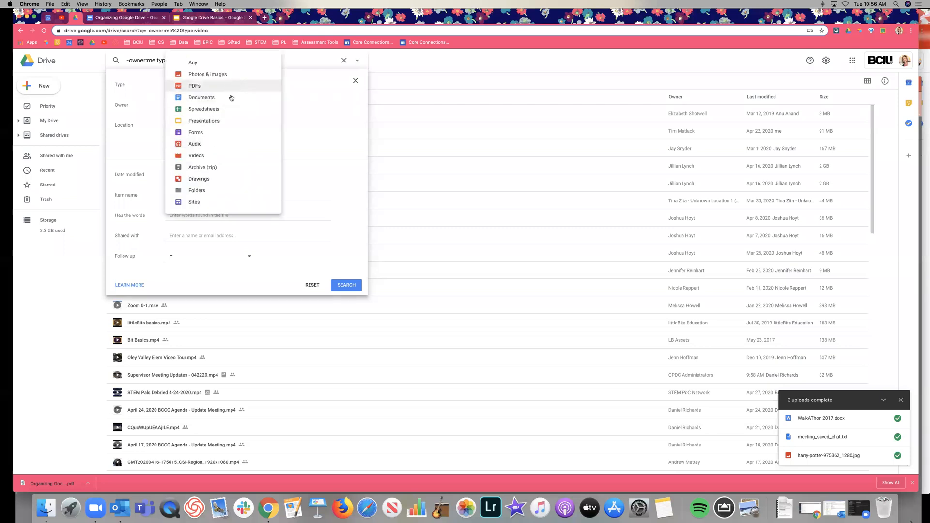
{"action": "left_click", "coordinate": [233, 86]}
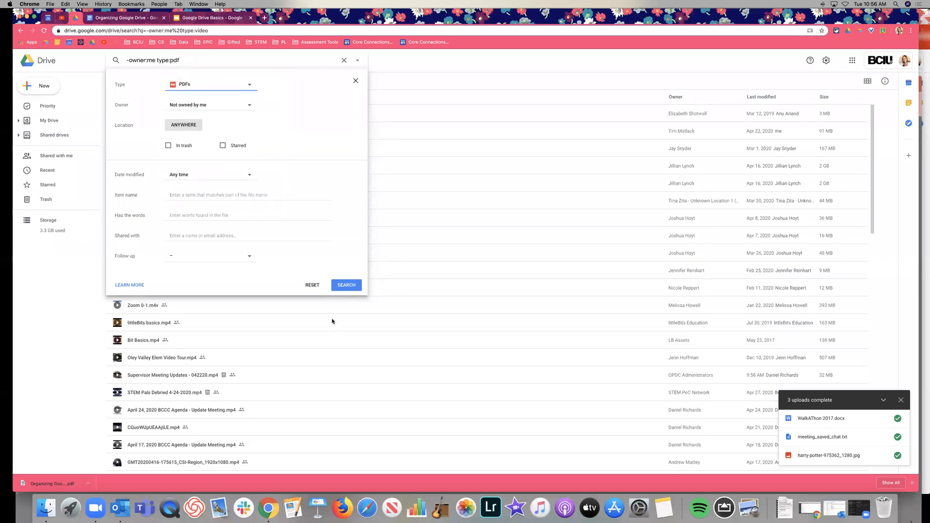
{"action": "left_click", "coordinate": [339, 288]}
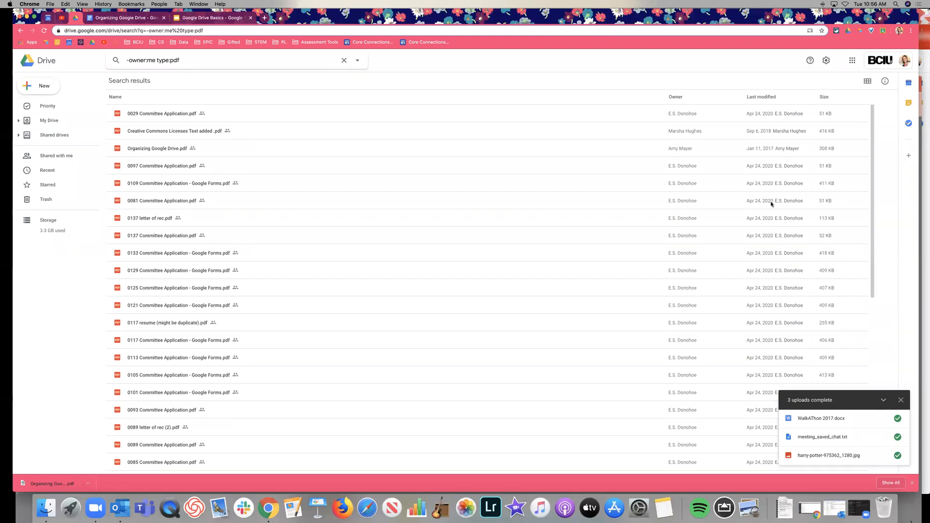
{"action": "left_click", "coordinate": [62, 122]}
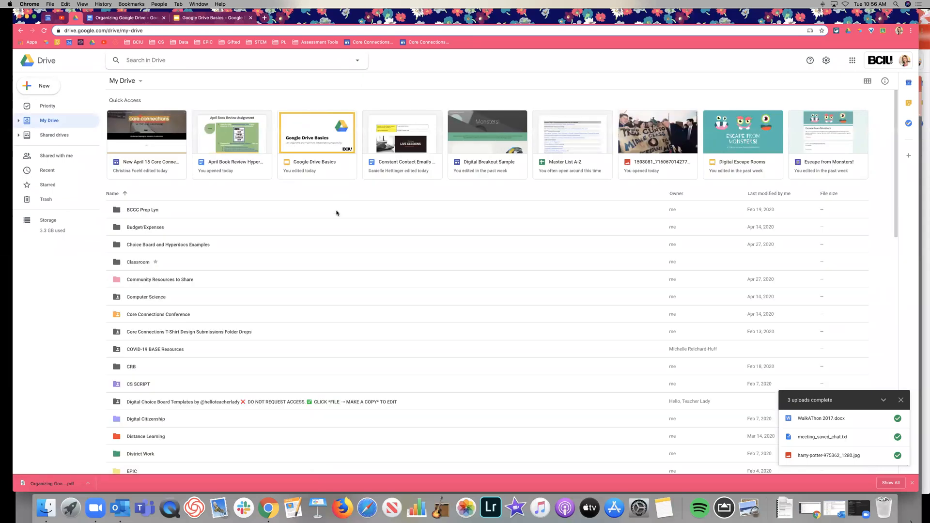
Step: From Shared with me, add the Google Meet Staff Information document to My Drive, then open My Drive
{"action": "scroll", "coordinate": [255, 210], "scroll_direction": "down", "scroll_amount": 10}
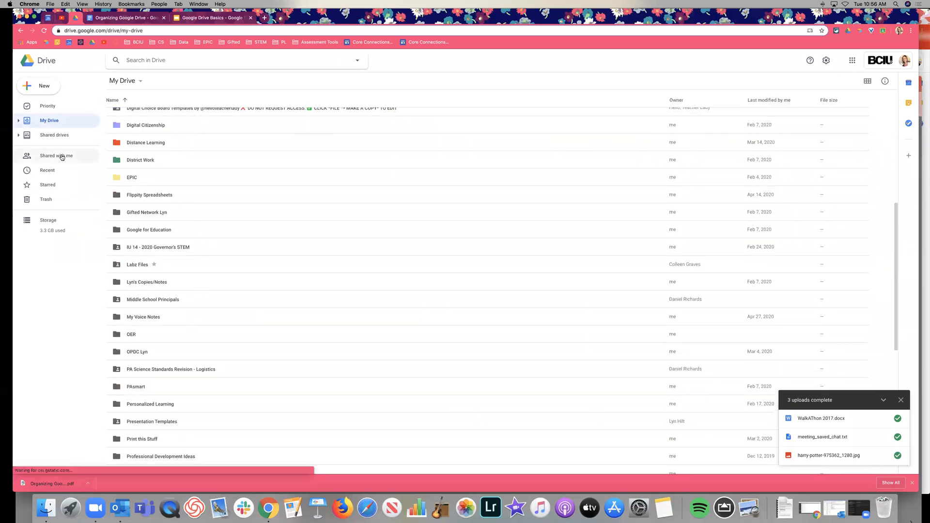
{"action": "left_click", "coordinate": [62, 156]}
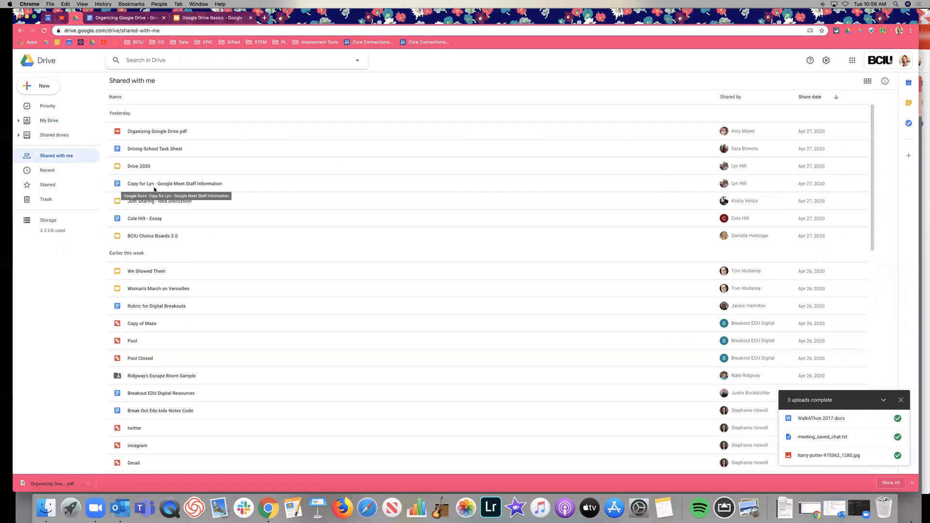
{"action": "left_click", "coordinate": [154, 189]}
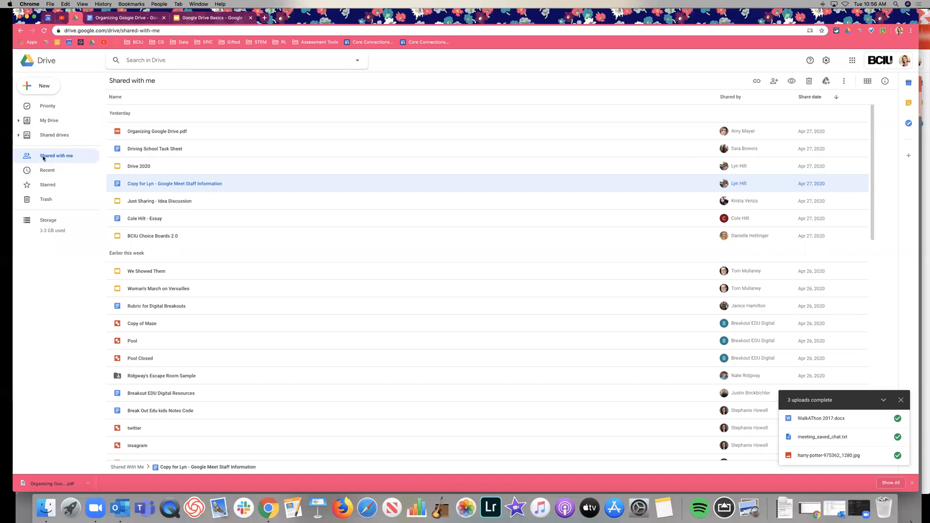
{"action": "left_click", "coordinate": [18, 121]}
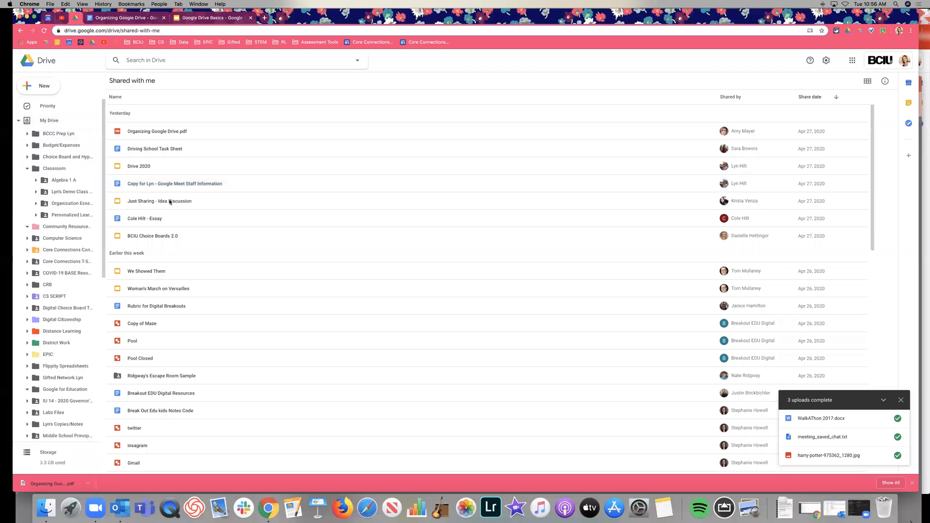
{"action": "left_click", "coordinate": [207, 201]}
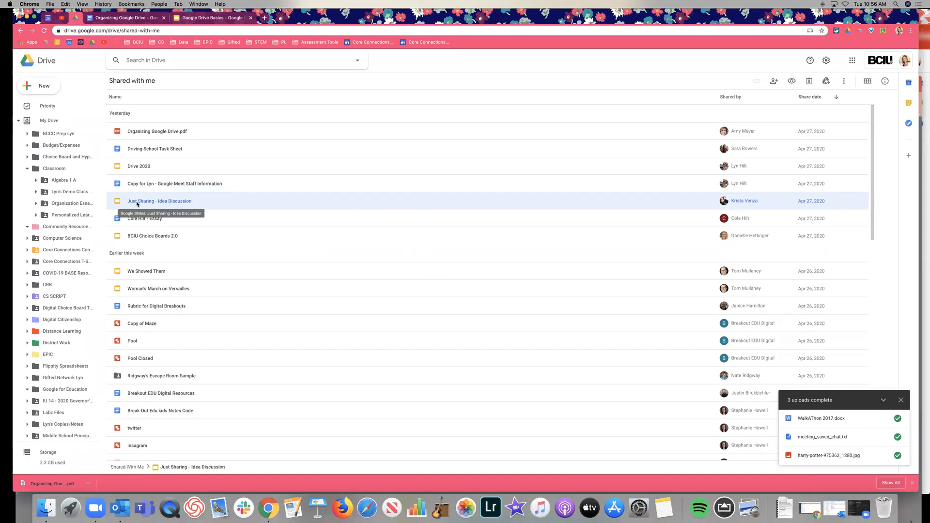
{"action": "left_click", "coordinate": [170, 184]}
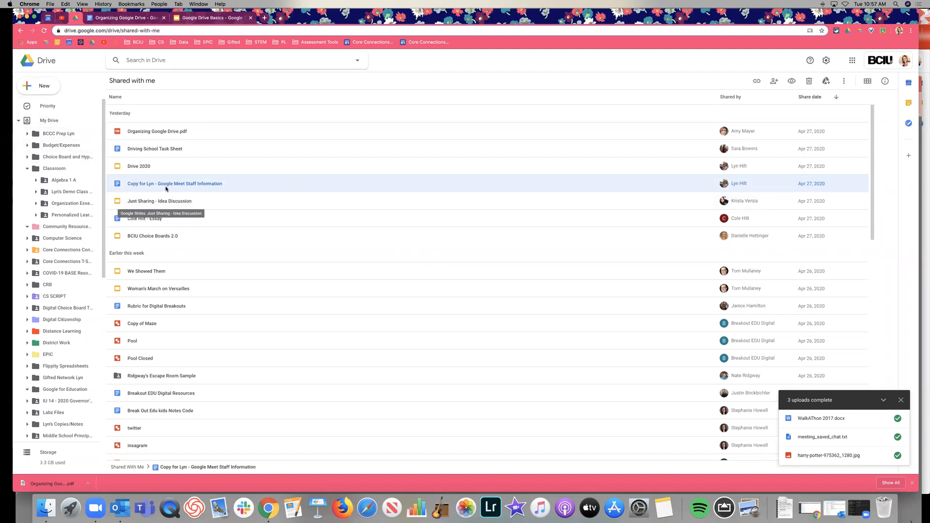
{"action": "mouse_move", "coordinate": [178, 186]}
{"action": "left_mouse_down"}
{"action": "mouse_move", "coordinate": [72, 159]}
{"action": "mouse_move", "coordinate": [181, 185]}
{"action": "left_mouse_up"}
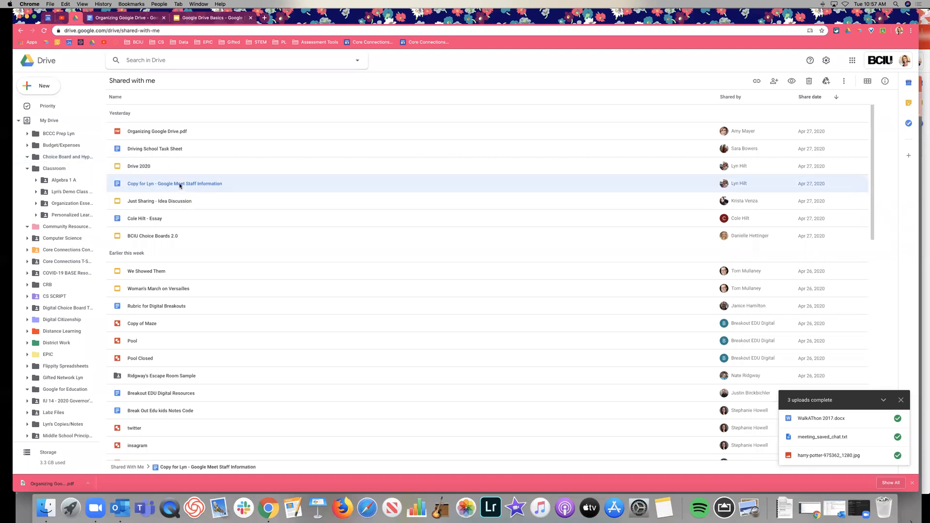
{"action": "left_click", "coordinate": [826, 81]}
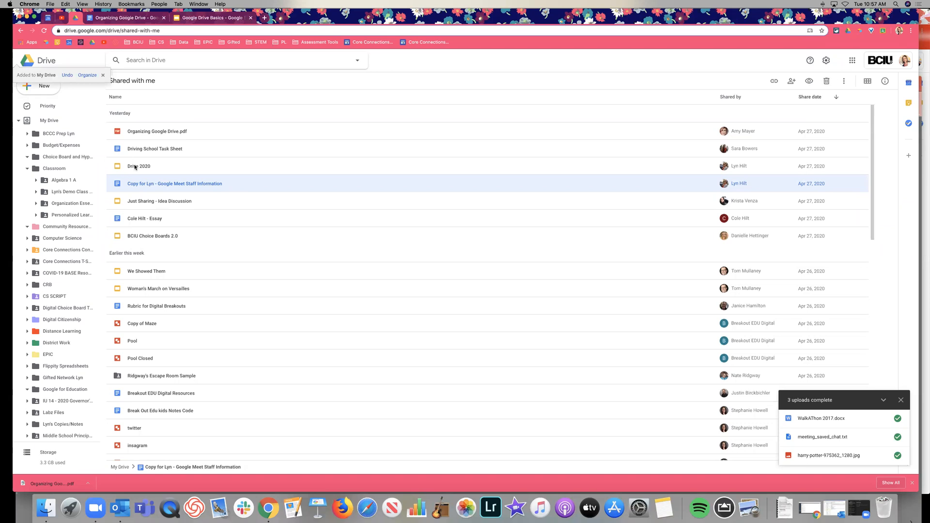
{"action": "left_click", "coordinate": [18, 121]}
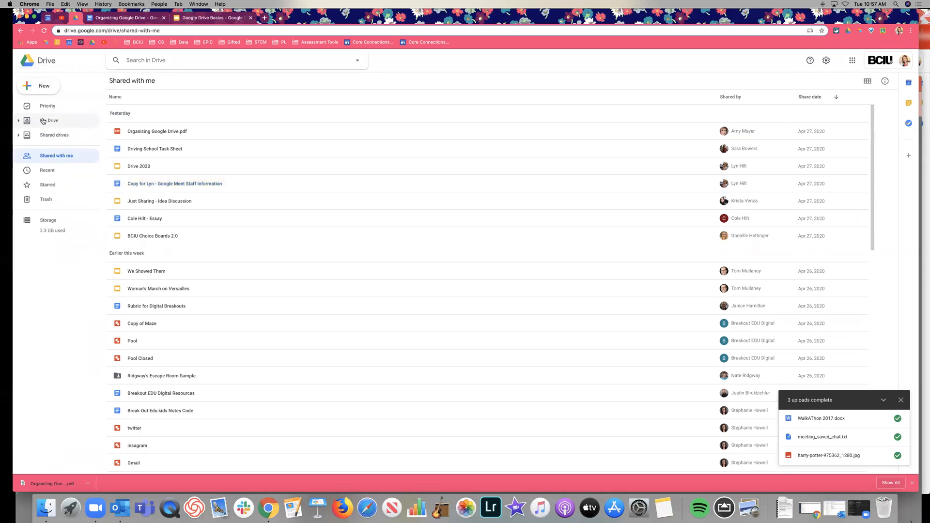
{"action": "left_click", "coordinate": [49, 120]}
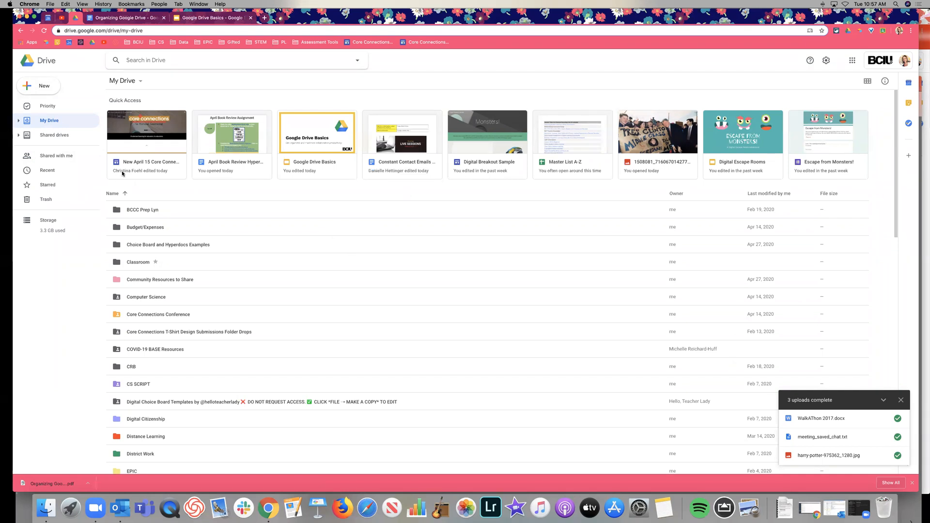
Step: Present slide 17, File Sharing & Collaboration, of Google Drive Basics, then return to the Drive tab
{"action": "scroll", "coordinate": [404, 283], "scroll_direction": "down", "scroll_amount": 1}
{"action": "scroll", "coordinate": [404, 283], "scroll_direction": "down", "scroll_amount": 2}
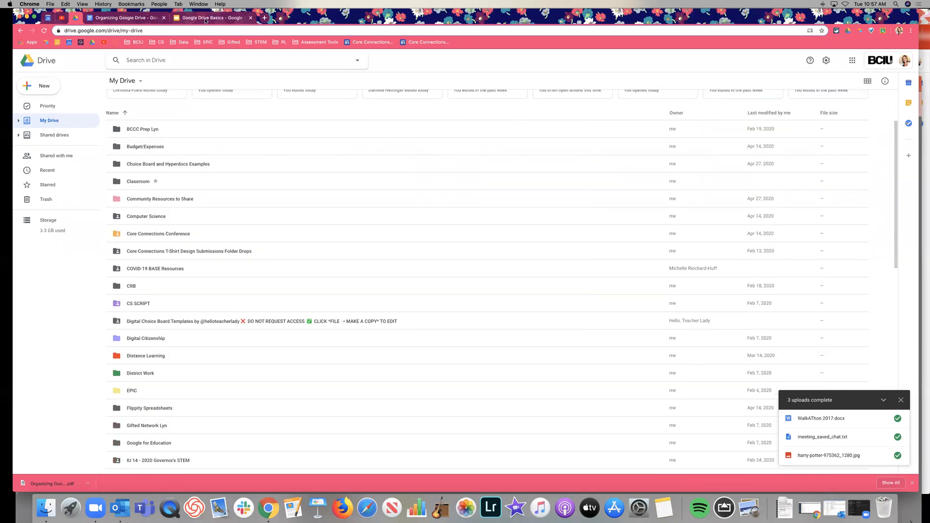
{"action": "left_click", "coordinate": [206, 19]}
{"action": "scroll", "coordinate": [56, 232], "scroll_direction": "down", "scroll_amount": 3}
{"action": "left_click", "coordinate": [56, 276]}
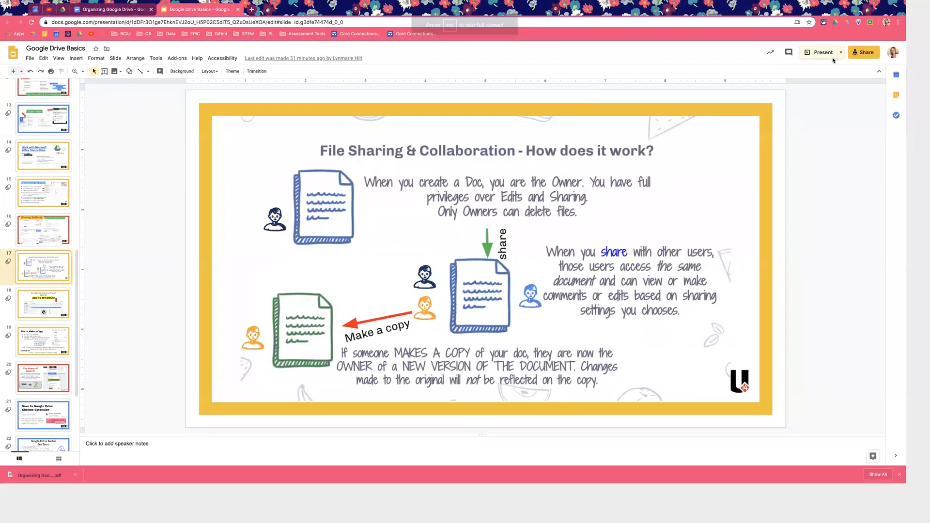
{"action": "left_click", "coordinate": [833, 60]}
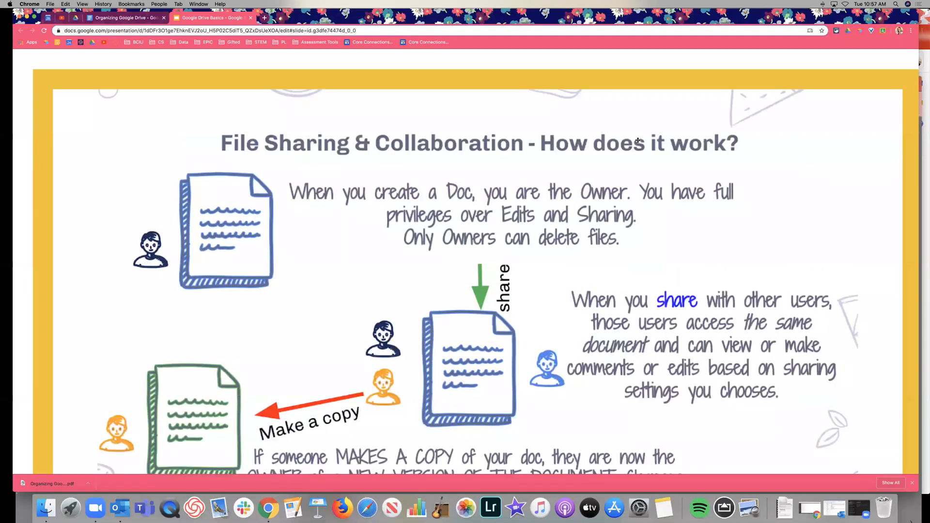
{"action": "key", "text": "Escape"}
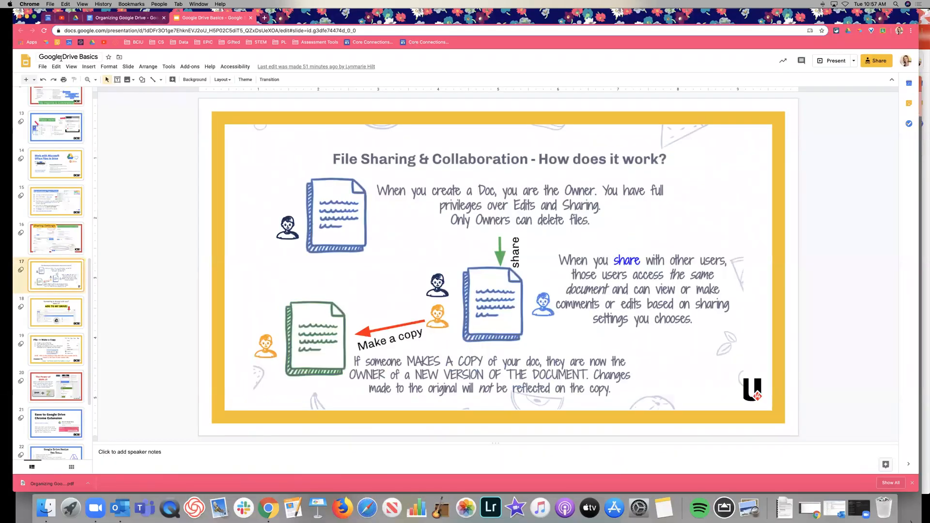
{"action": "left_click", "coordinate": [107, 19]}
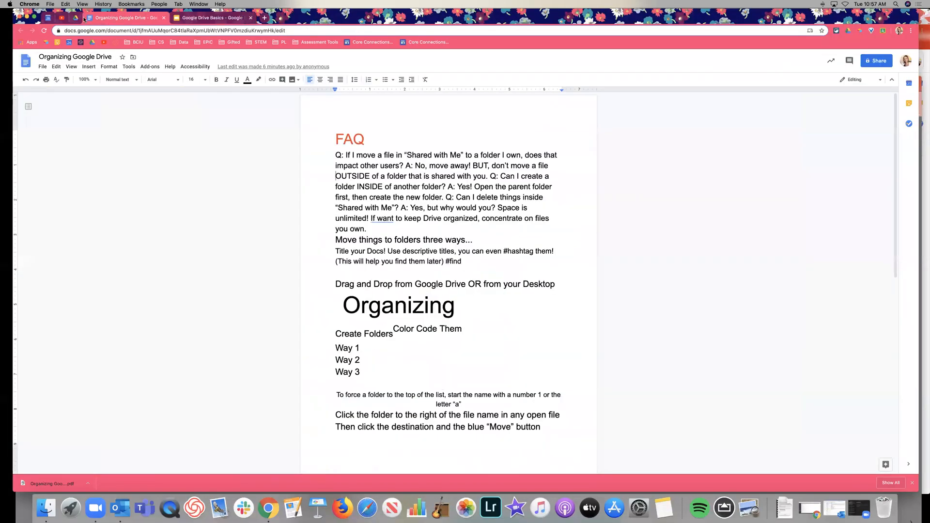
{"action": "left_click", "coordinate": [81, 18]}
Step: Remove the Hyperdocs with District Tech team folder from Shared with me, then select HyperDoc How To
{"action": "left_click", "coordinate": [56, 155]}
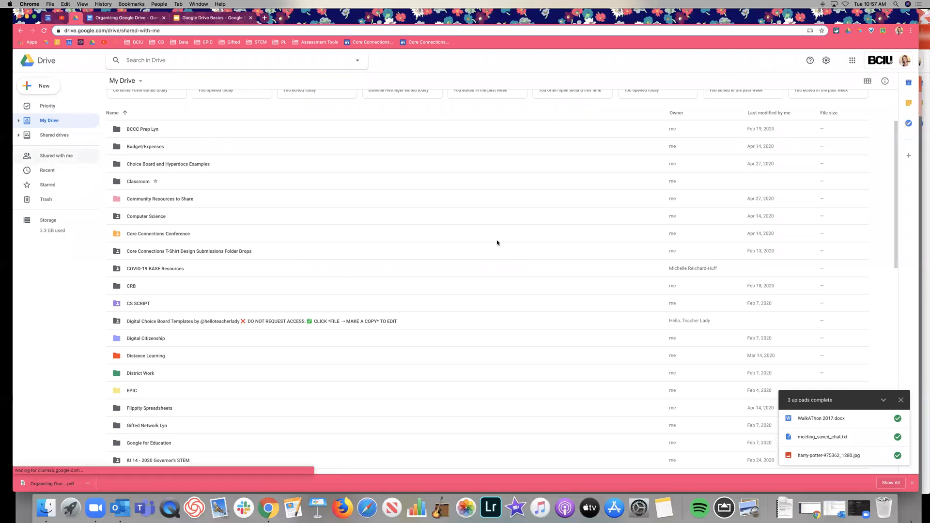
{"action": "scroll", "coordinate": [435, 312], "scroll_direction": "down", "scroll_amount": 10}
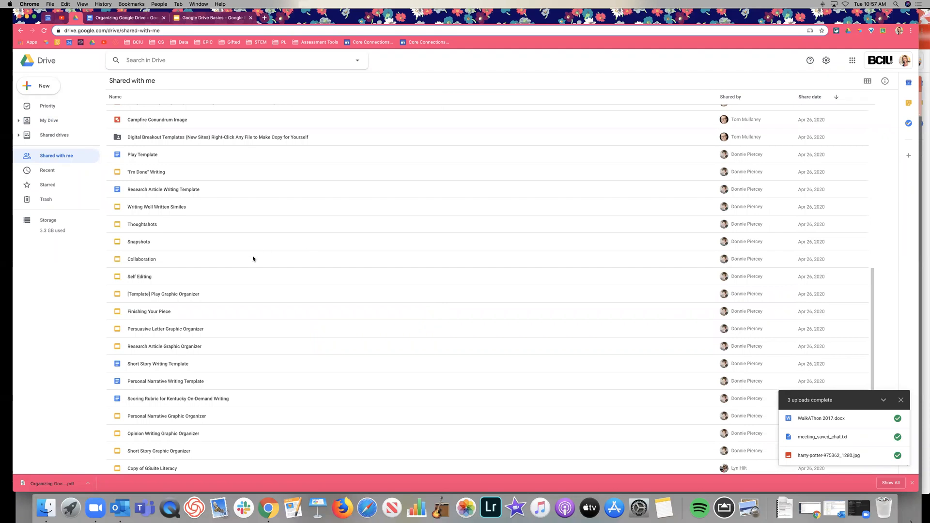
{"action": "scroll", "coordinate": [255, 261], "scroll_direction": "down", "scroll_amount": 5}
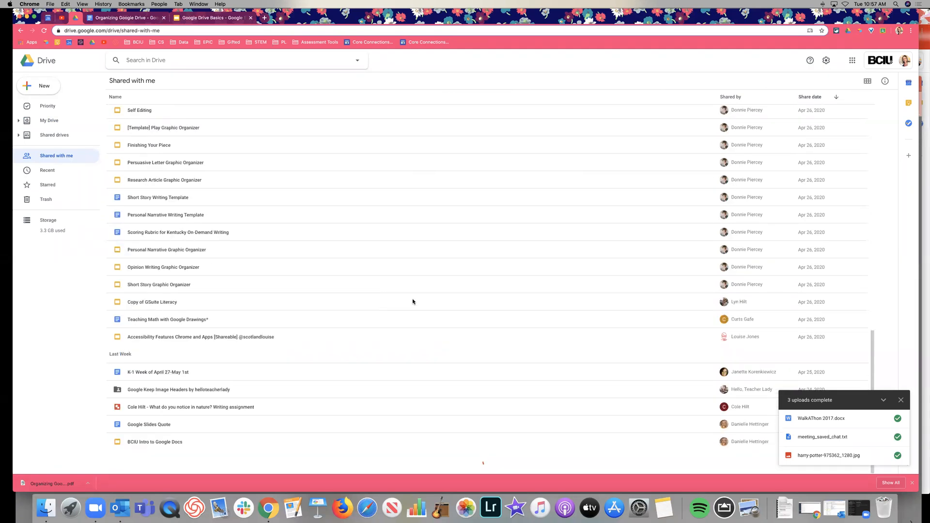
{"action": "scroll", "coordinate": [413, 295], "scroll_direction": "down", "scroll_amount": 3}
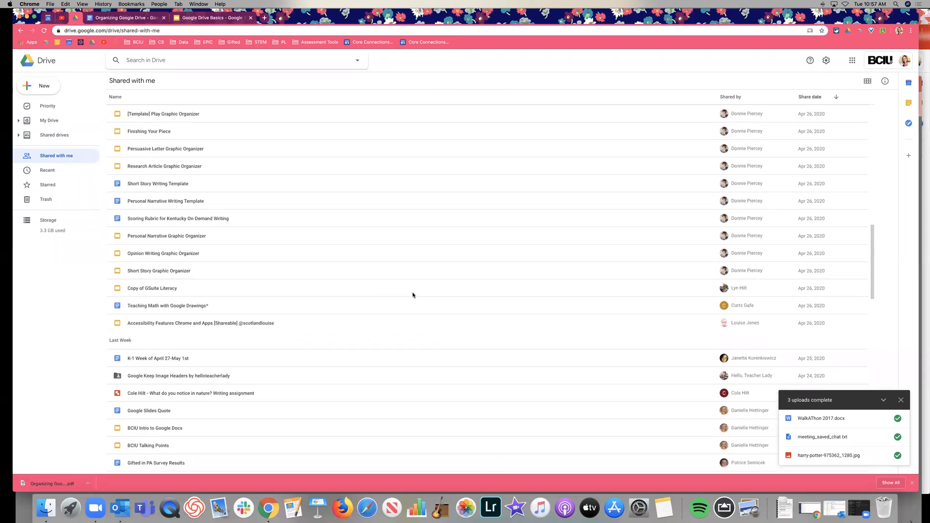
{"action": "scroll", "coordinate": [231, 344], "scroll_direction": "down", "scroll_amount": 1}
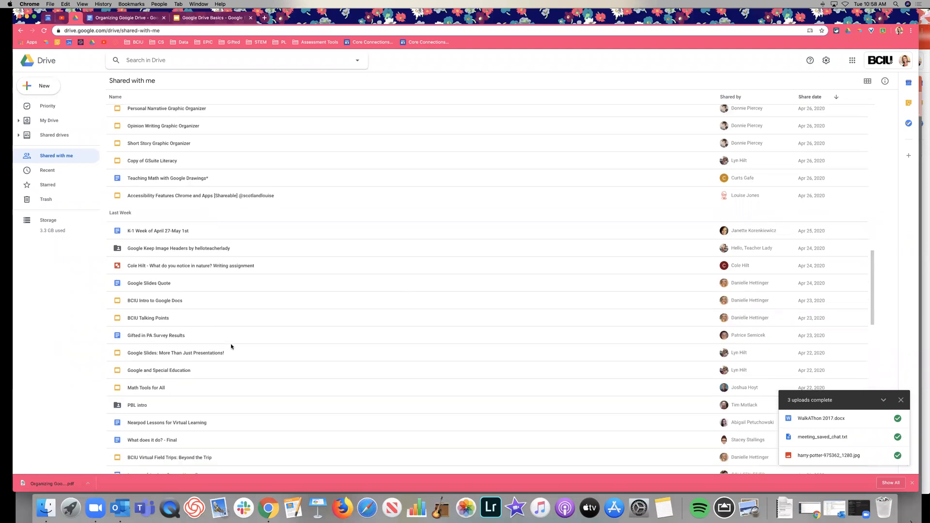
{"action": "scroll", "coordinate": [204, 319], "scroll_direction": "down", "scroll_amount": 10}
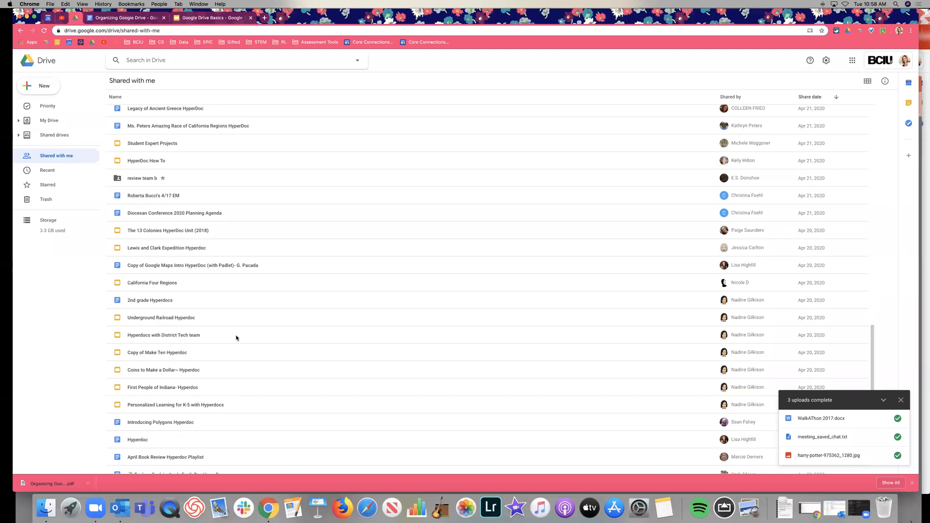
{"action": "left_click", "coordinate": [236, 338]}
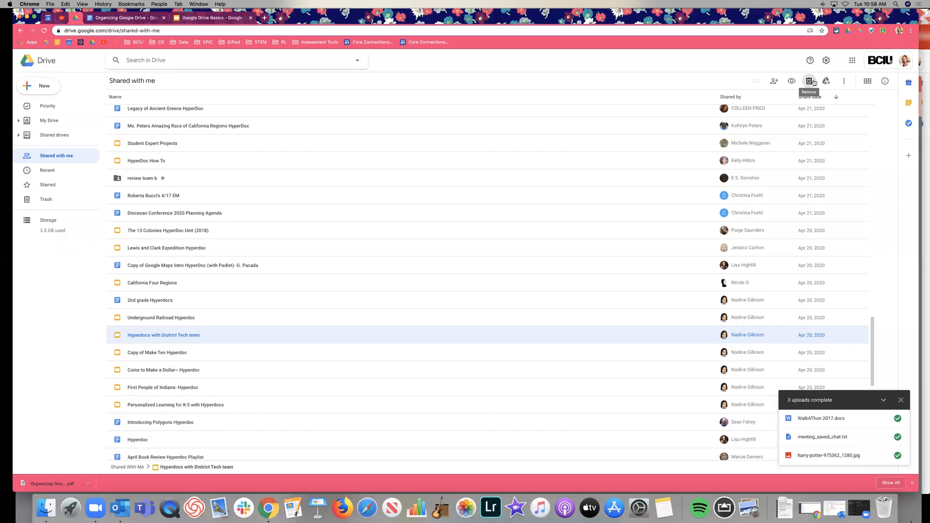
{"action": "left_click", "coordinate": [813, 82]}
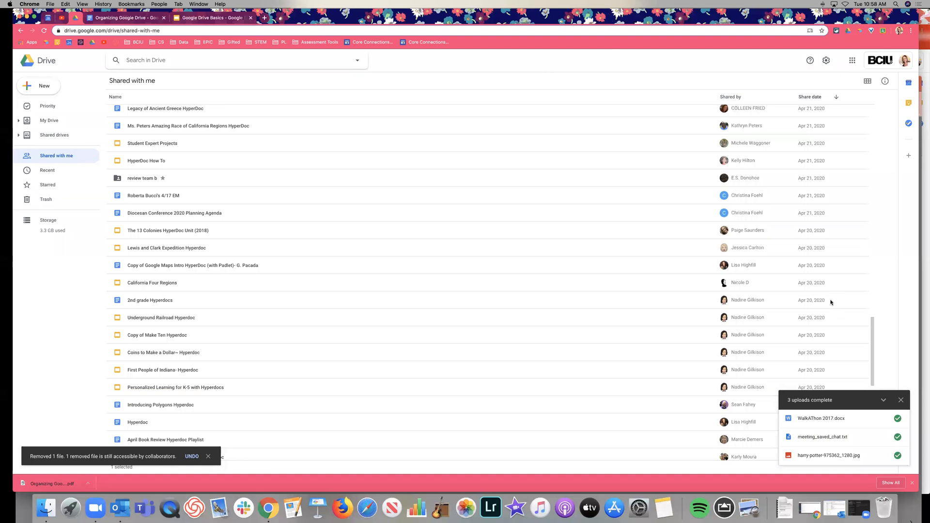
{"action": "left_click", "coordinate": [560, 162]}
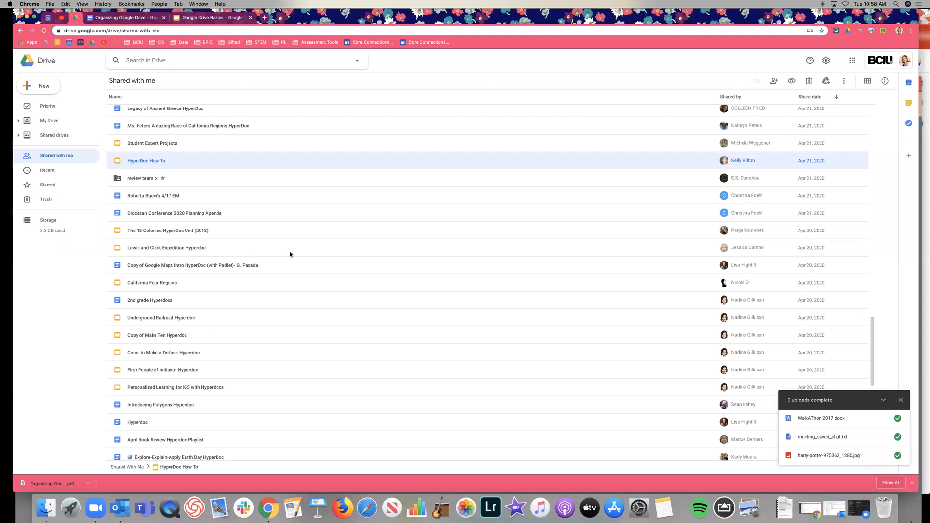
Step: View the two folder locations of the shared Hyperdoc file, then return to My Drive
{"action": "scroll", "coordinate": [368, 267], "scroll_direction": "down", "scroll_amount": 5}
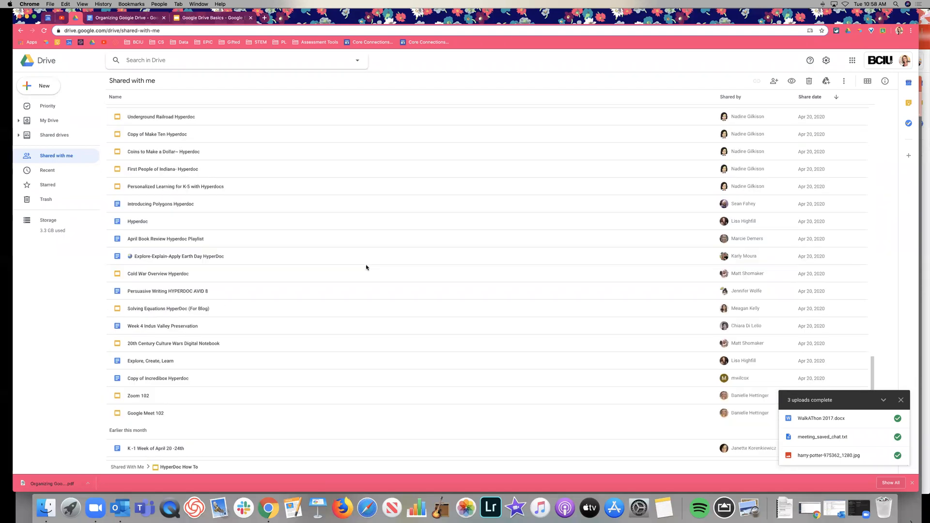
{"action": "left_click", "coordinate": [240, 221]}
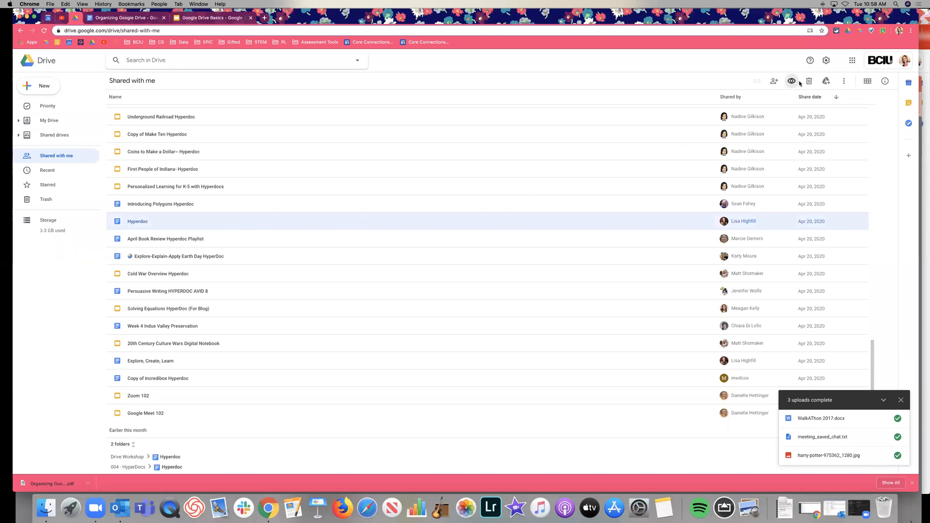
{"action": "scroll", "coordinate": [423, 306], "scroll_direction": "up", "scroll_amount": 15}
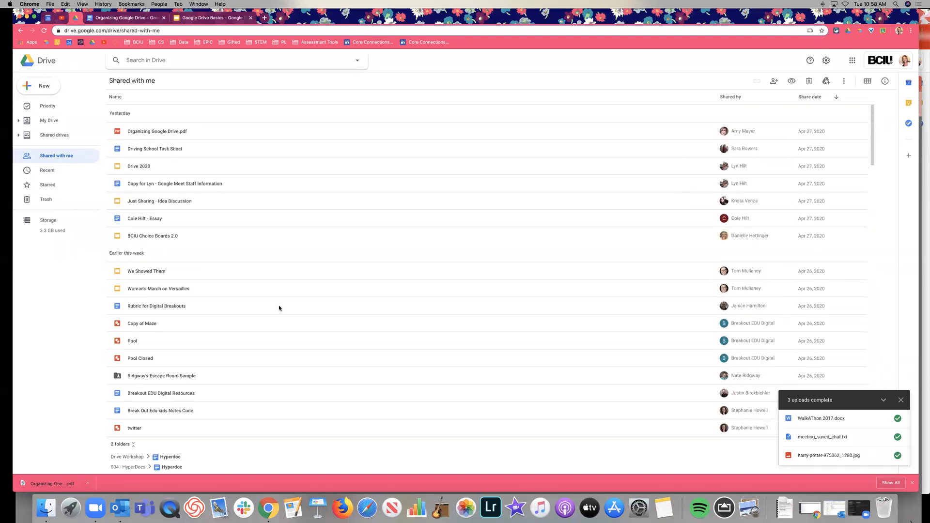
{"action": "left_click", "coordinate": [58, 121]}
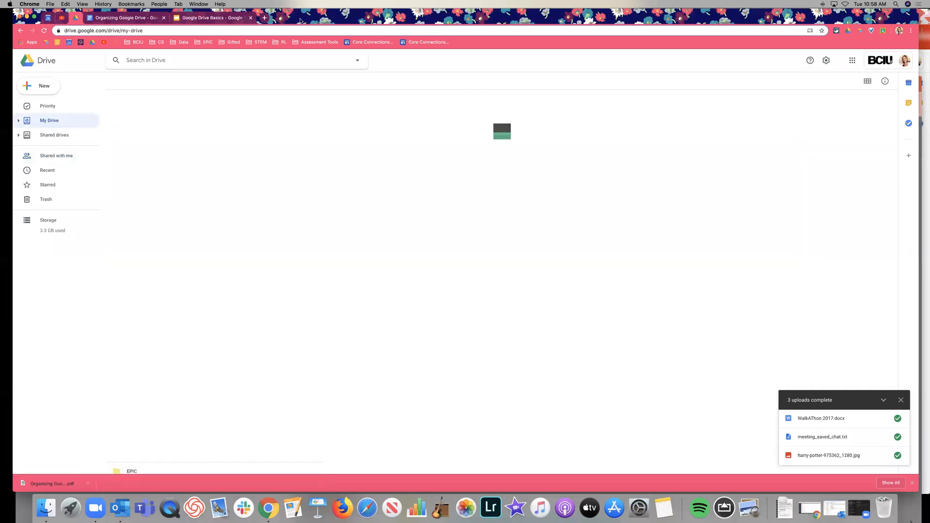